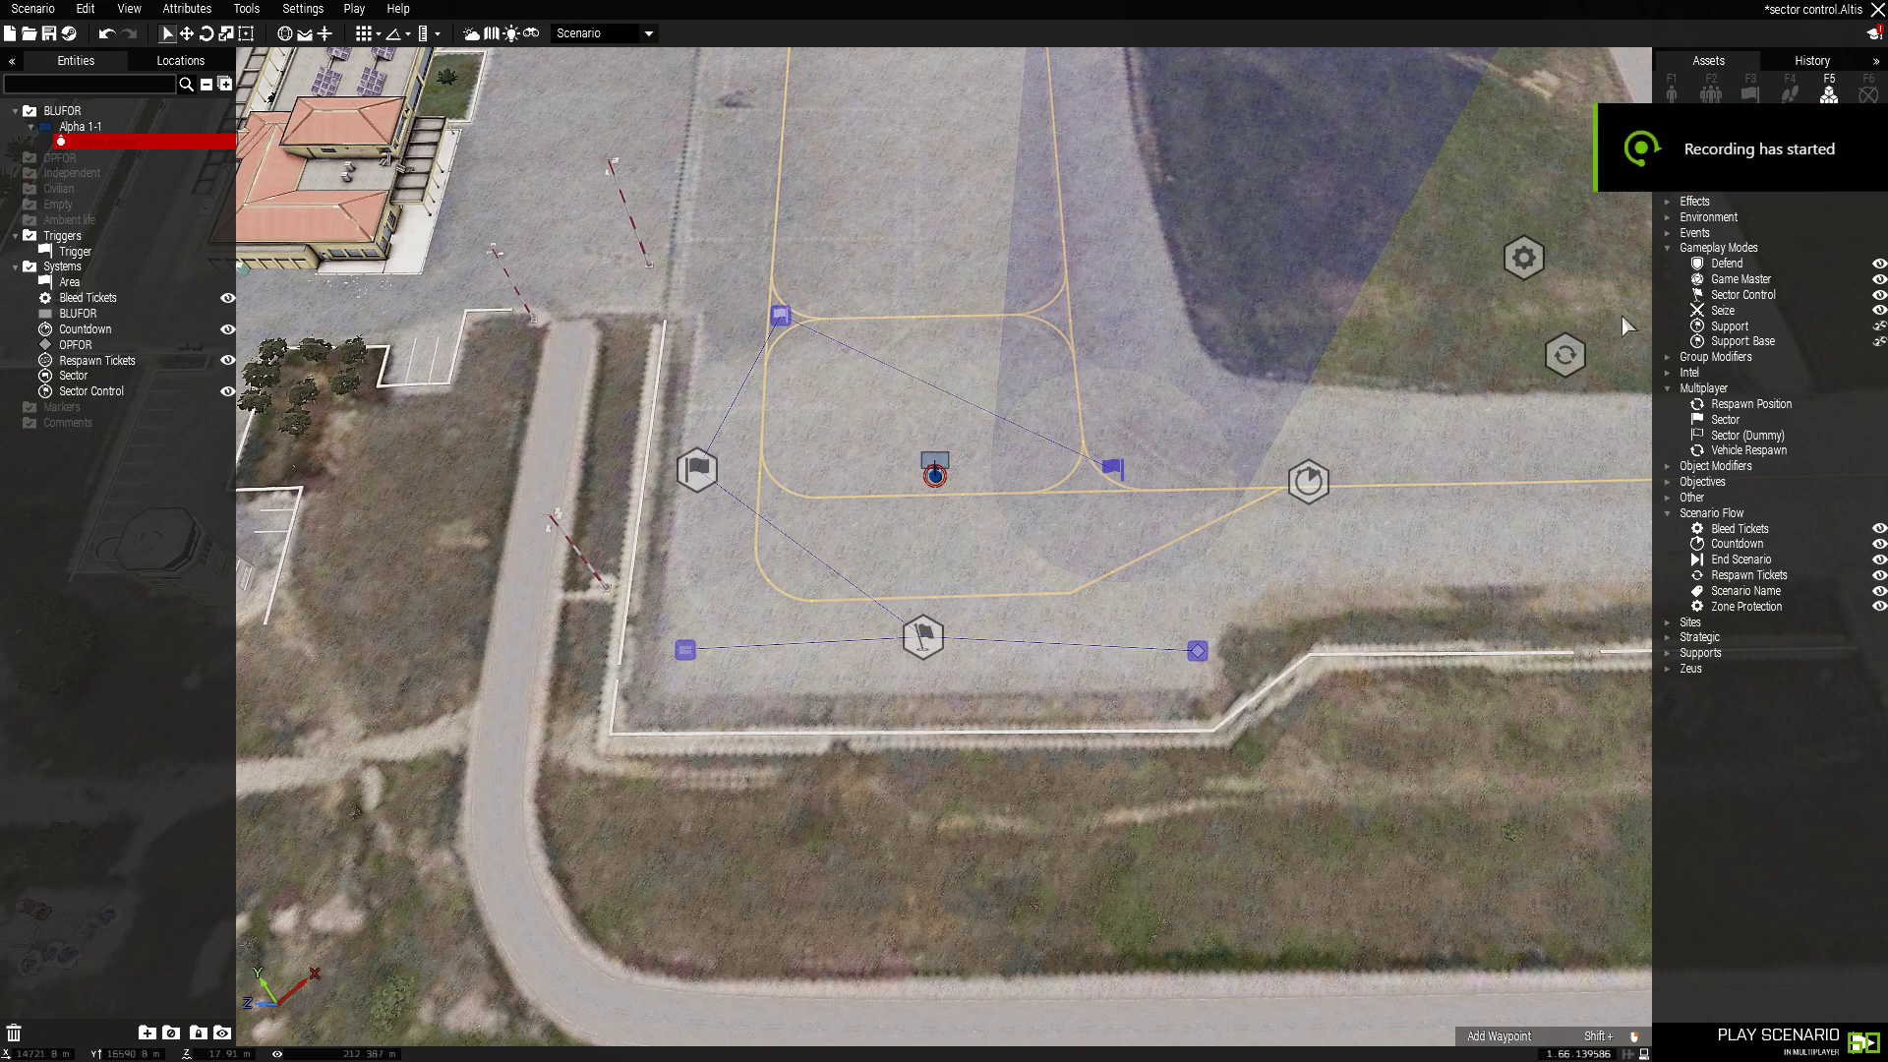
Step: Collapse the Multiplayer, Scenario Flow and Gameplay Modes categories in the module list
left_click(1667, 387)
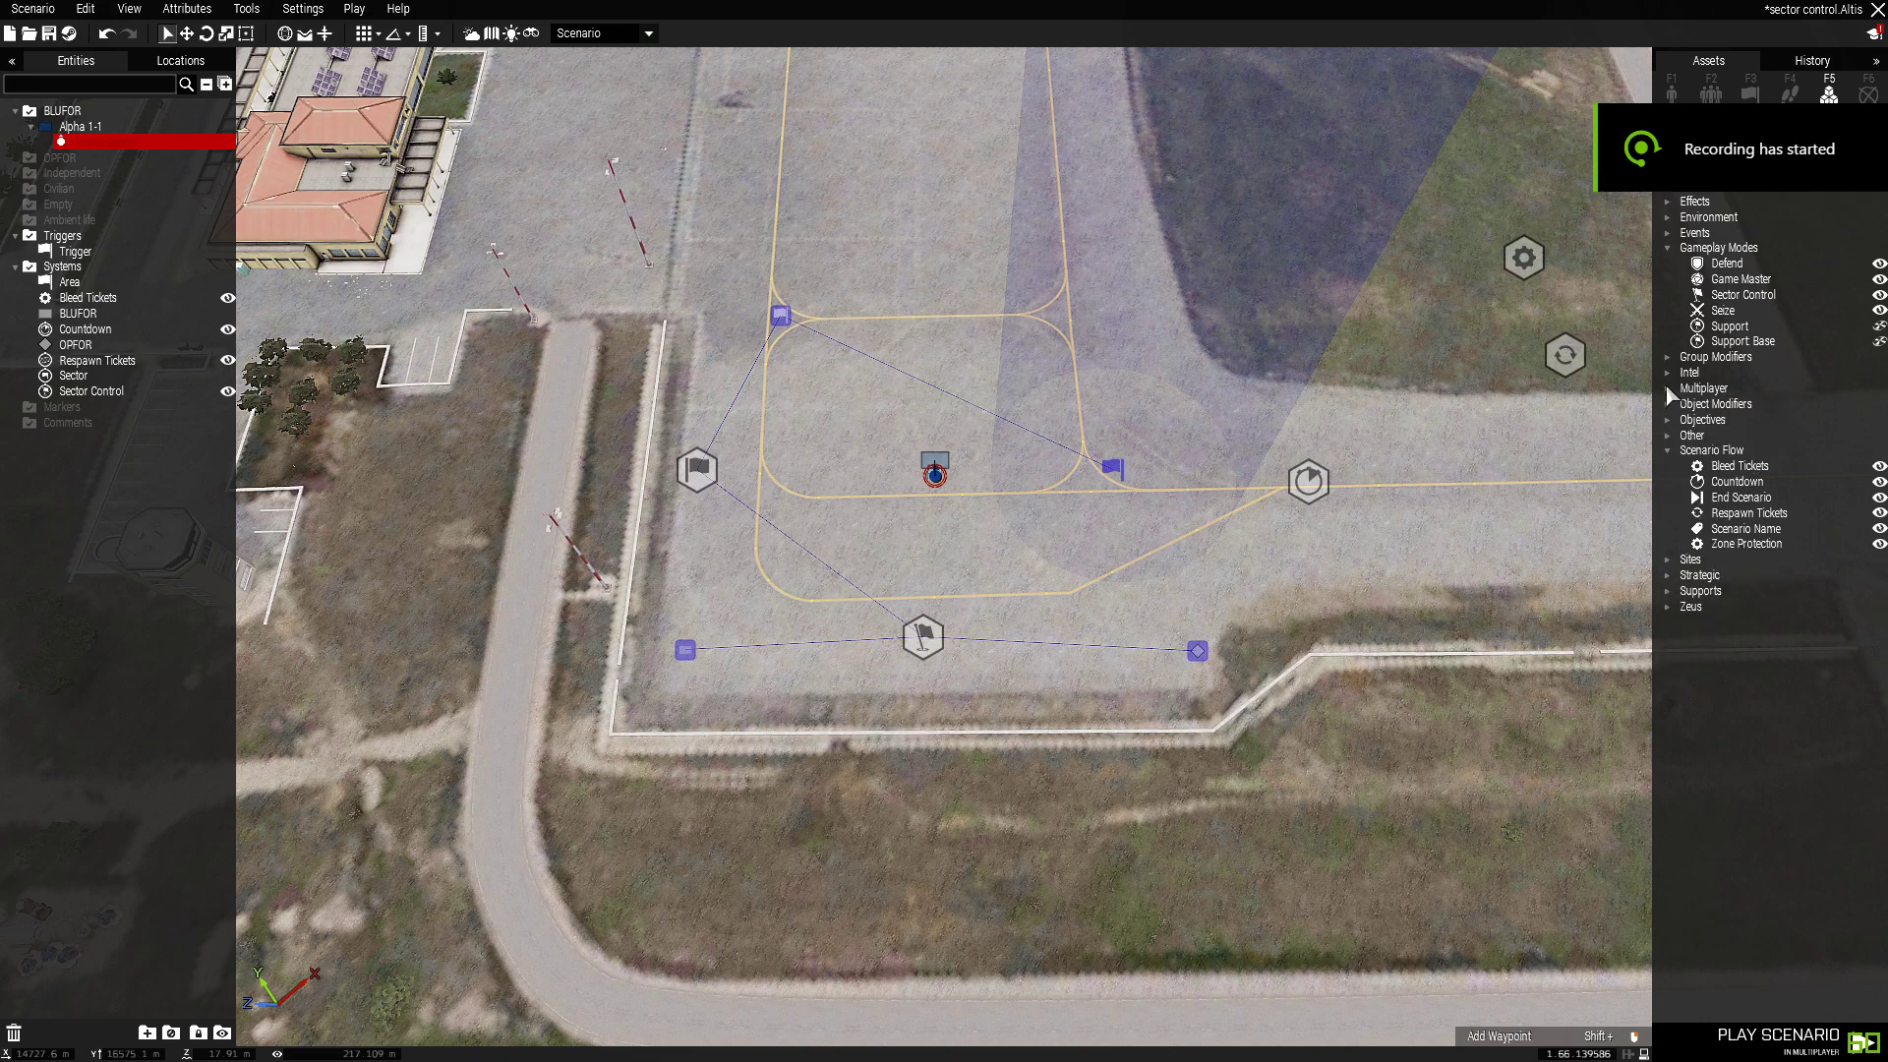
left_click(1664, 450)
left_click(1668, 248)
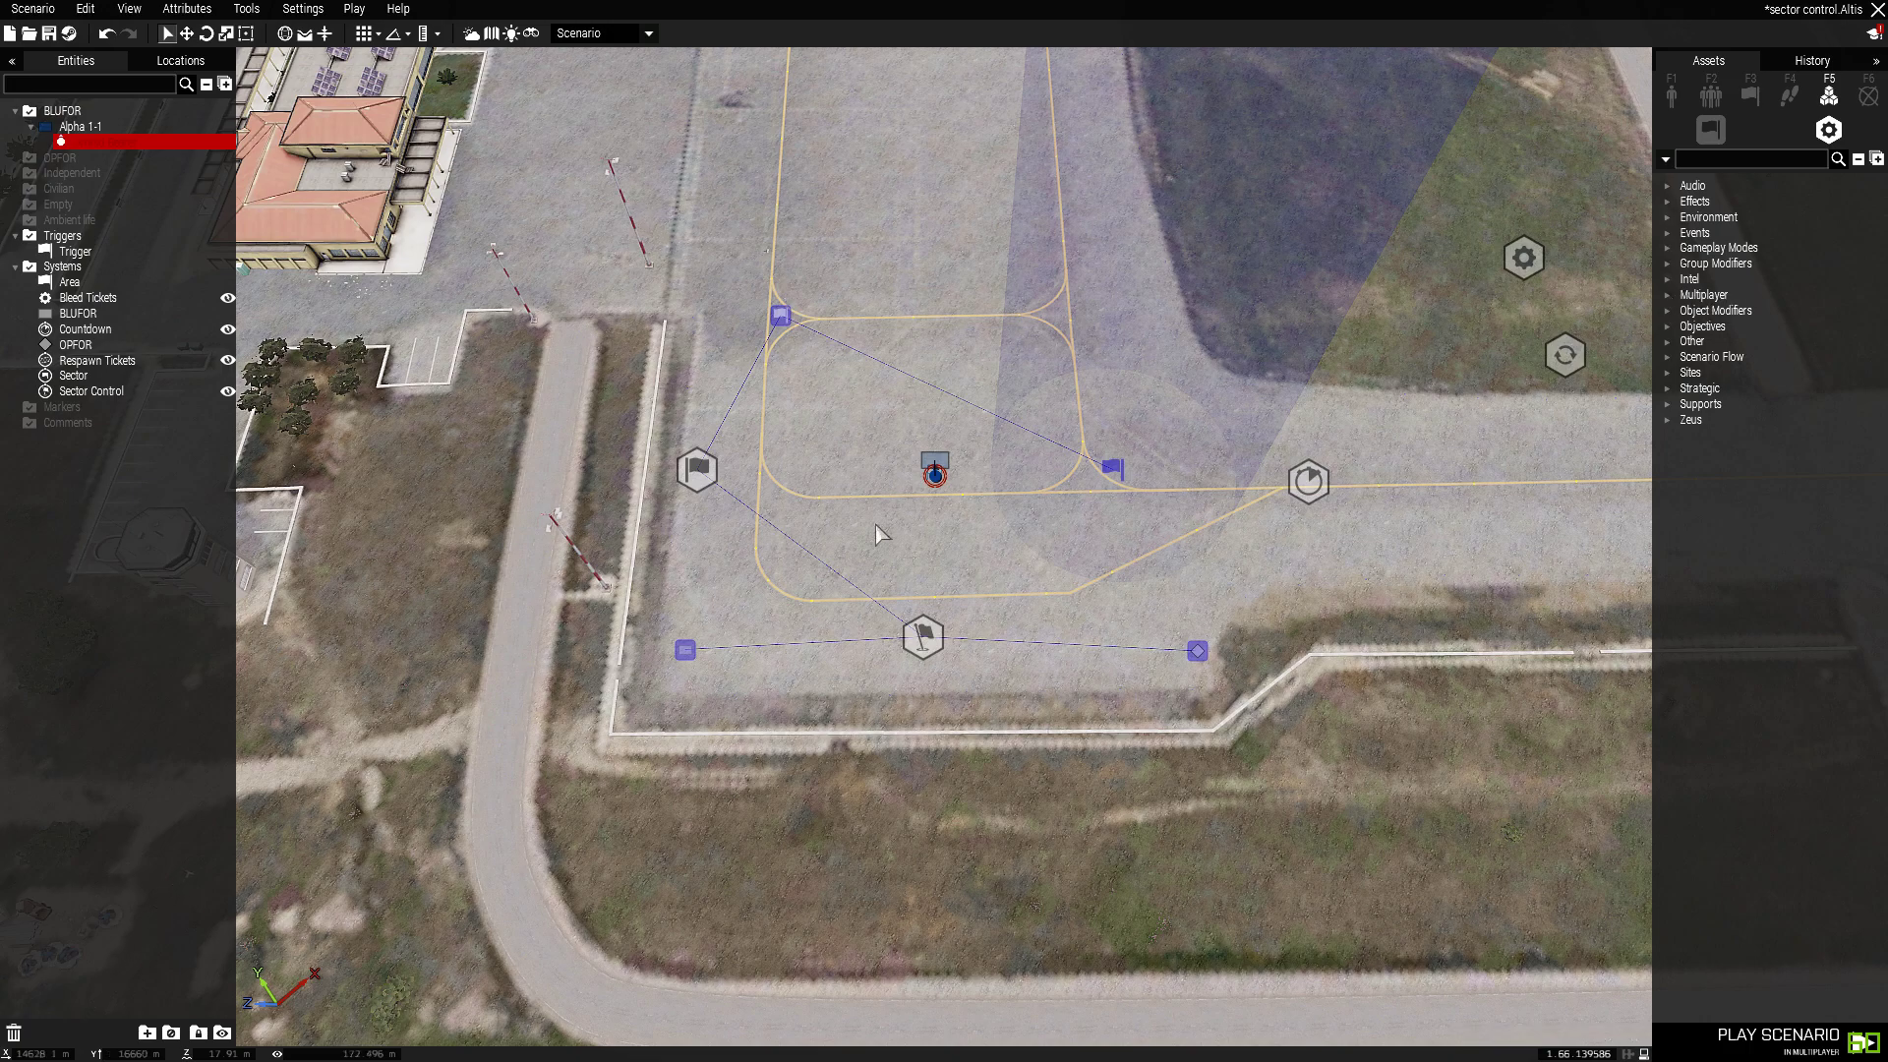
Step: Move the Bleed Tickets and Respawn Tickets modules closer to the Countdown module and clear the selection
left_click_drag(1539, 275, 1357, 351)
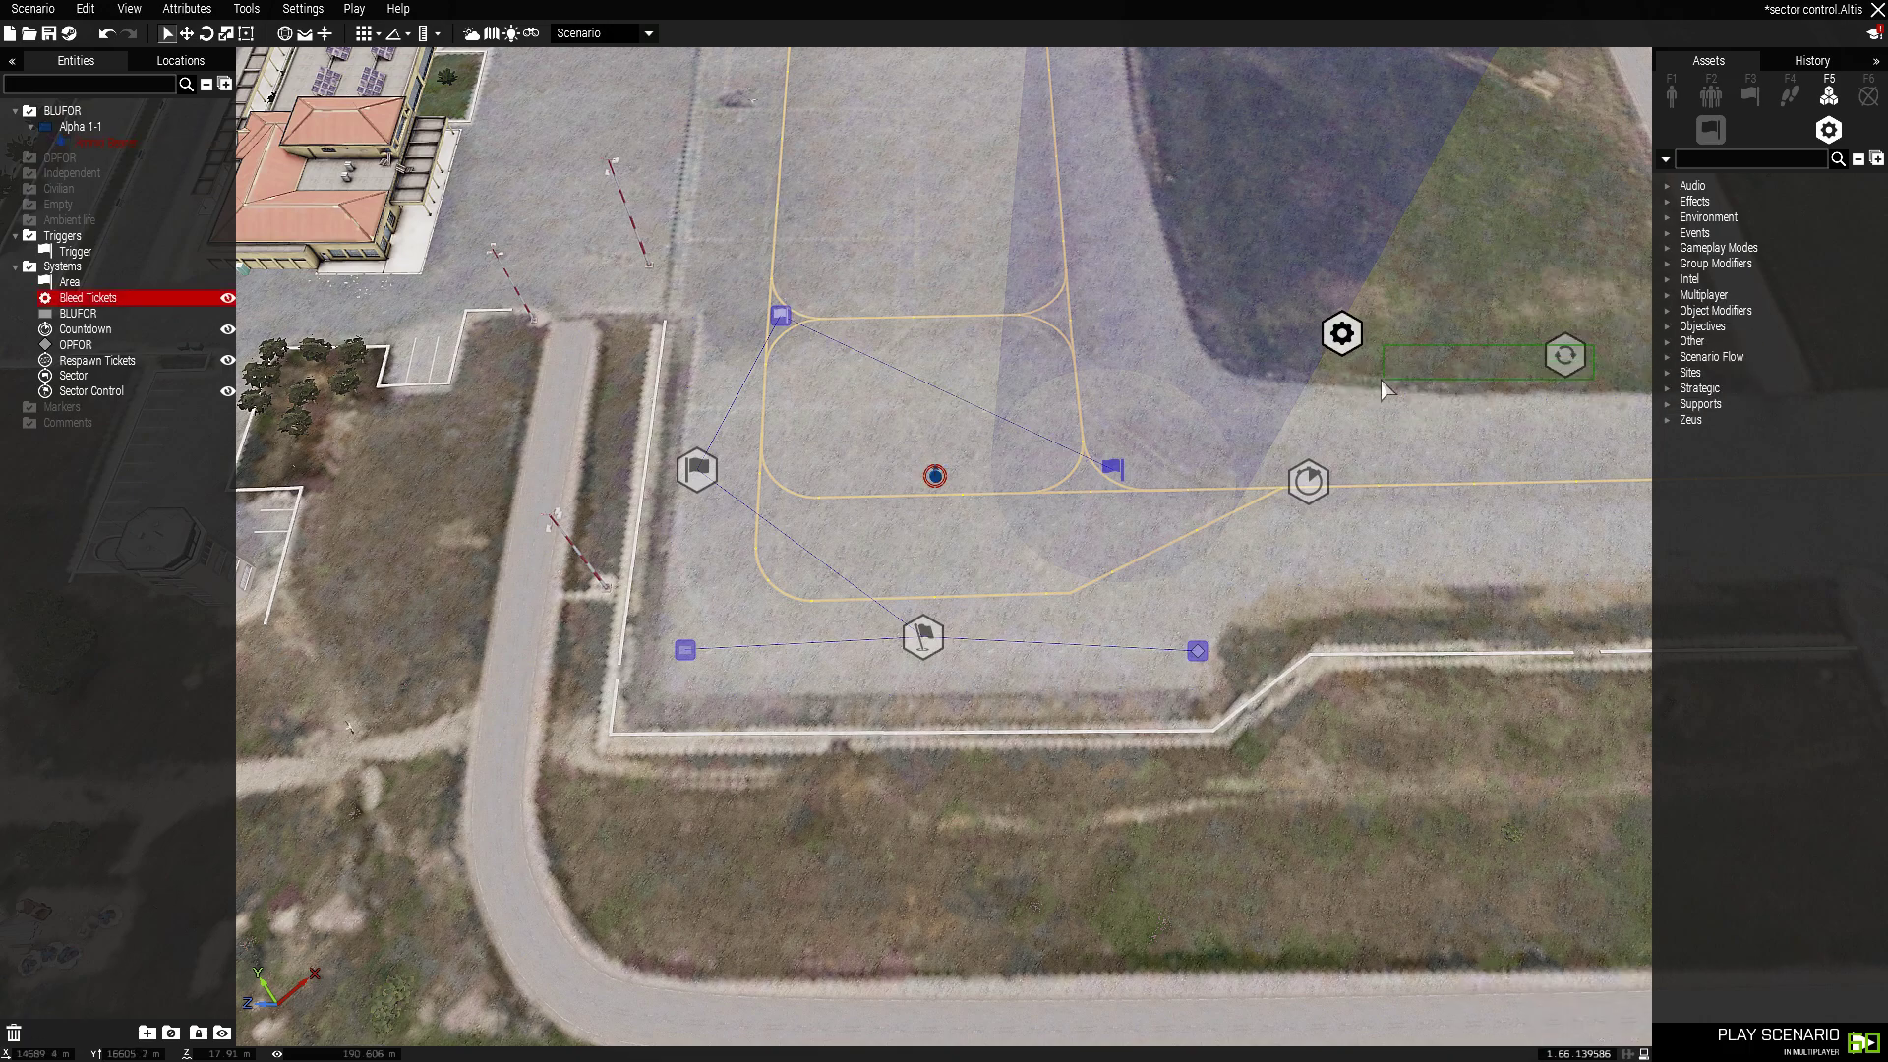
left_click_drag(1571, 378, 1451, 398)
left_click(1454, 460)
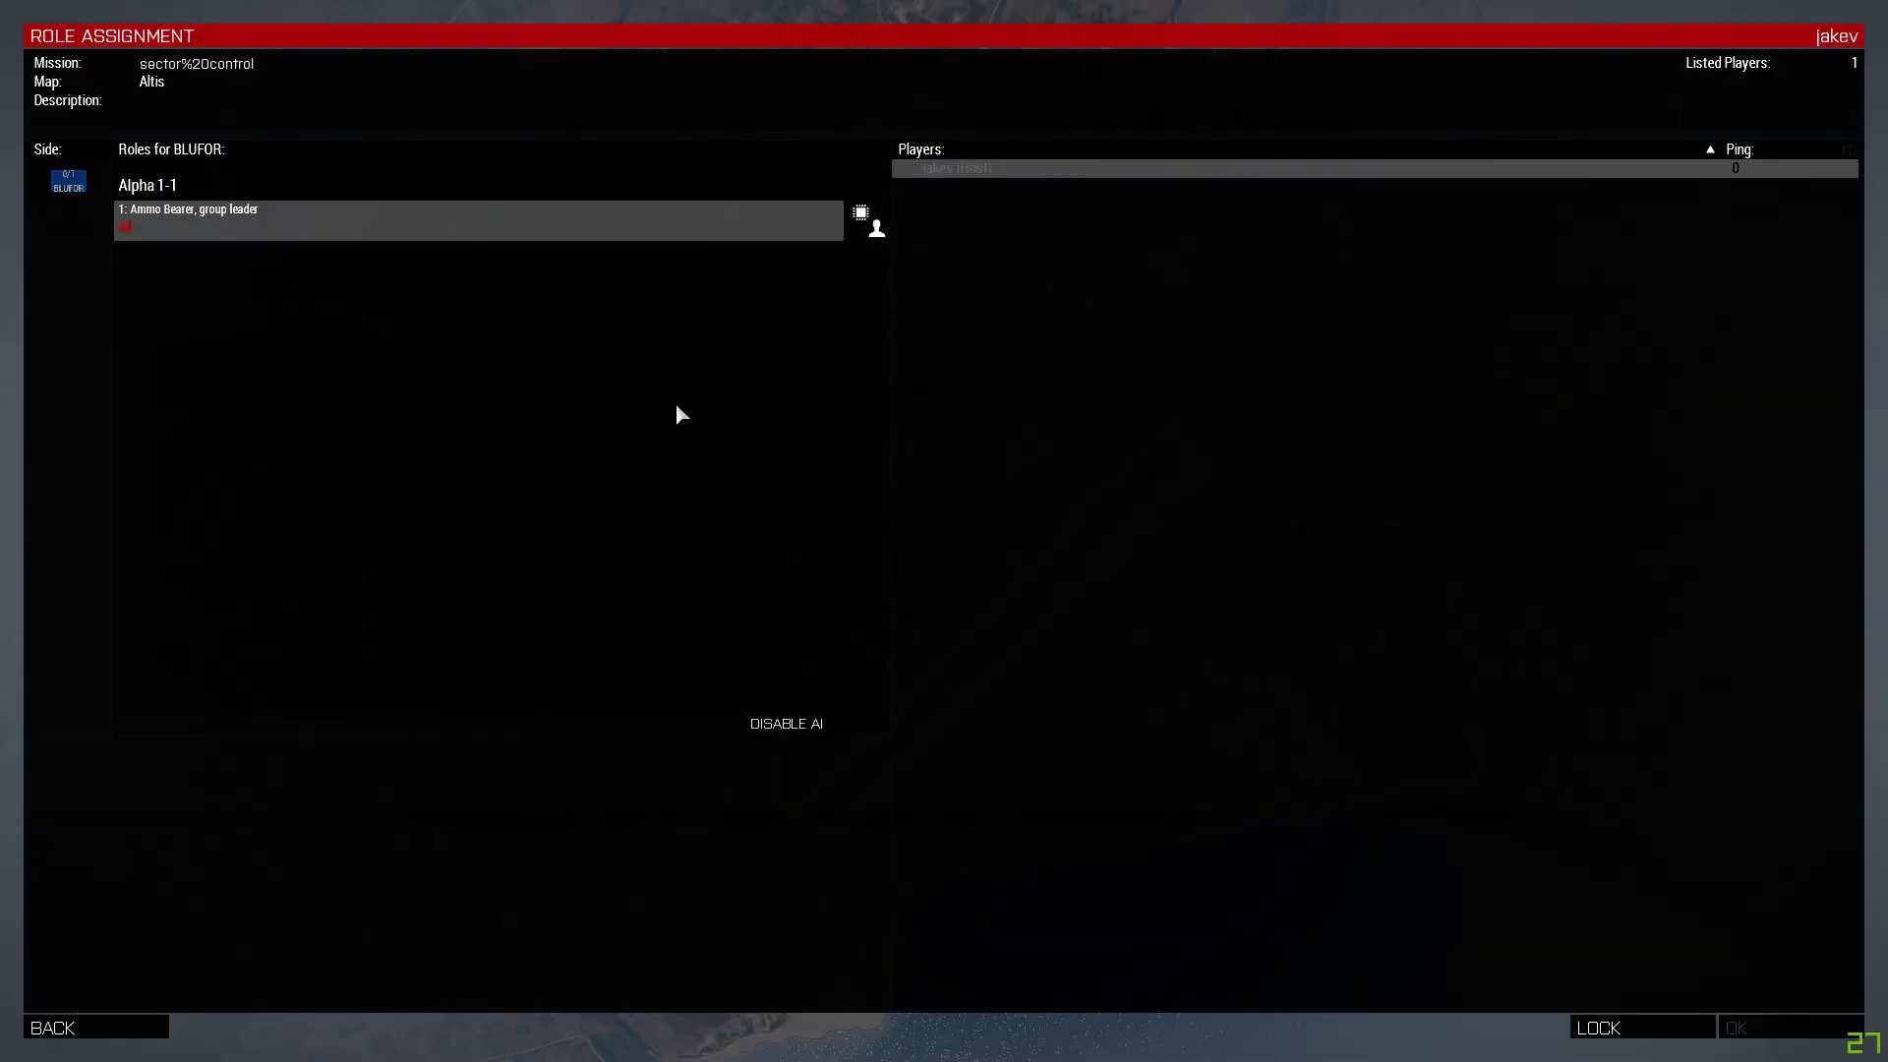
Step: Take the BLUFOR Ammo Bearer slot in Alpha 1-1 and start the multiplayer test of the mission
left_click(274, 239)
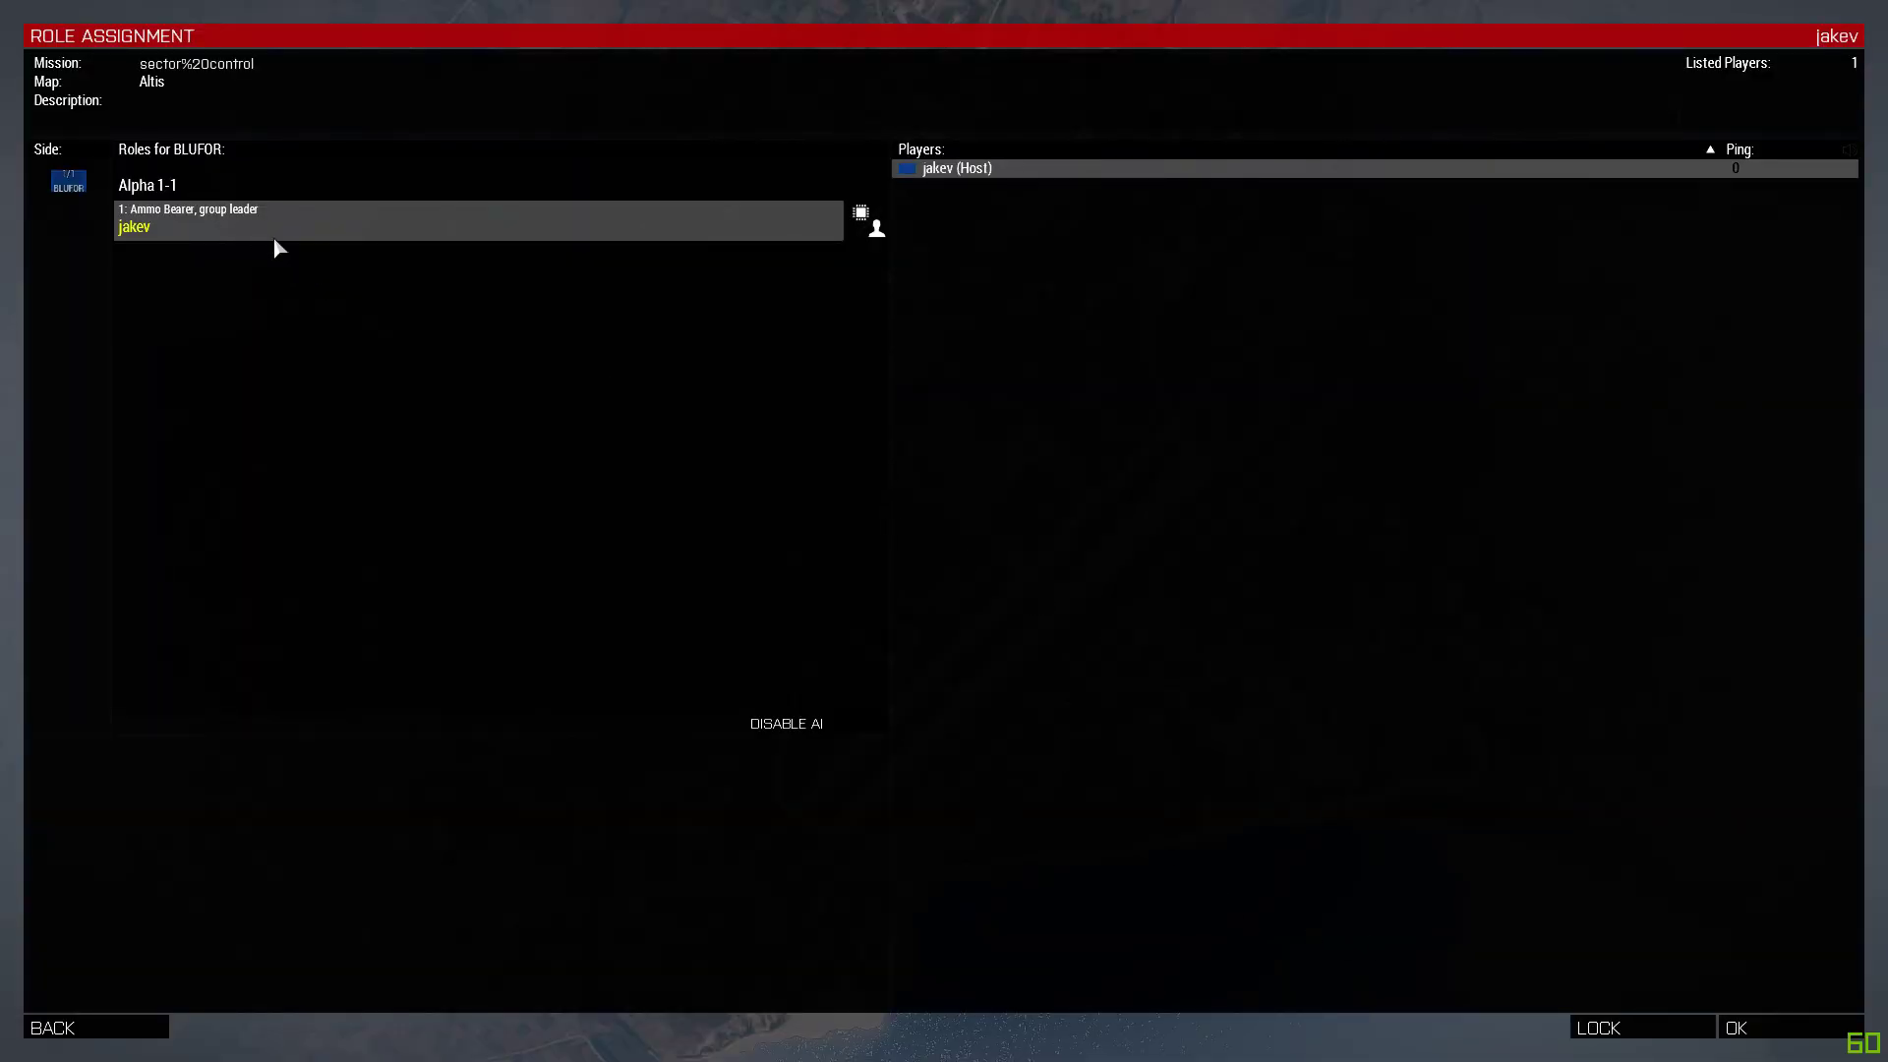
left_click(1740, 1028)
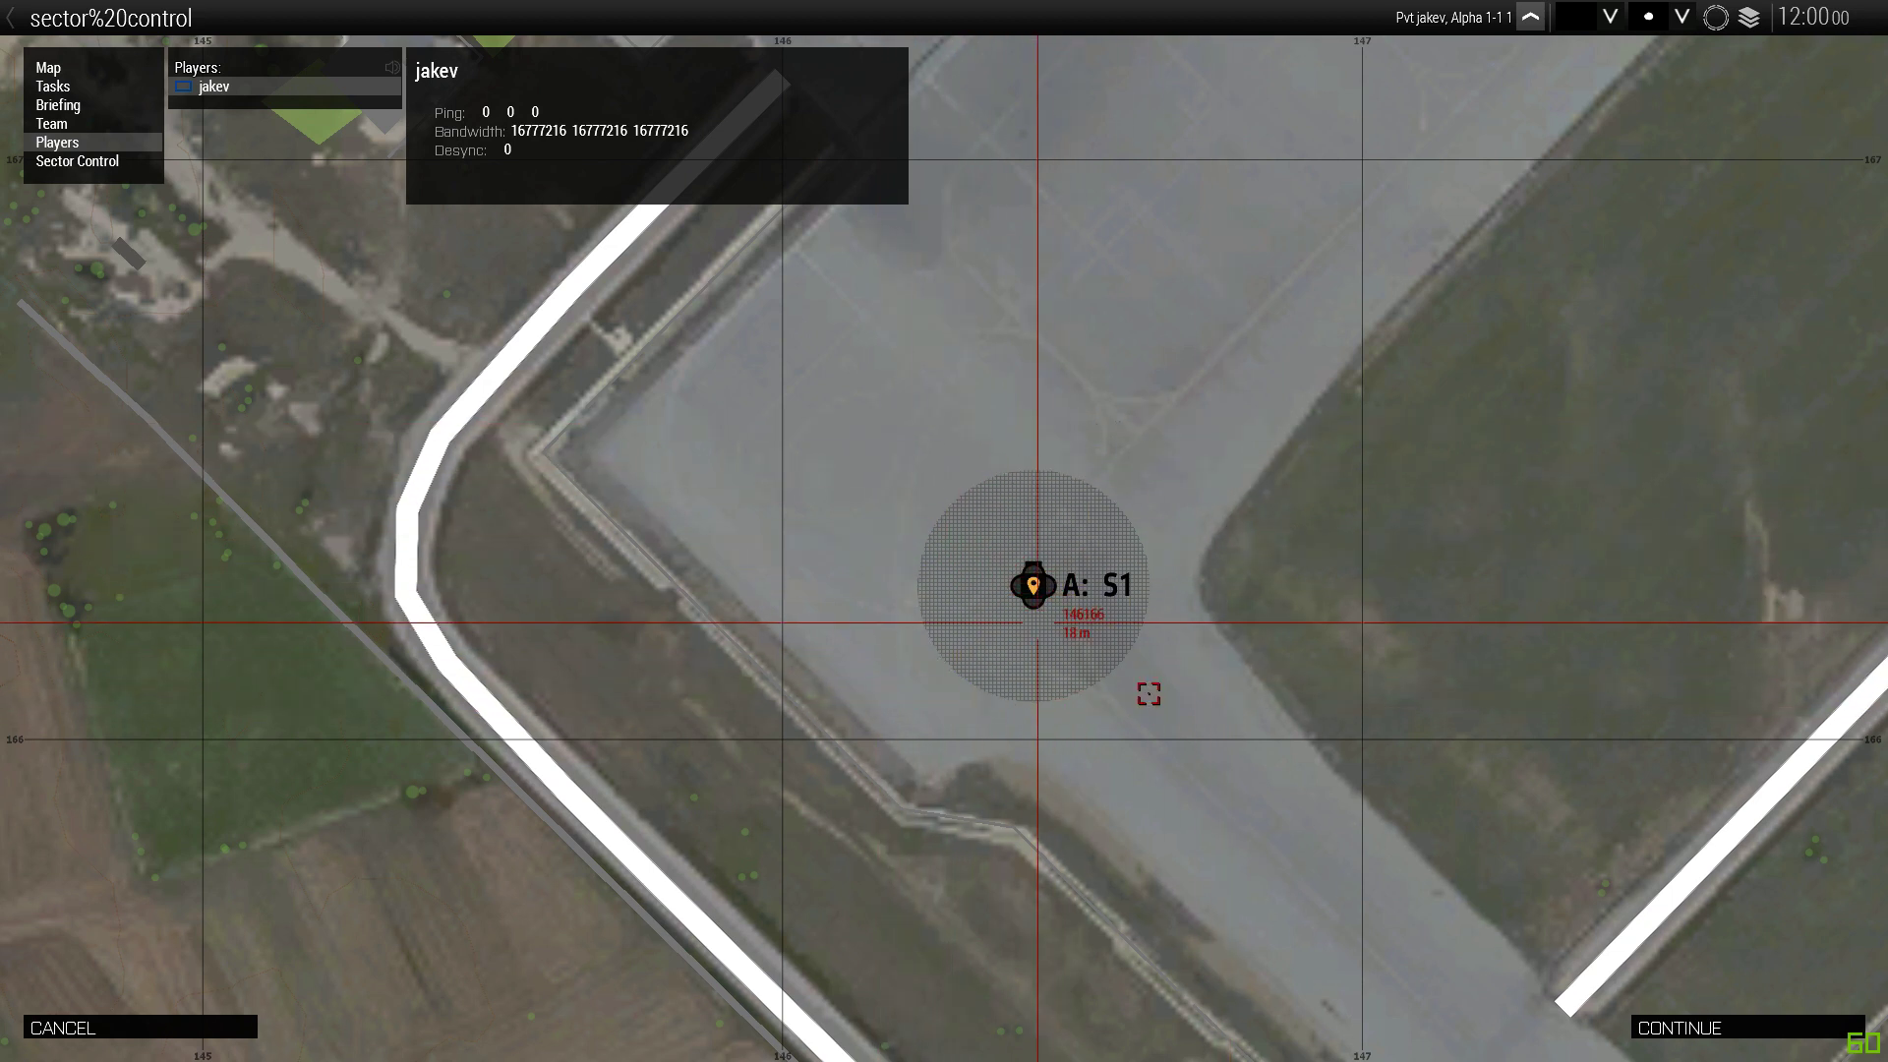
left_click(1691, 1038)
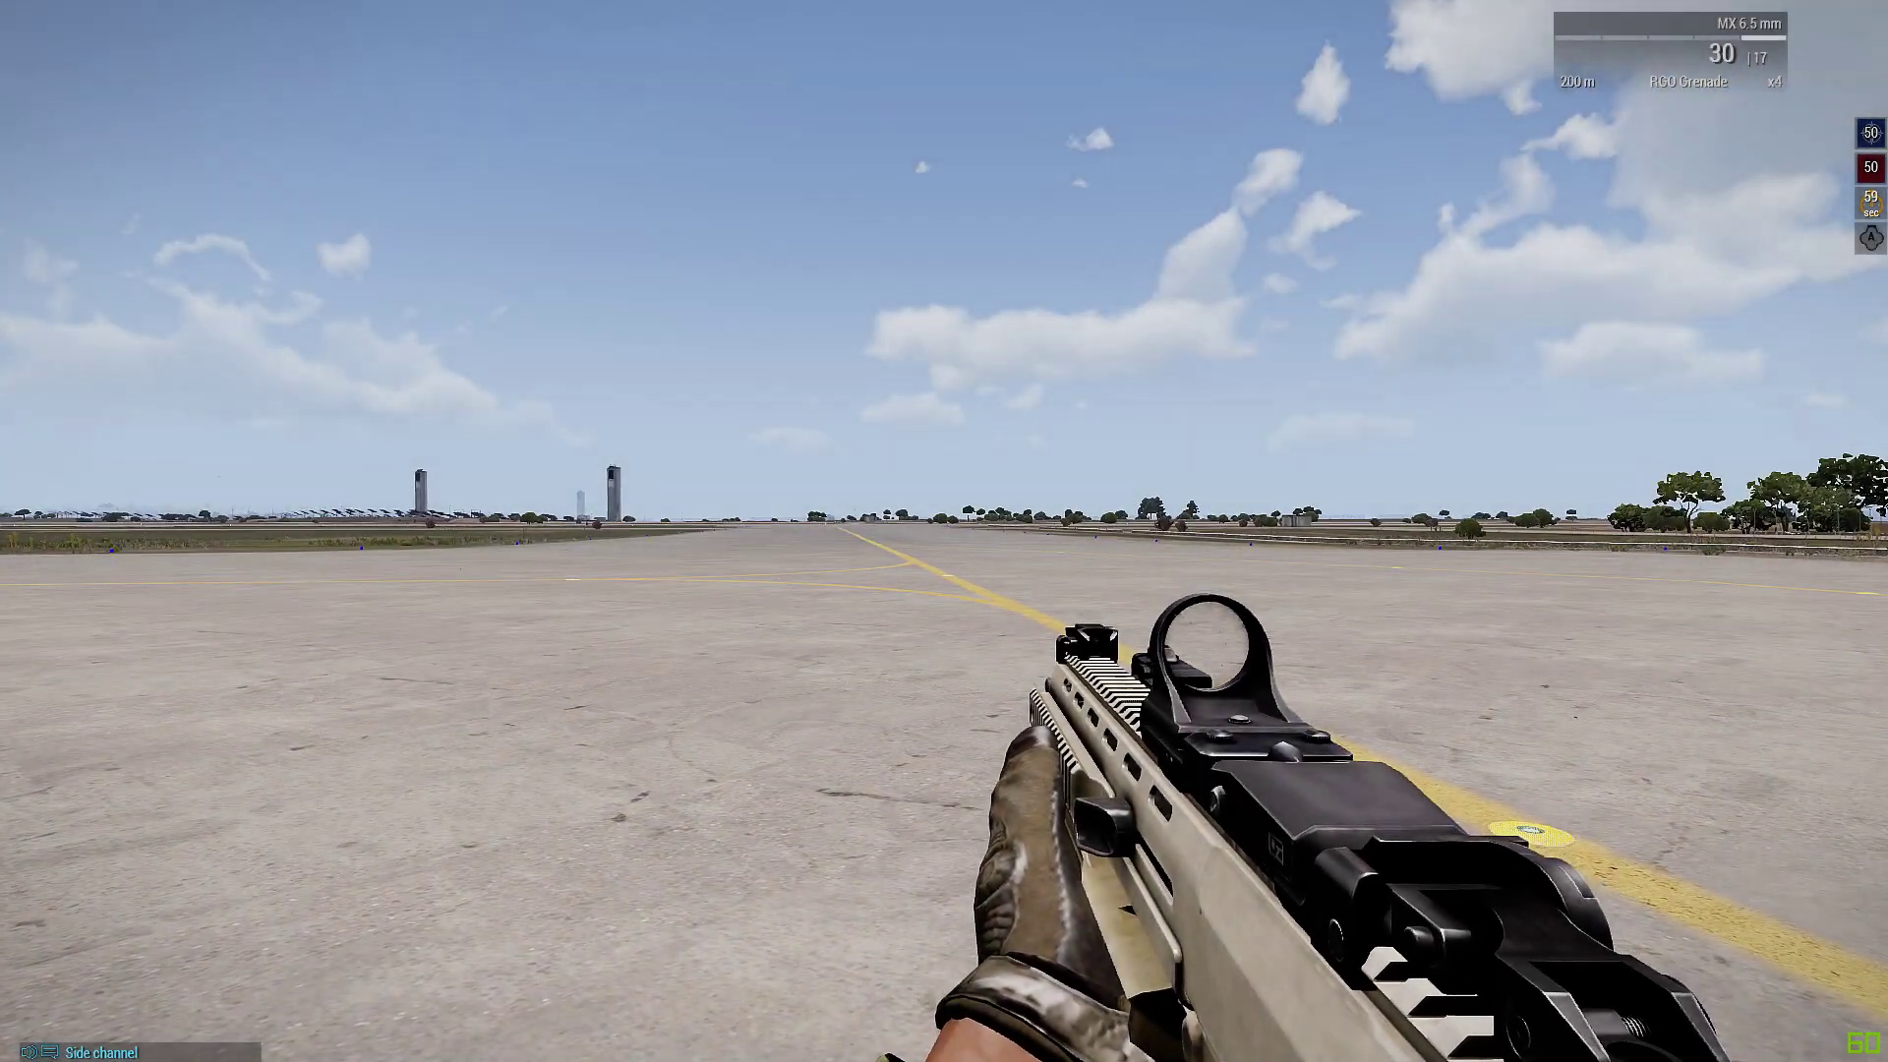
Step: Examine the sector status, side tickets and countdown in the running mission, and return to the editor
key("w")
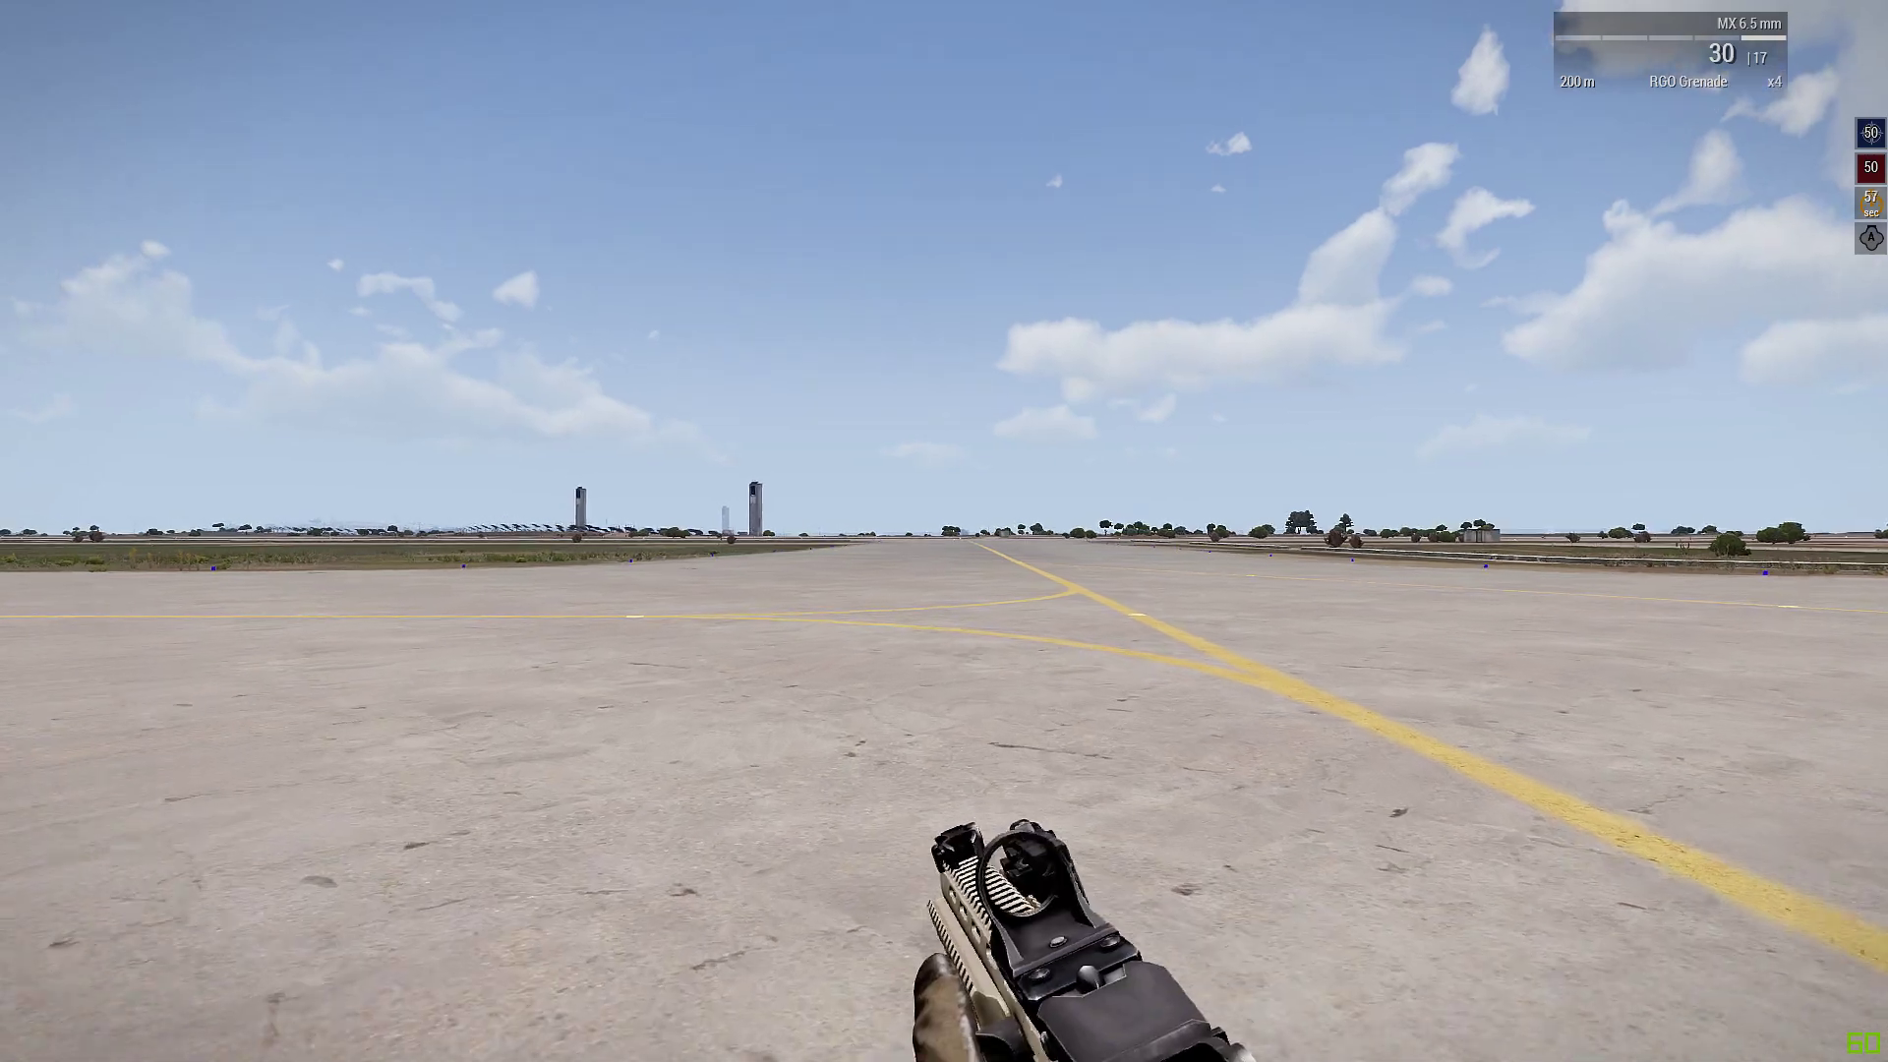
key("m")
key("m")
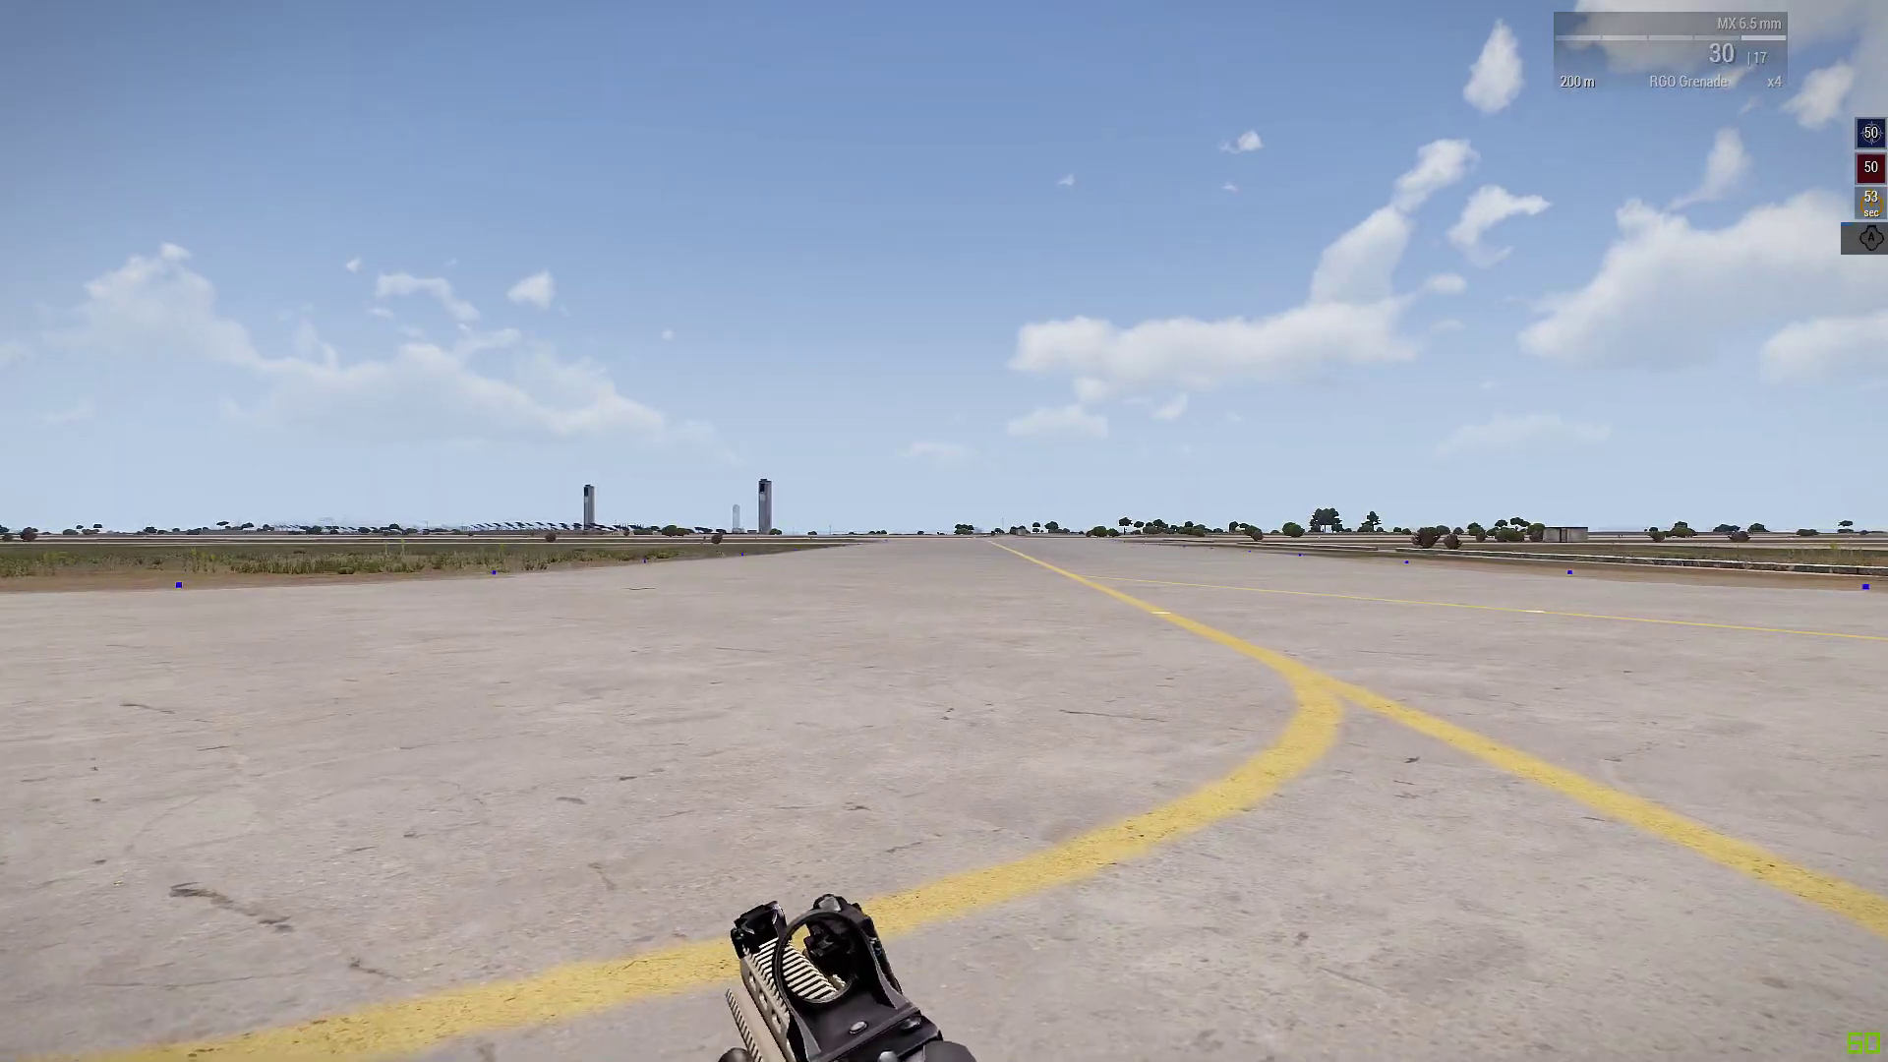
key("Escape")
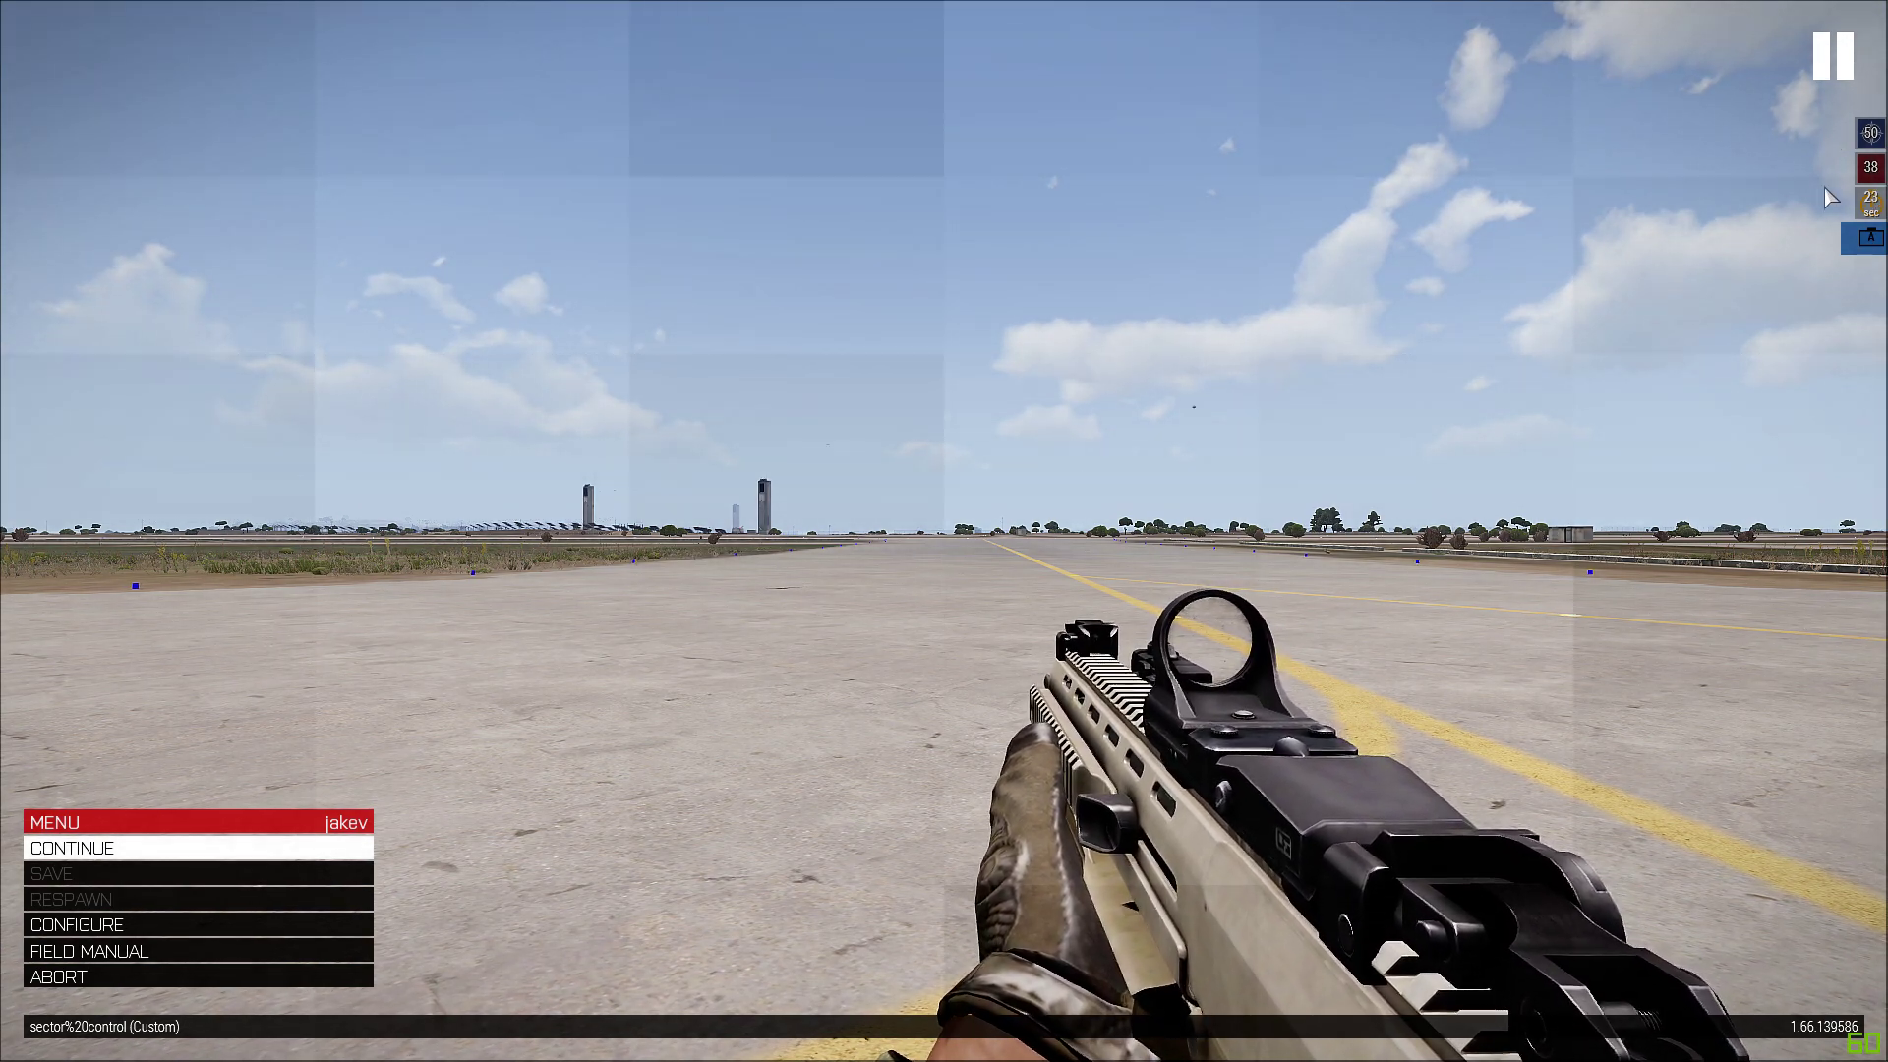
key("Escape")
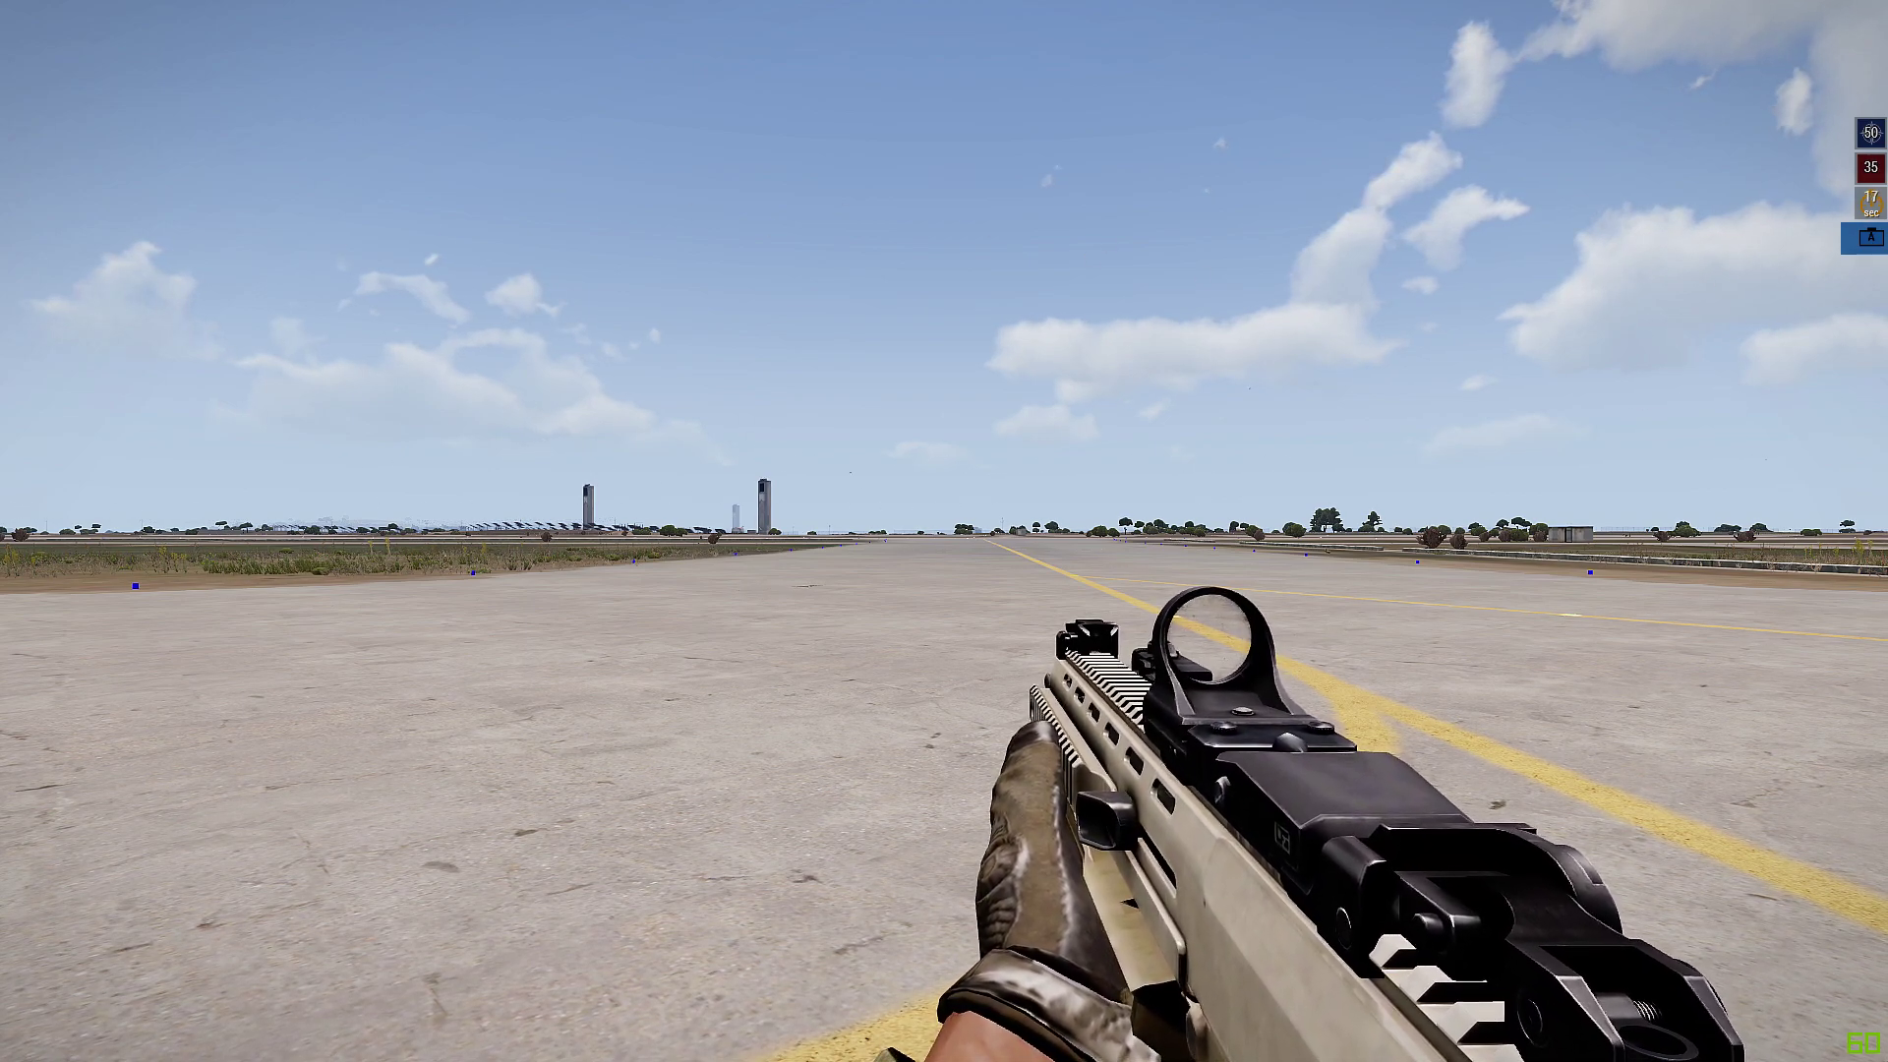
key("alt")
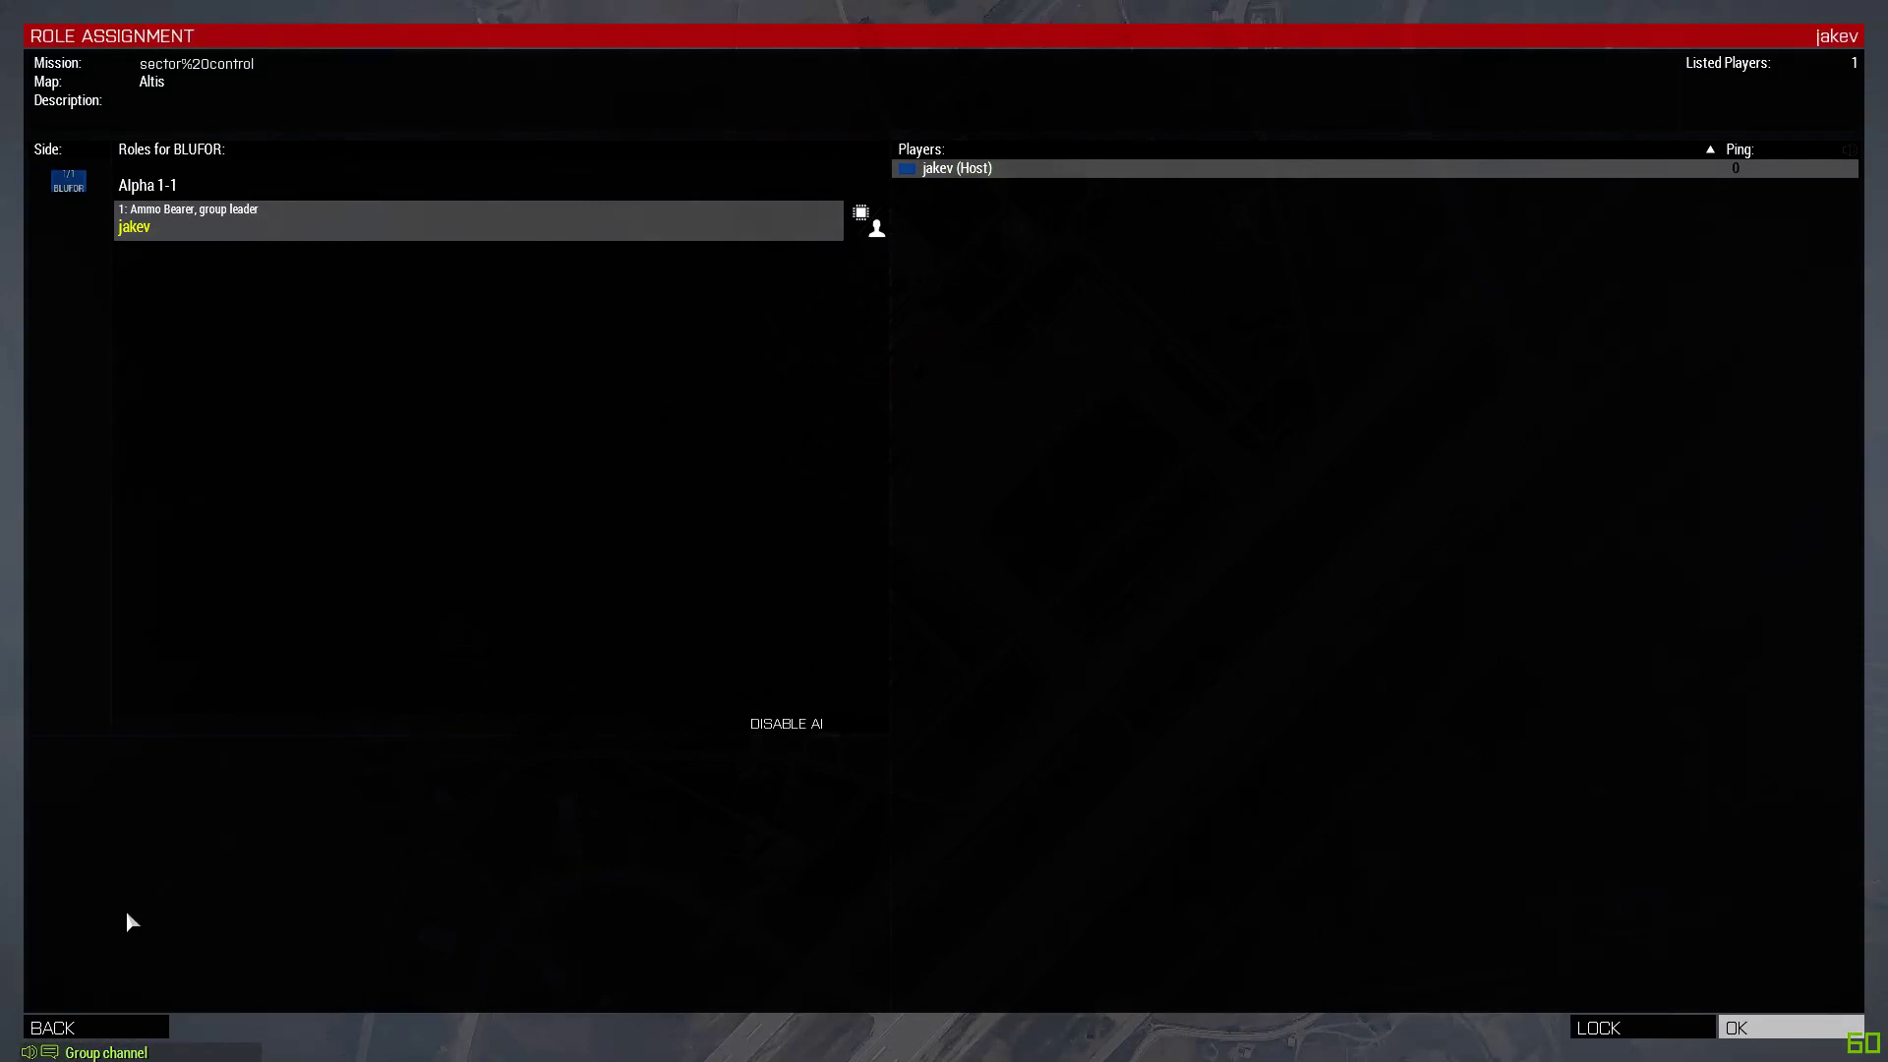
left_click(87, 1023)
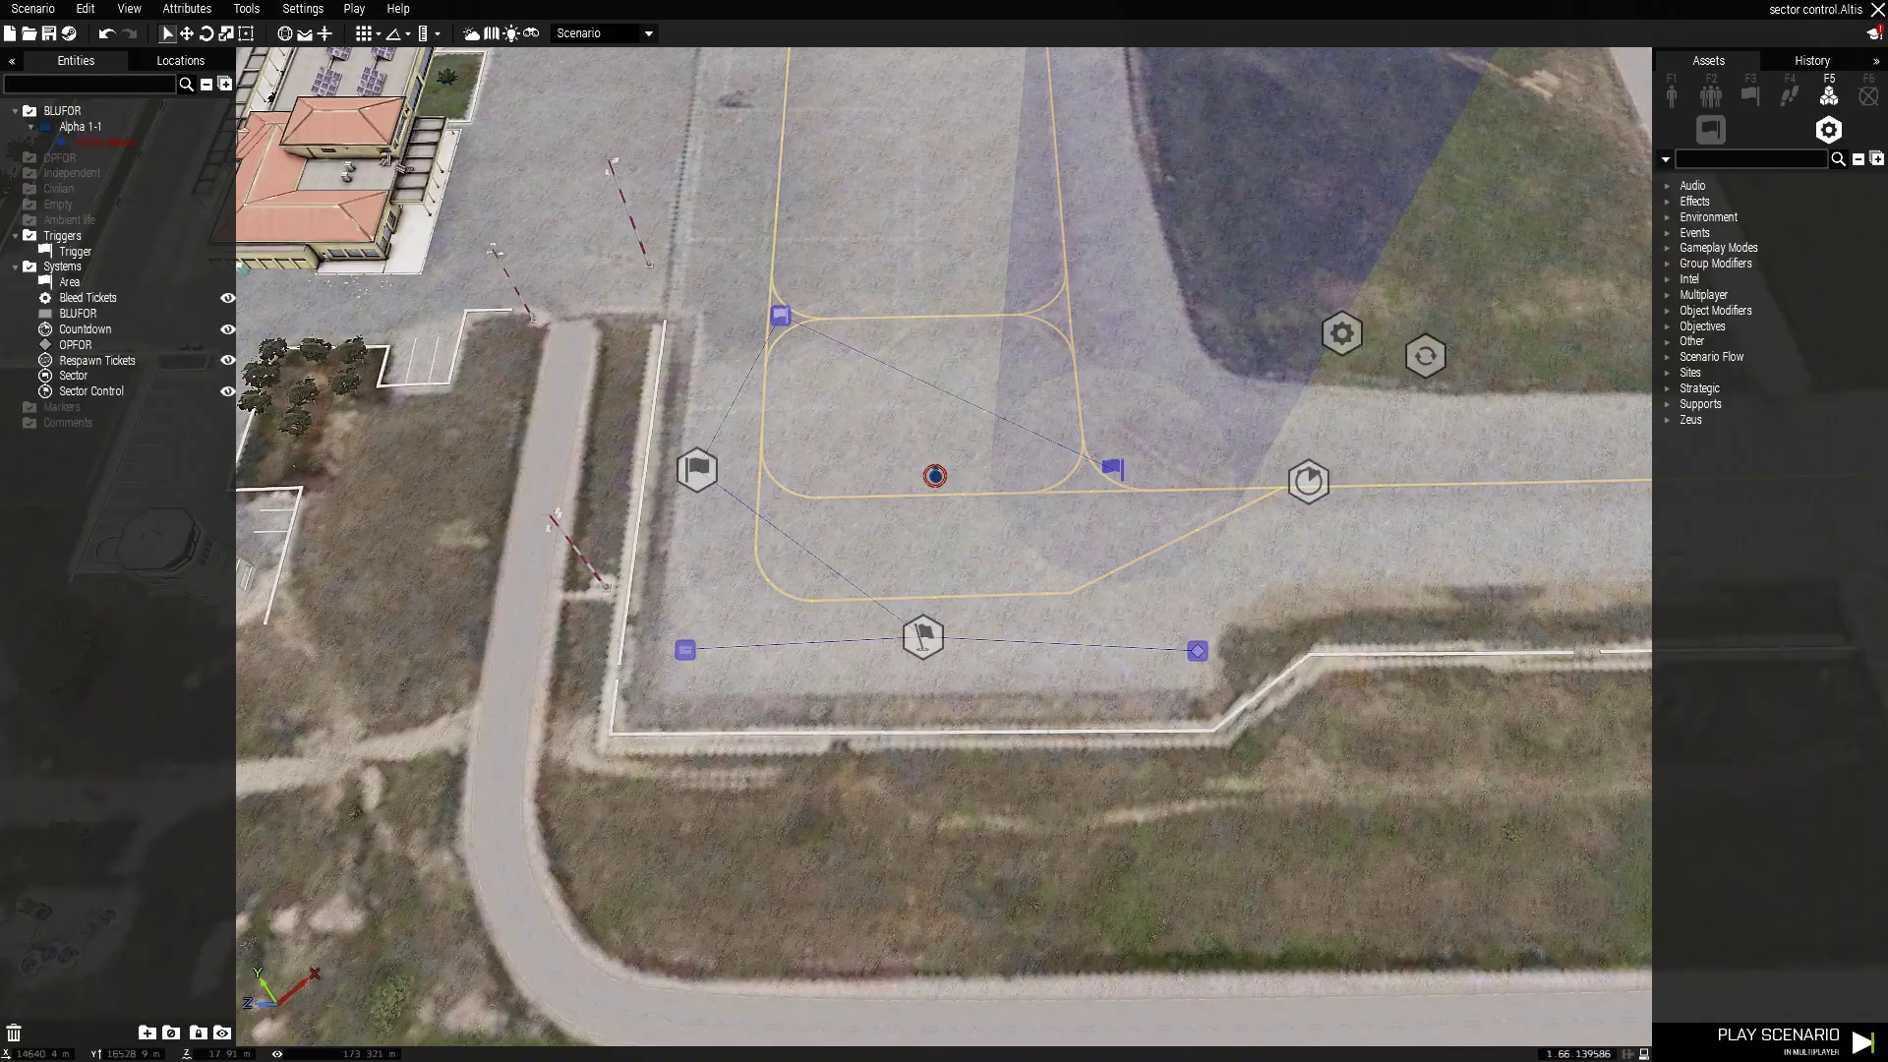
Step: Place a Sector module on the empty runway, away from the existing sector setup
scroll(727, 715, "down", 1)
scroll(867, 733, "down", 1)
key("d")
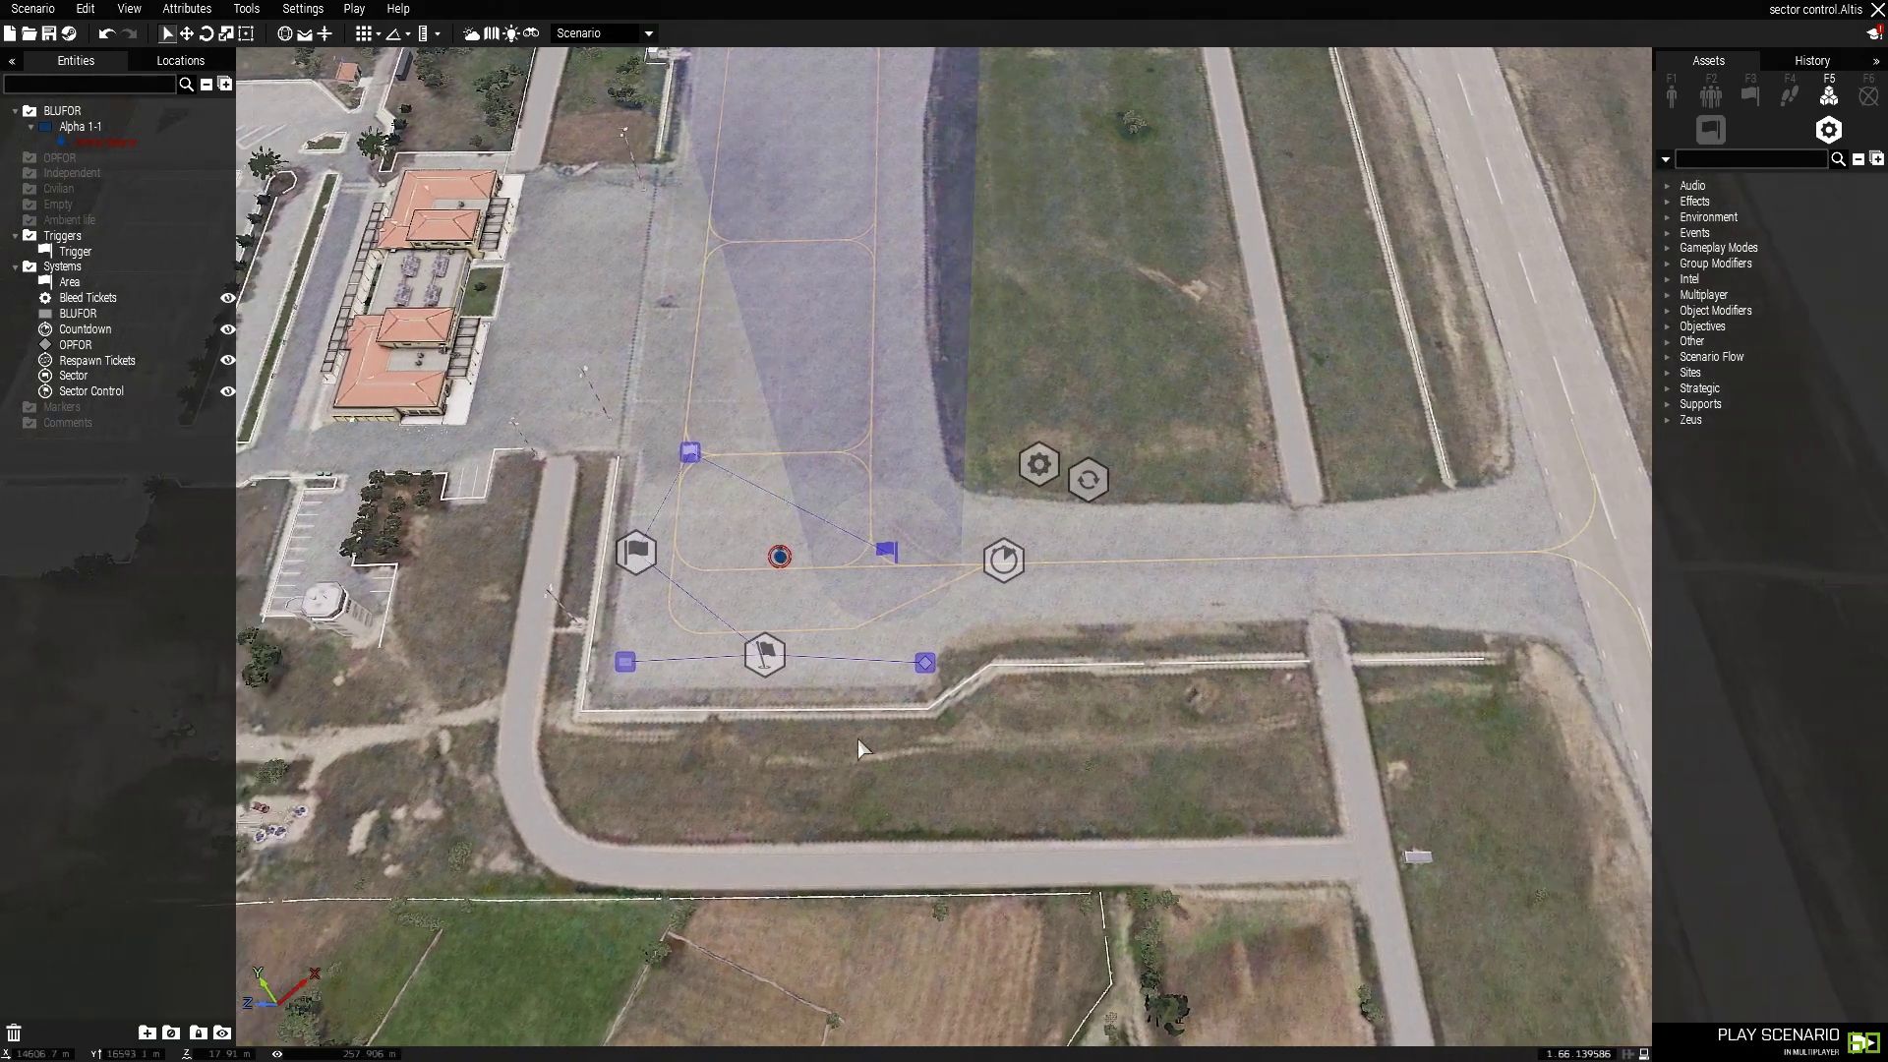
key("a")
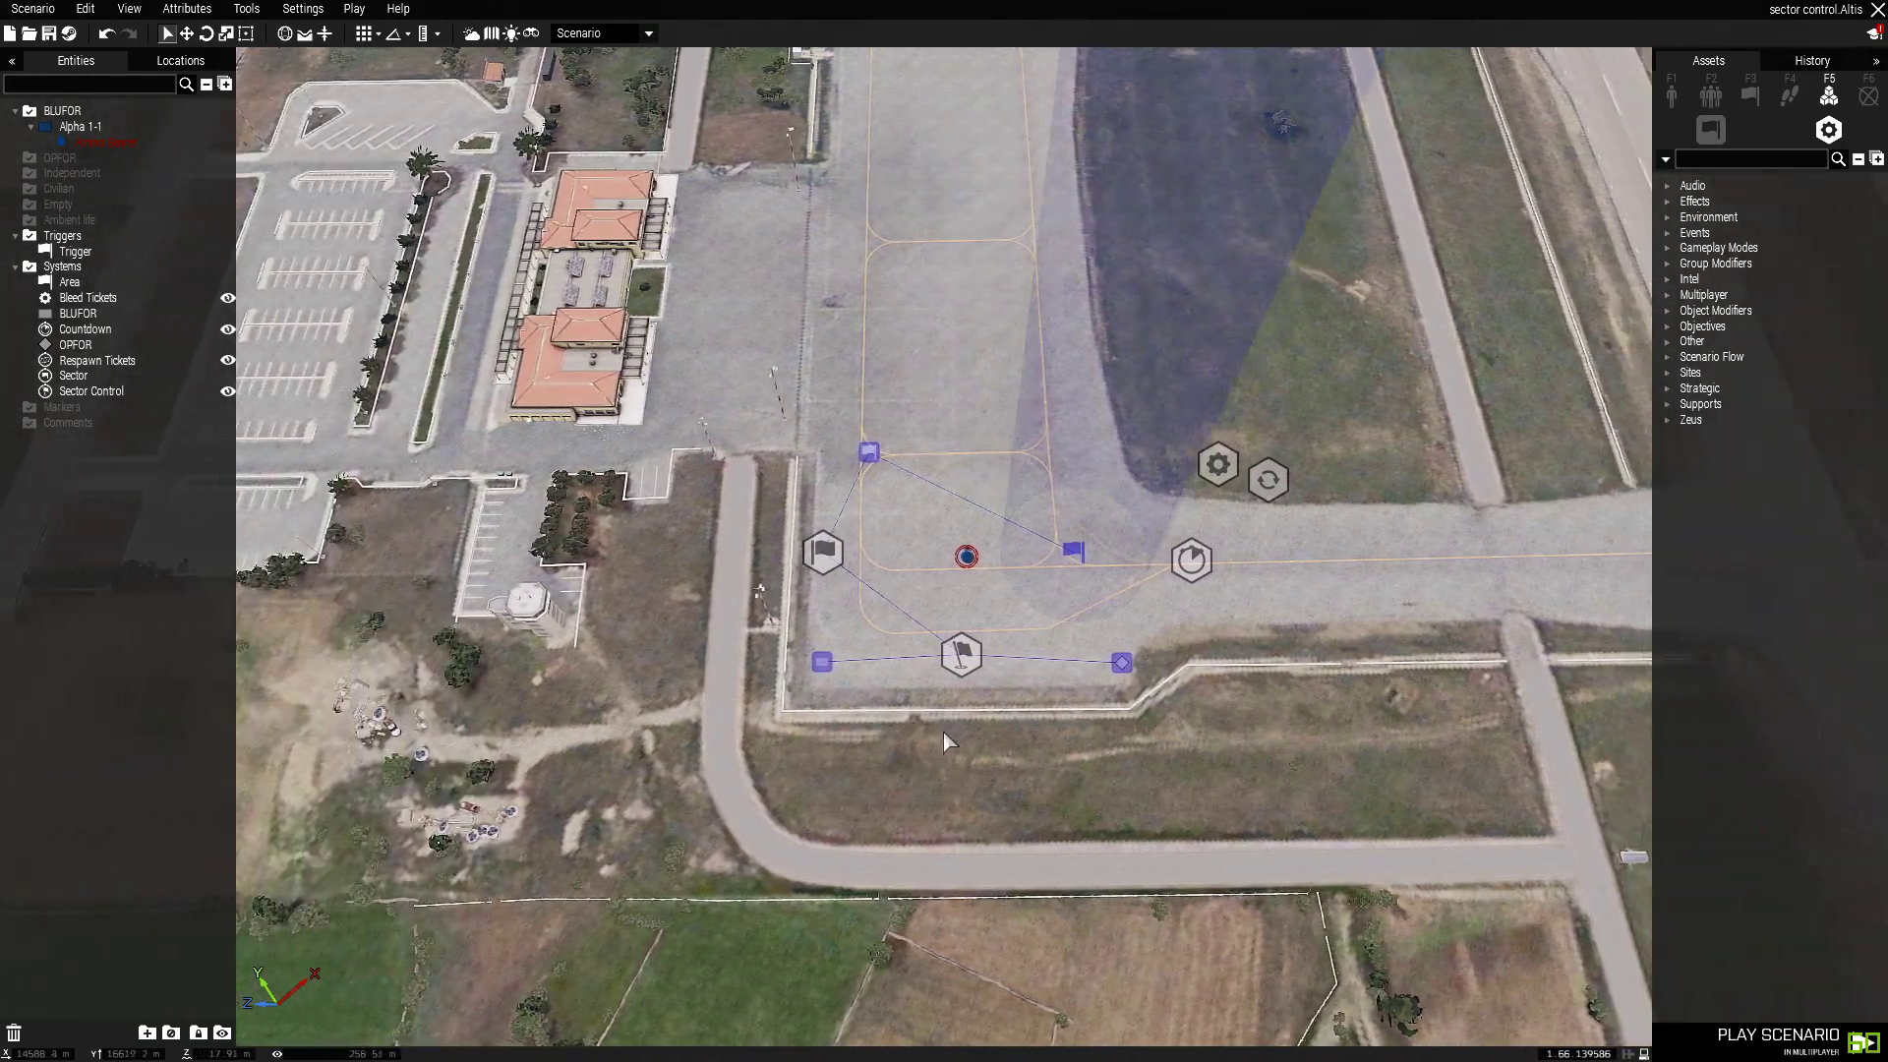
scroll(947, 741, "up", 5)
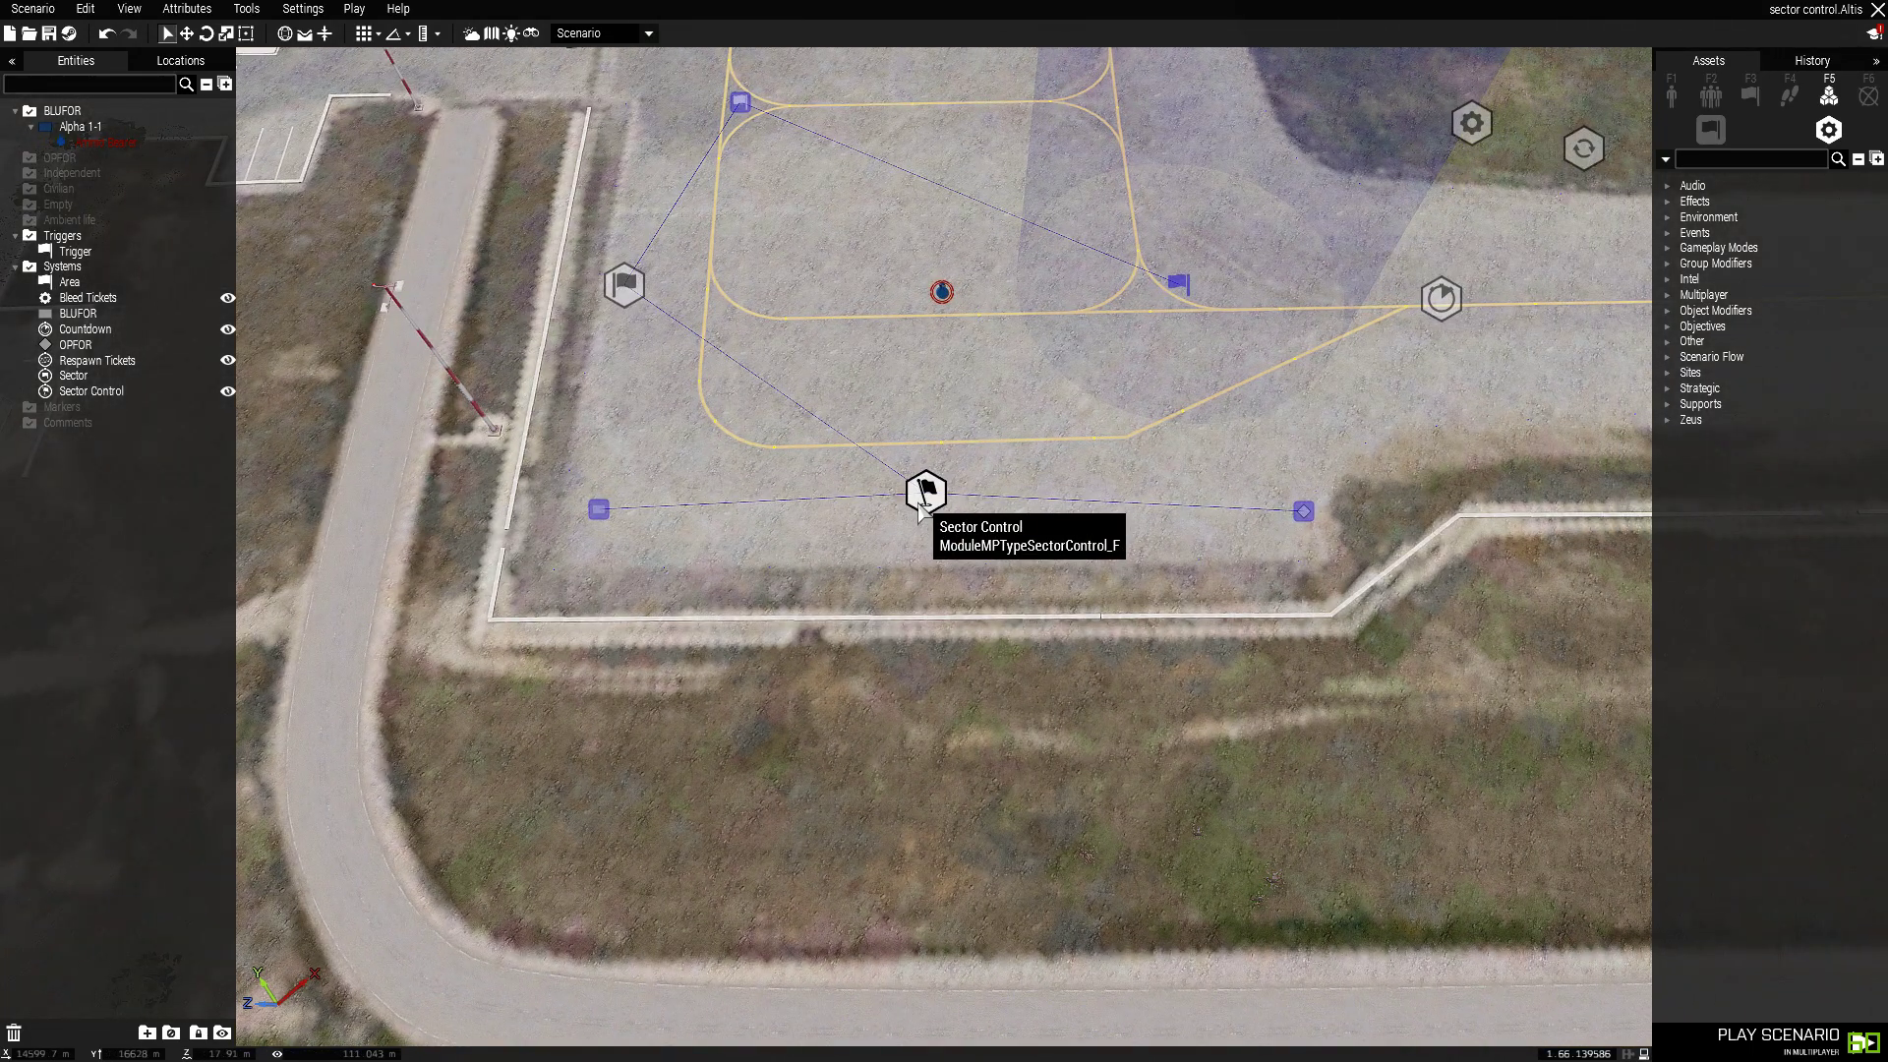
scroll(876, 658, "down", 2)
key("d")
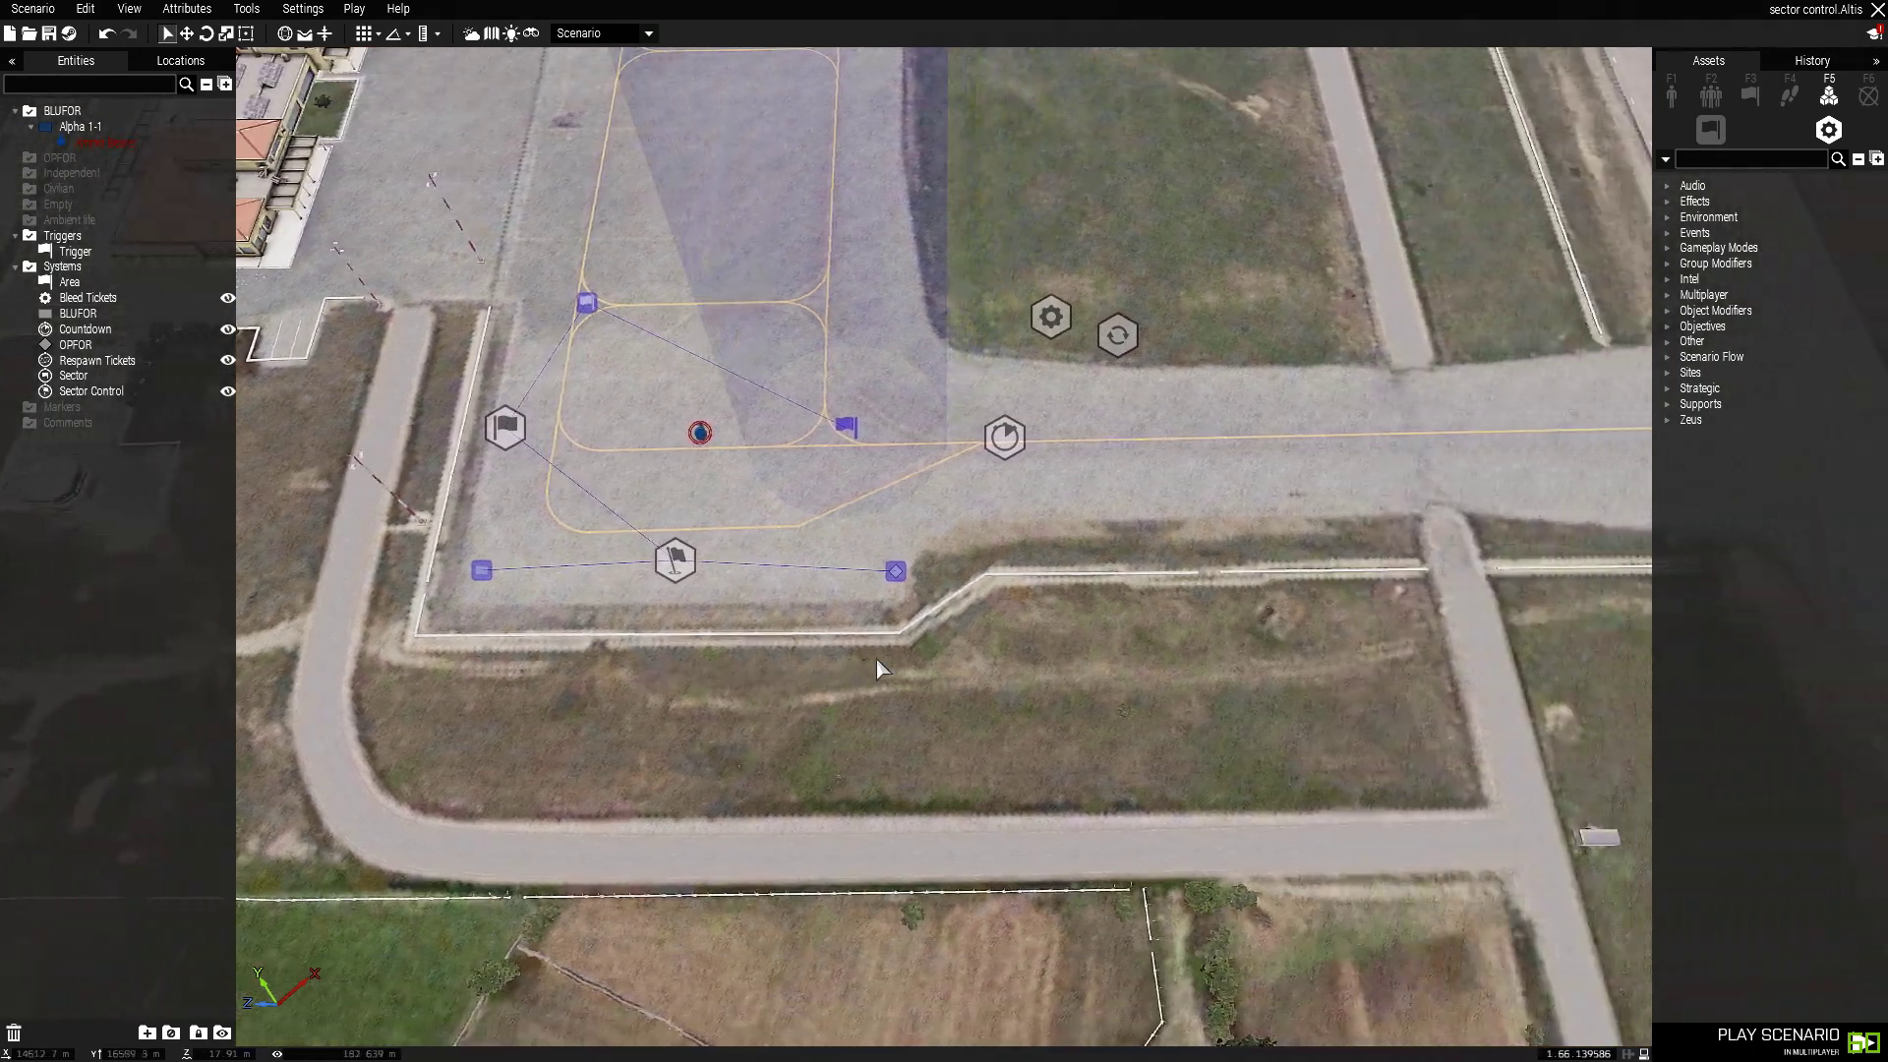
key("d")
key("w")
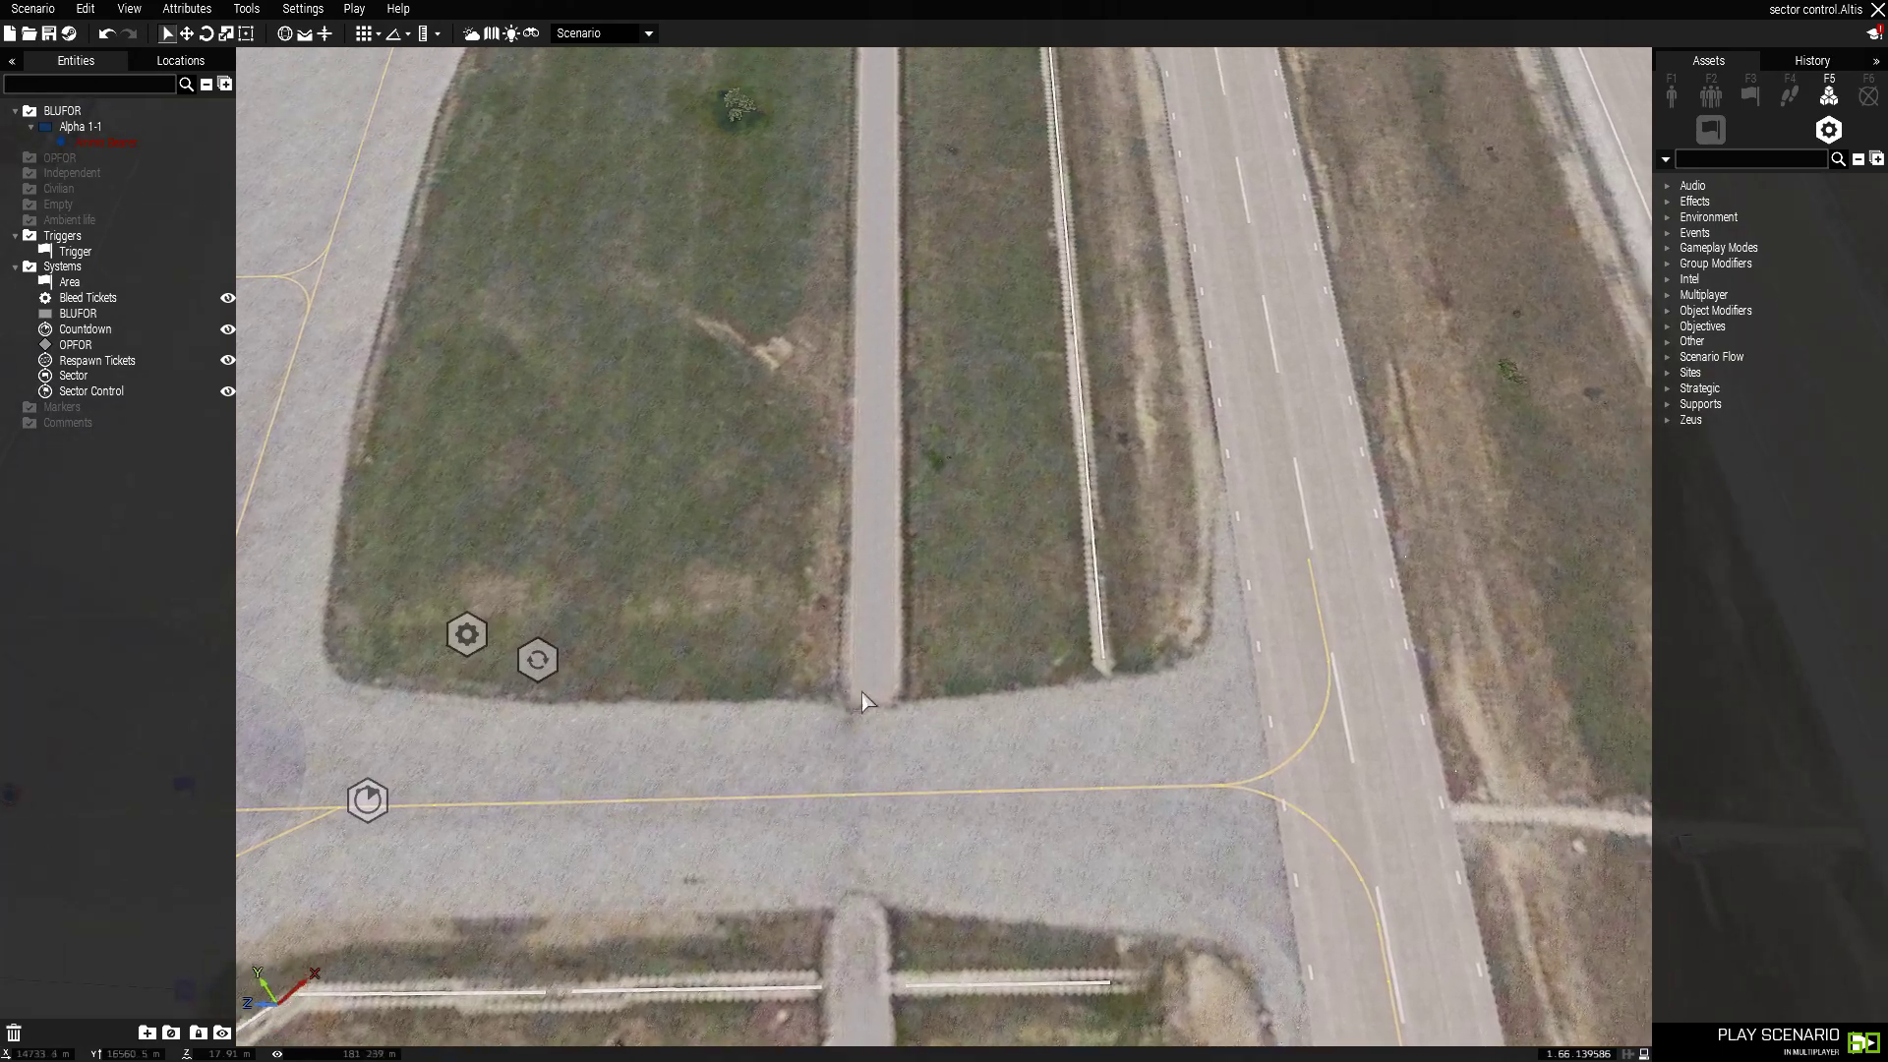
key("s")
key("d")
key("w")
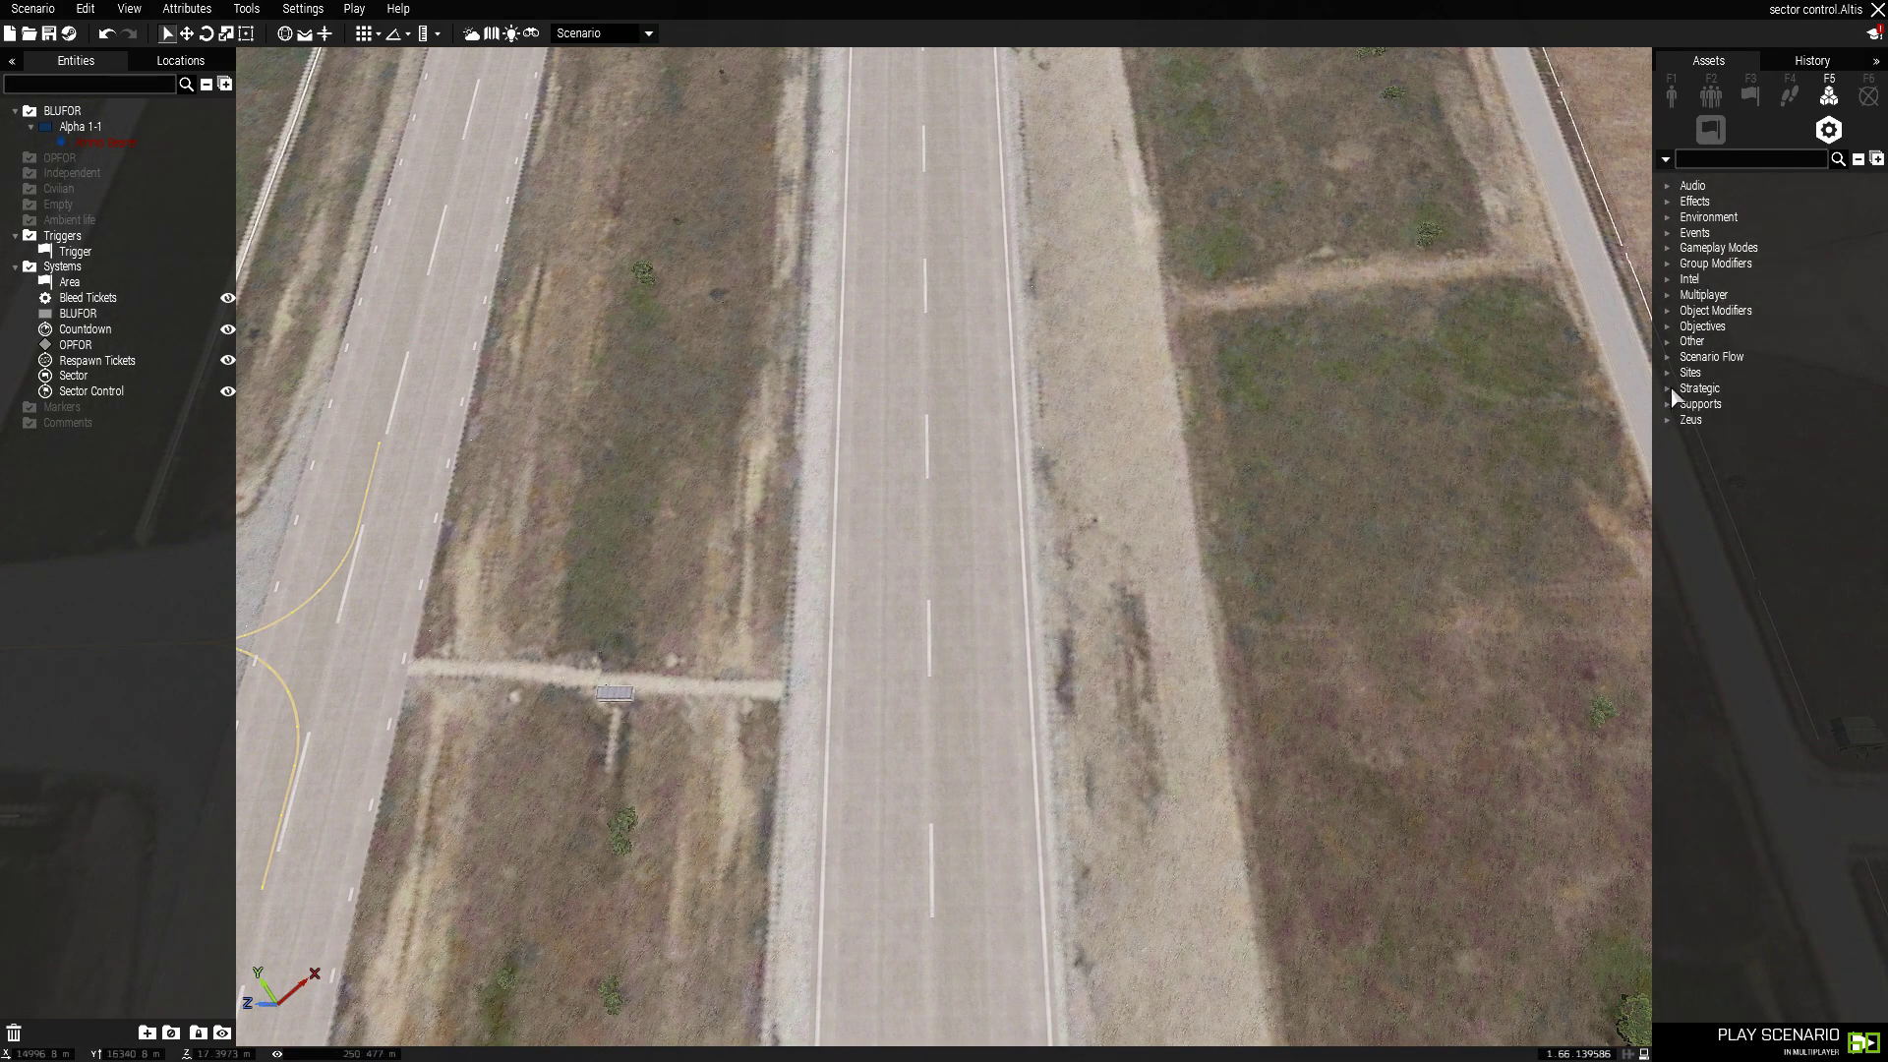
left_click(1671, 298)
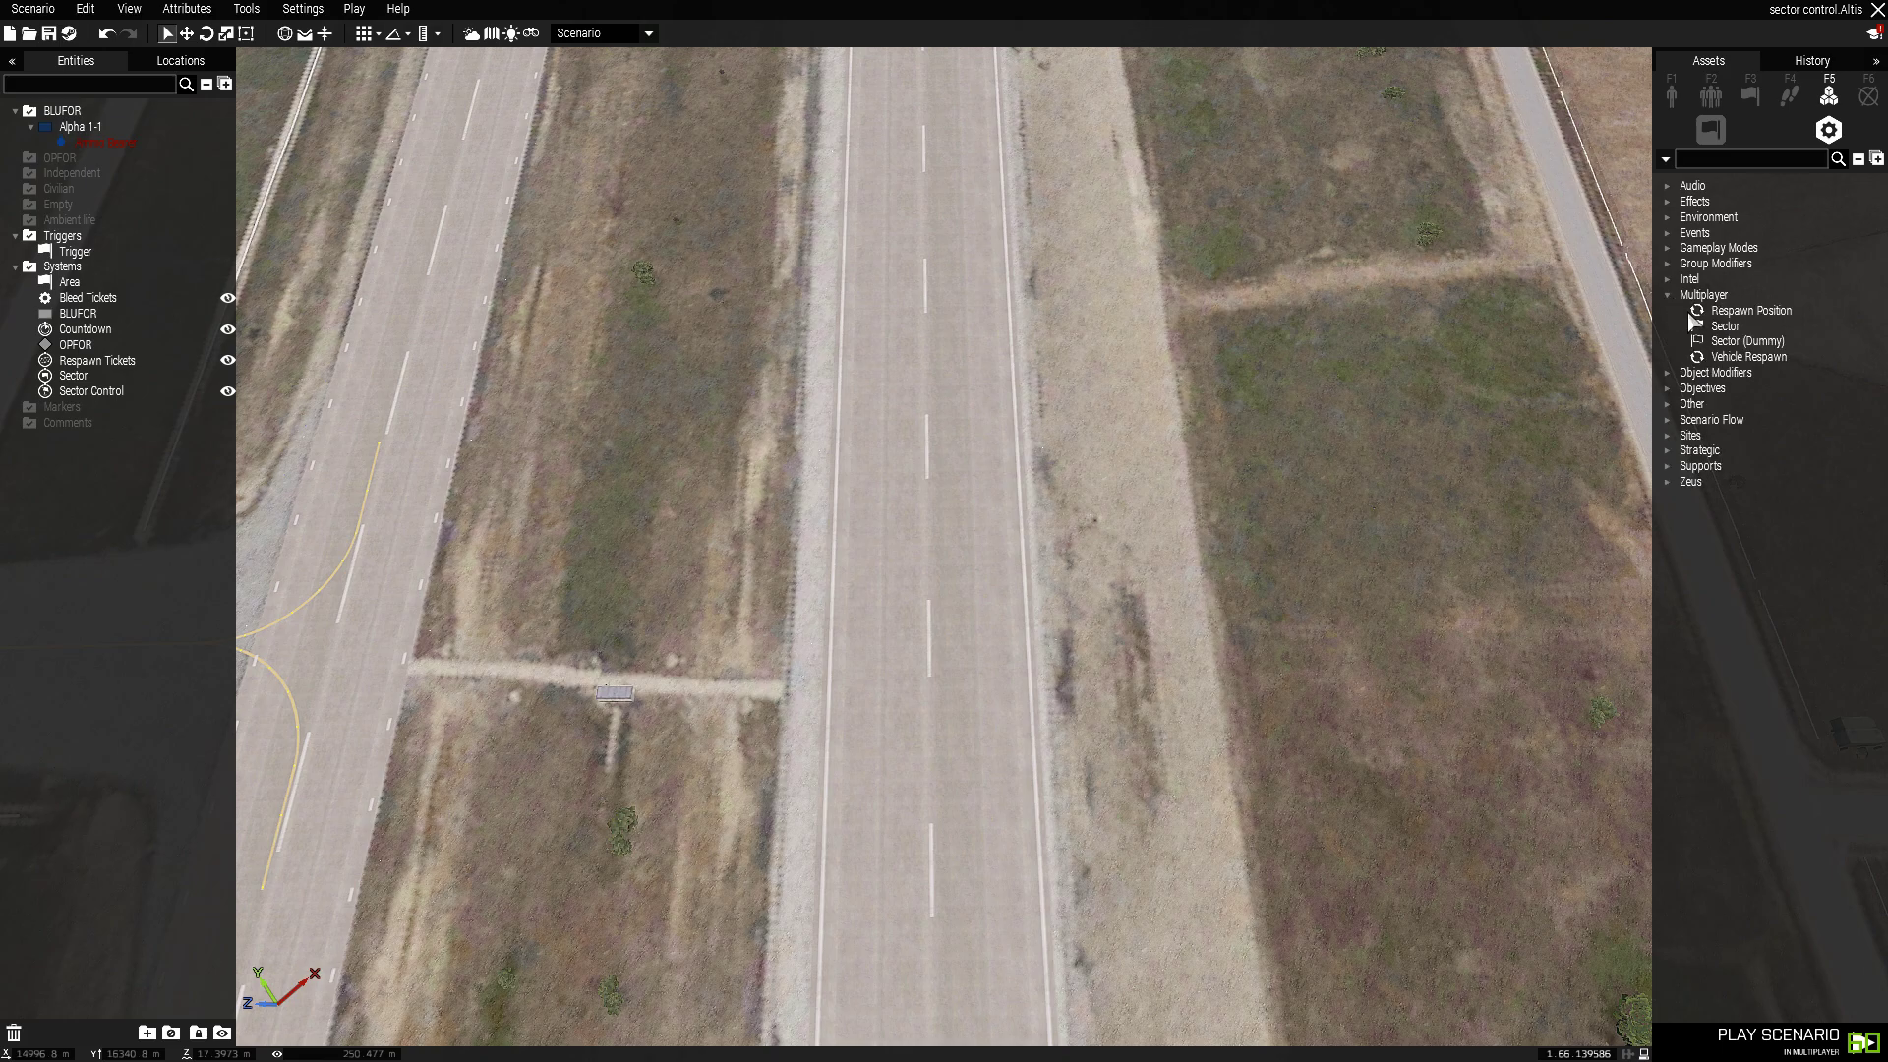
left_click(1723, 325)
left_click(953, 501)
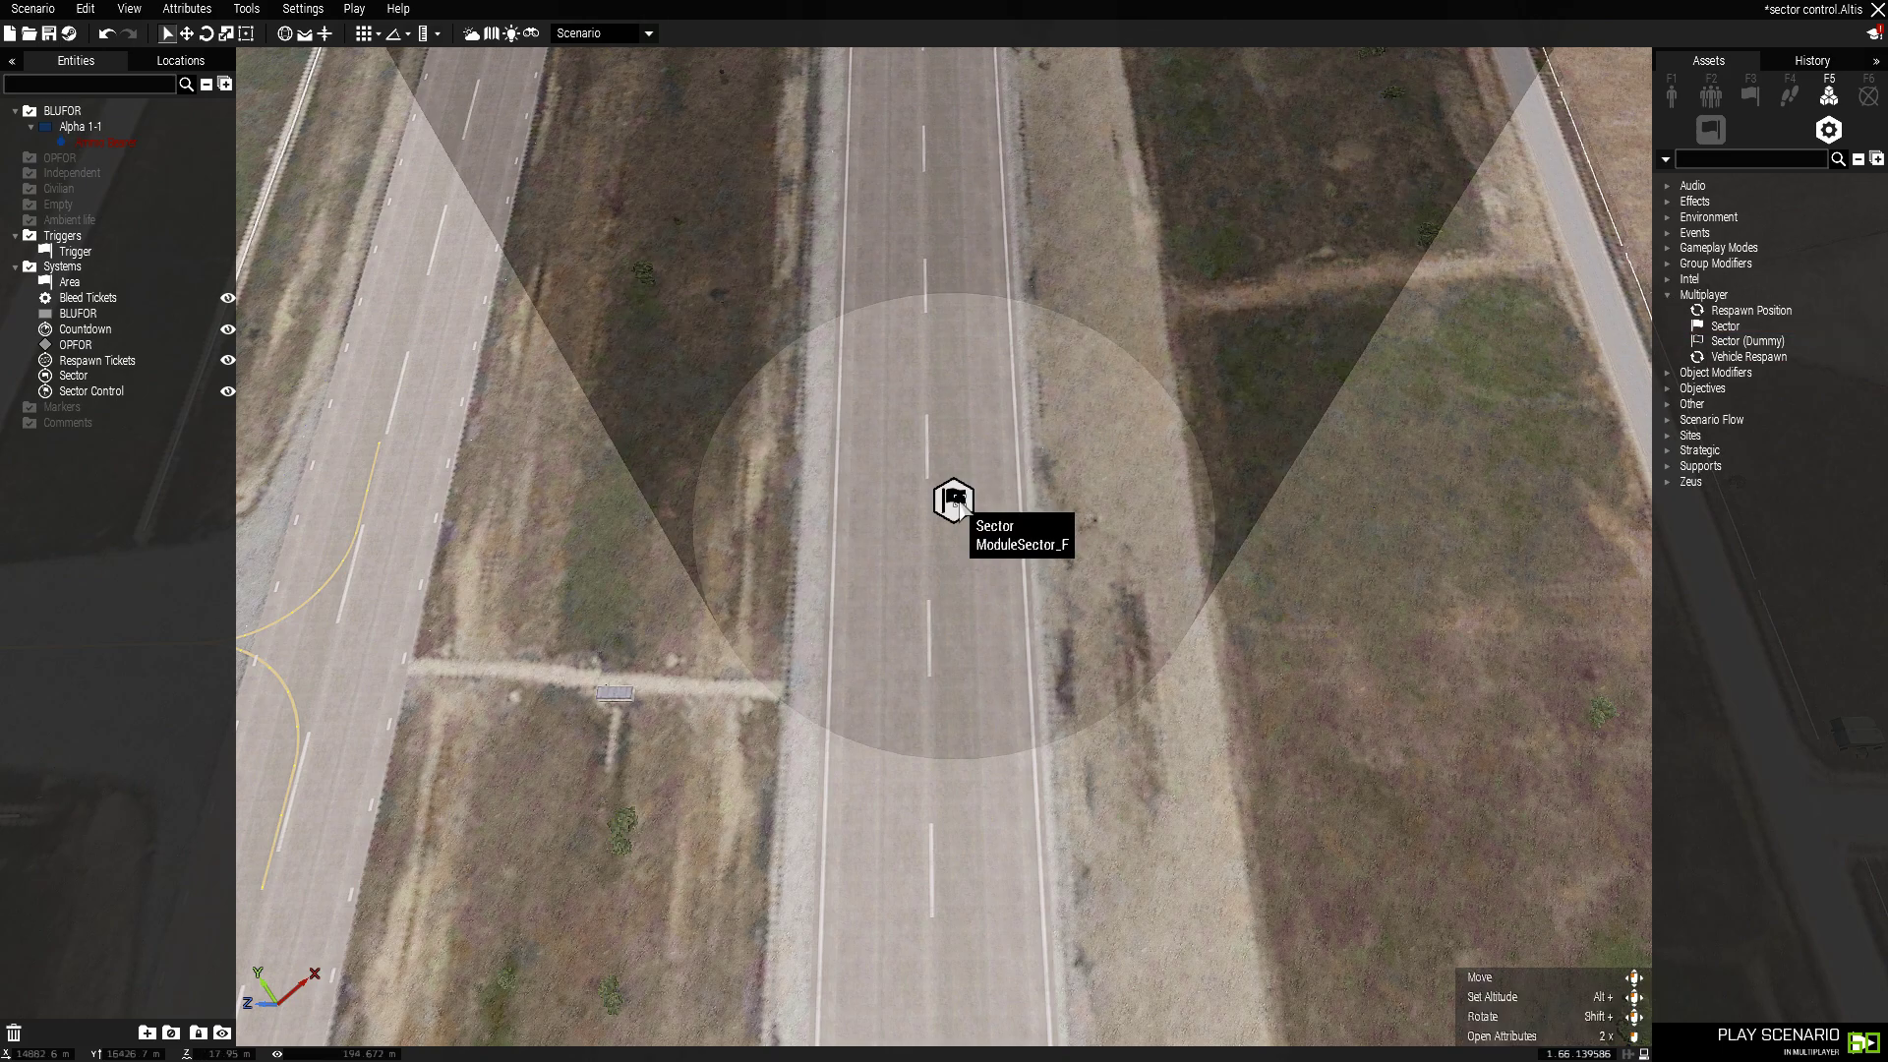
Step: Place a Sector Control module on the runway beside the new Sector module
left_click(1668, 248)
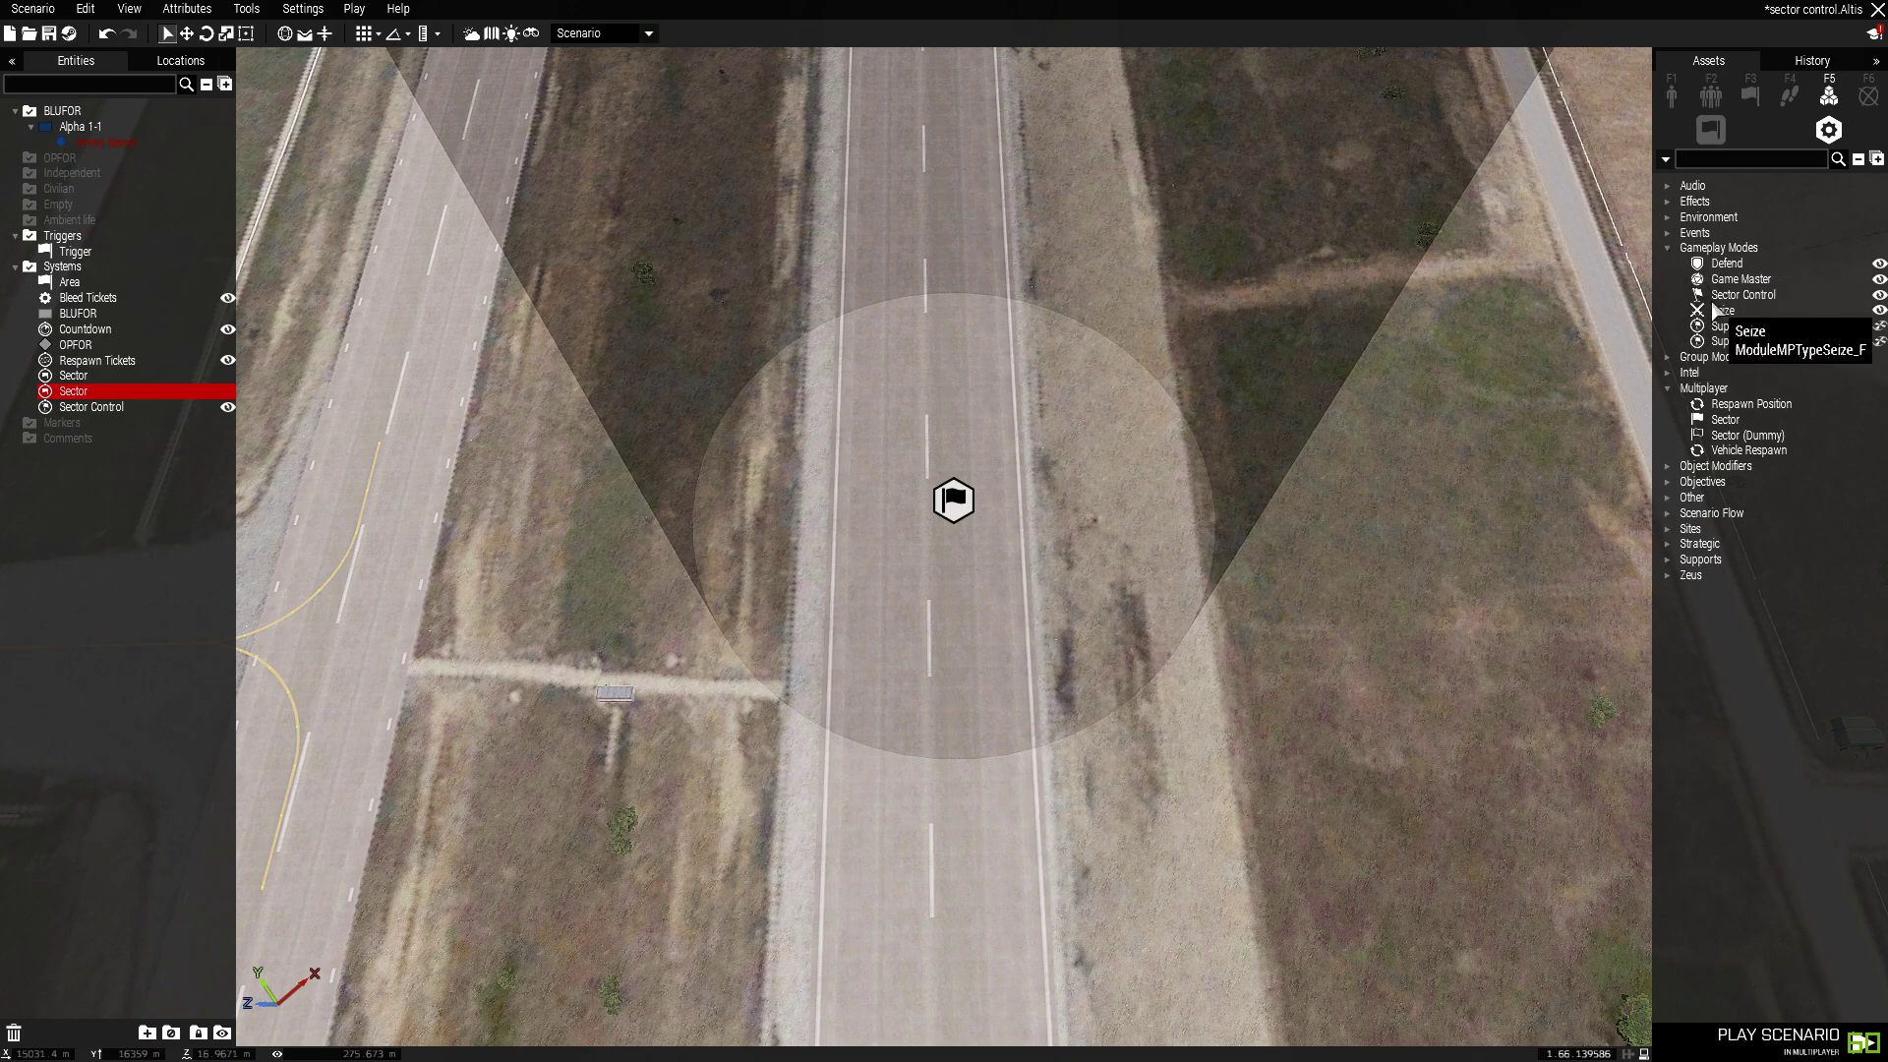
left_click(1742, 294)
left_click(1016, 593)
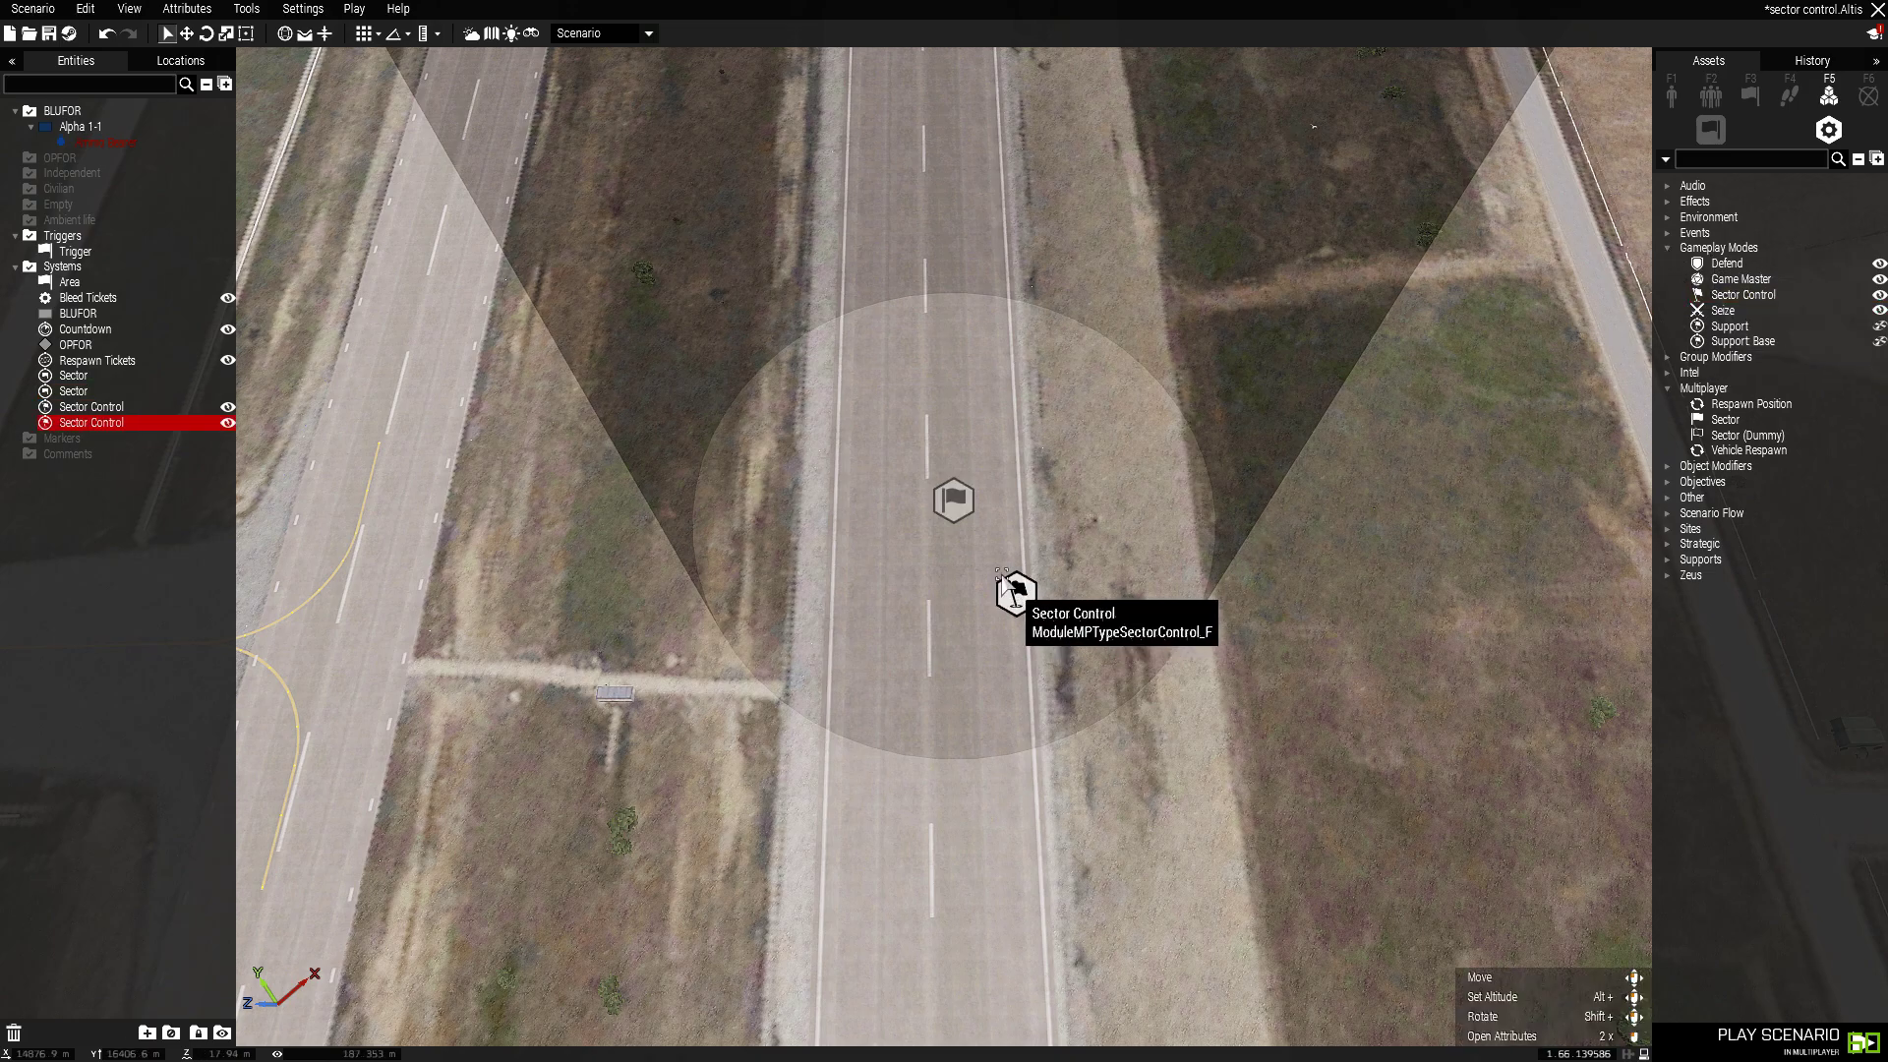
Step: Set the new Sector's size A to 0 and move the new Sector Control module close to it
double_click(954, 501)
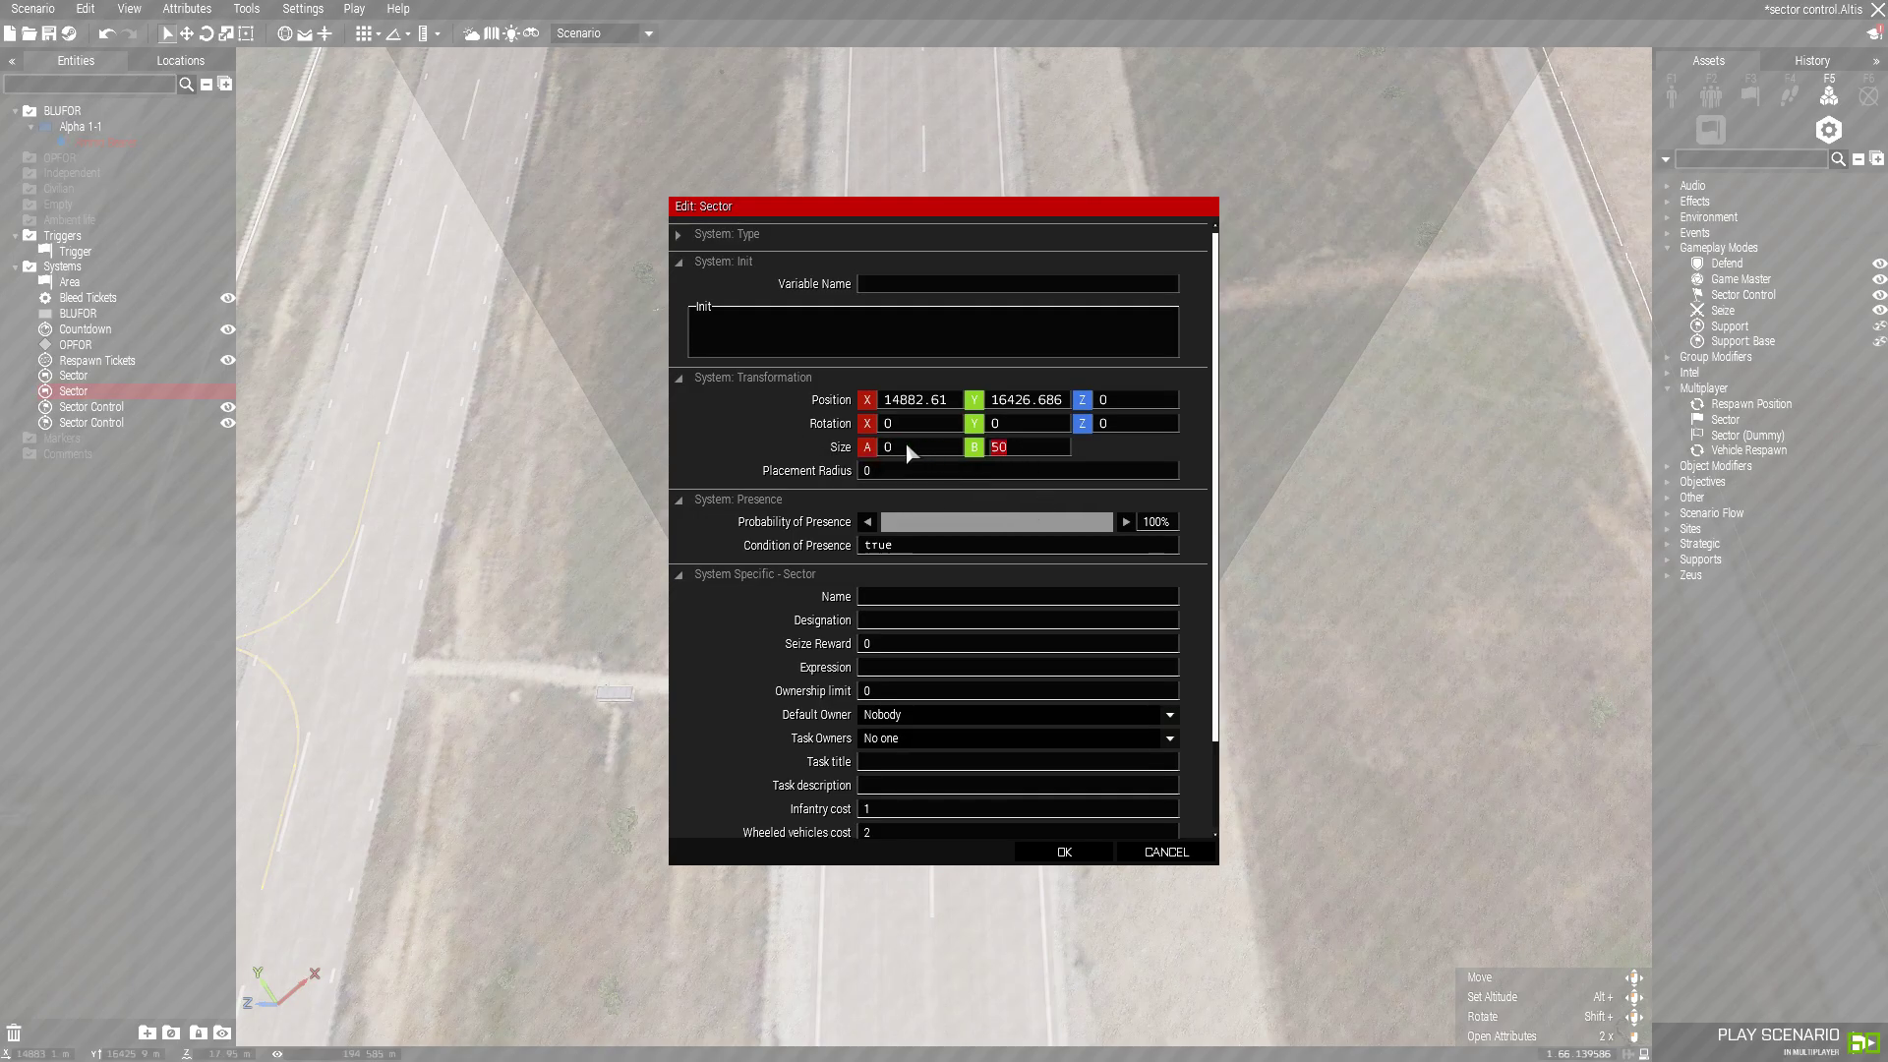
left_click(1064, 851)
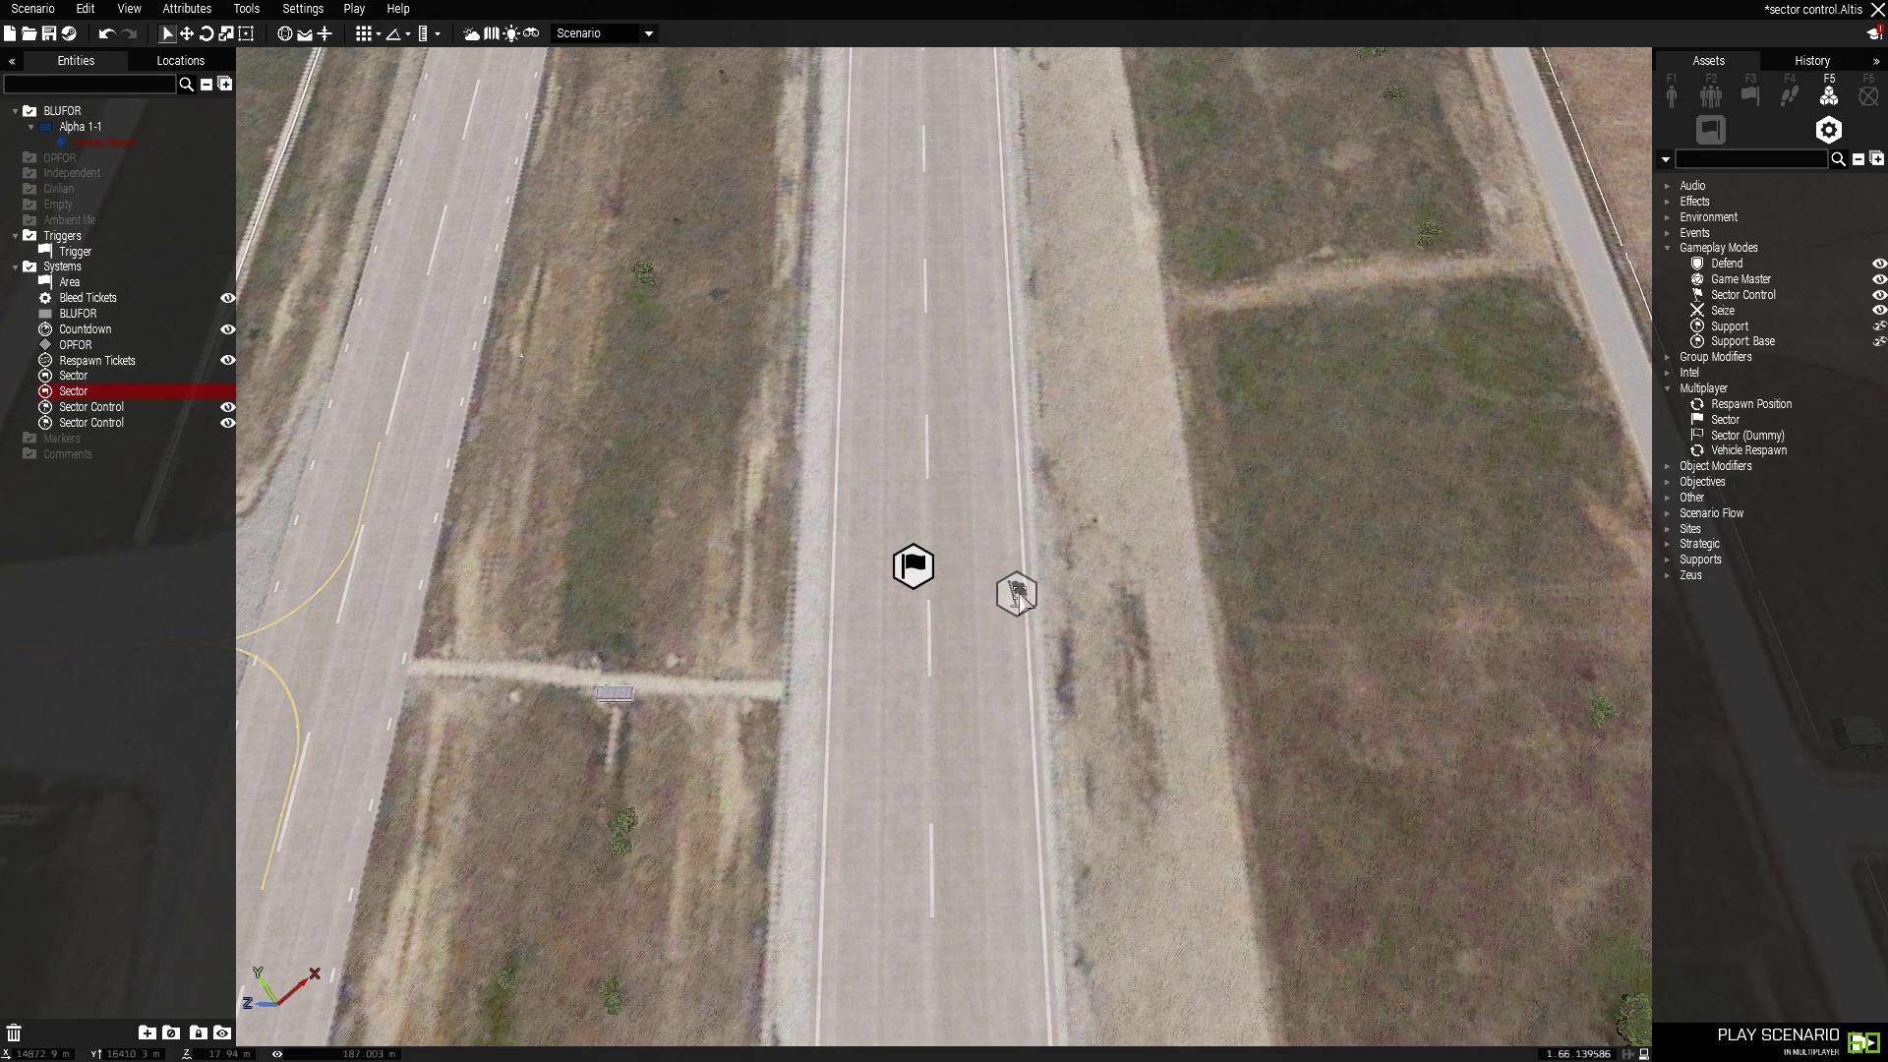
left_click_drag(1017, 595, 990, 559)
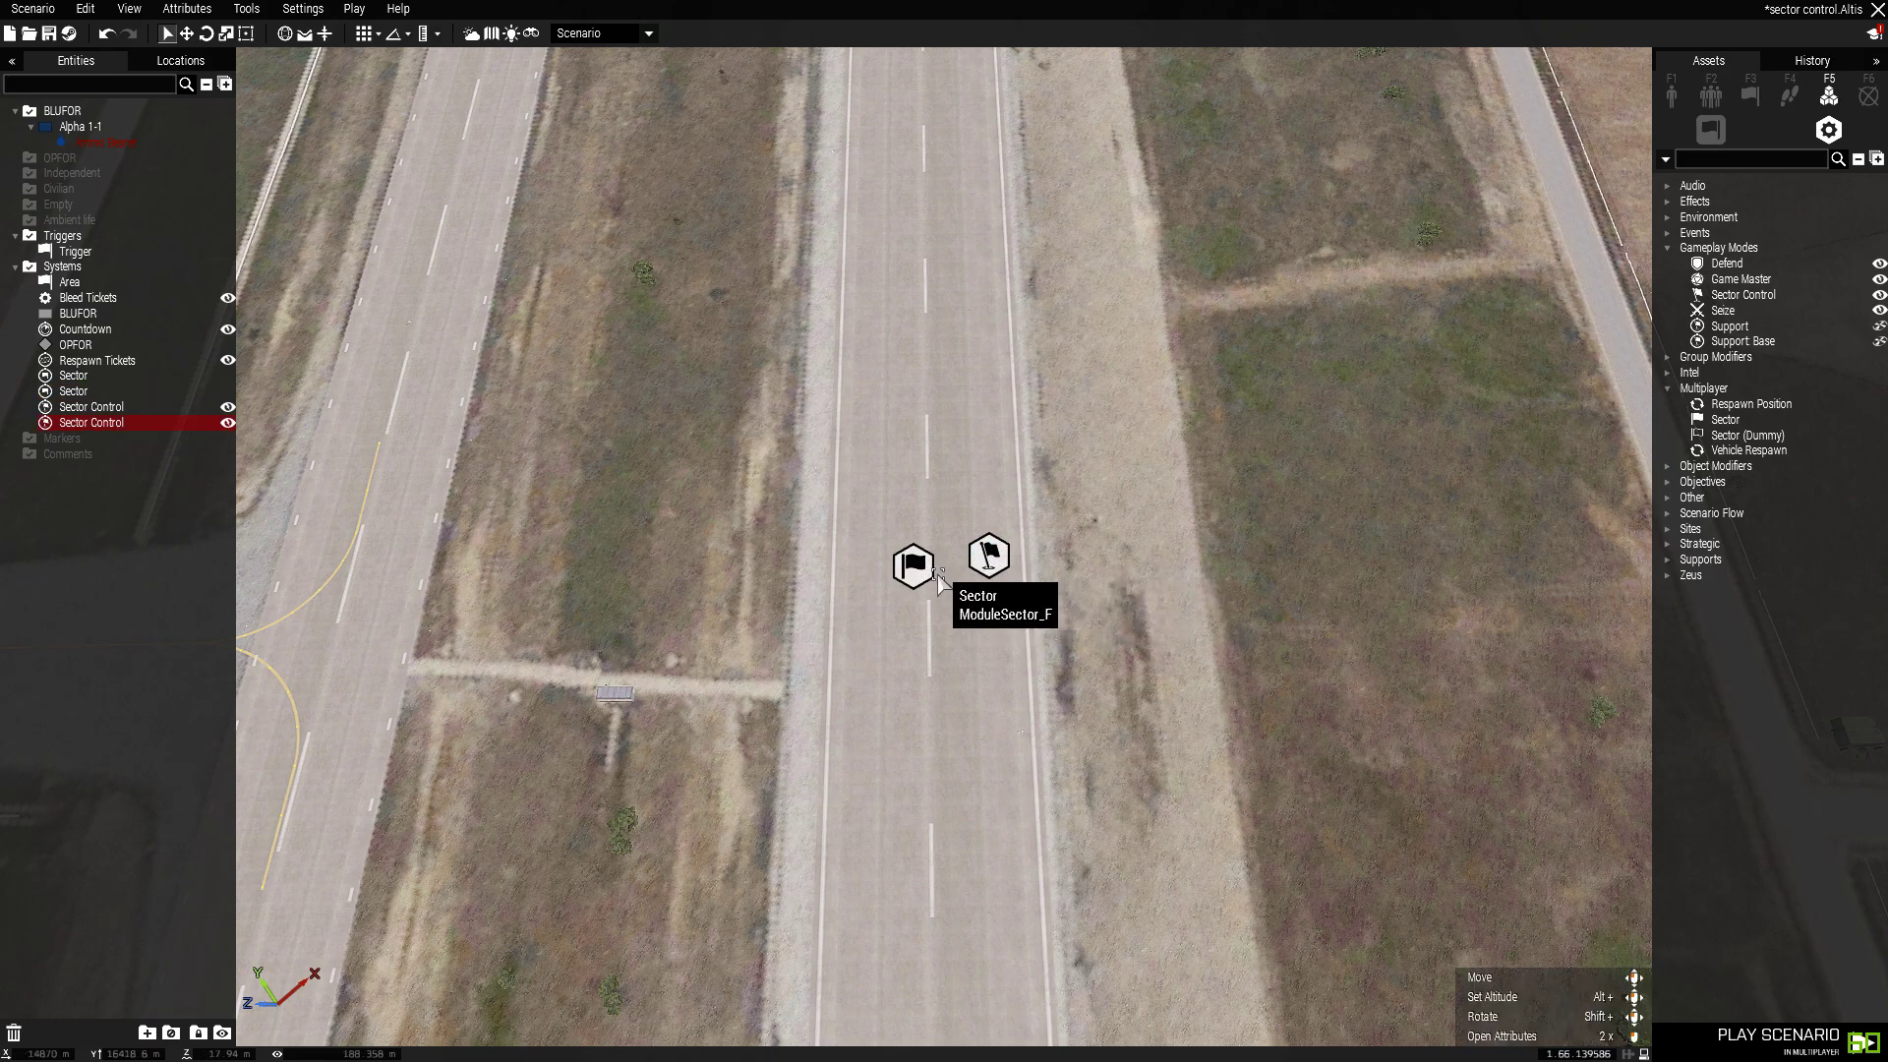
Step: Reposition the new Sector Control module just below the new Sector module on the runway
scroll(940, 621, "down", 3)
right_click_drag(878, 645, 952, 663)
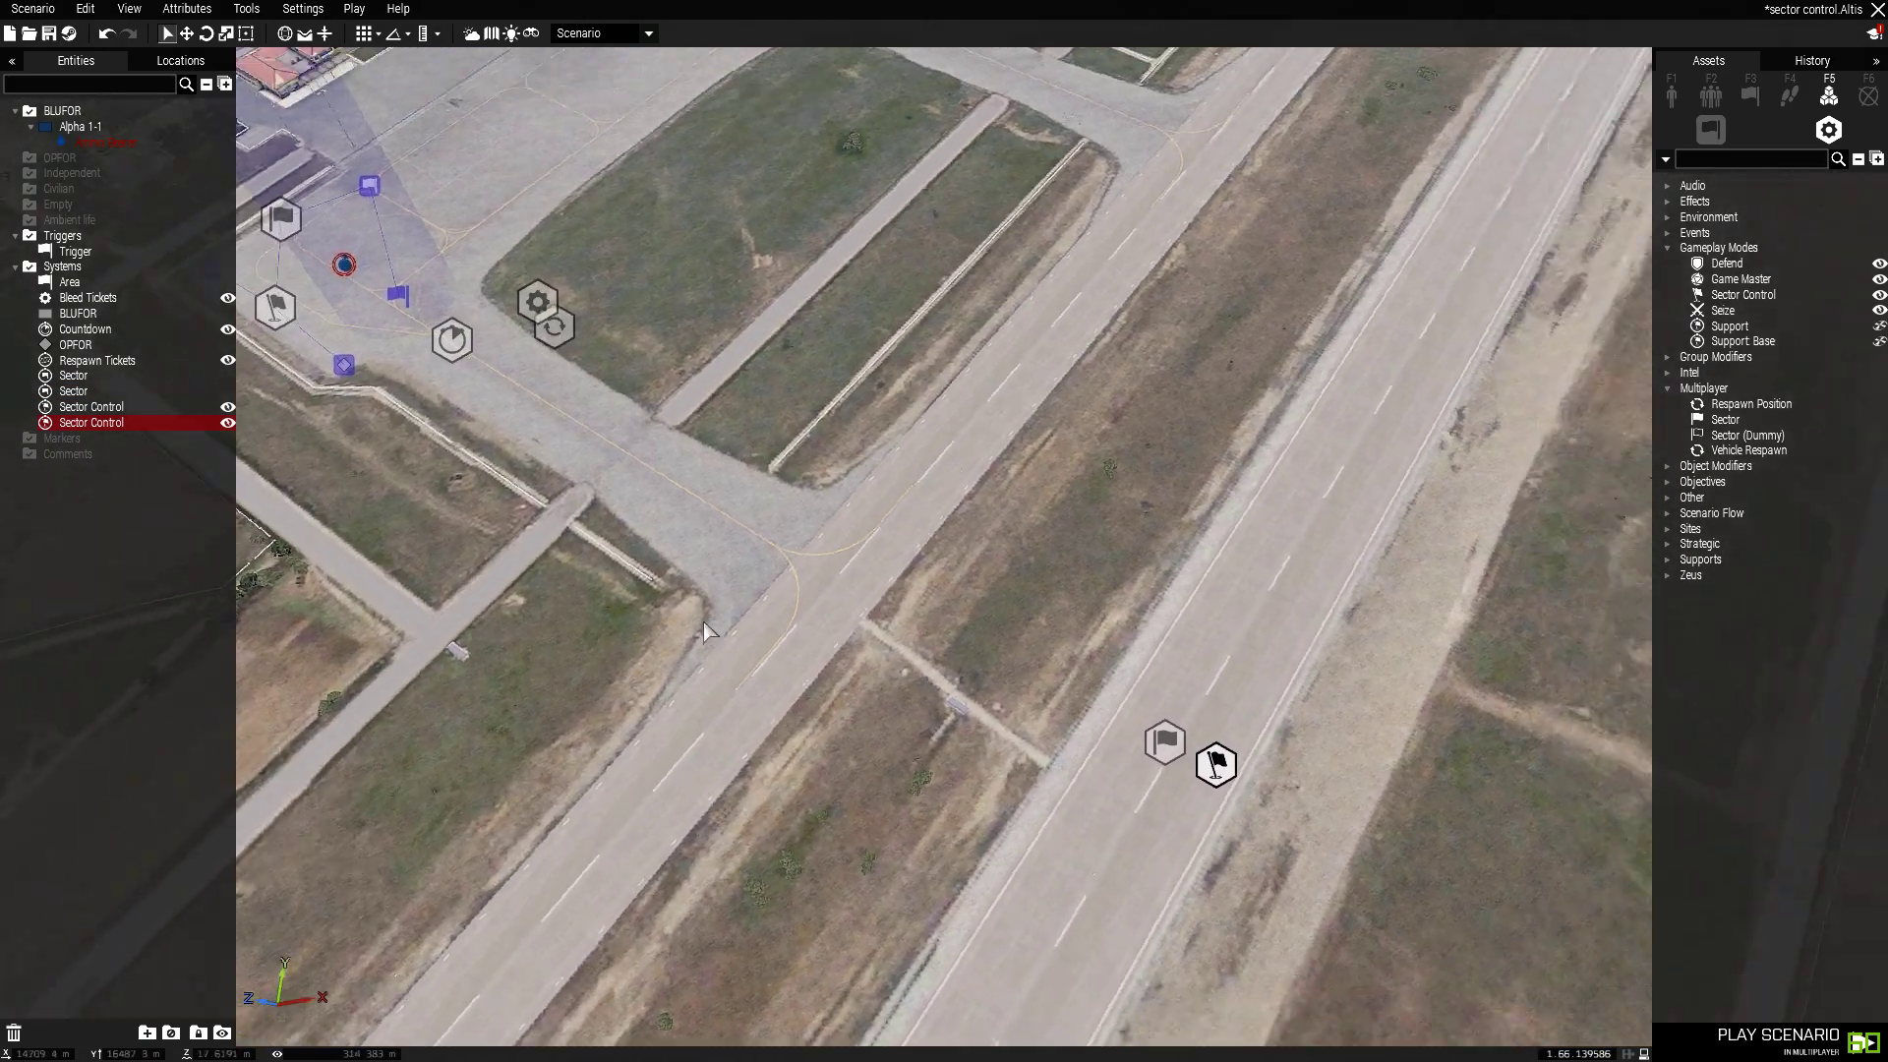
scroll(934, 663, "up", 3)
key("w")
left_click_drag(1016, 612, 971, 711)
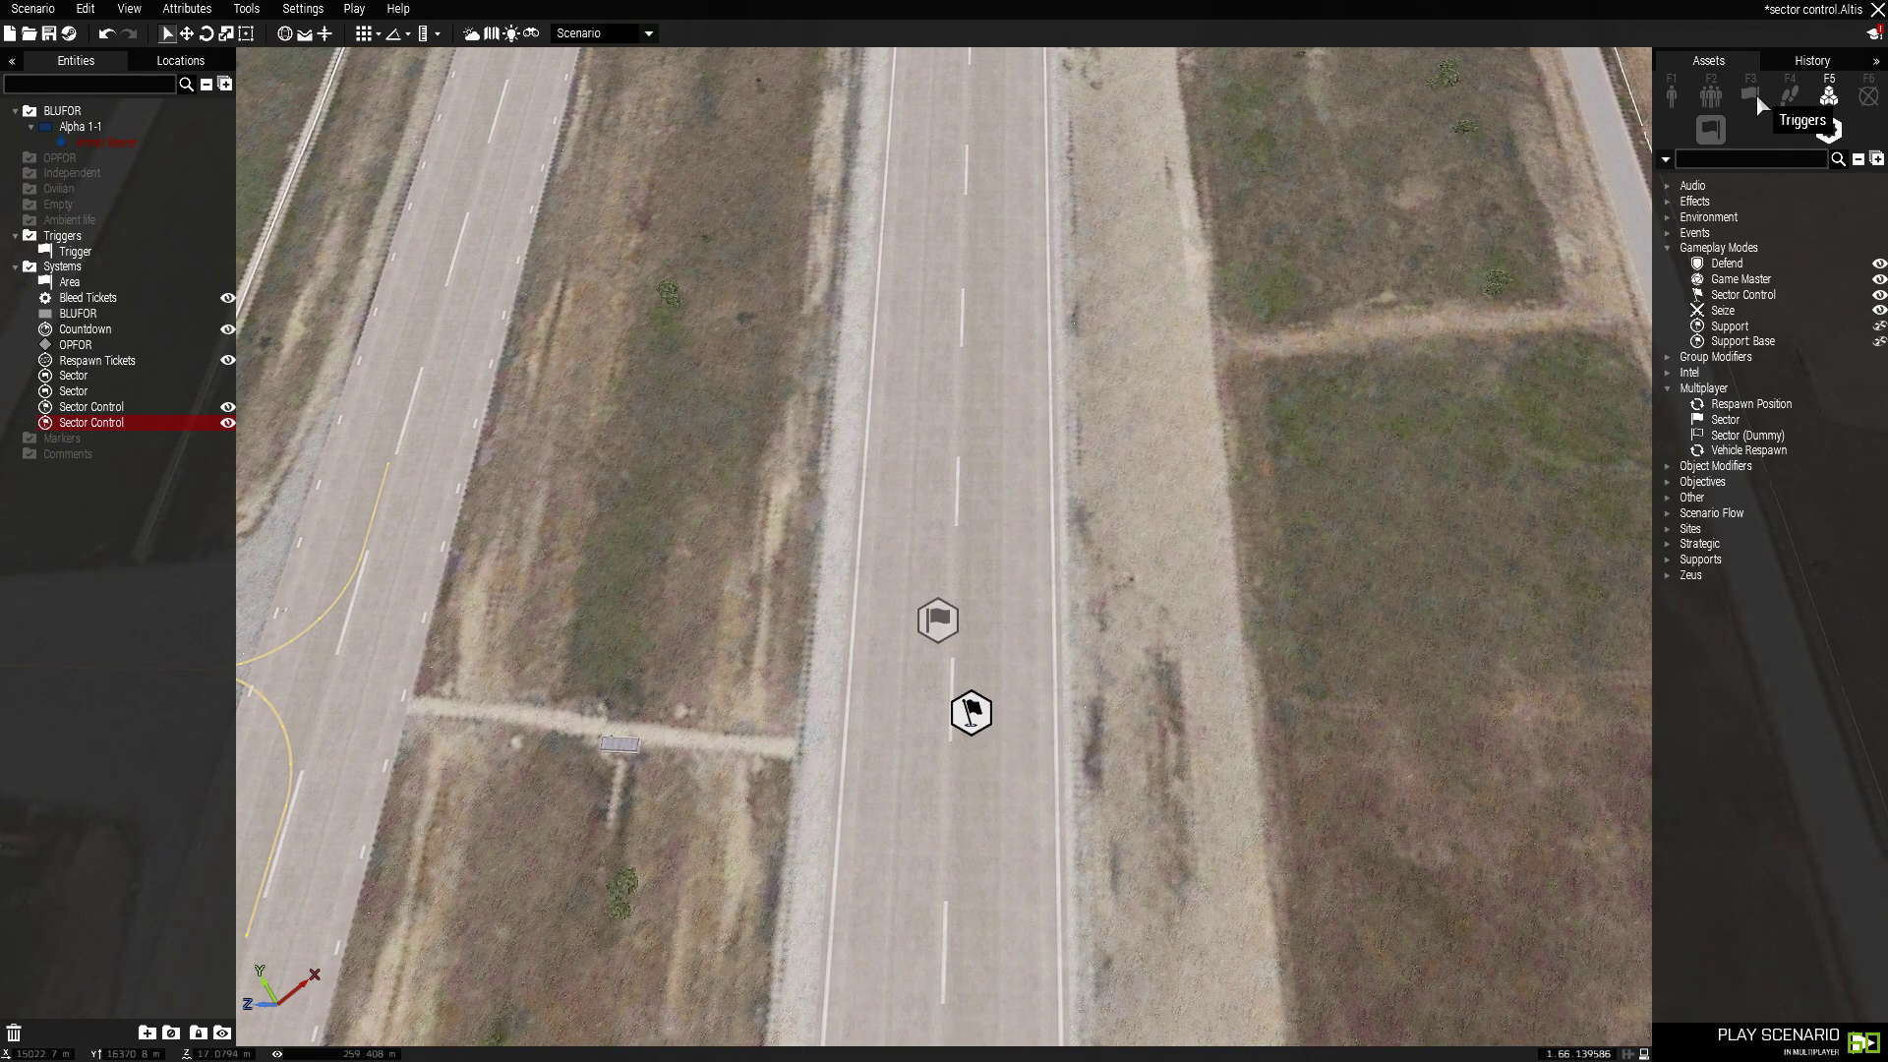
Step: Place a BLUFOR side logic entity on the runway below the new Sector Control module
left_click(1711, 129)
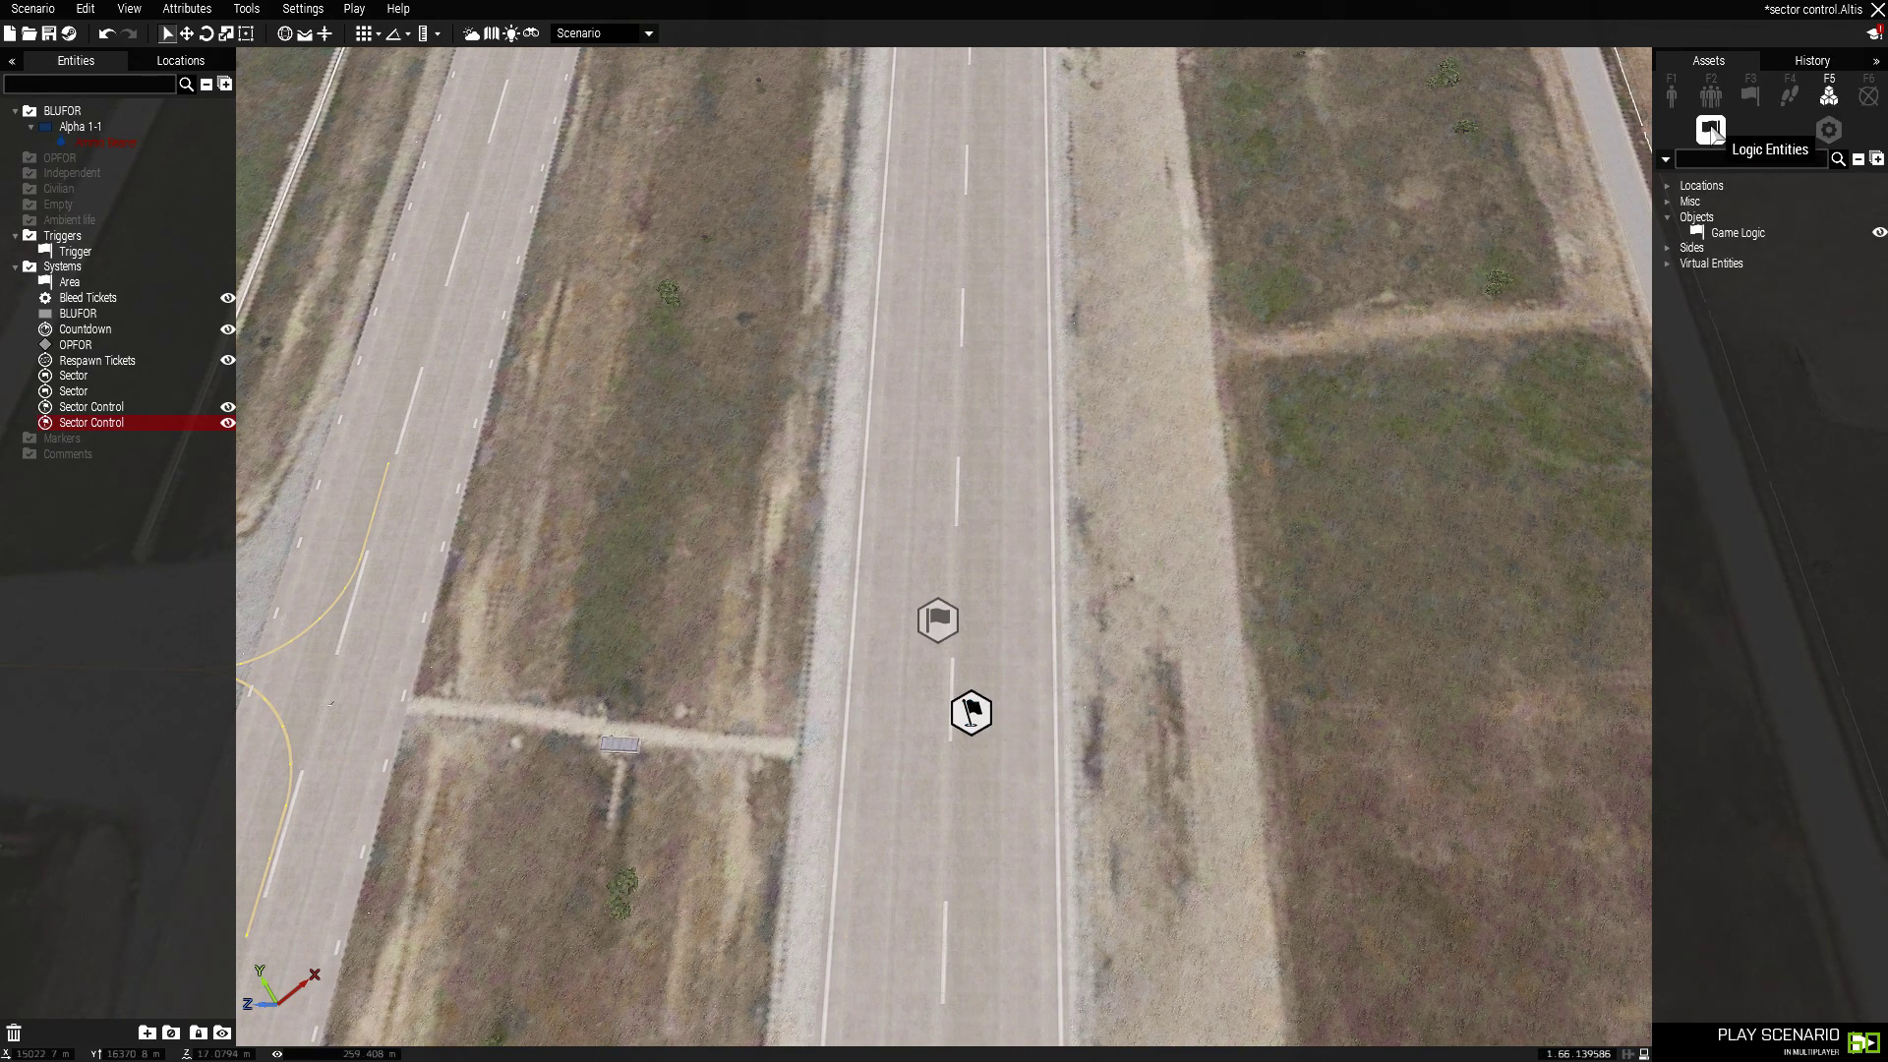
left_click(1669, 250)
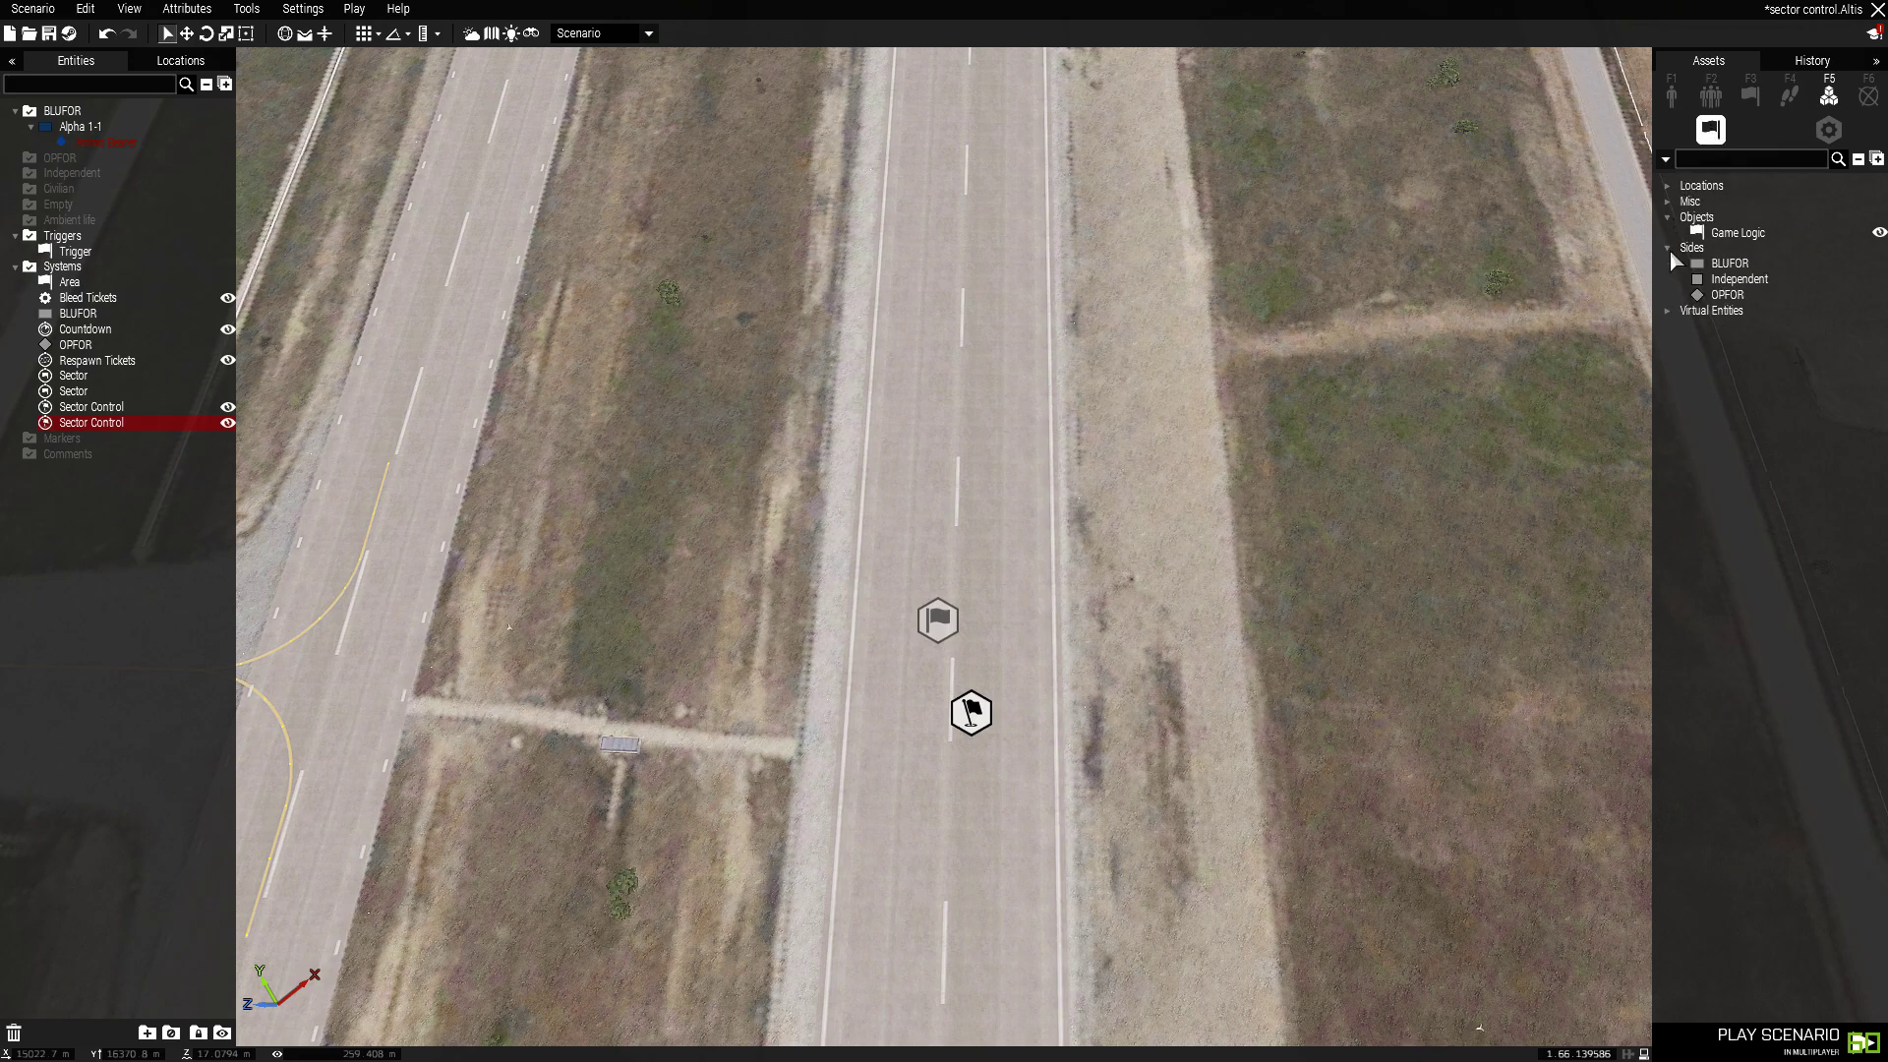
key("s")
left_click(1698, 266)
left_click(928, 403)
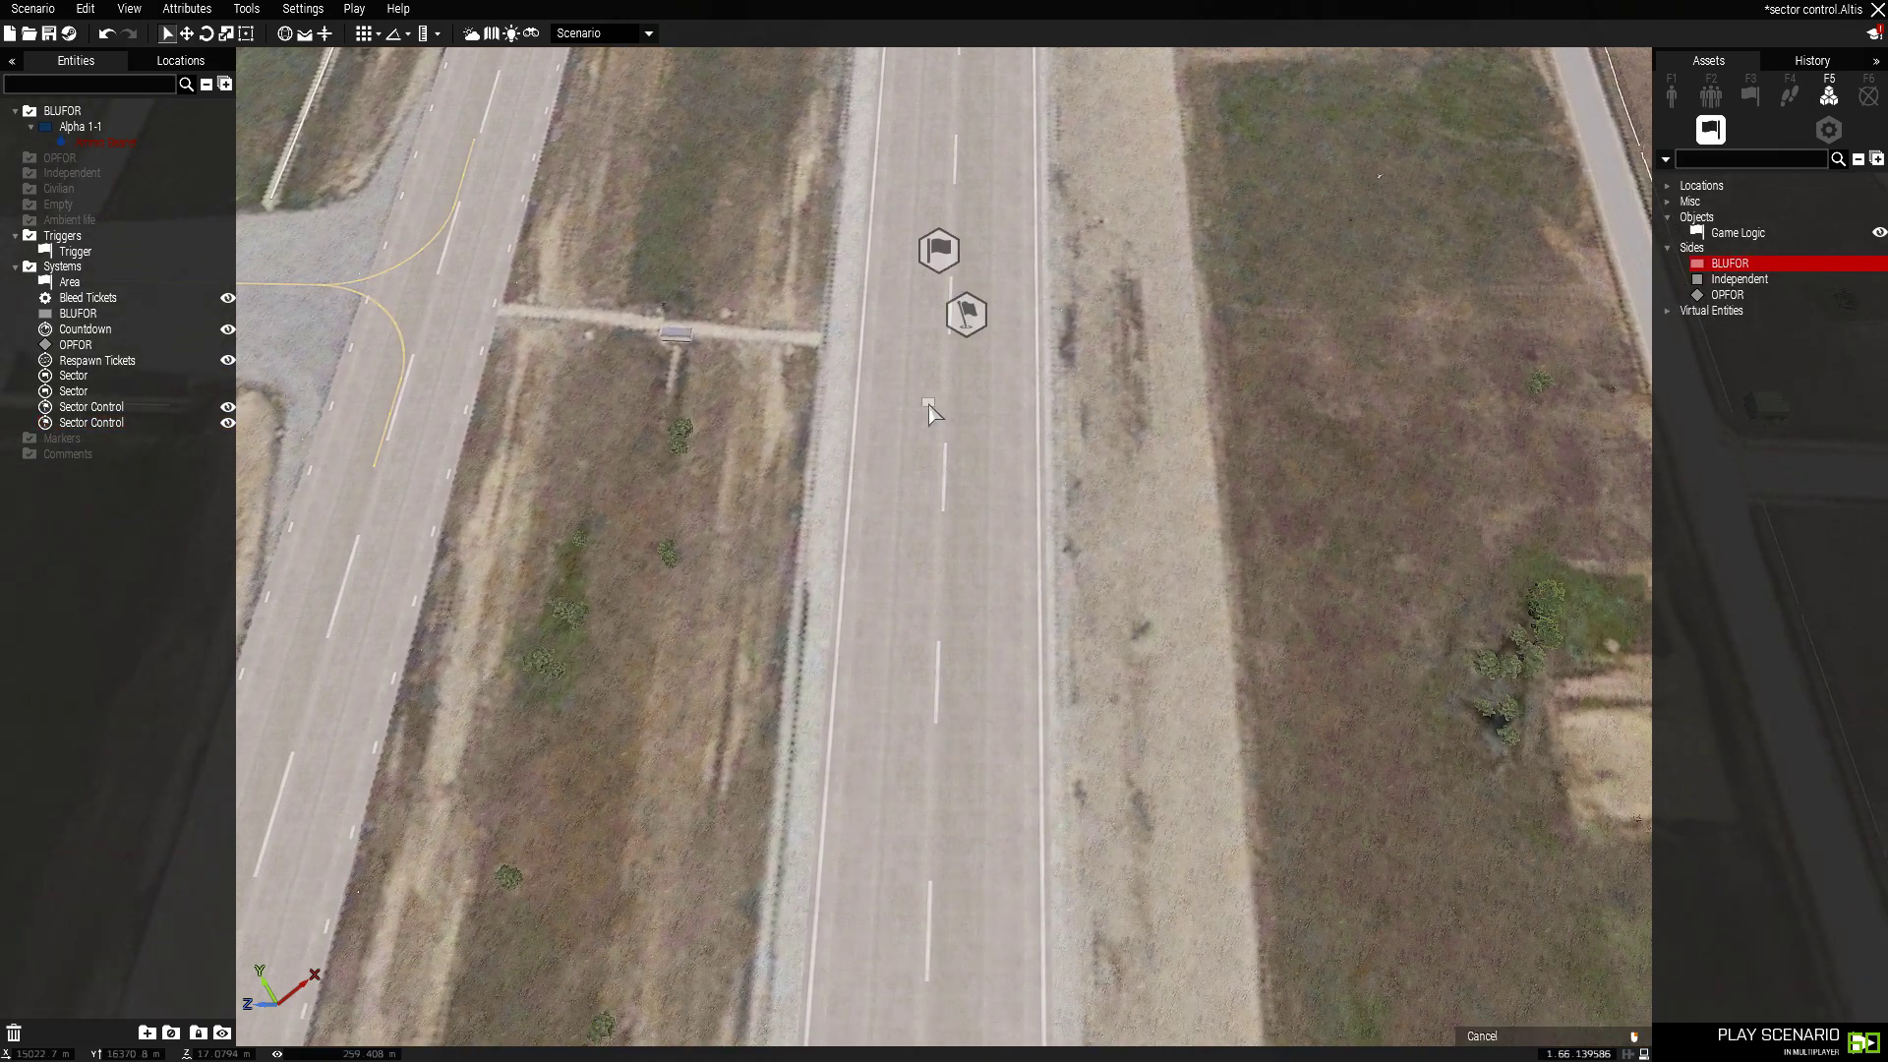
Step: Place an OPFOR side logic entity next to the new BLUFOR one on the runway
left_click(1695, 279)
right_click(1693, 298)
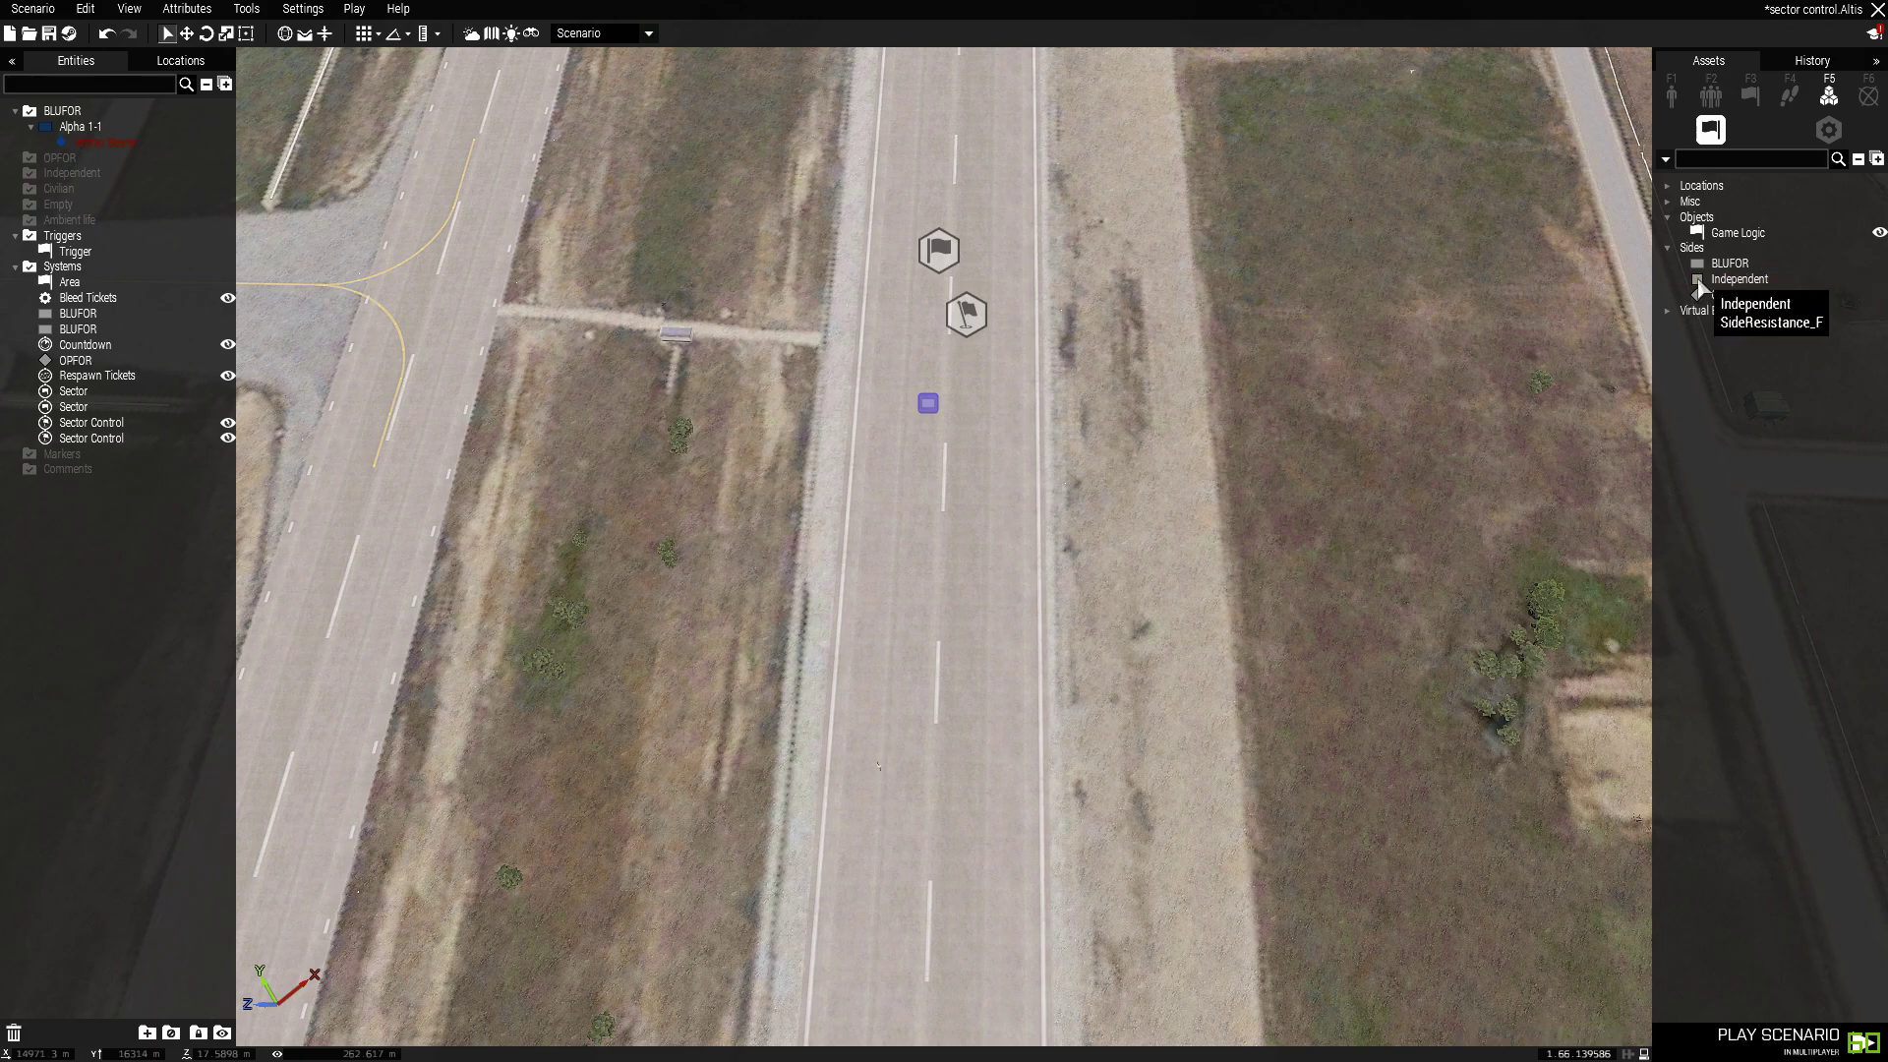
left_click(1698, 295)
left_click(986, 408)
Step: Sync the new OPFOR and BLUFOR side entities on the runway to the new Sector Control module
scroll(993, 442, "up", 3)
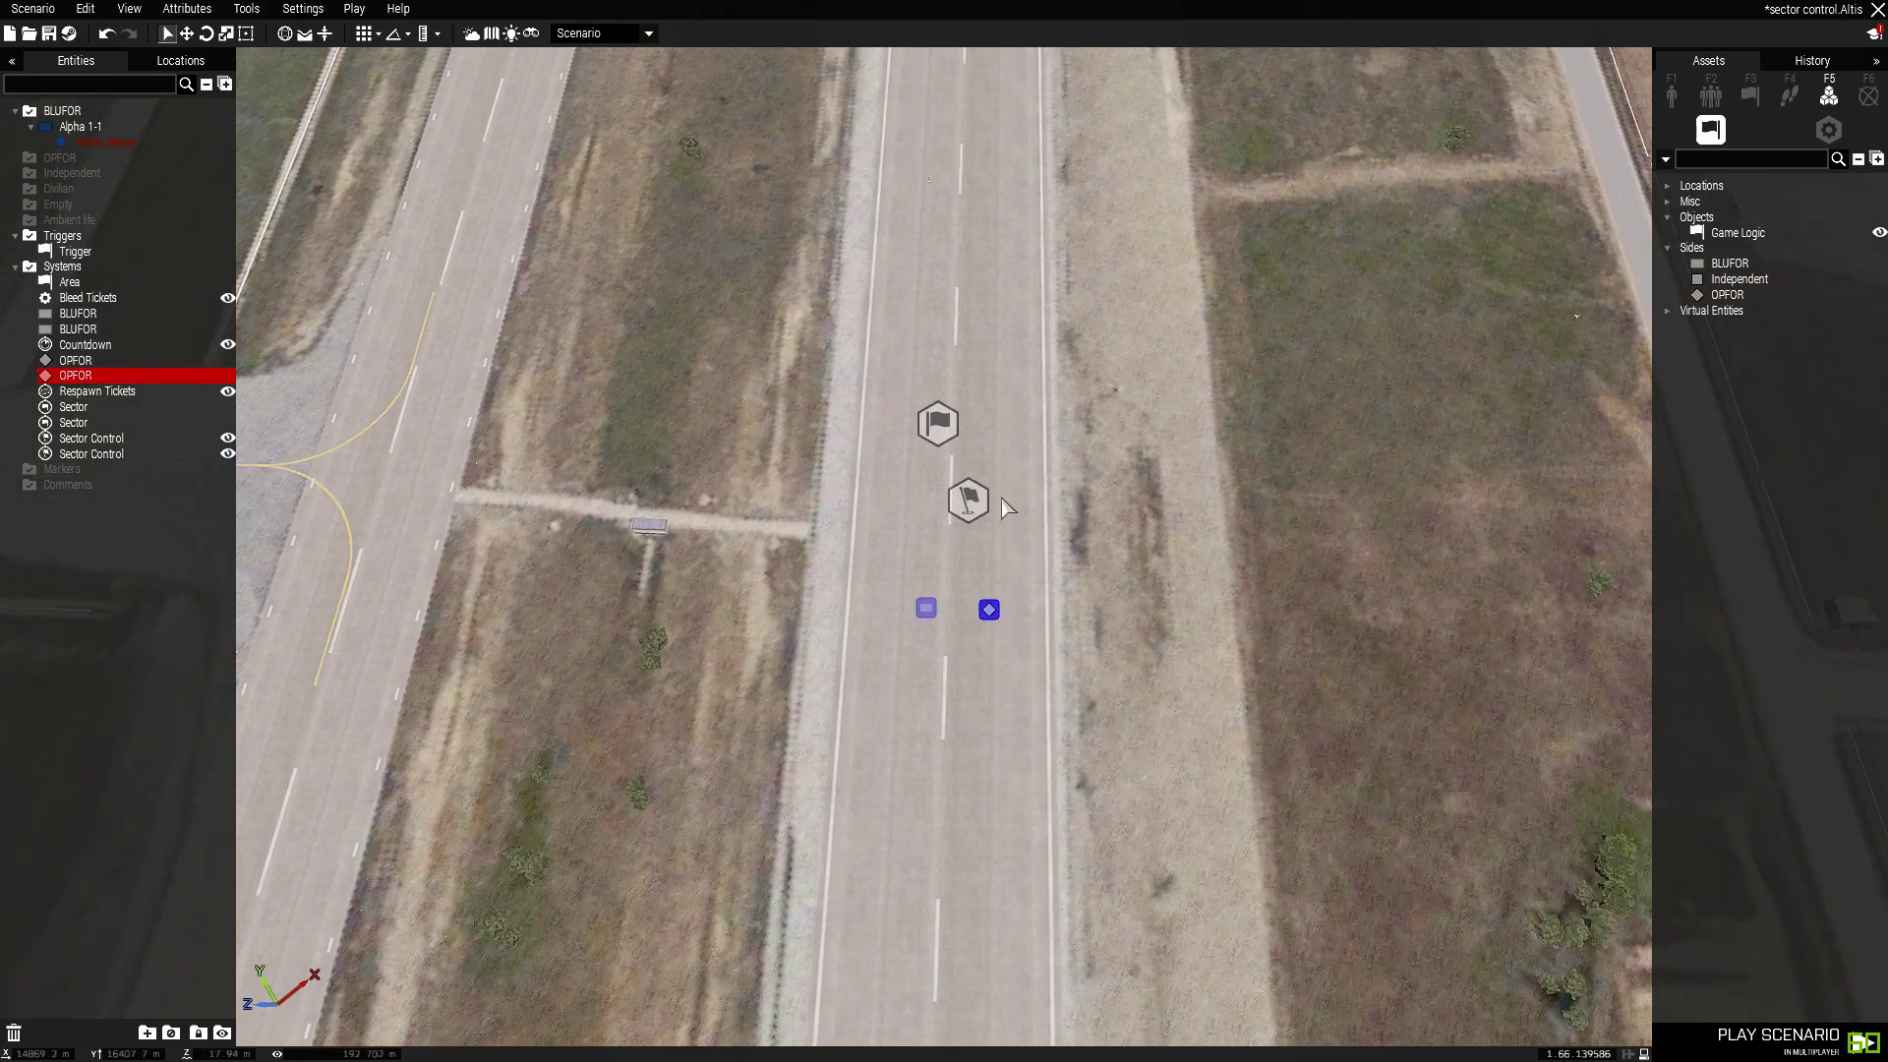
right_click(984, 646)
left_click(1244, 656)
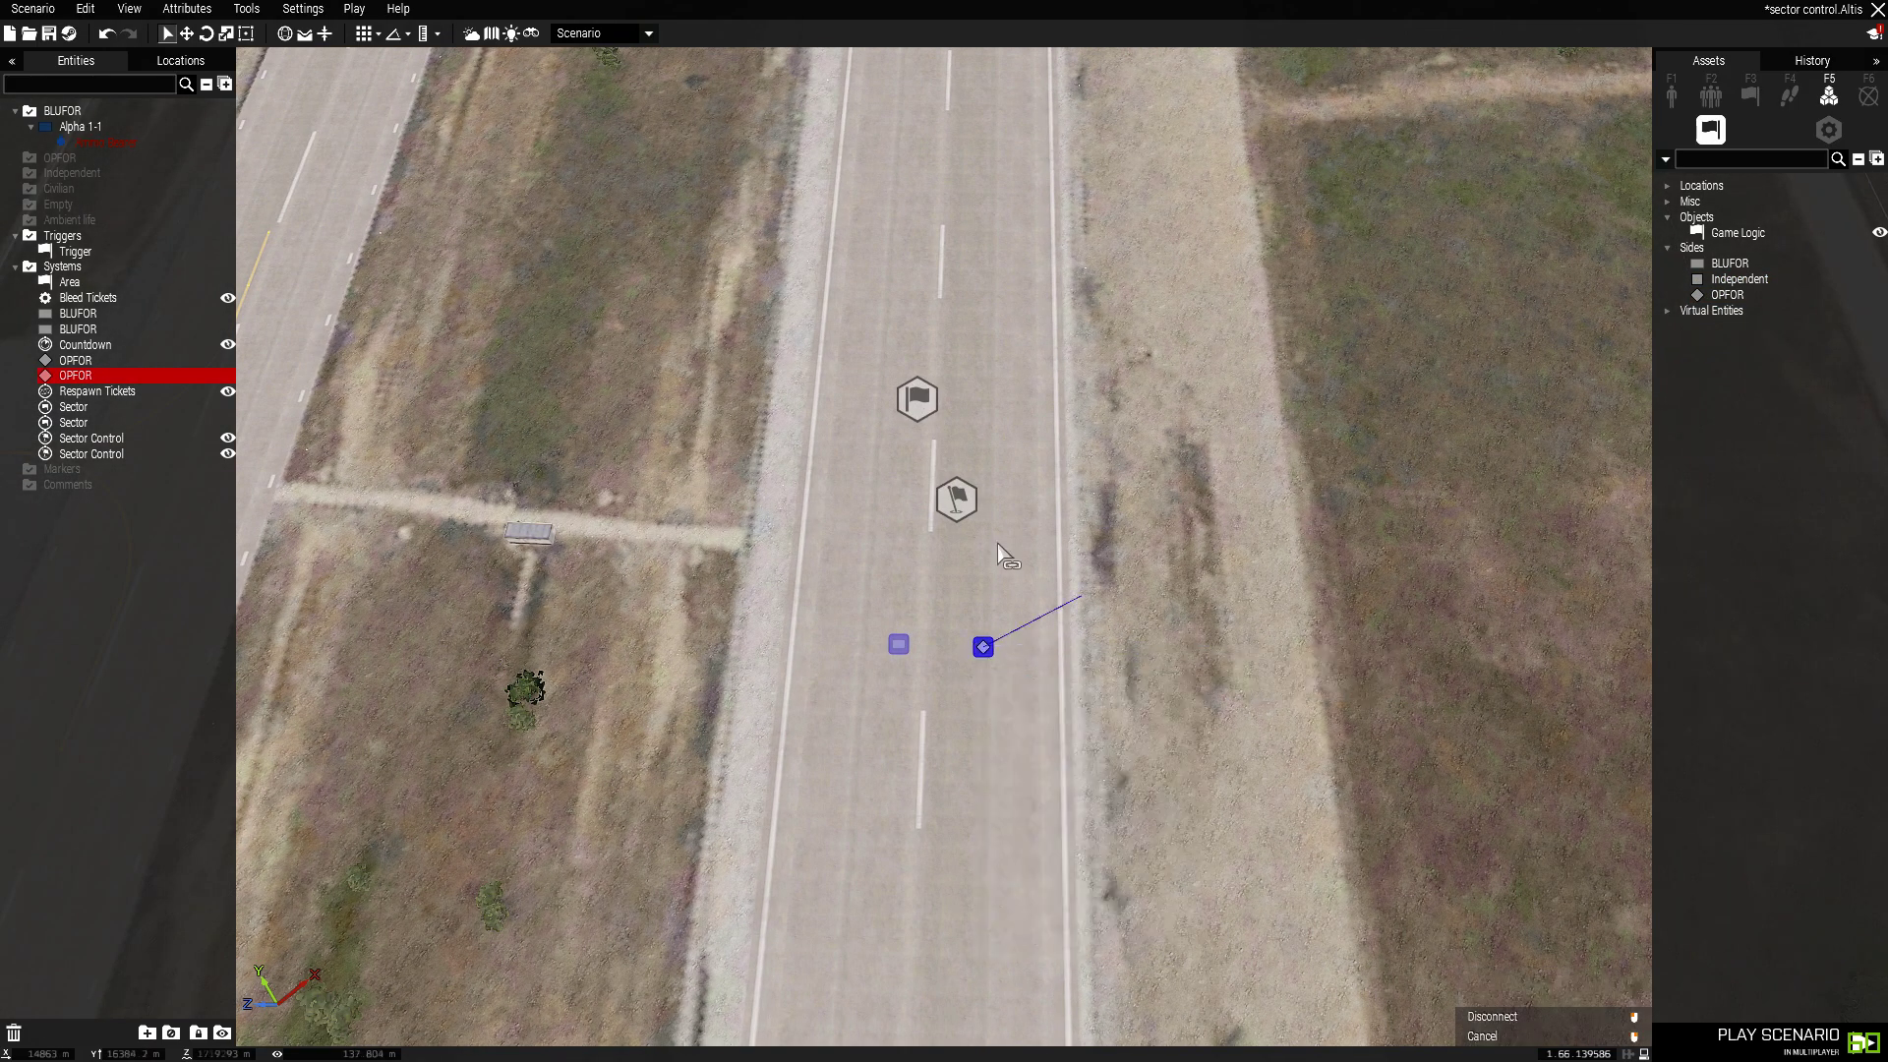
left_click(956, 501)
right_click(898, 646)
left_click(1166, 663)
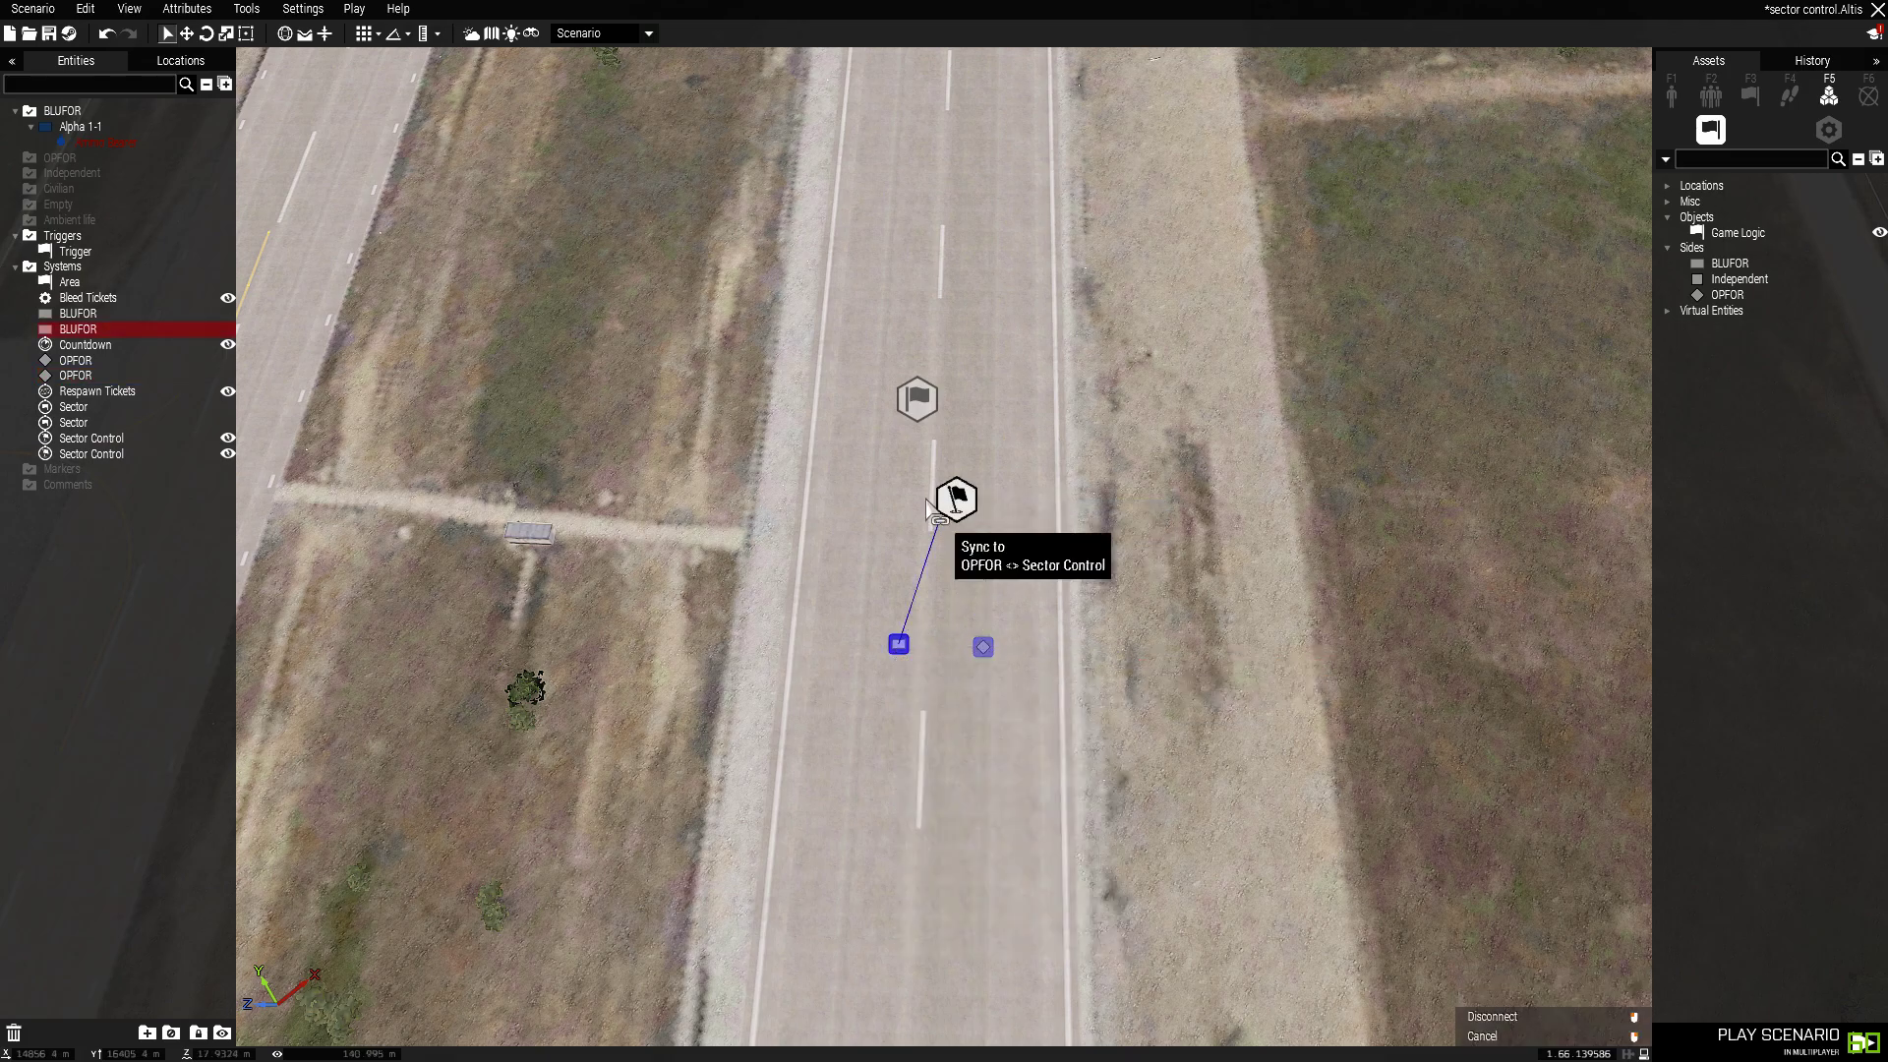
left_click(954, 500)
Step: Move the new Sector Control module between the BLUFOR and OPFOR entities and spread the two entities farther apart across the runway
left_click_drag(949, 523, 959, 659)
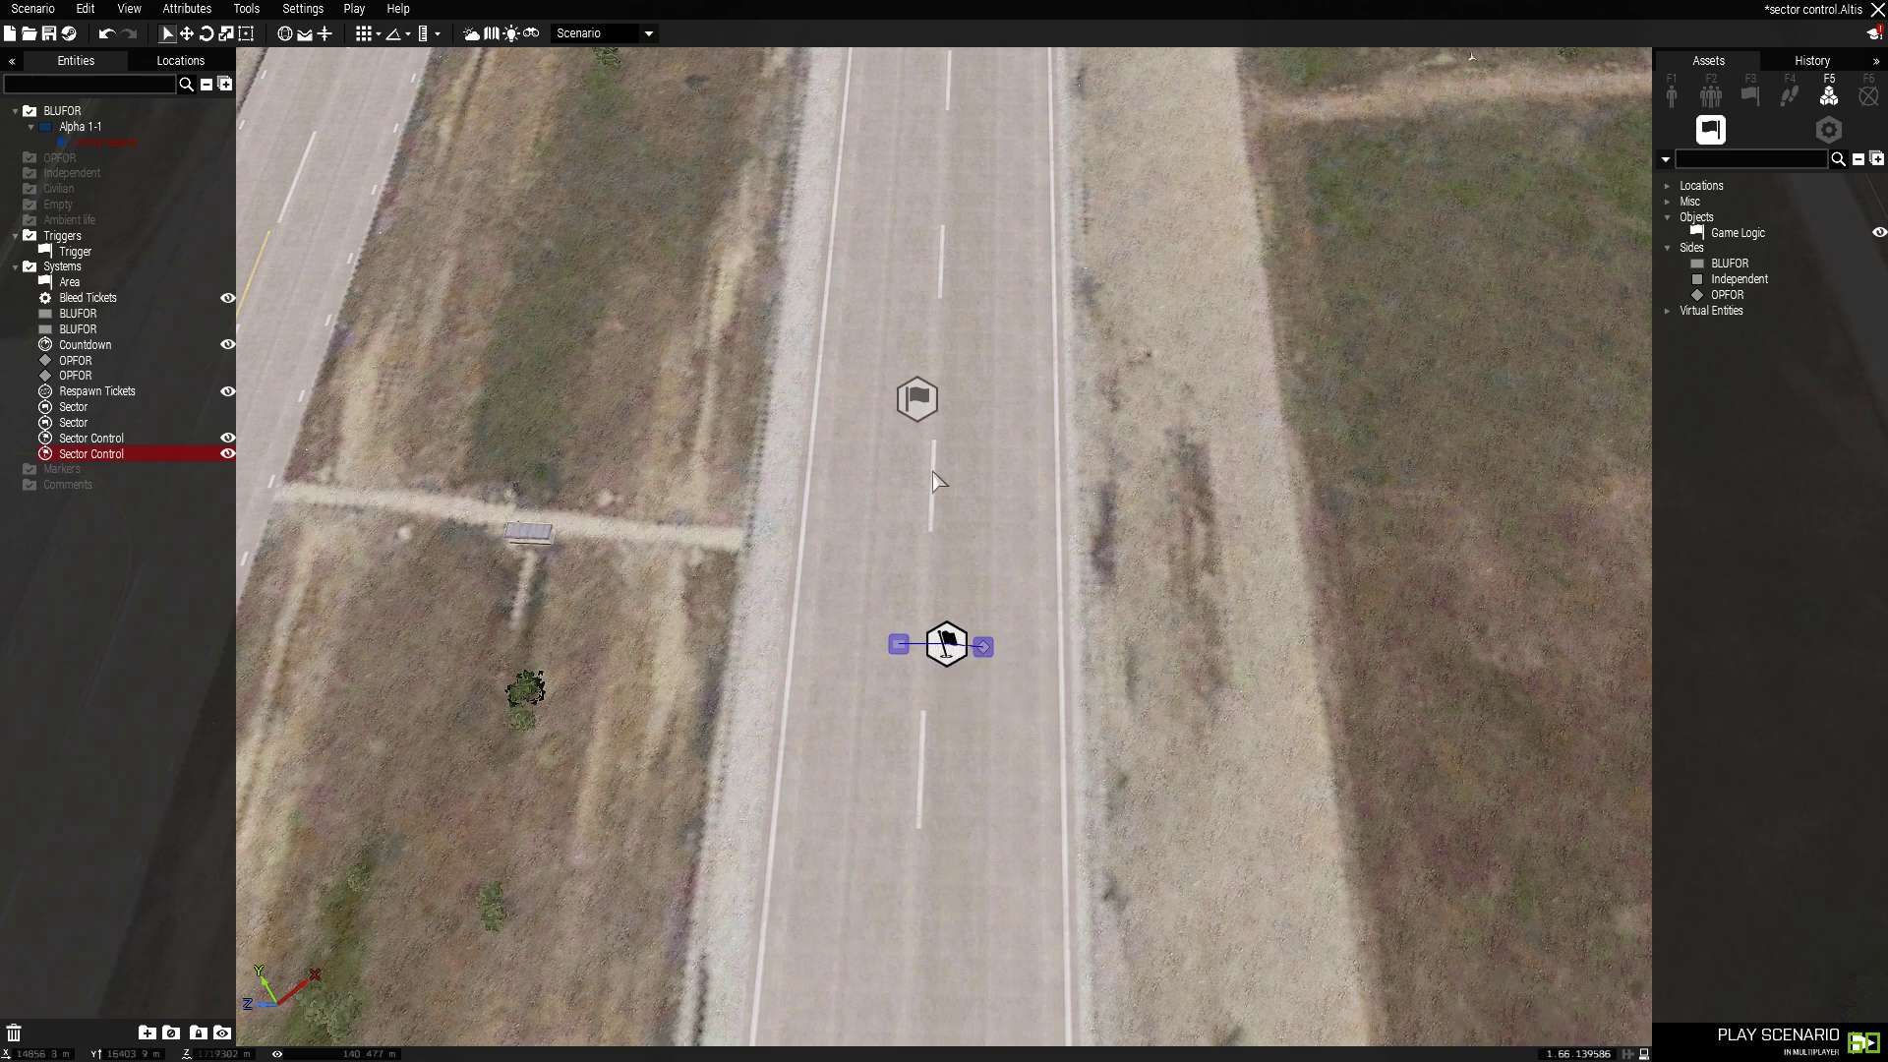
left_click_drag(983, 646, 1038, 650)
left_click_drag(897, 643, 838, 639)
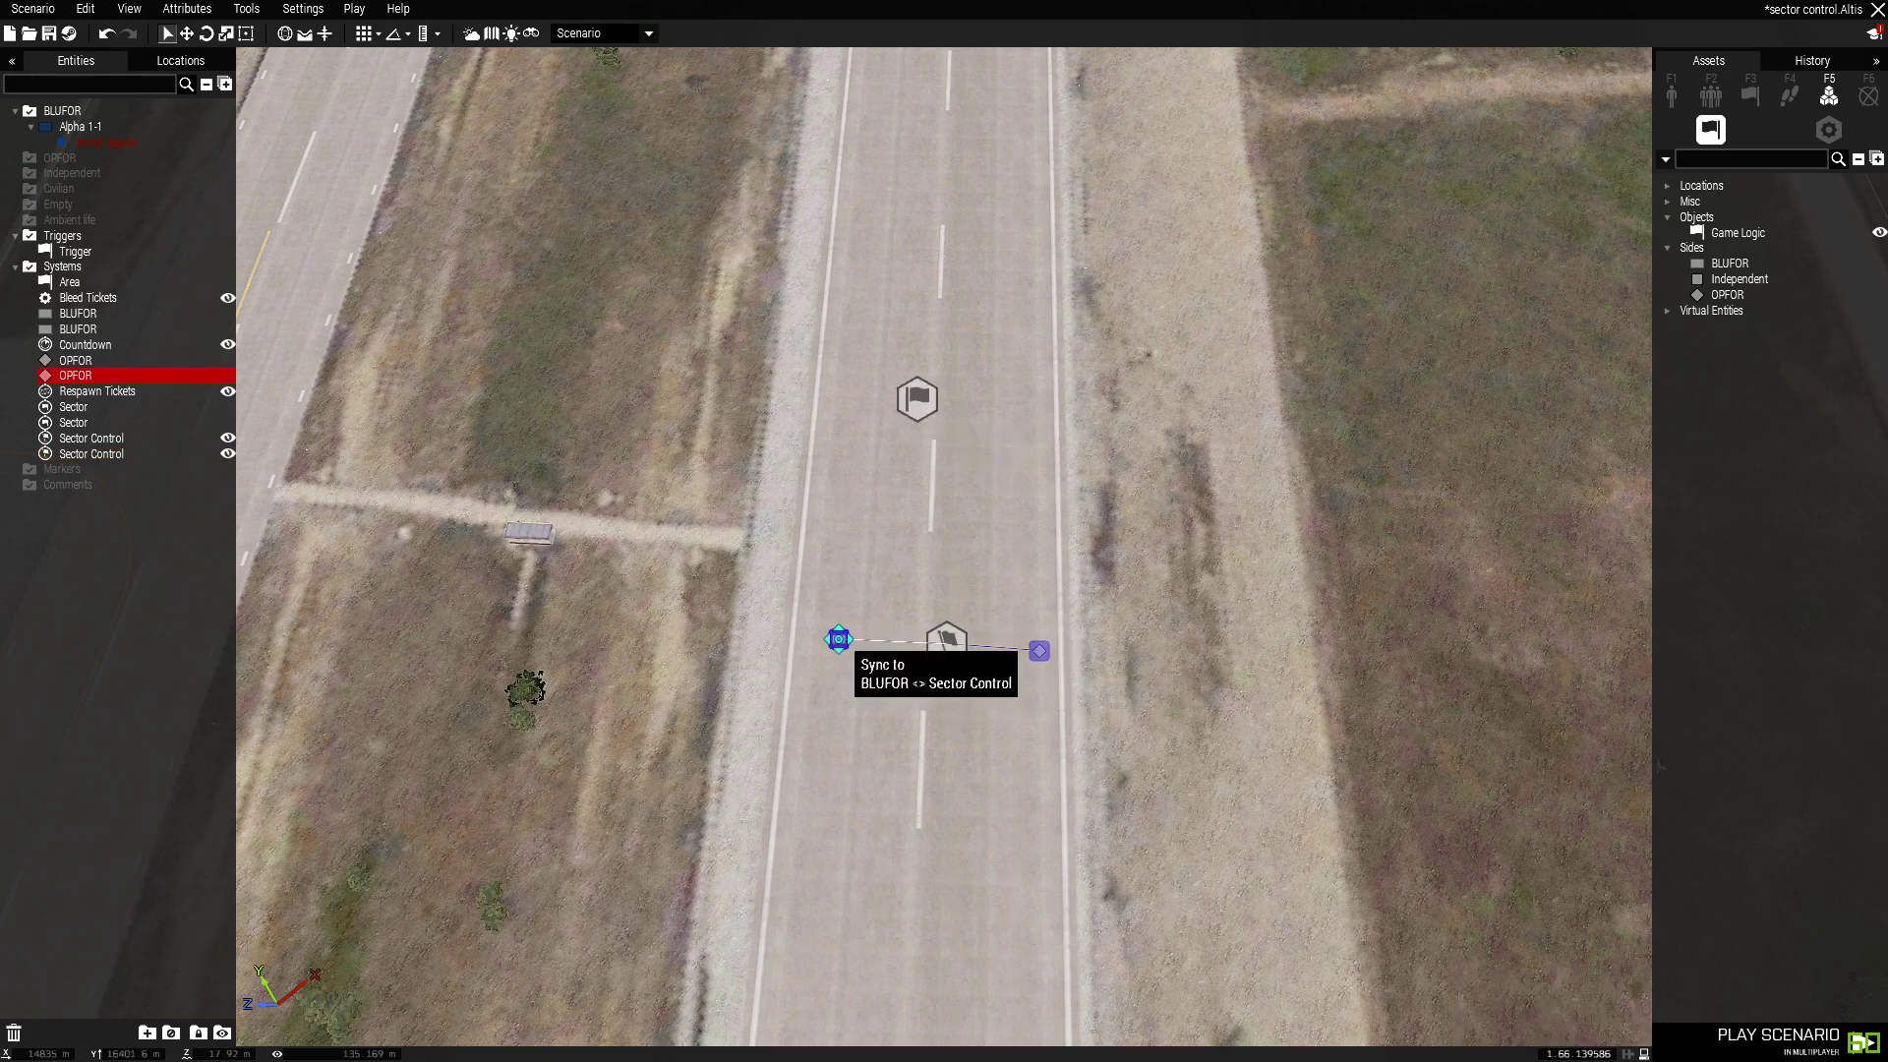
Step: Sync the new Sector Control module to the new Sector module above it on the runway
right_click(944, 641)
left_click(1185, 661)
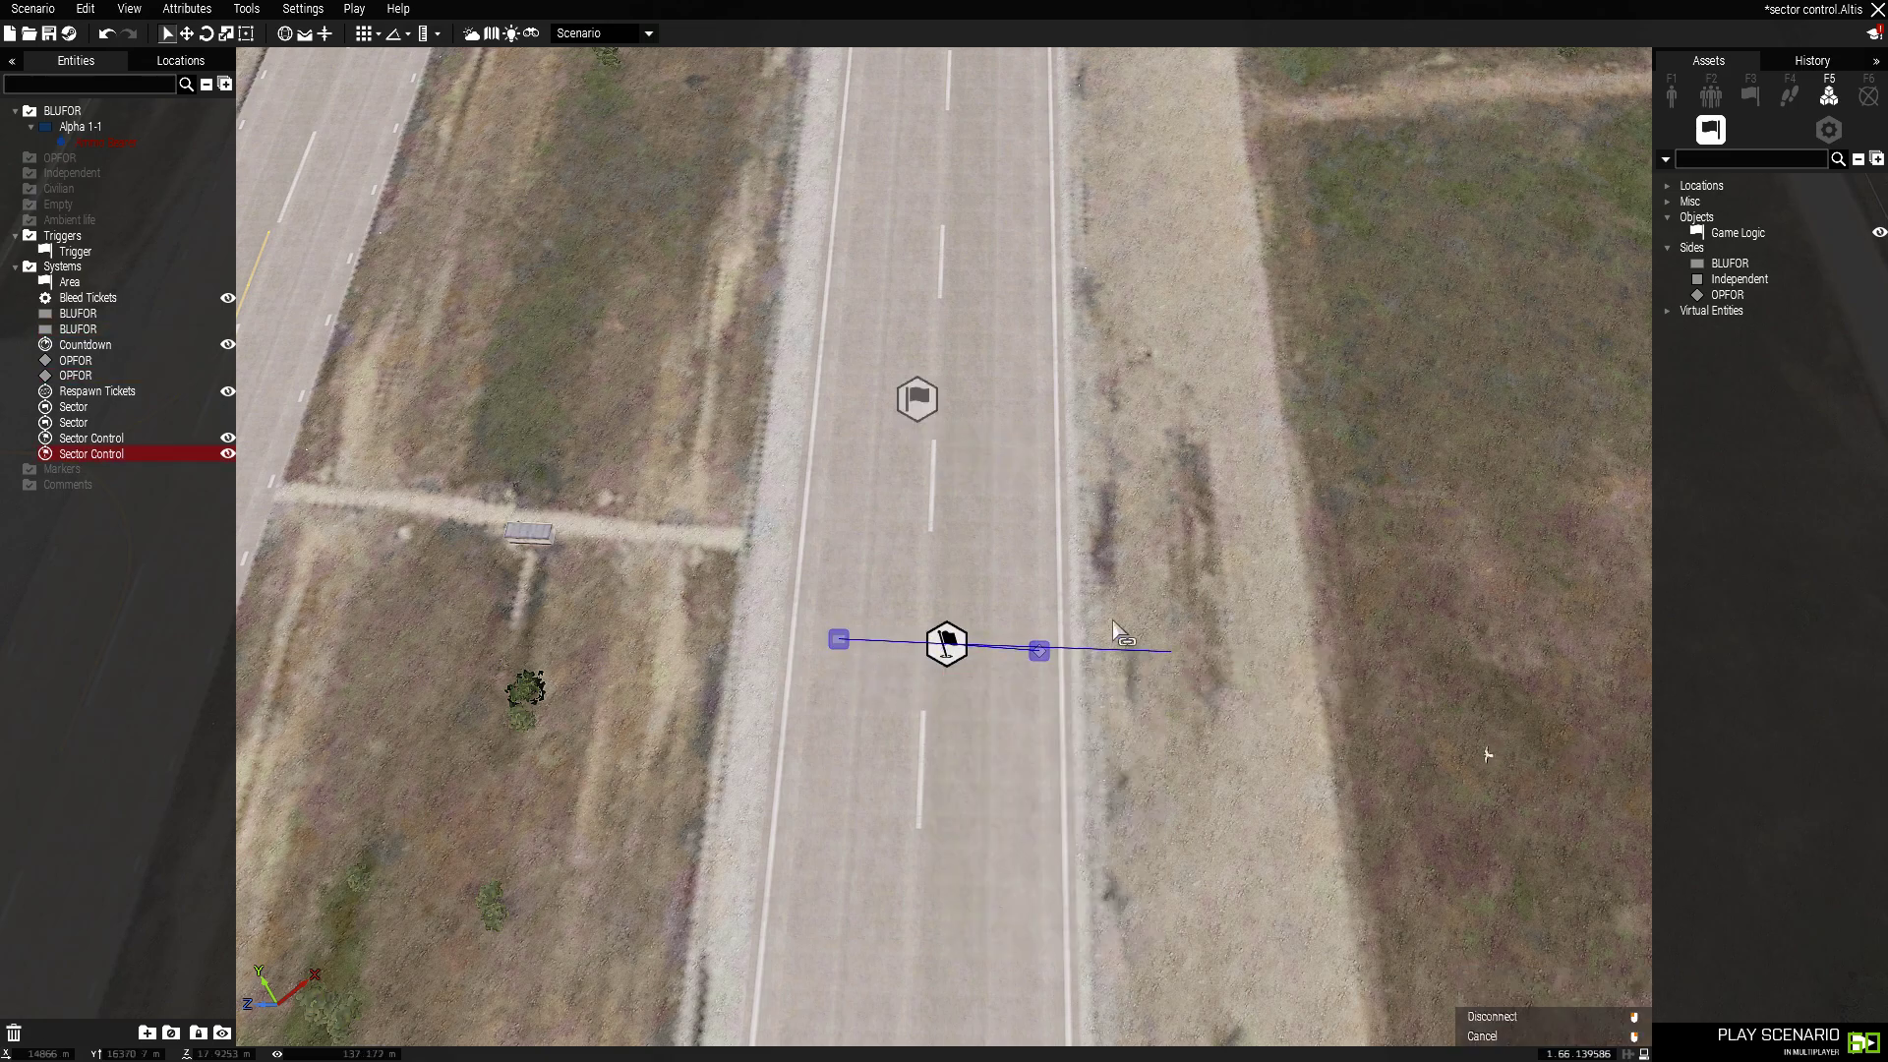
left_click(918, 398)
Step: Review the attributes of the new BLUFOR, Sector Control and OPFOR entities on the runway
double_click(838, 640)
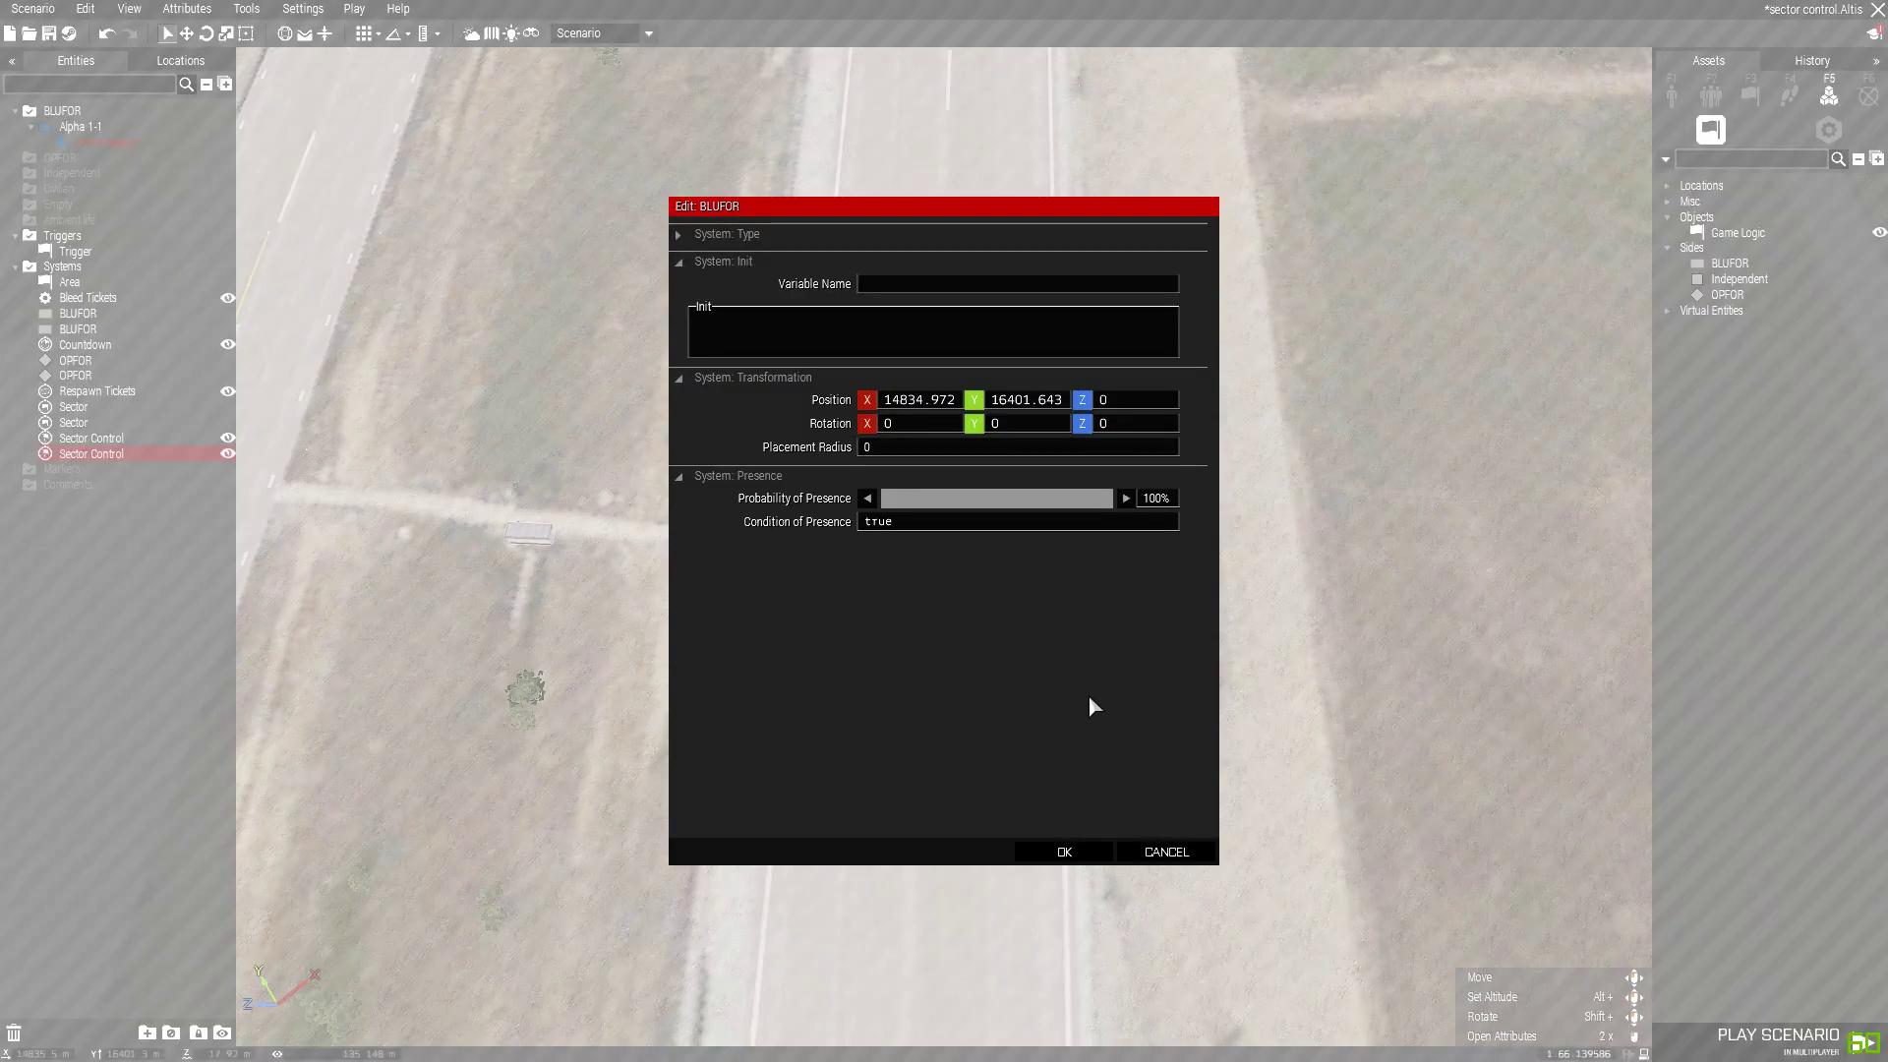
left_click(1180, 851)
left_click(946, 644)
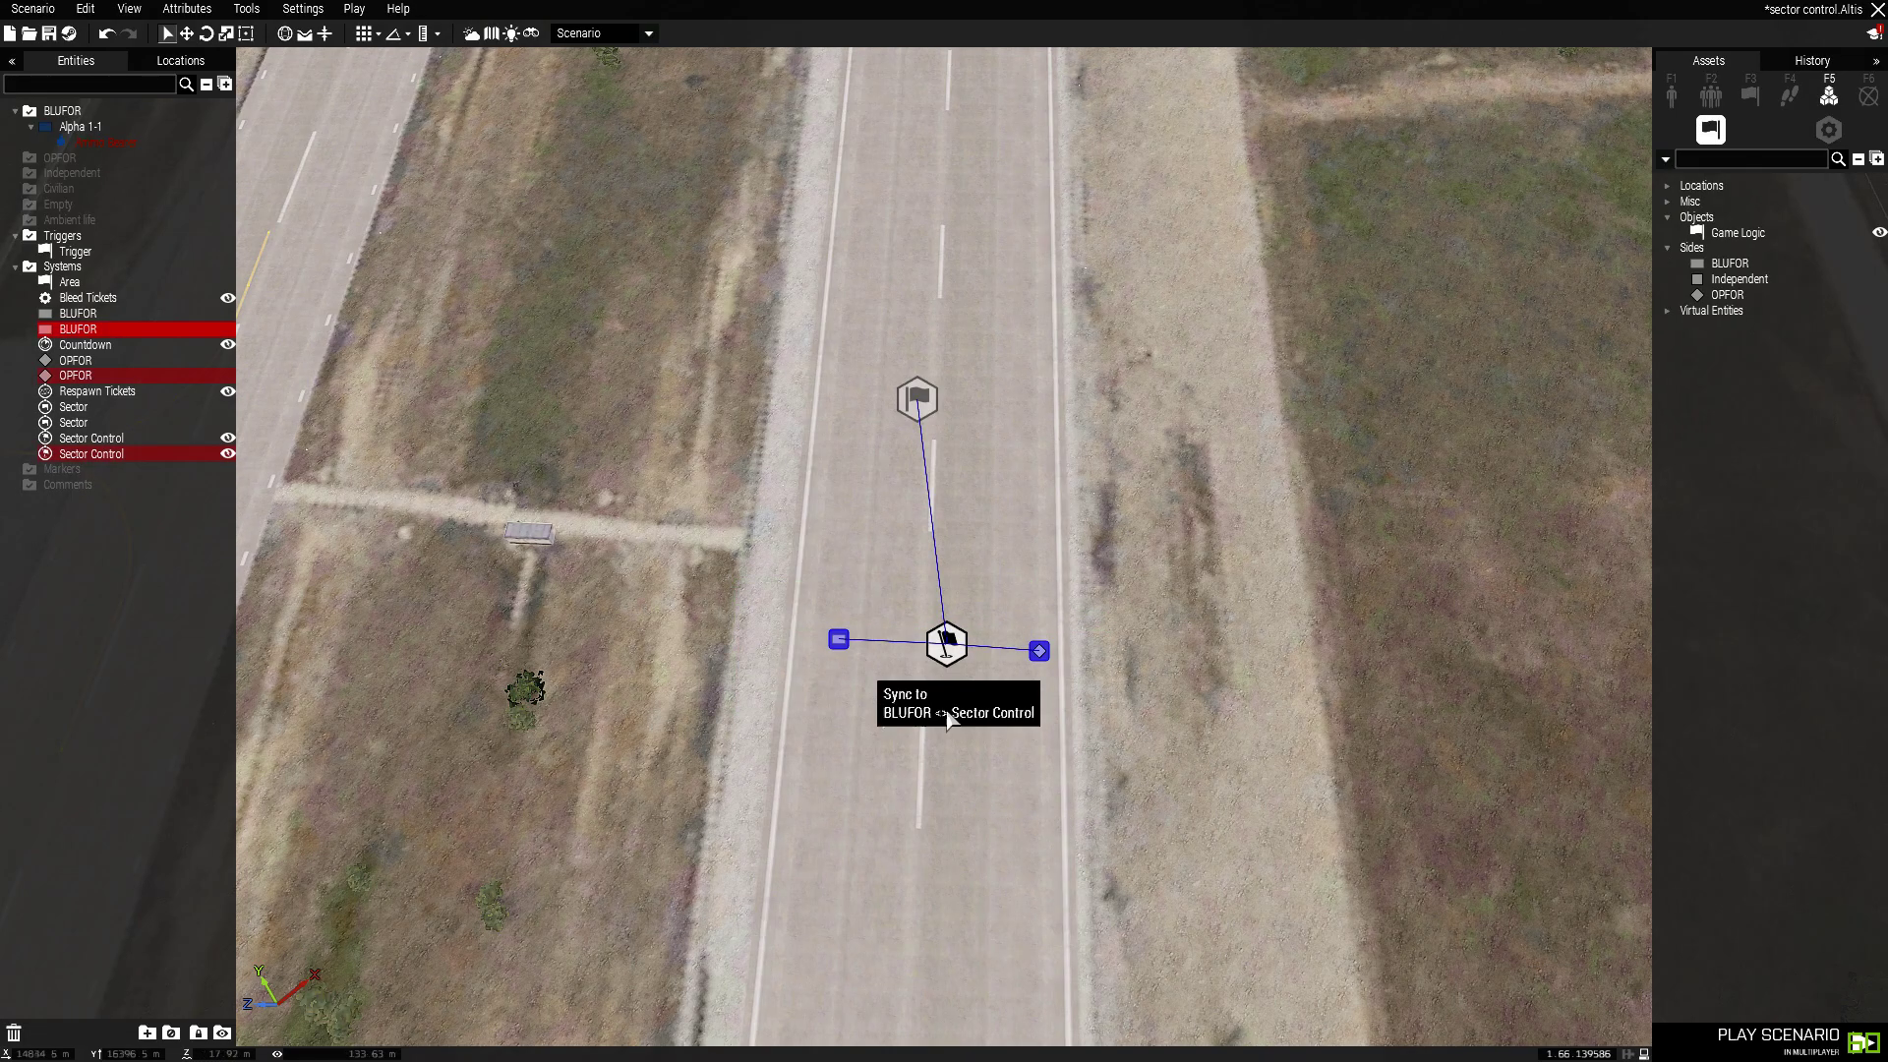
double_click(946, 647)
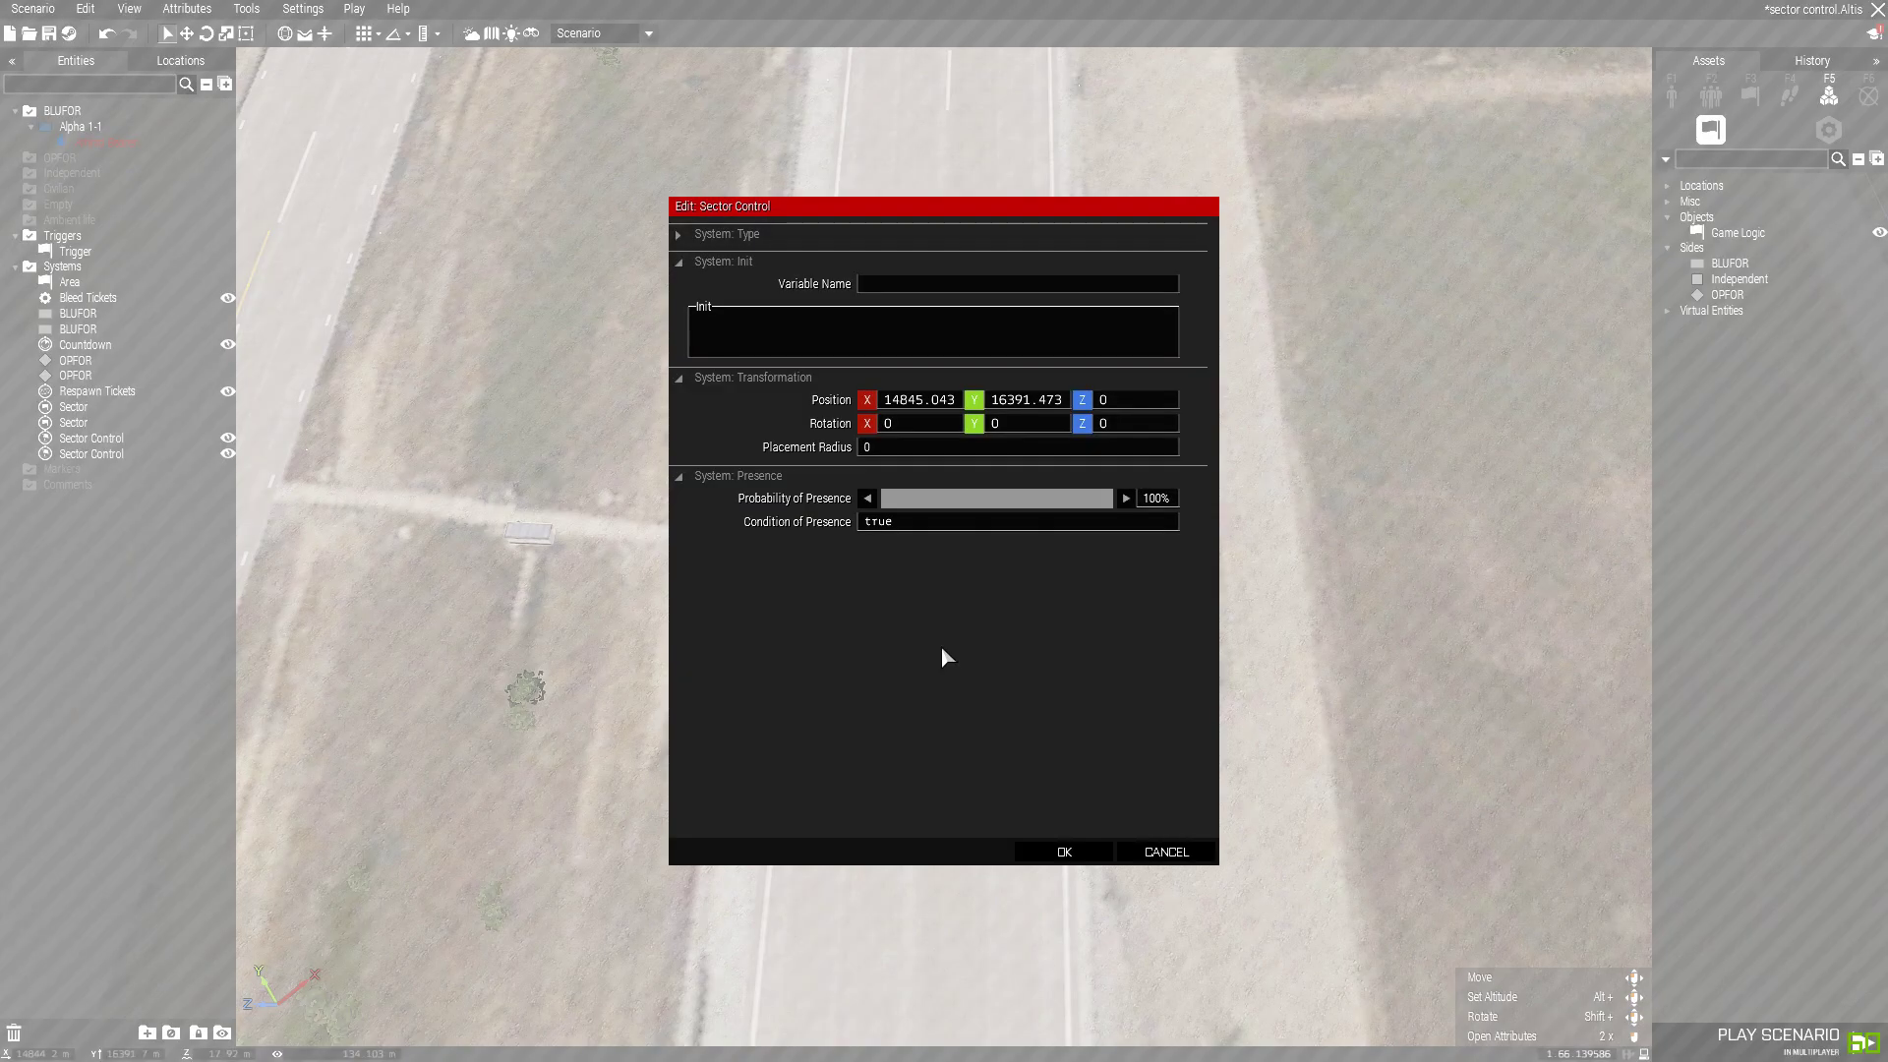
left_click(1160, 847)
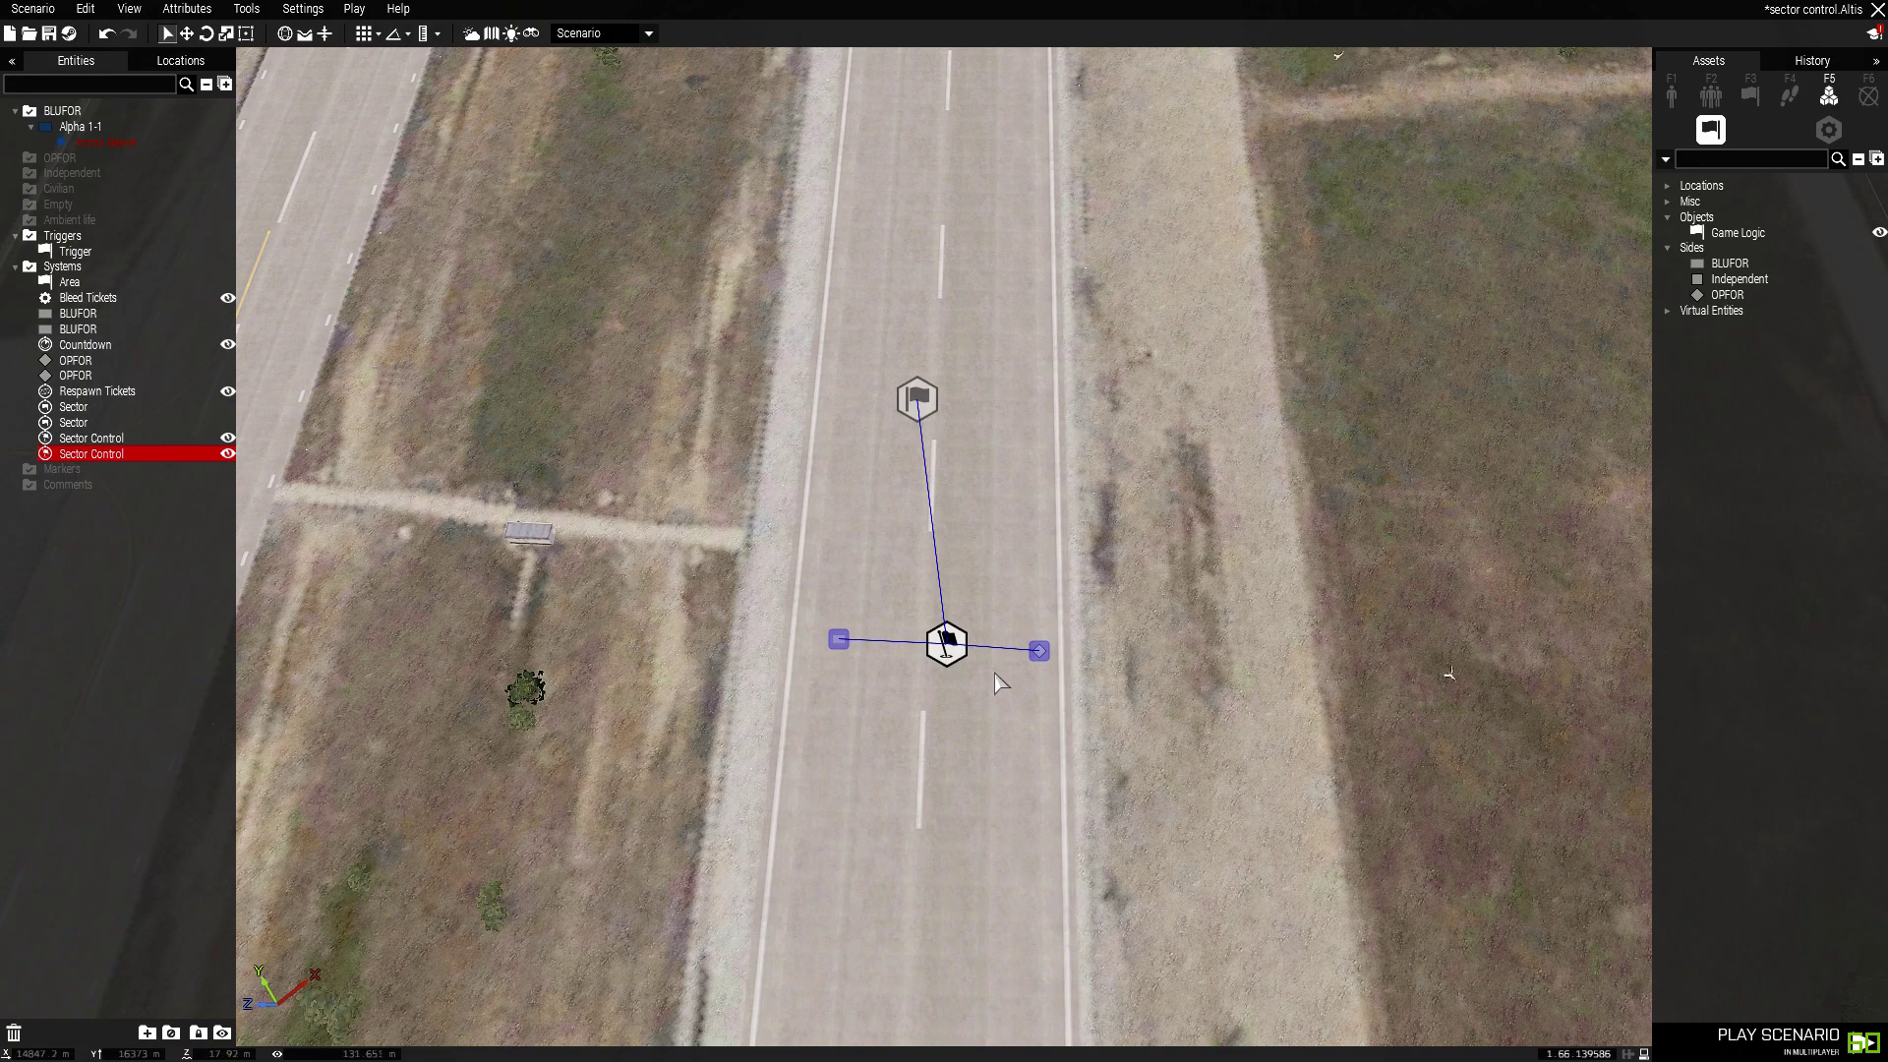
double_click(1043, 651)
left_click(1185, 852)
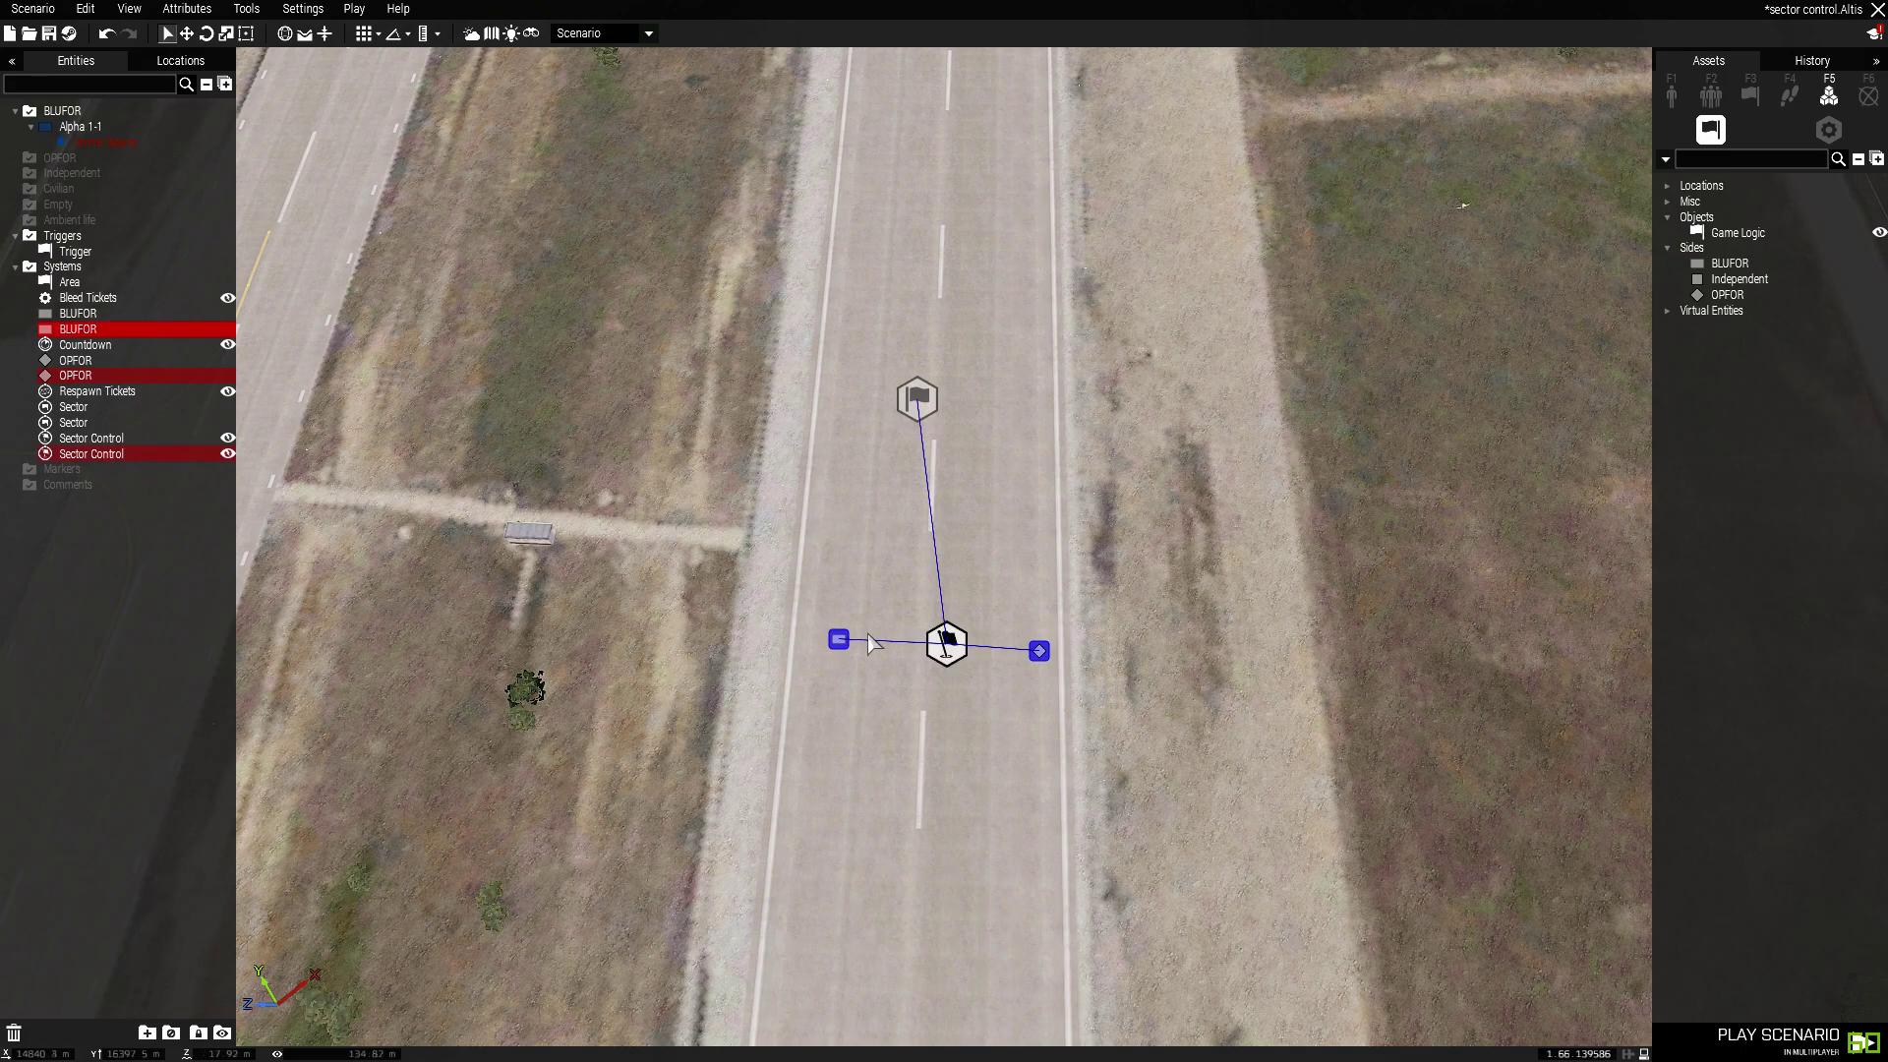
left_click(822, 610)
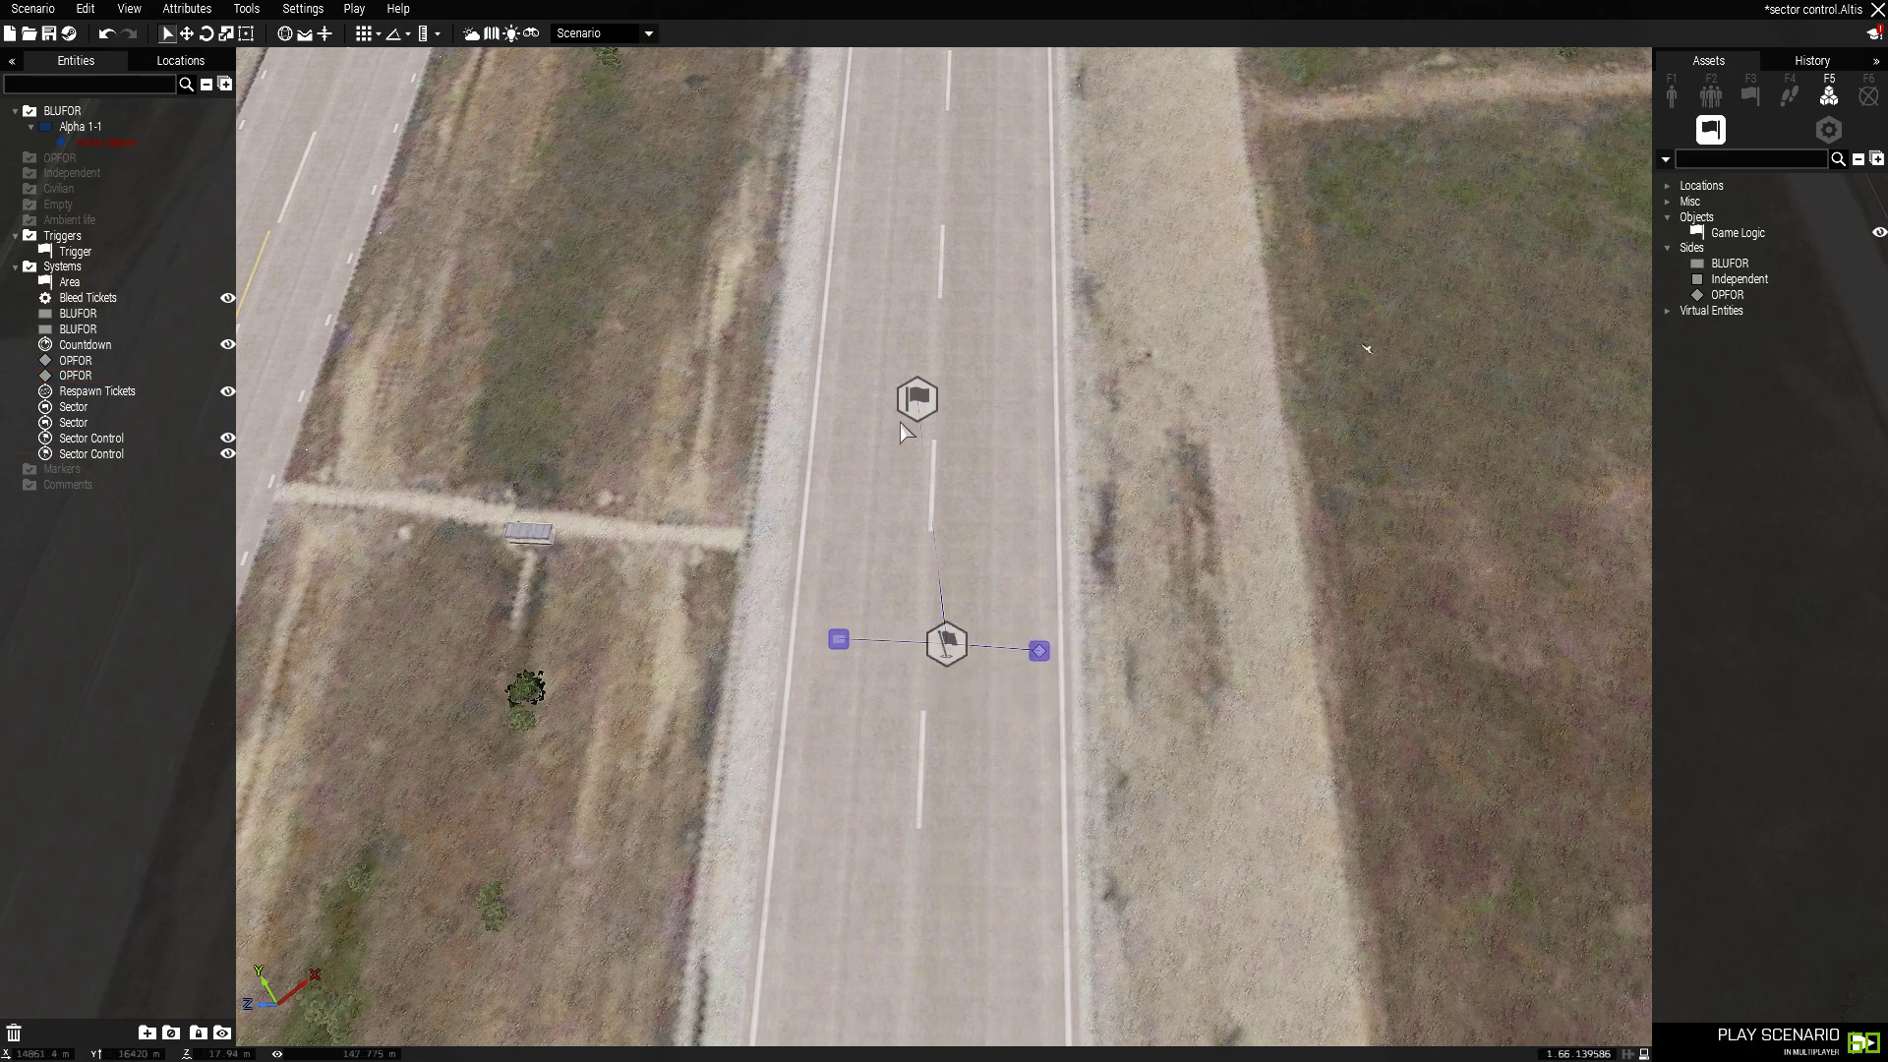
Step: Move the new Sector directly above its Sector Control and set its Name to S1, Designation to A and Ownership limit to 1
left_click_drag(942, 434, 947, 486)
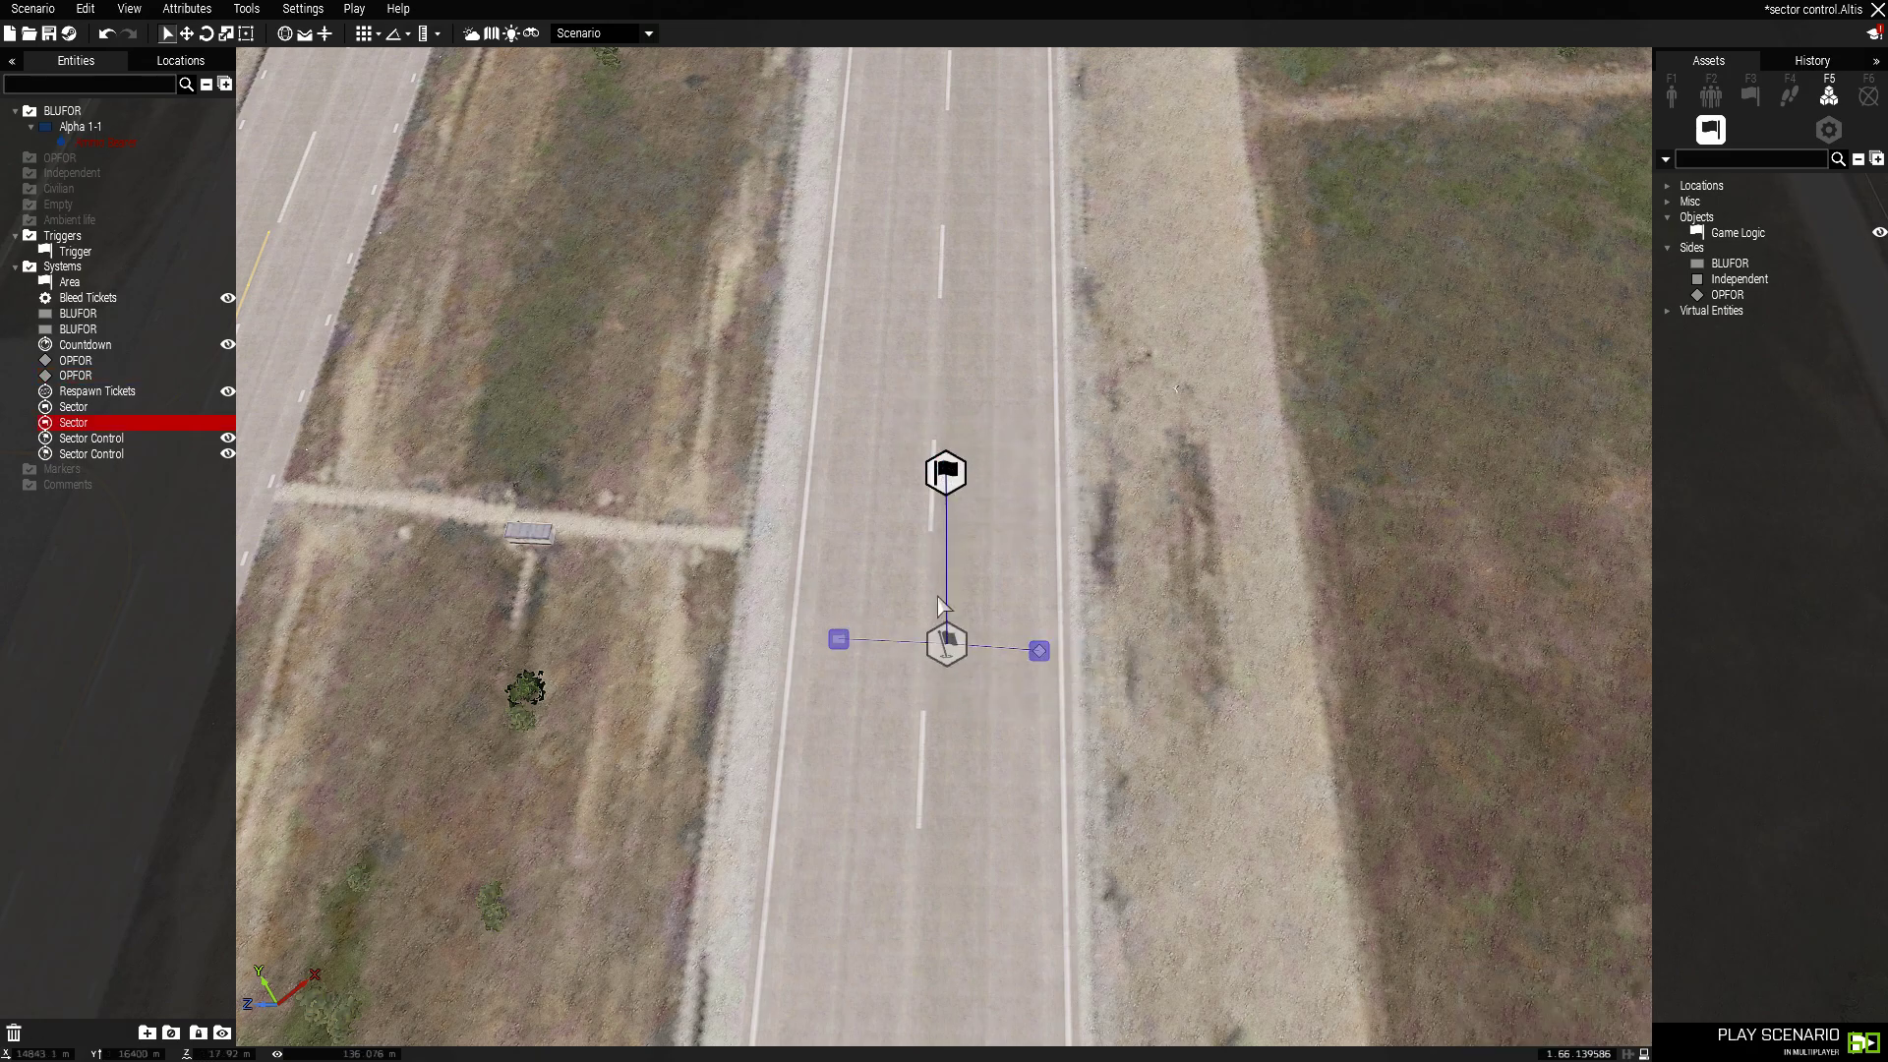
double_click(942, 479)
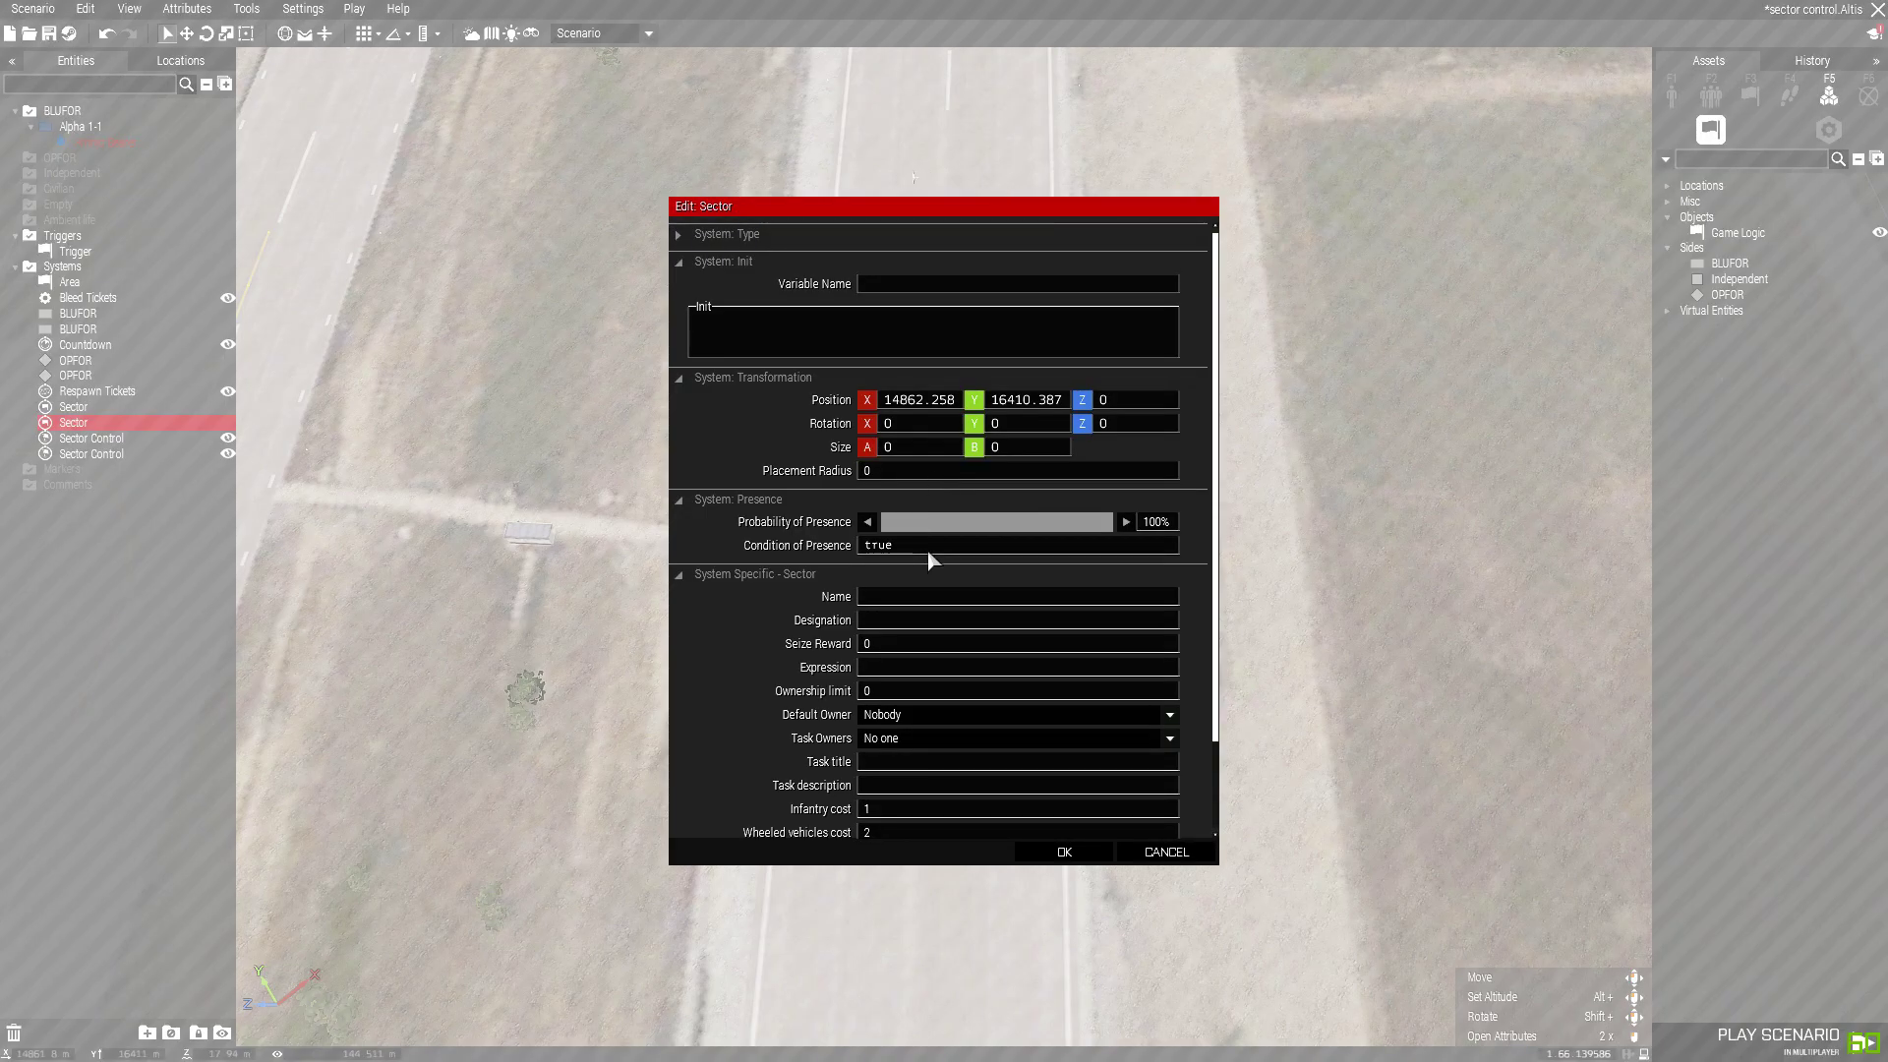
scroll(924, 551, "down", 2)
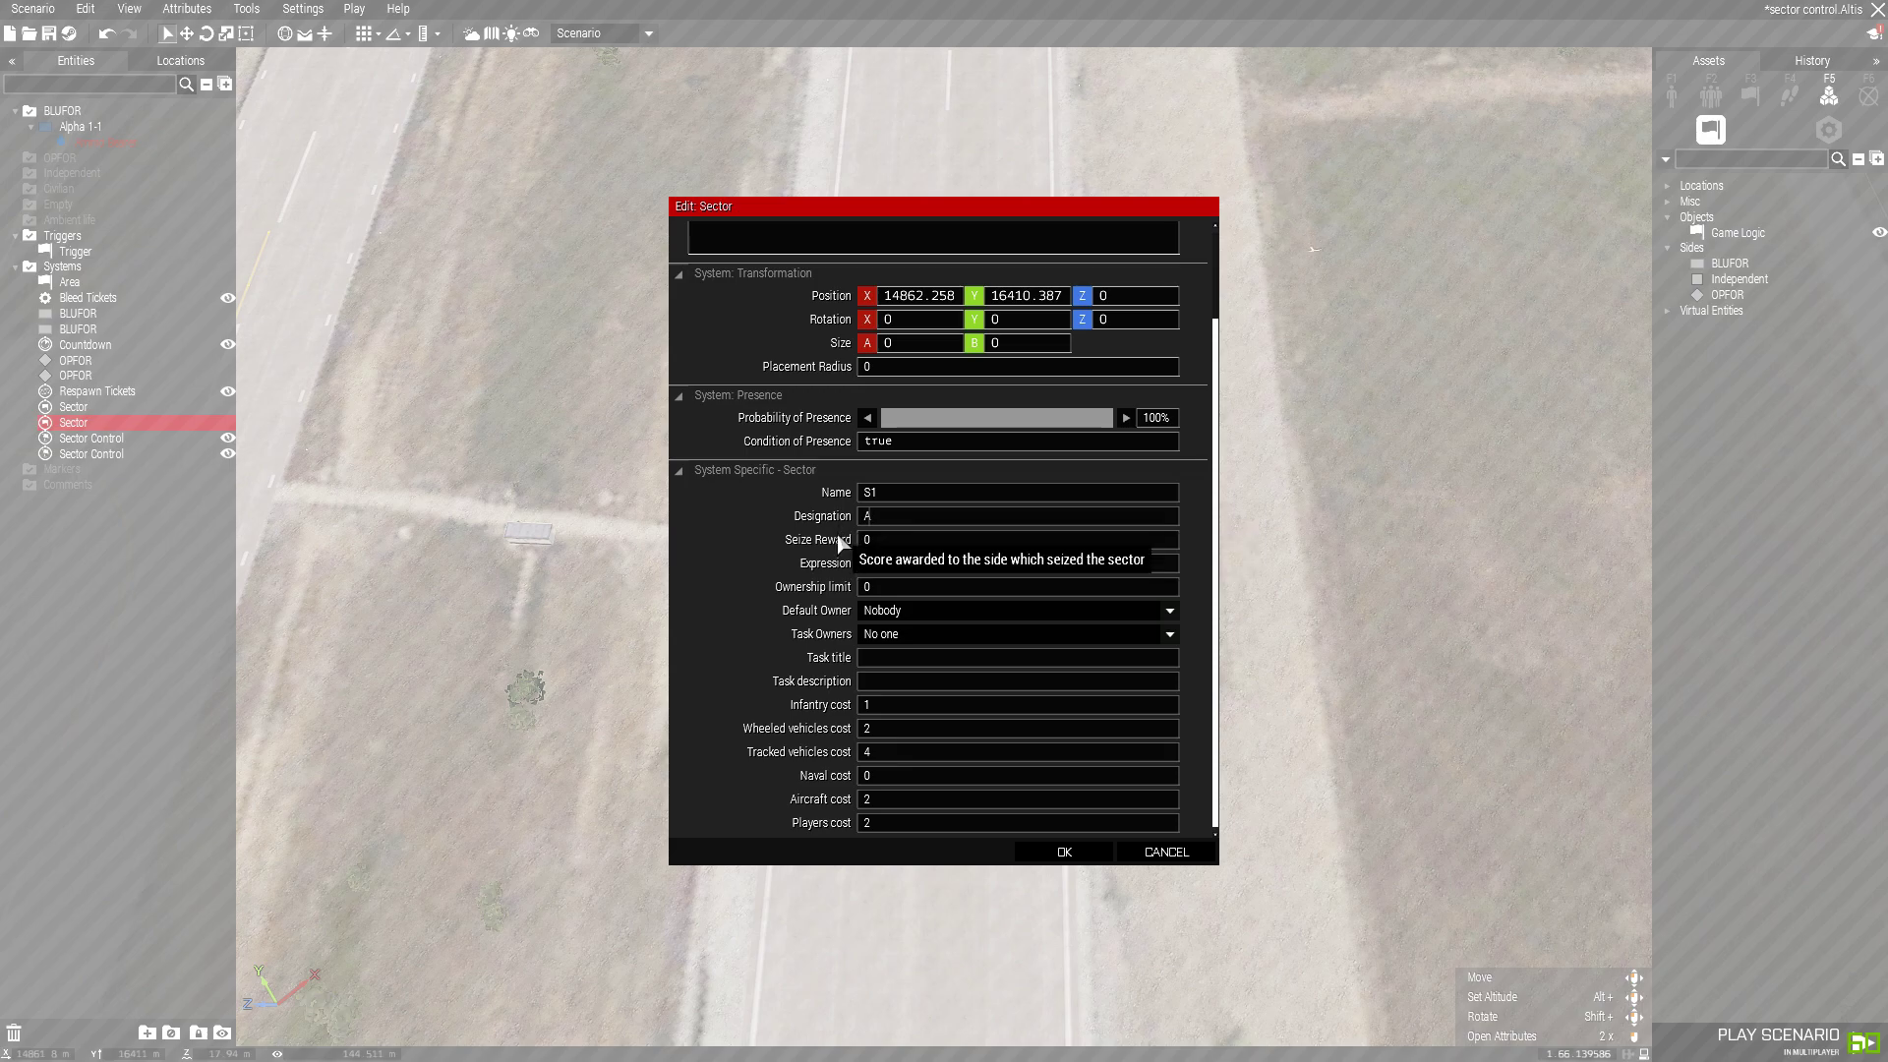
left_click_drag(885, 540, 803, 539)
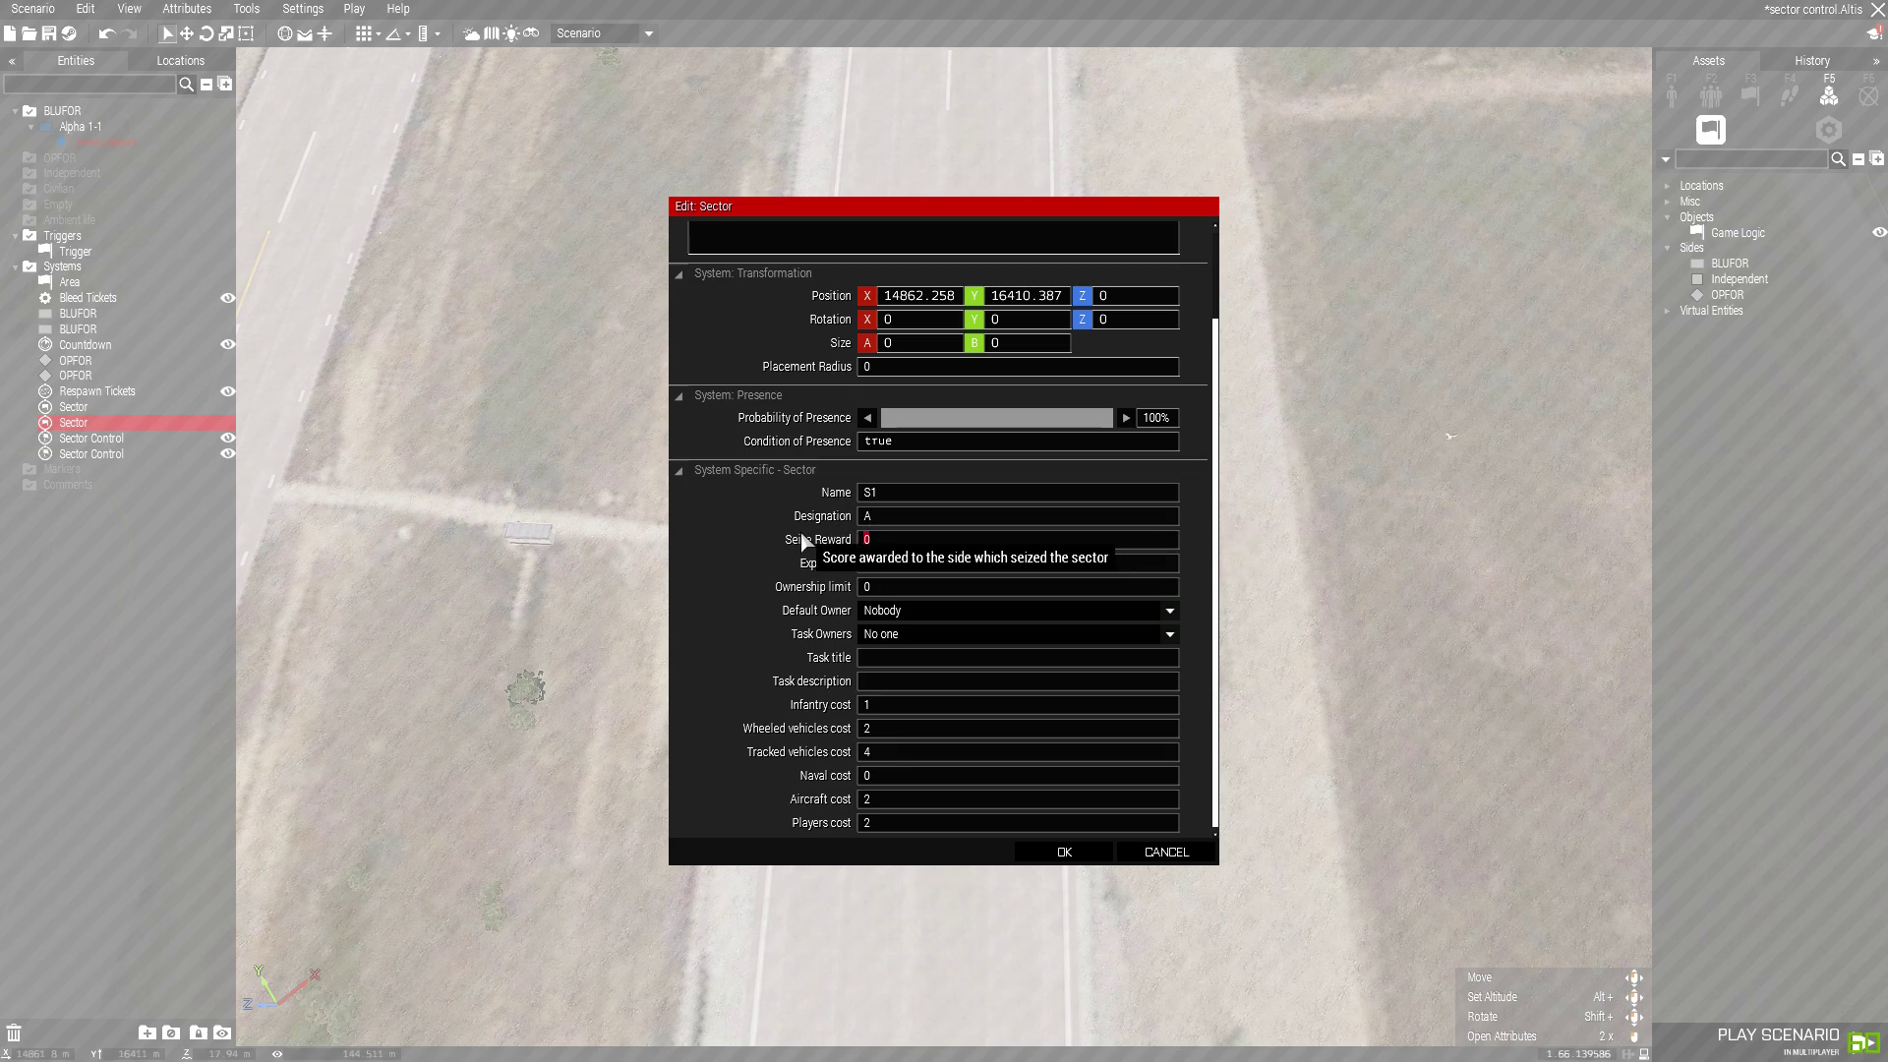
left_click(872, 537)
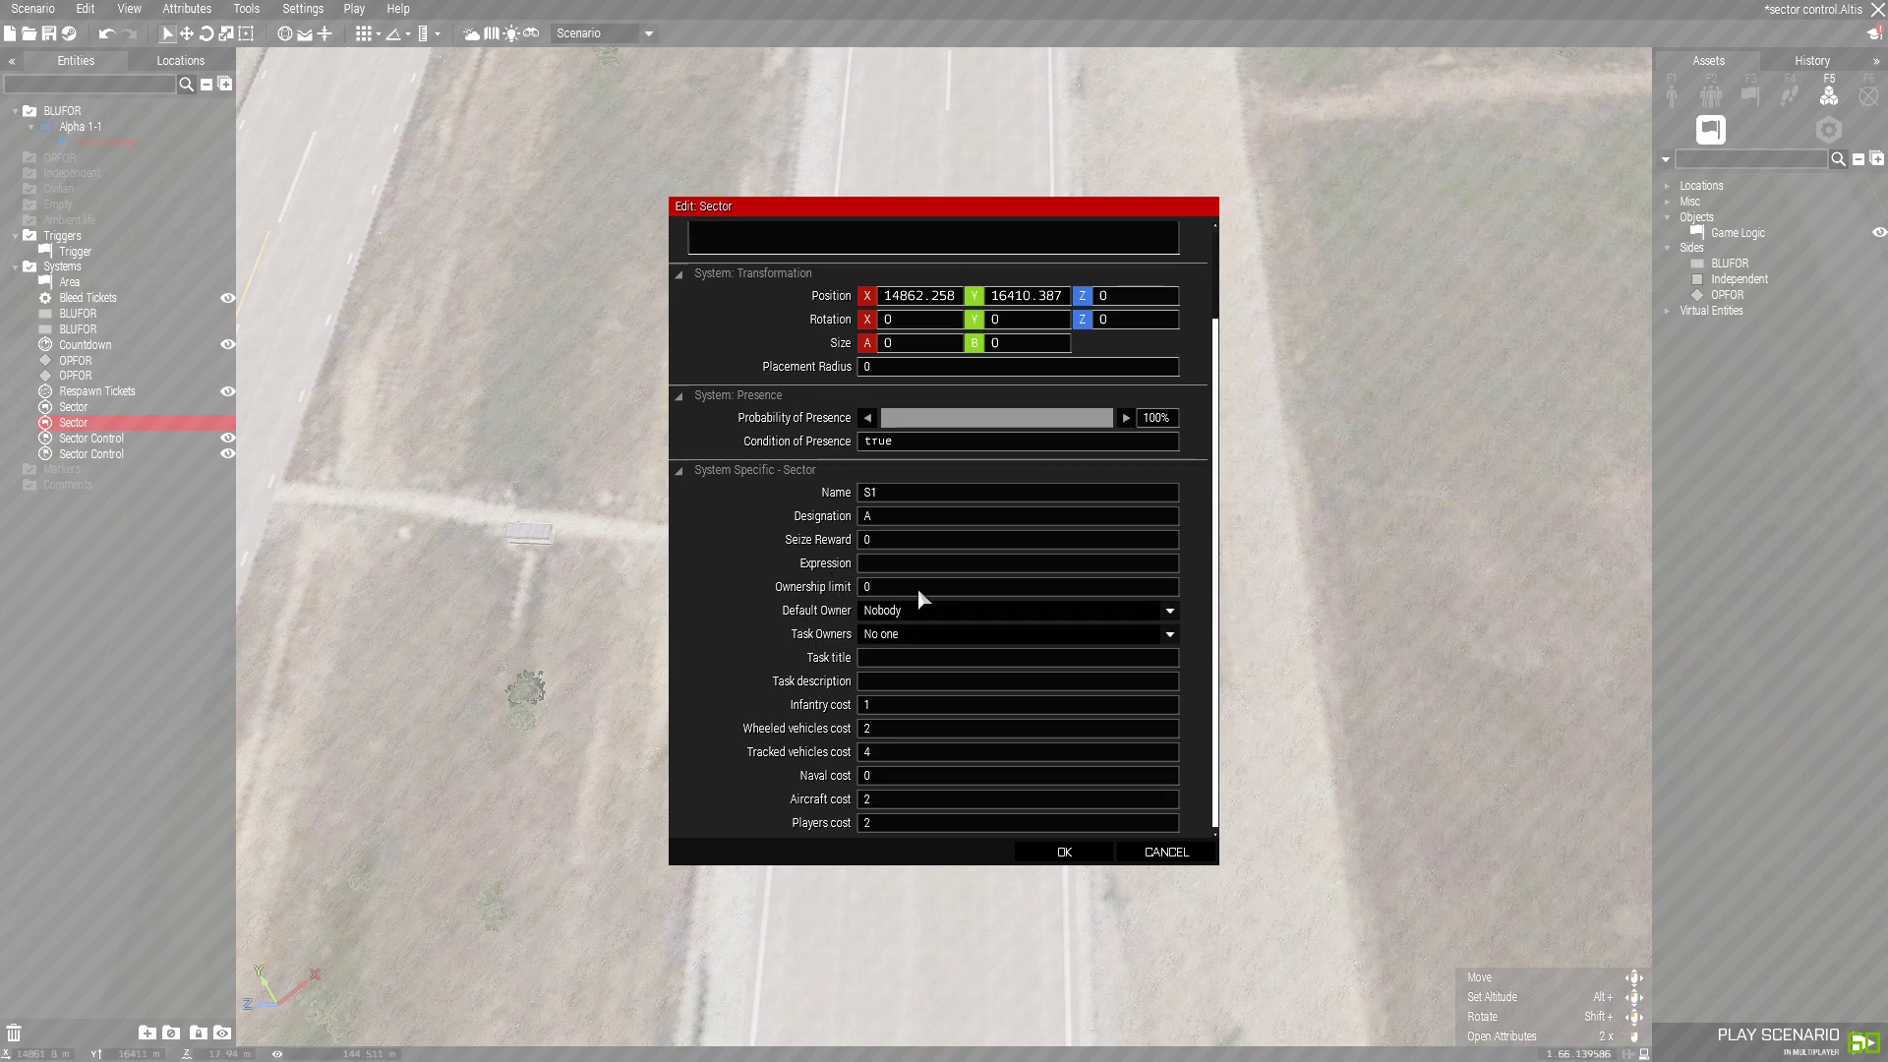
left_click_drag(890, 589, 856, 589)
left_click(1060, 851)
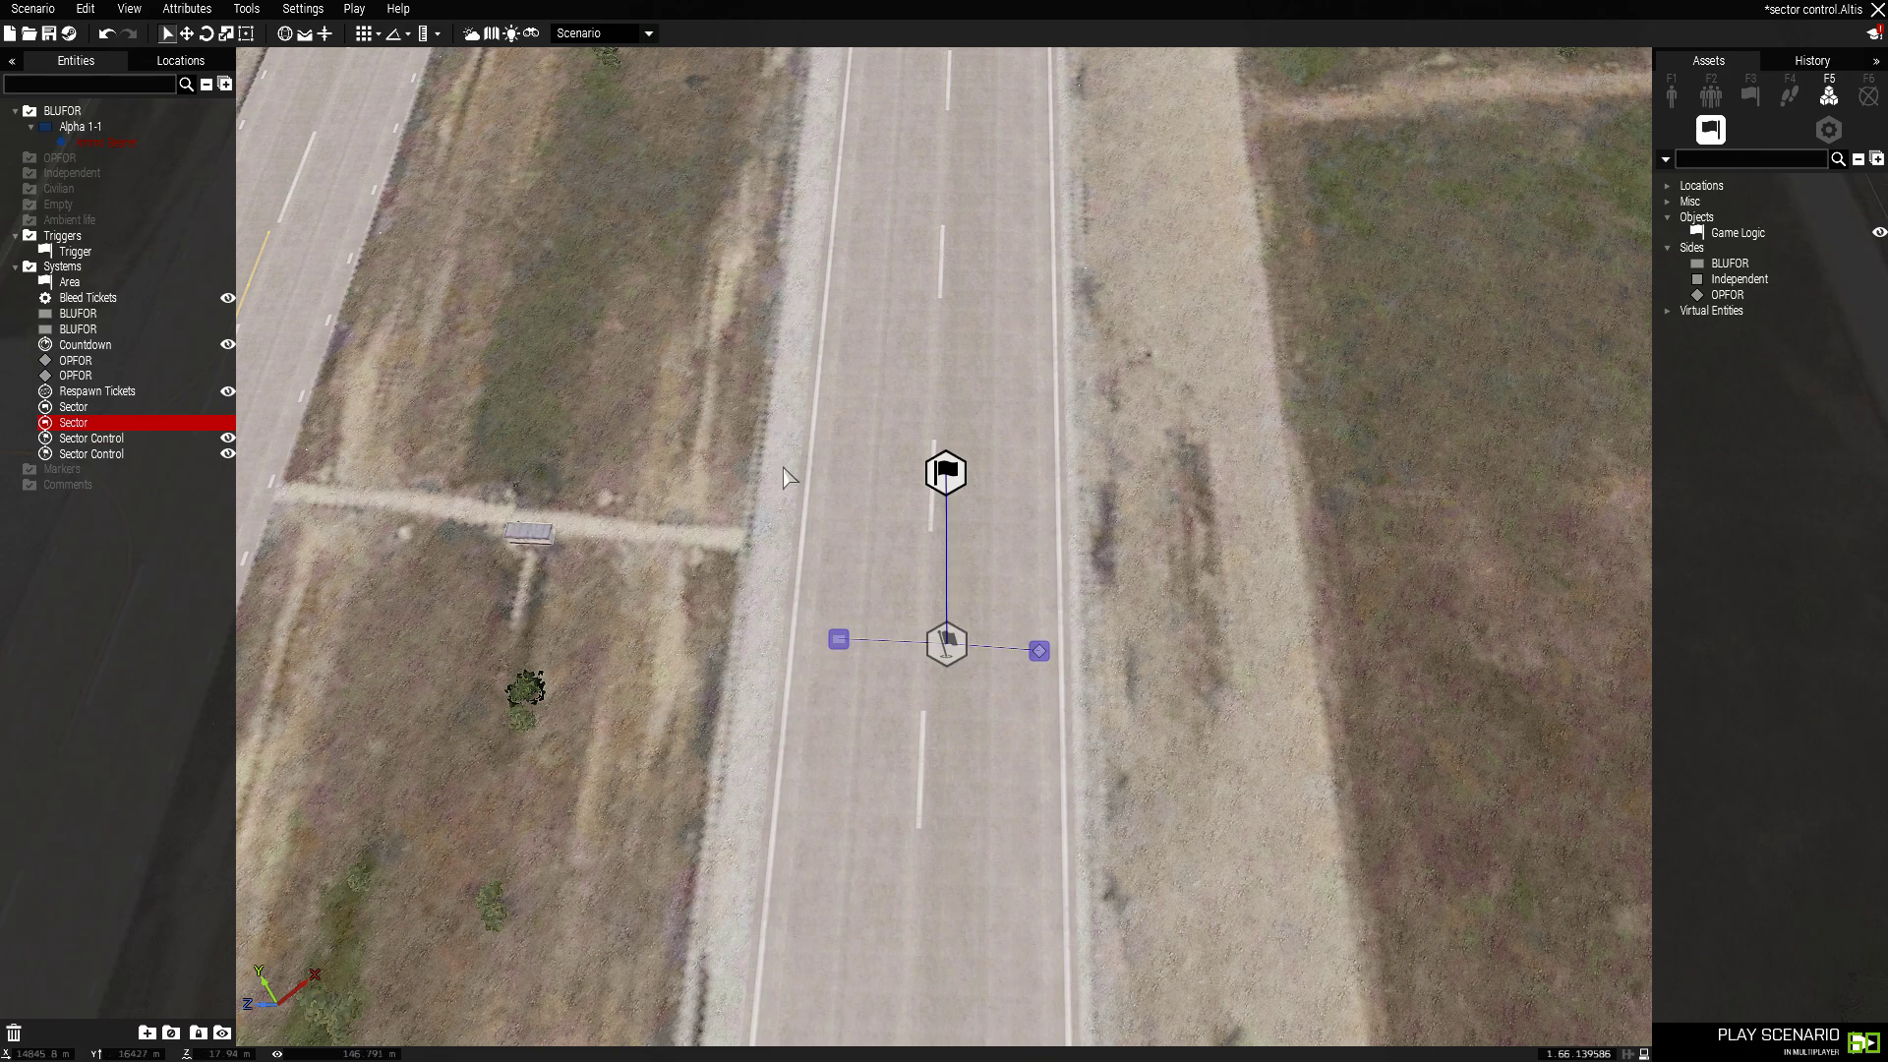
Step: Set the new Sector's Ownership limit to .5
double_click(946, 473)
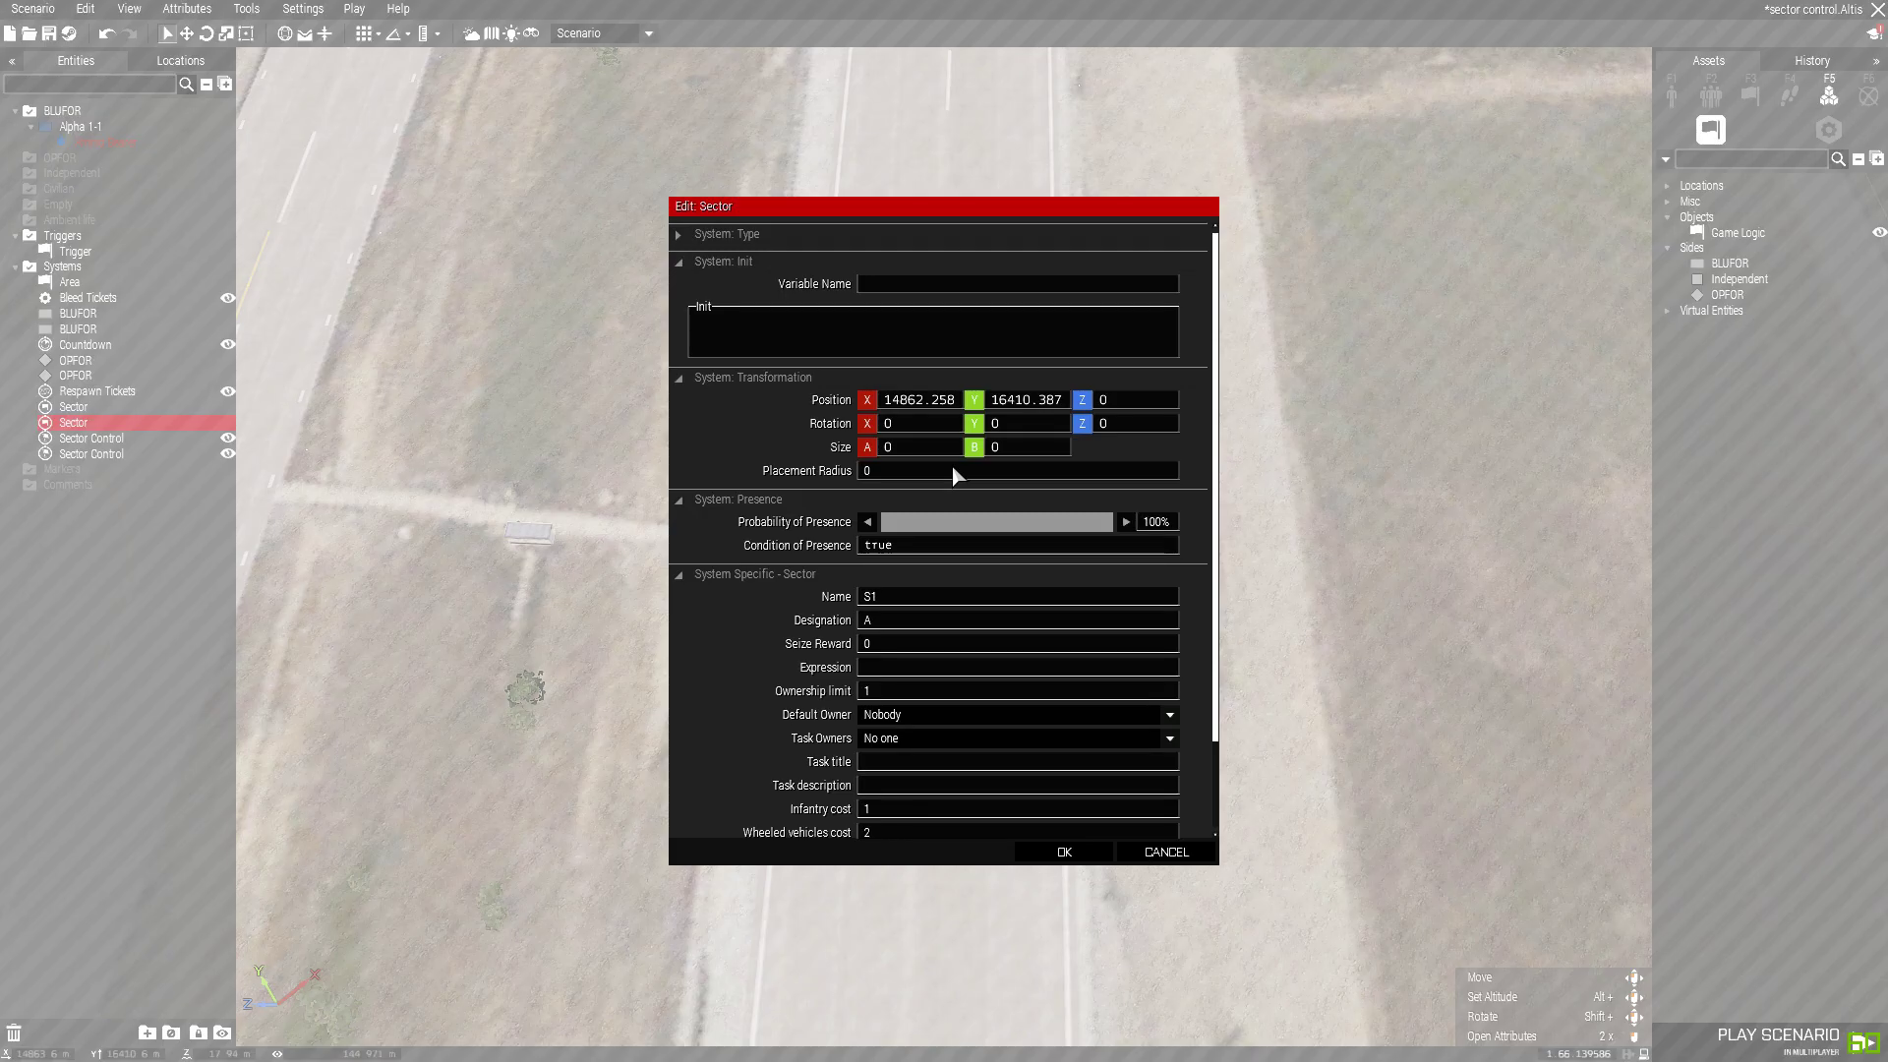
mouse_move(834, 705)
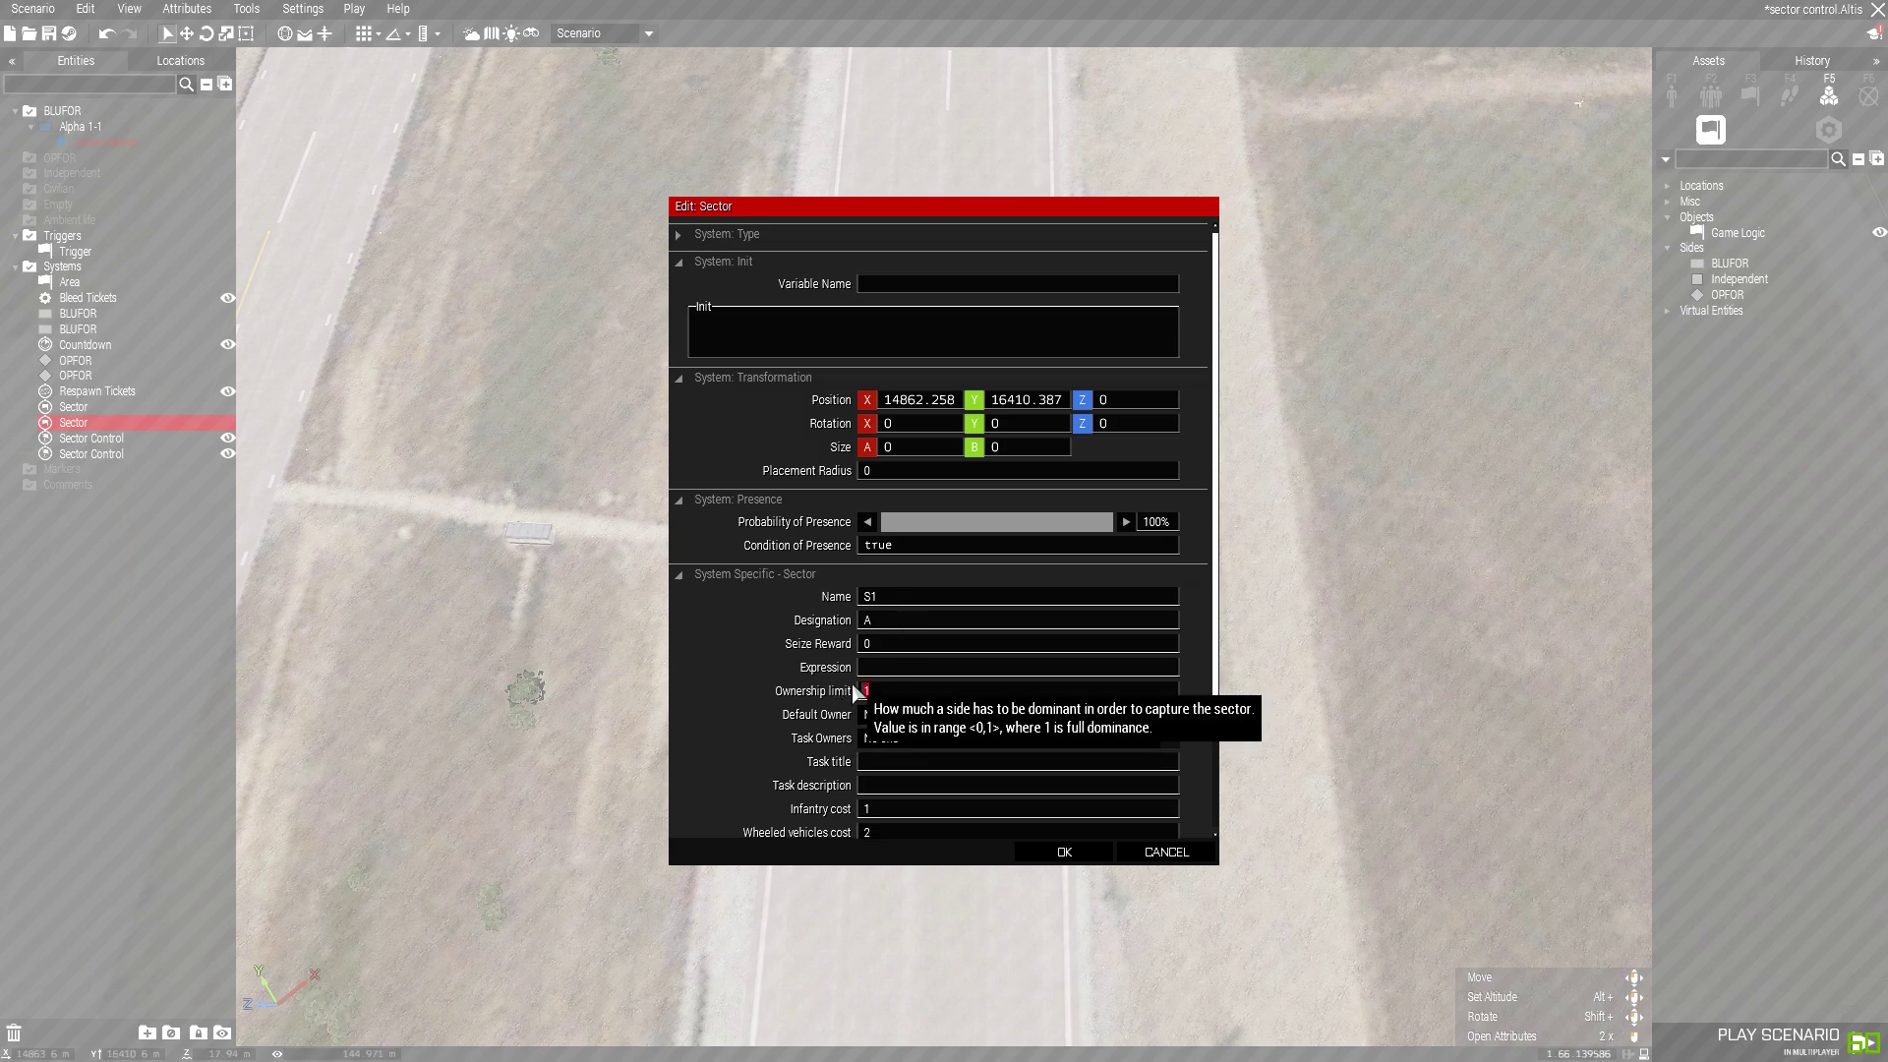
left_click(865, 691)
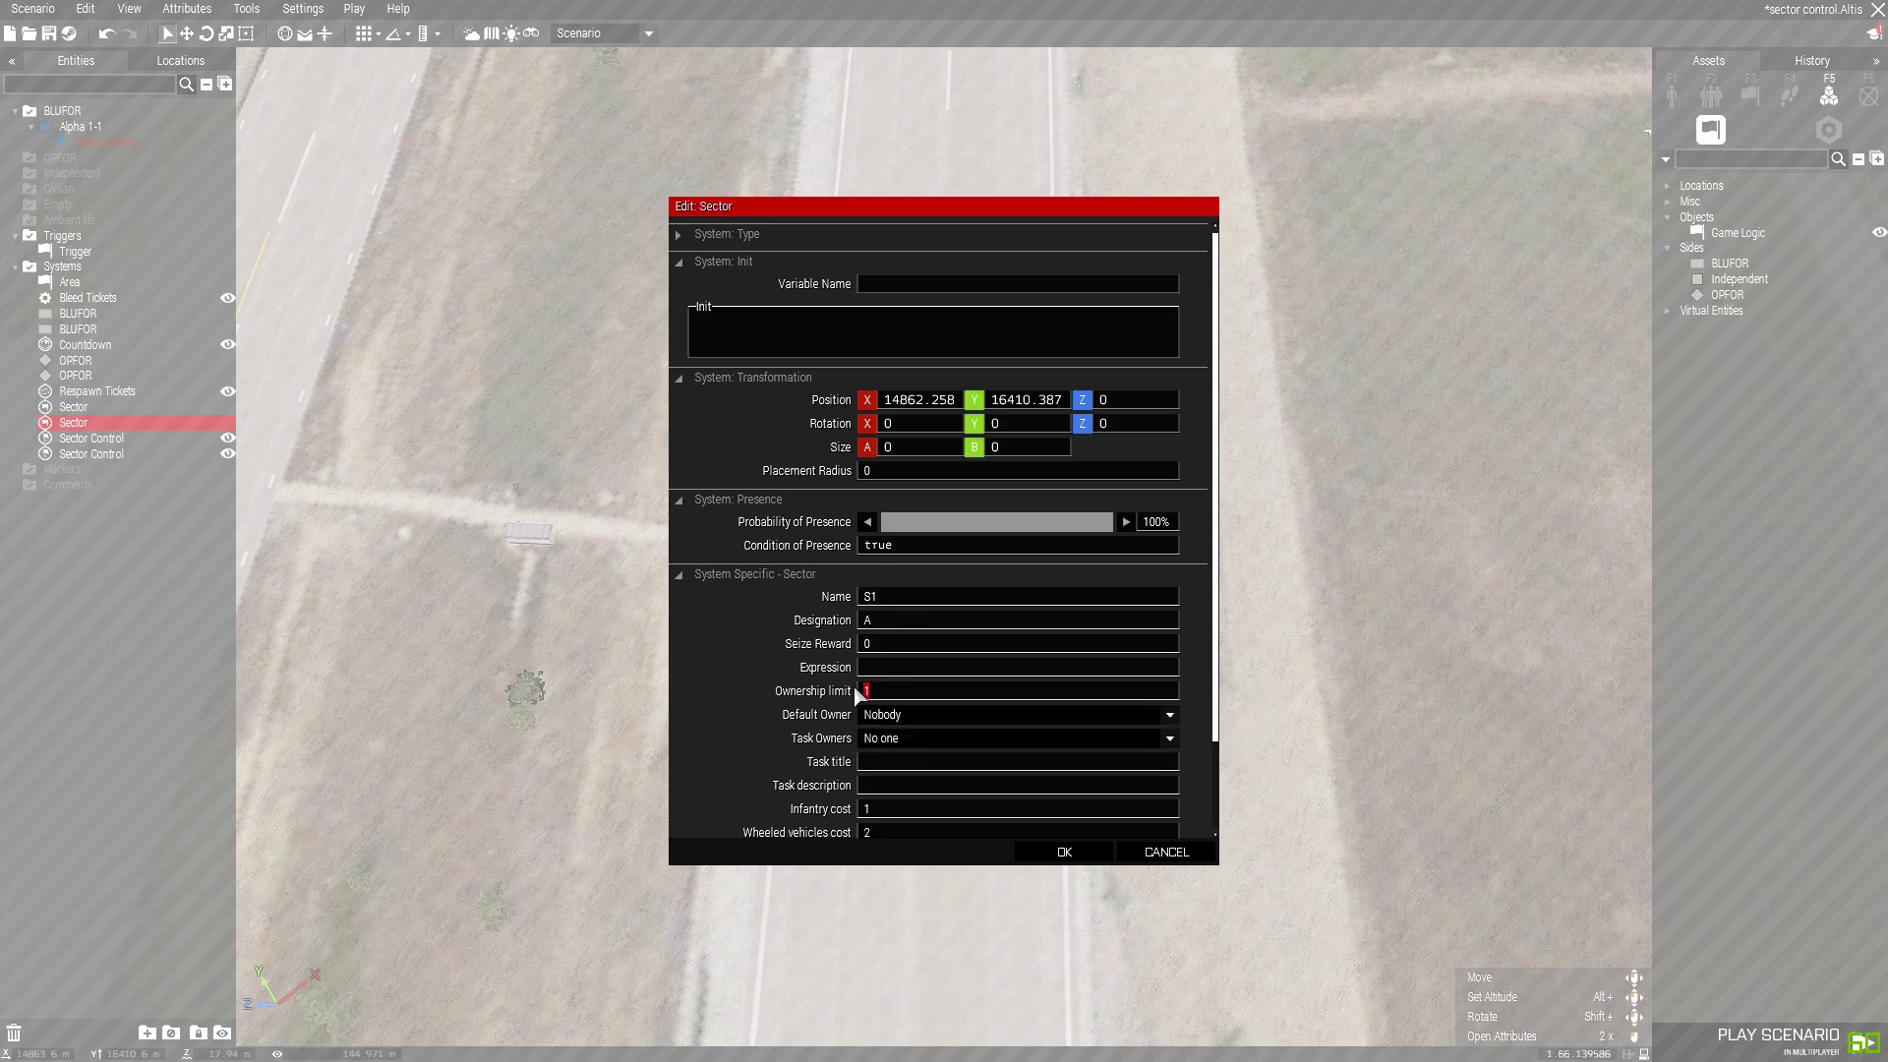
left_click(904, 694)
left_click(888, 695)
left_click(1086, 851)
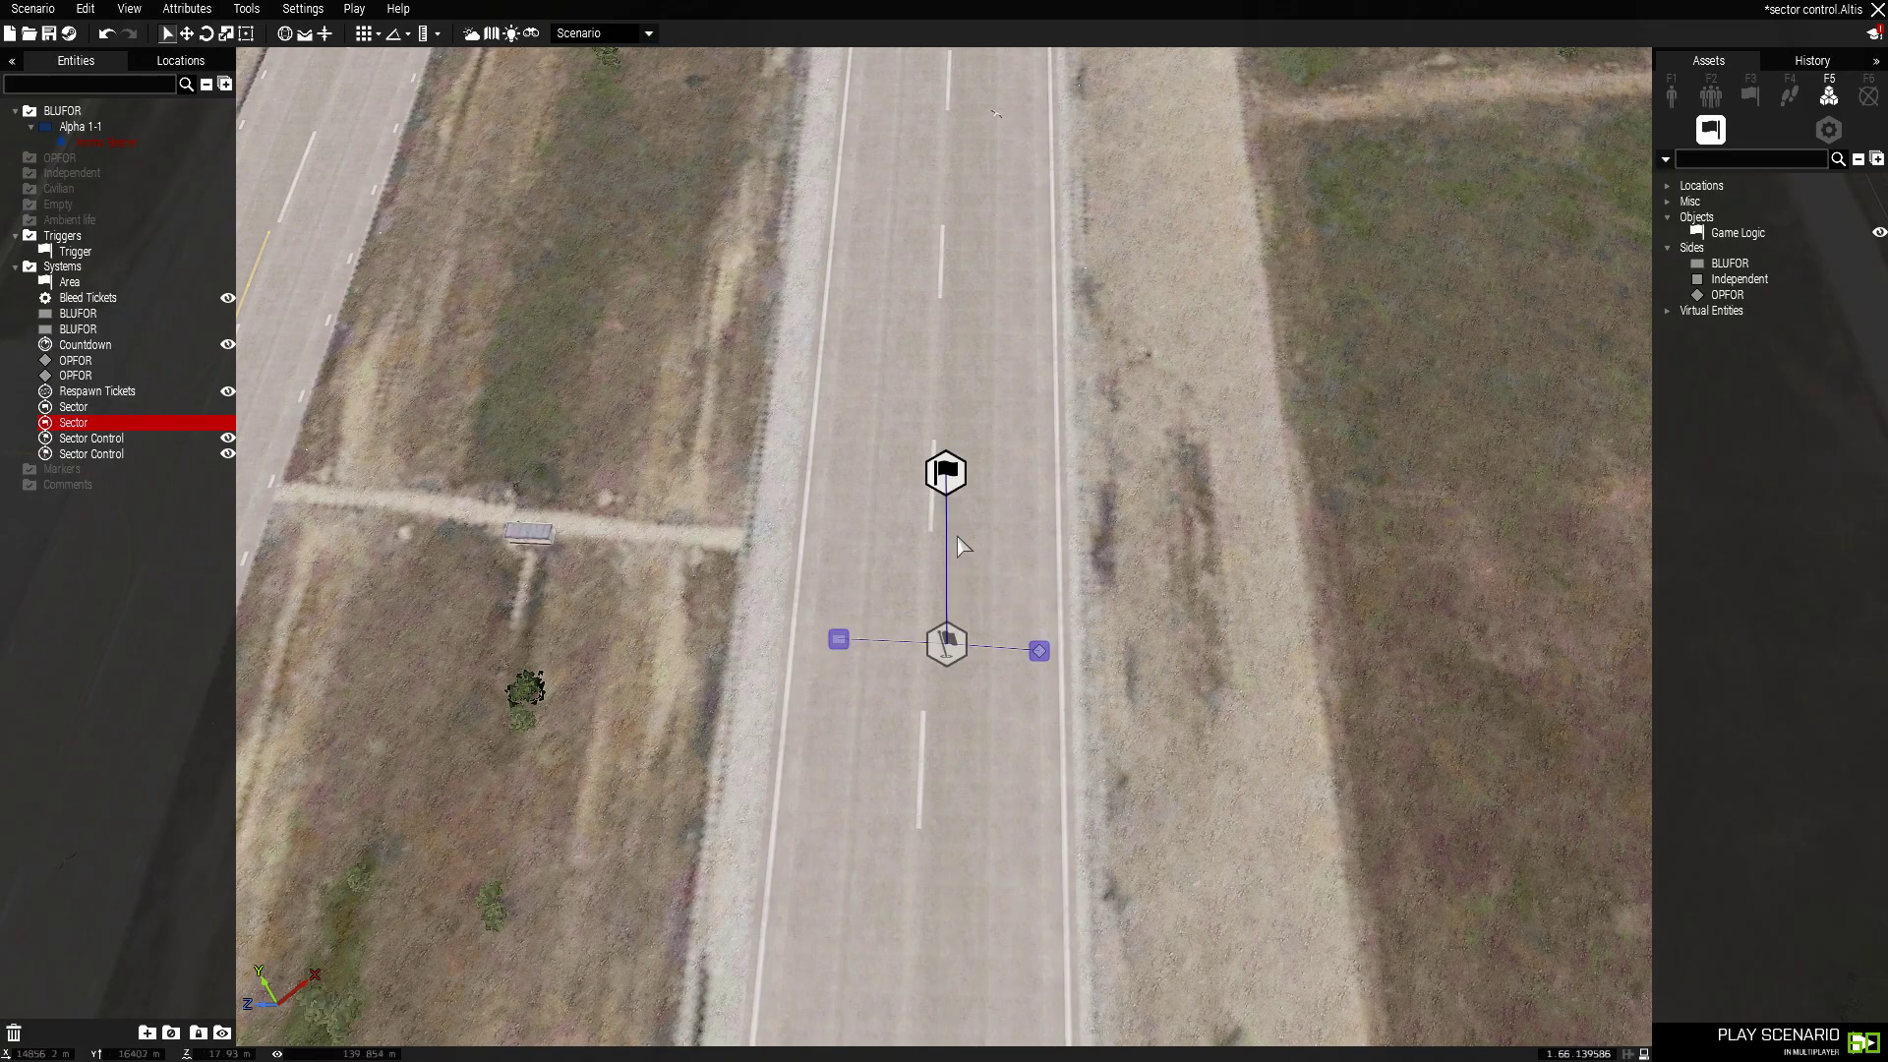
Step: Set the new Sector's Ownership limit to .75 and choose Nobody as its Default Owner
double_click(947, 482)
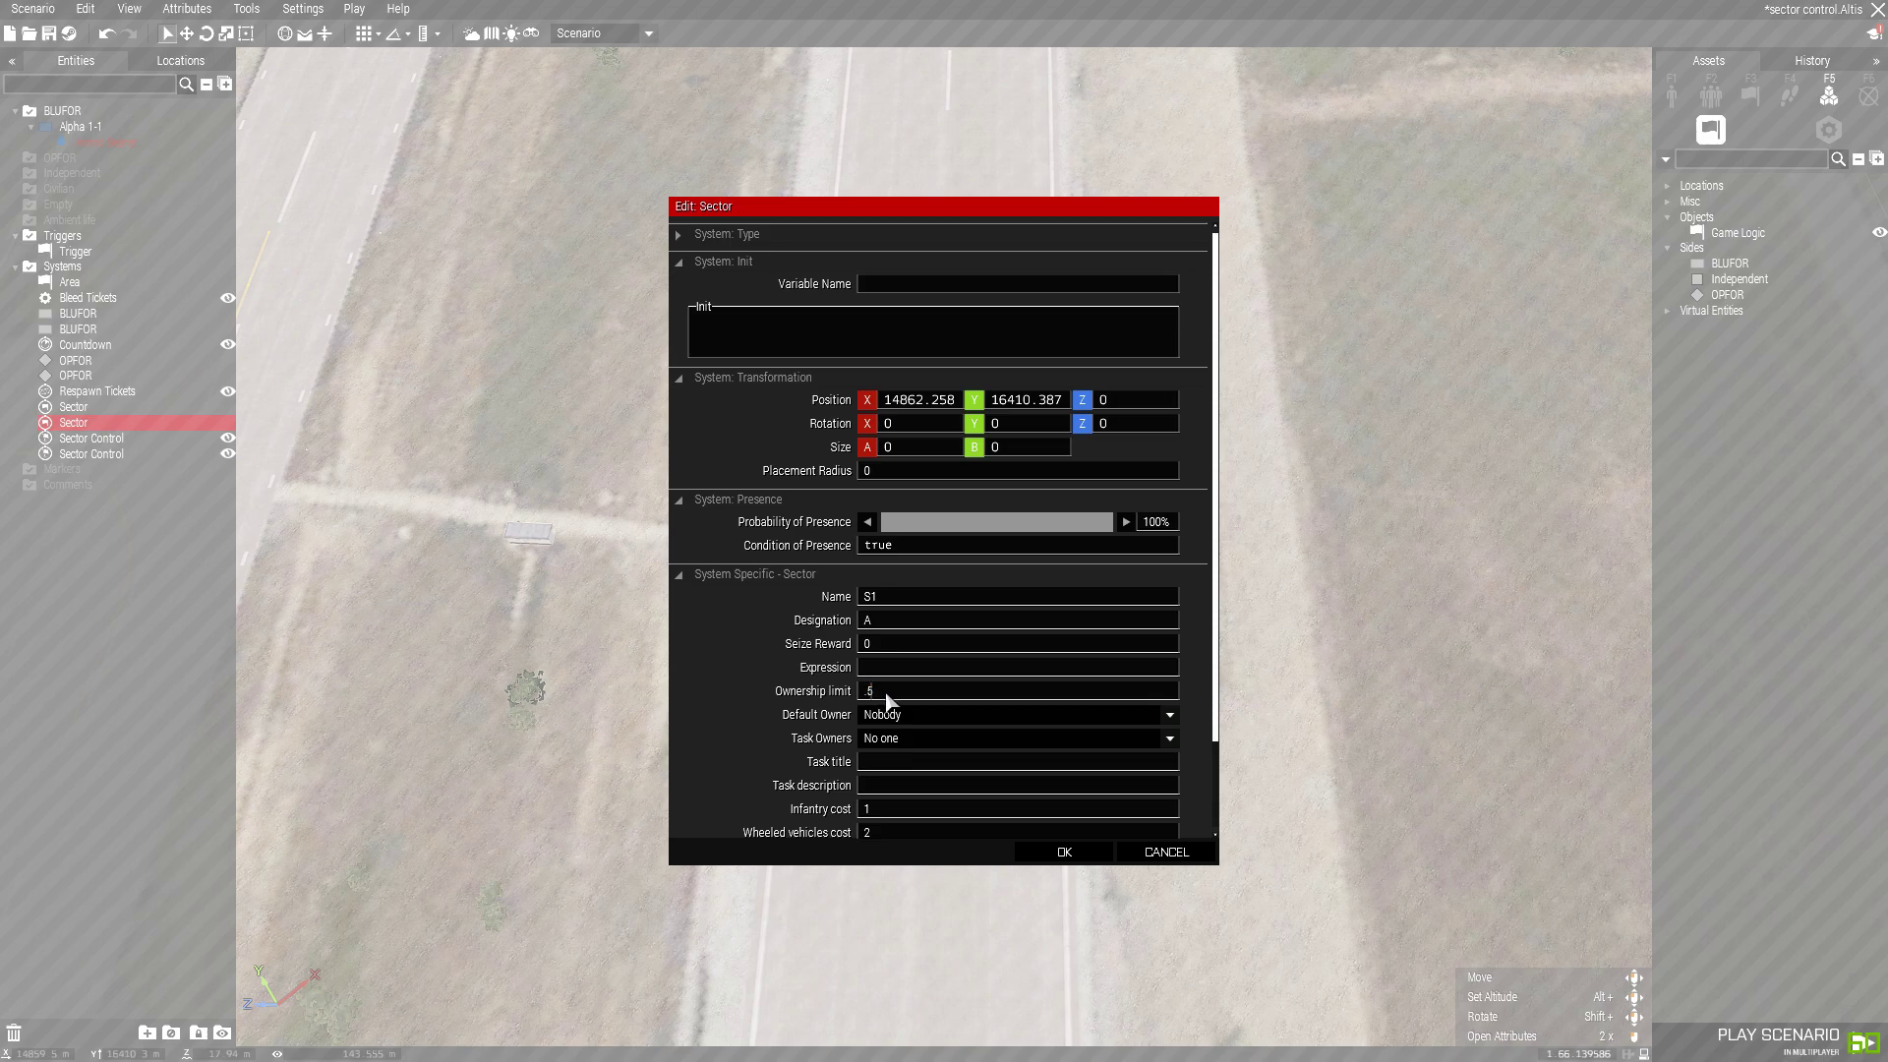
left_click_drag(891, 696, 860, 693)
left_click_drag(880, 693, 865, 692)
type(".7")
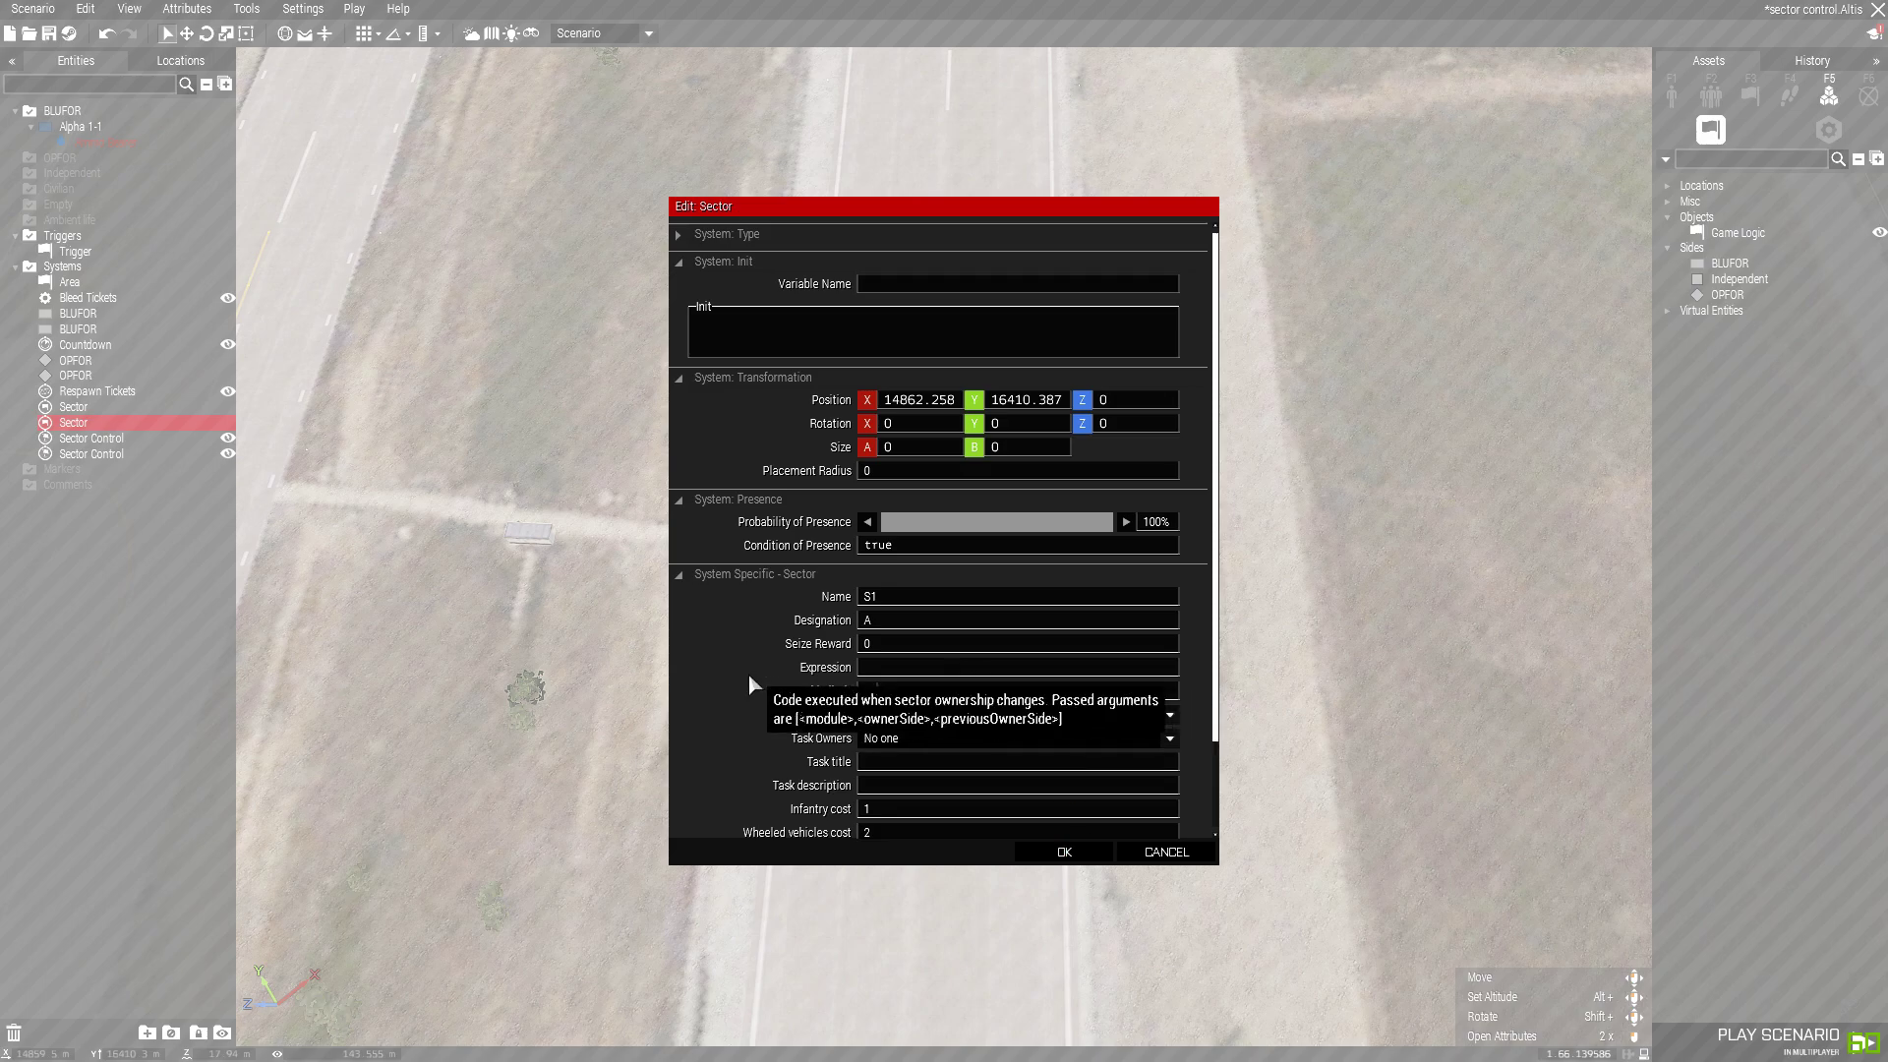
left_click(907, 714)
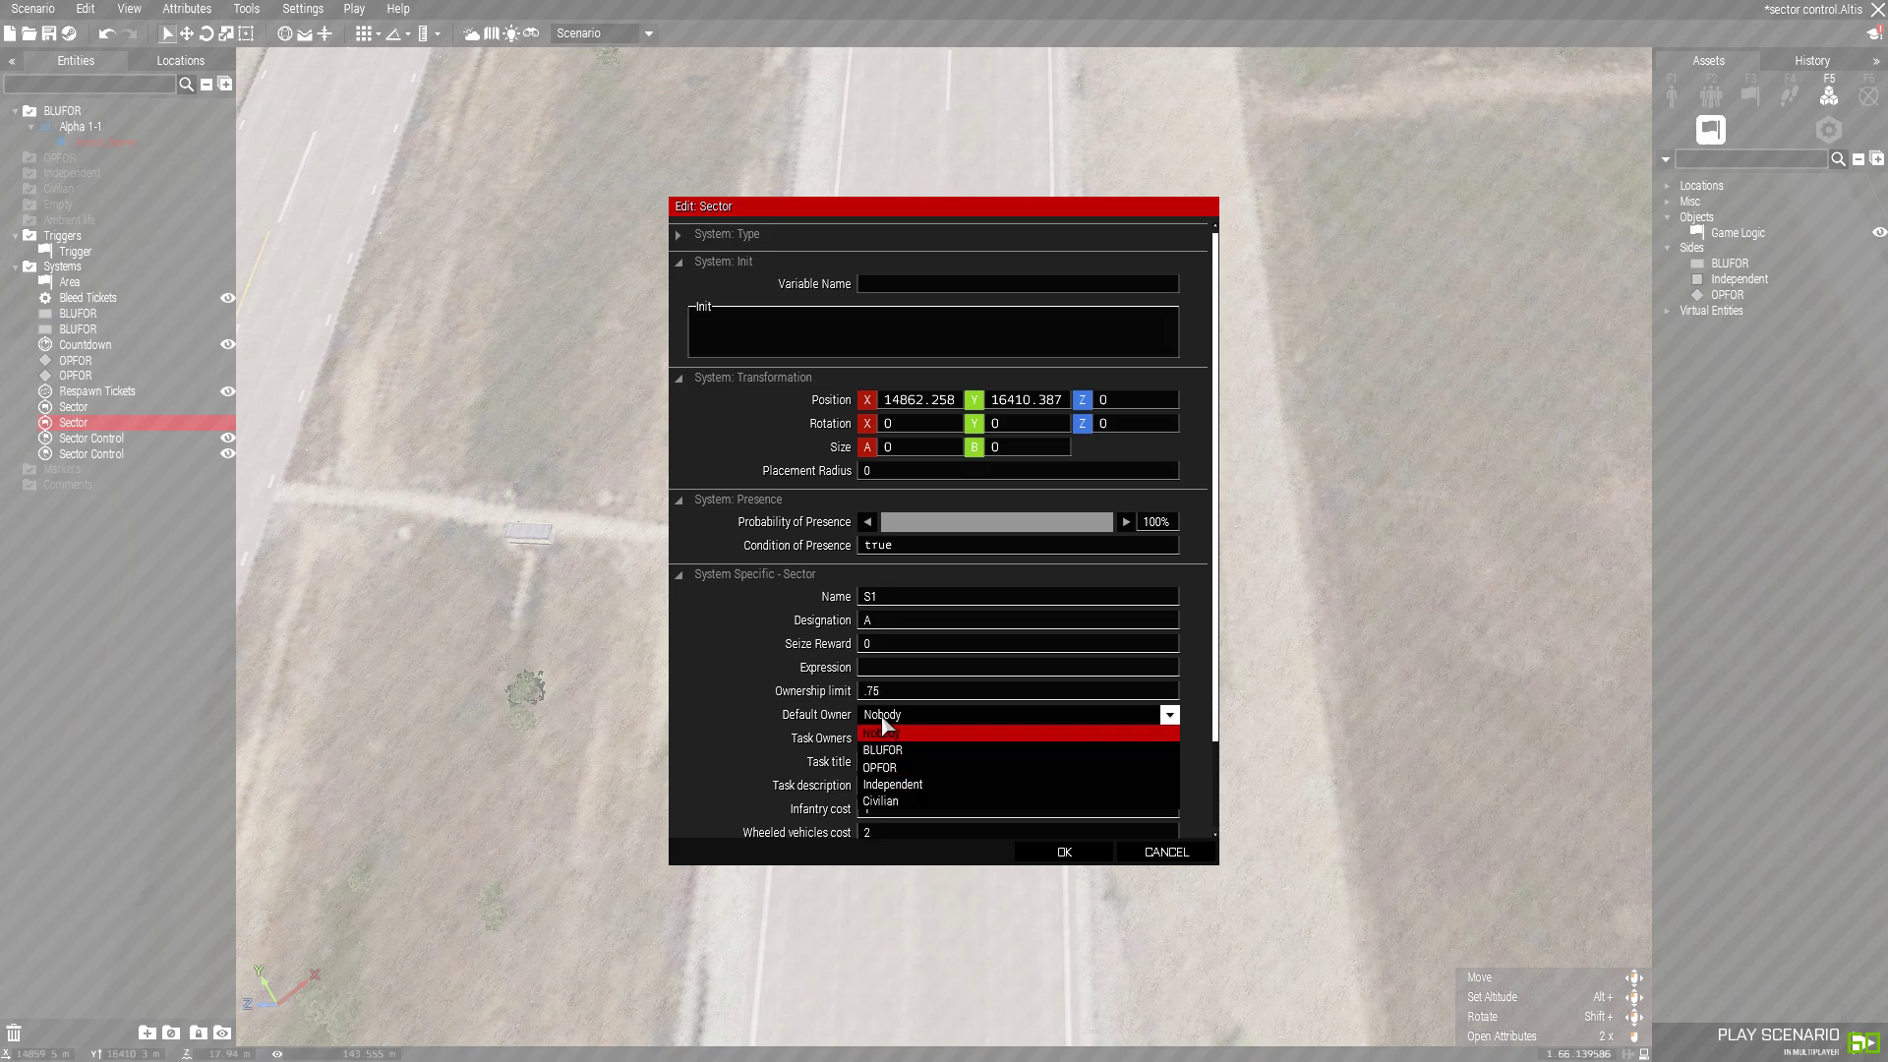
left_click(884, 733)
left_click(876, 722)
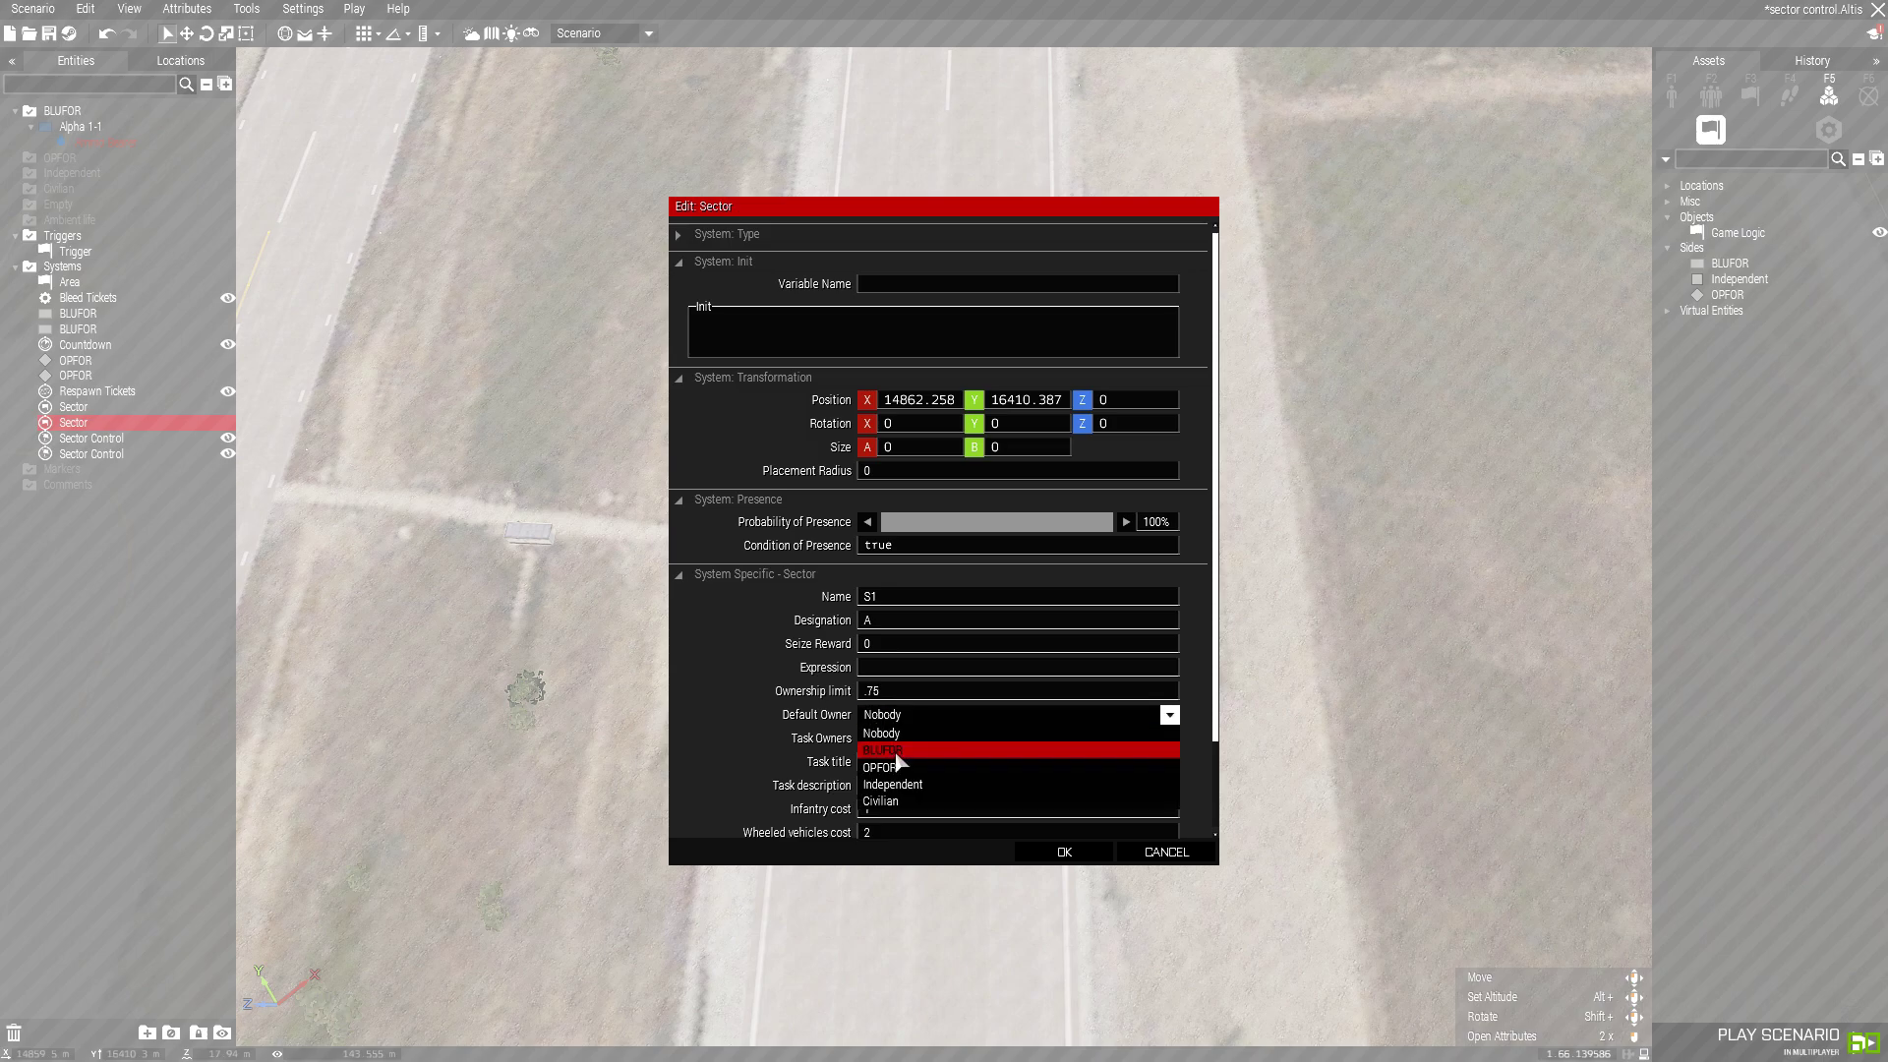
left_click(892, 732)
left_click(1067, 852)
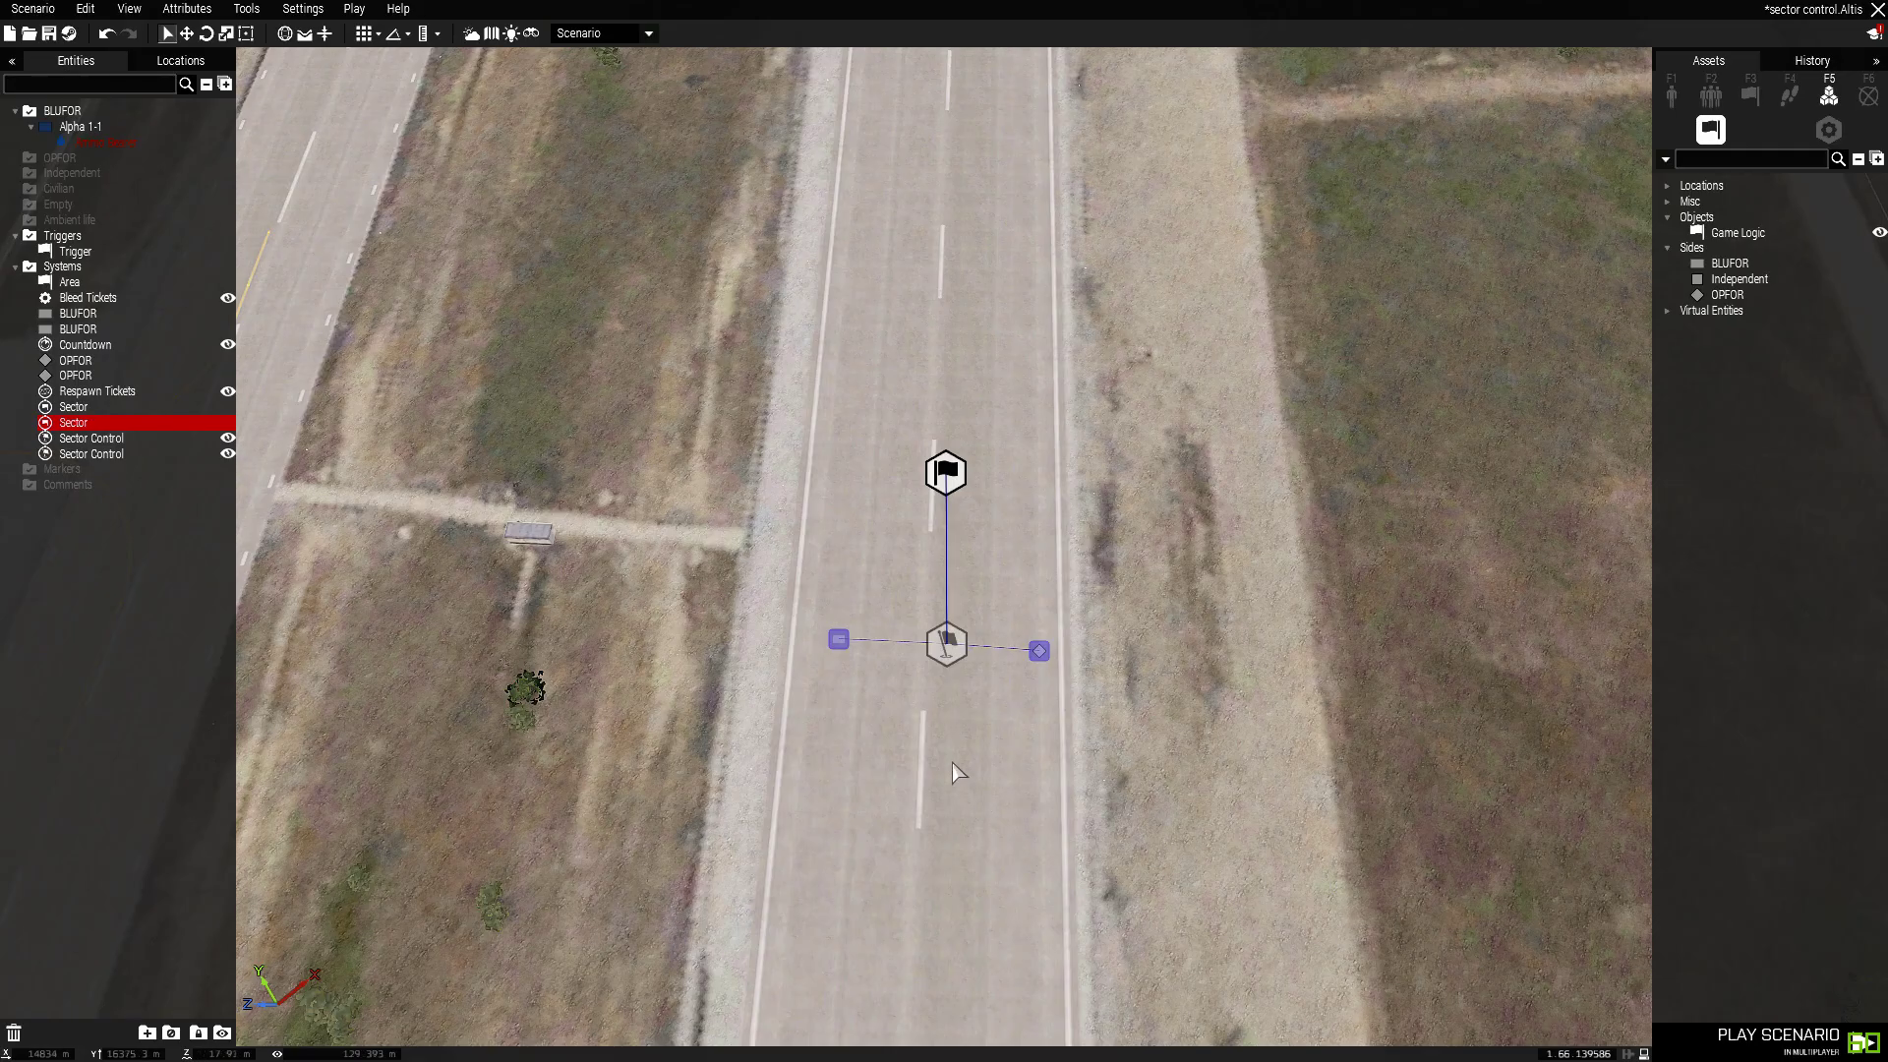
Step: Set the new Sector's Default Owner to BLUFOR
double_click(946, 470)
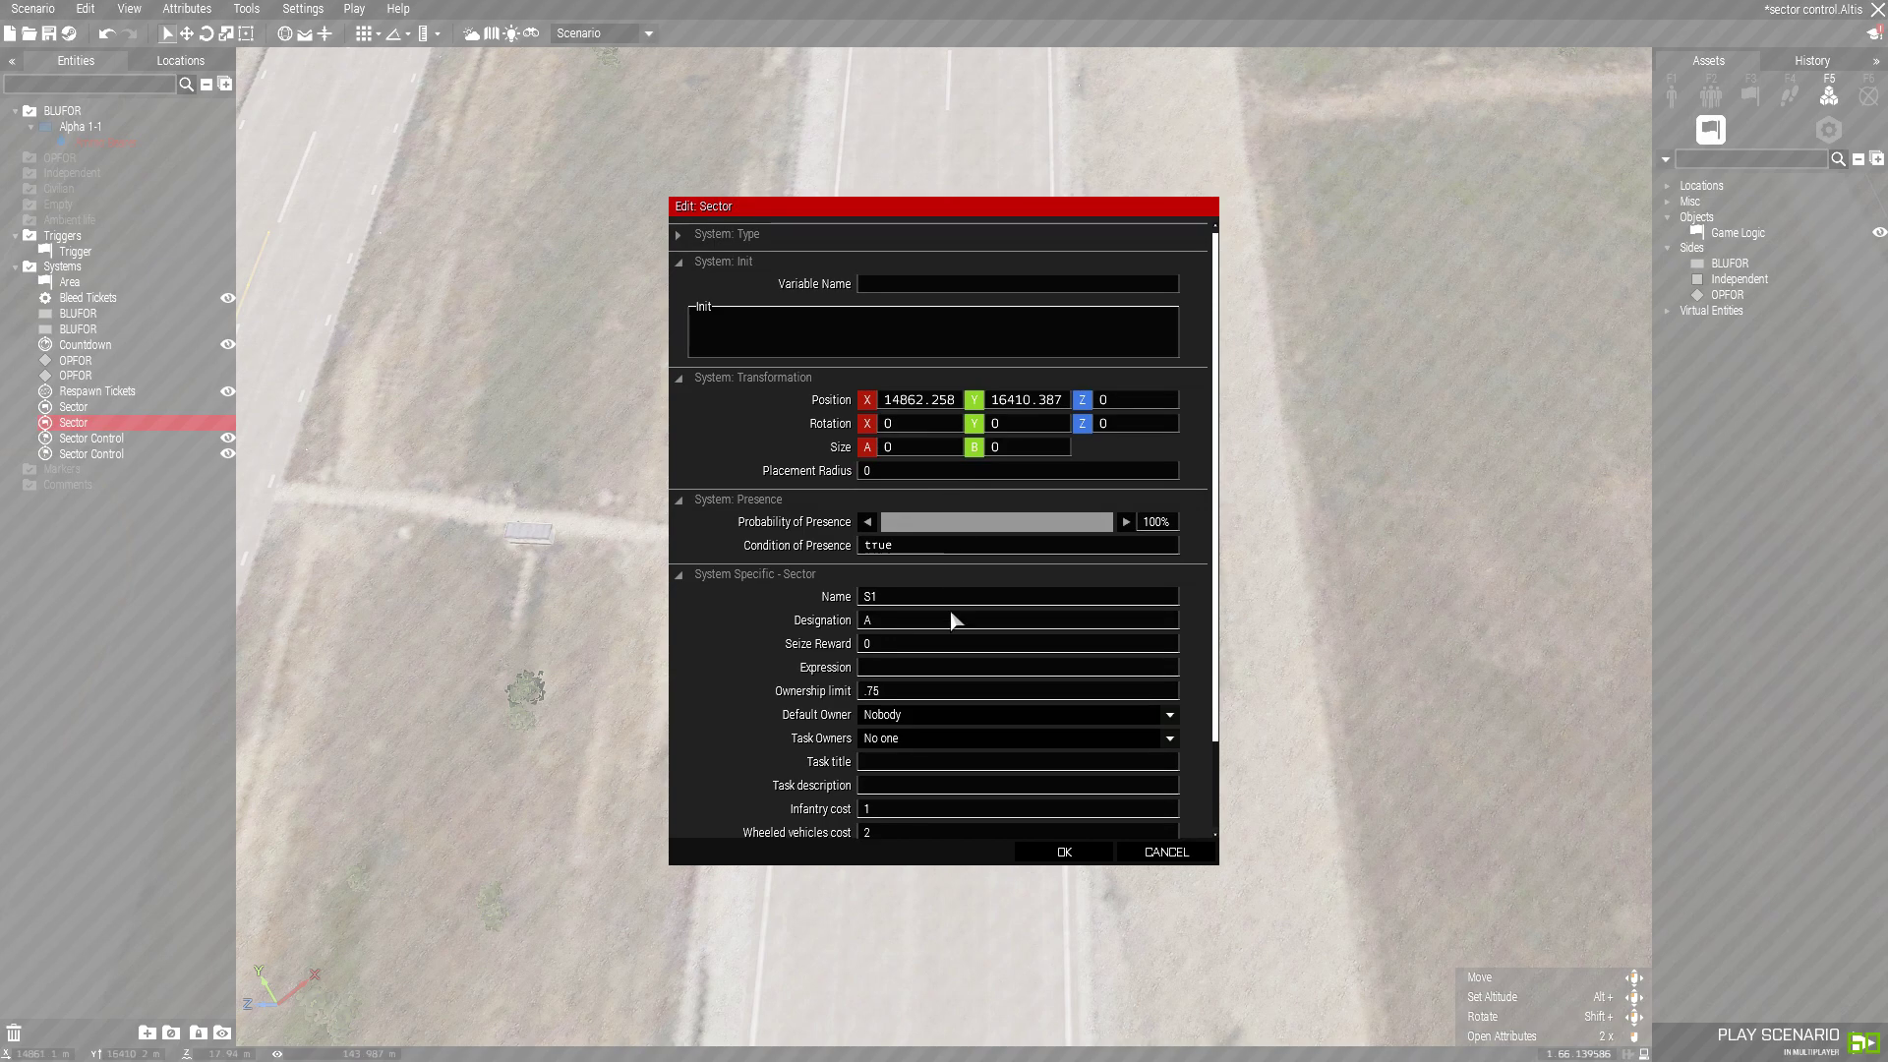
left_click(948, 714)
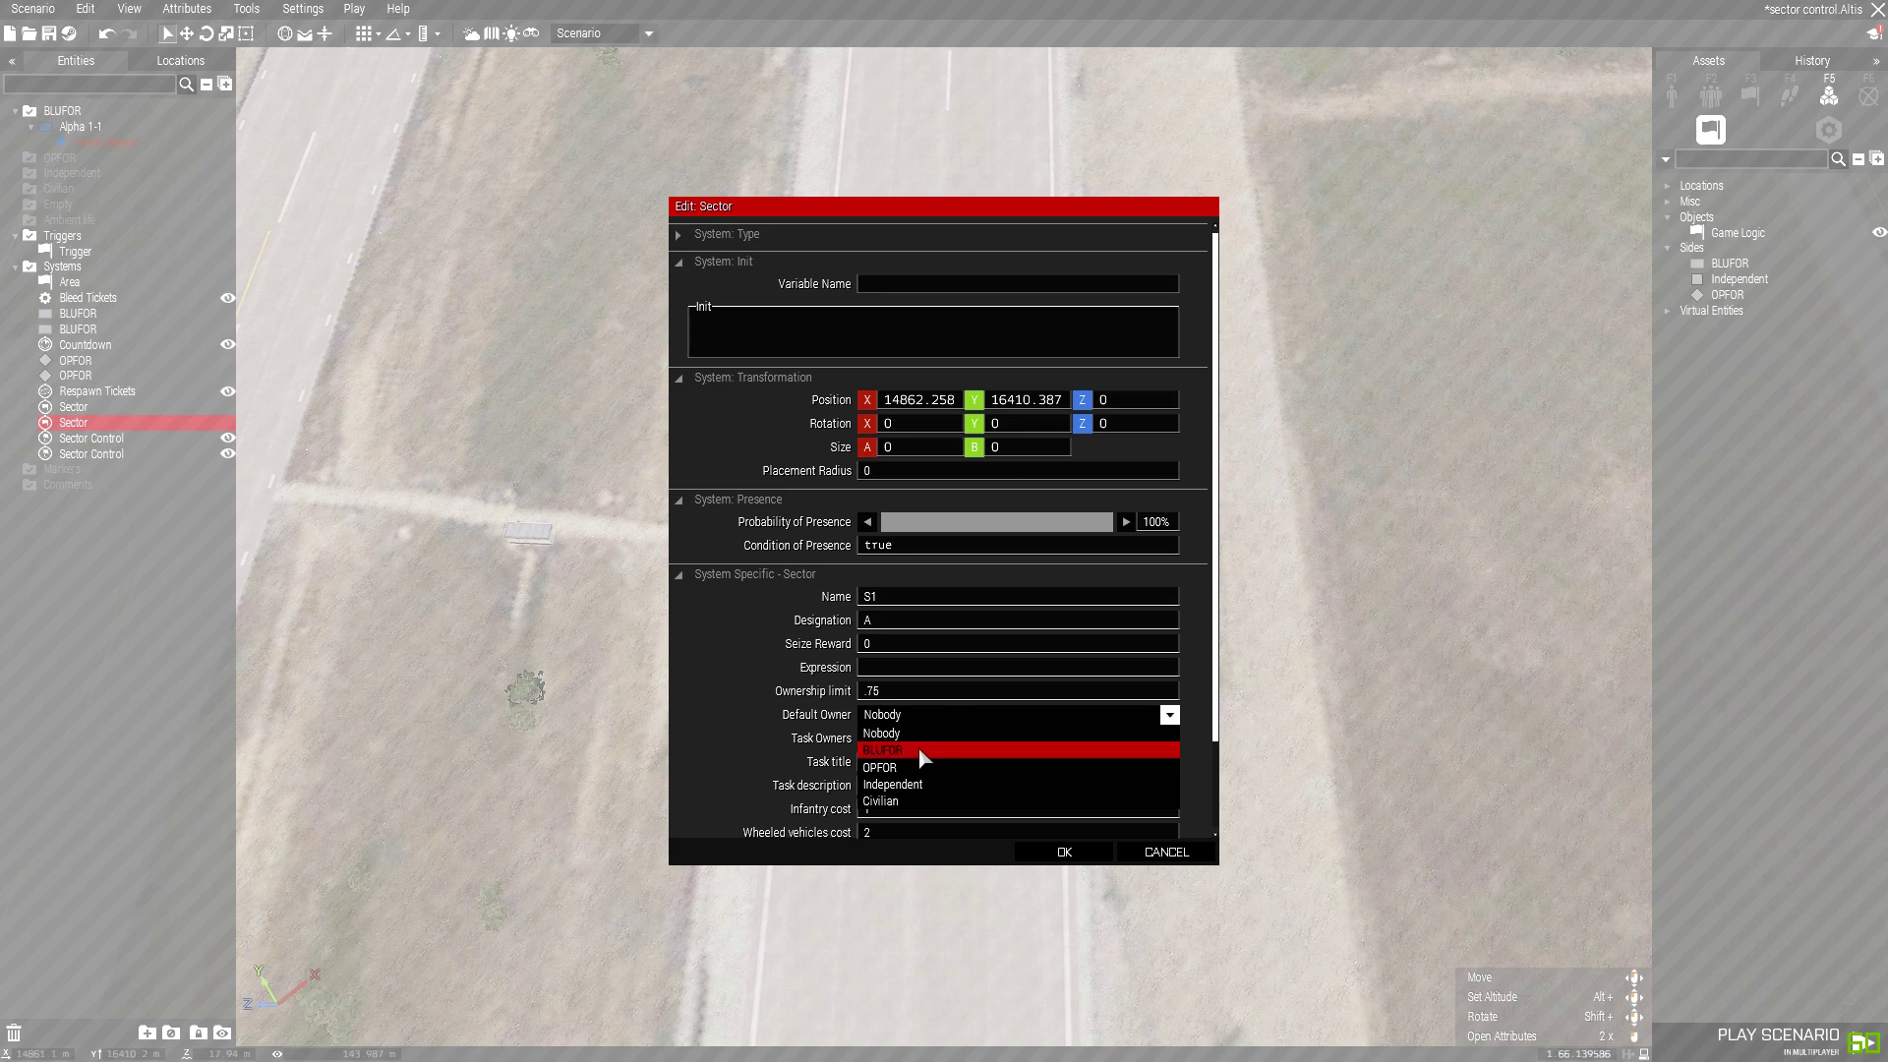
left_click(925, 751)
left_click(1052, 863)
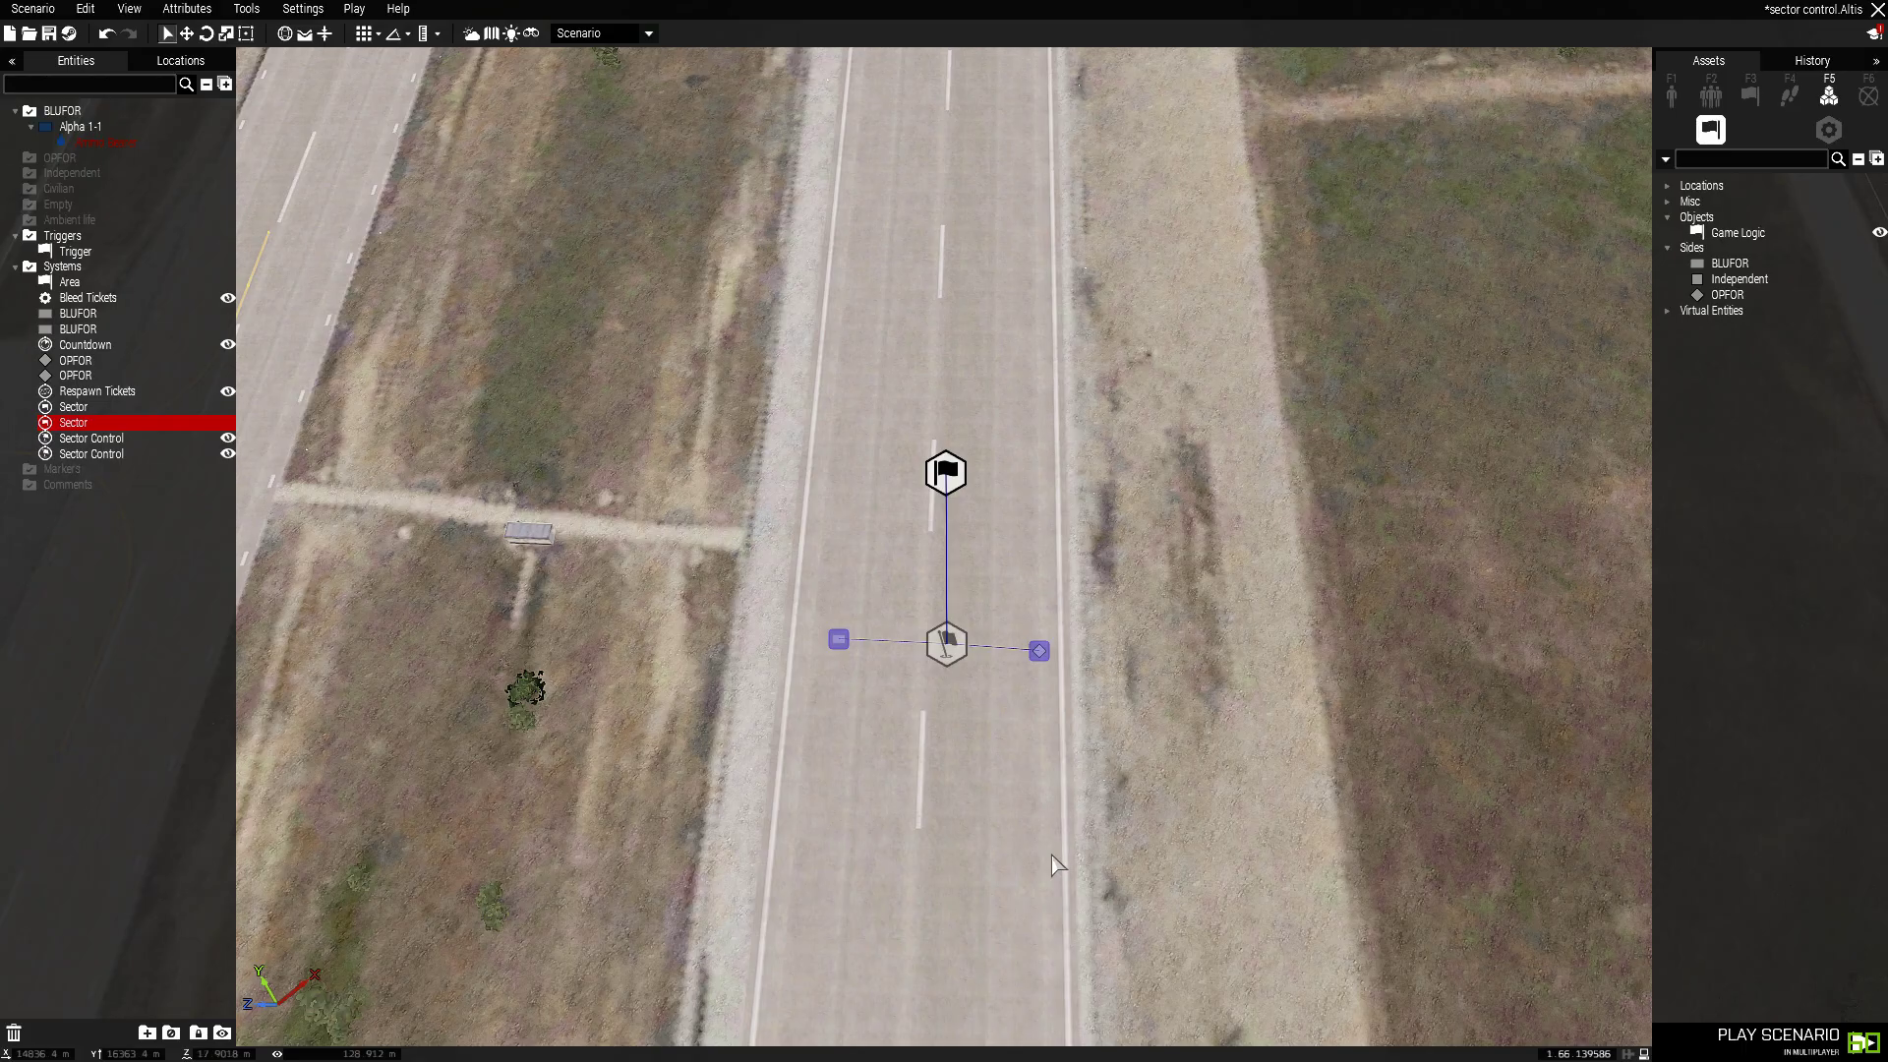
Step: Change the new Sector's Default Owner back to Nobody
double_click(946, 472)
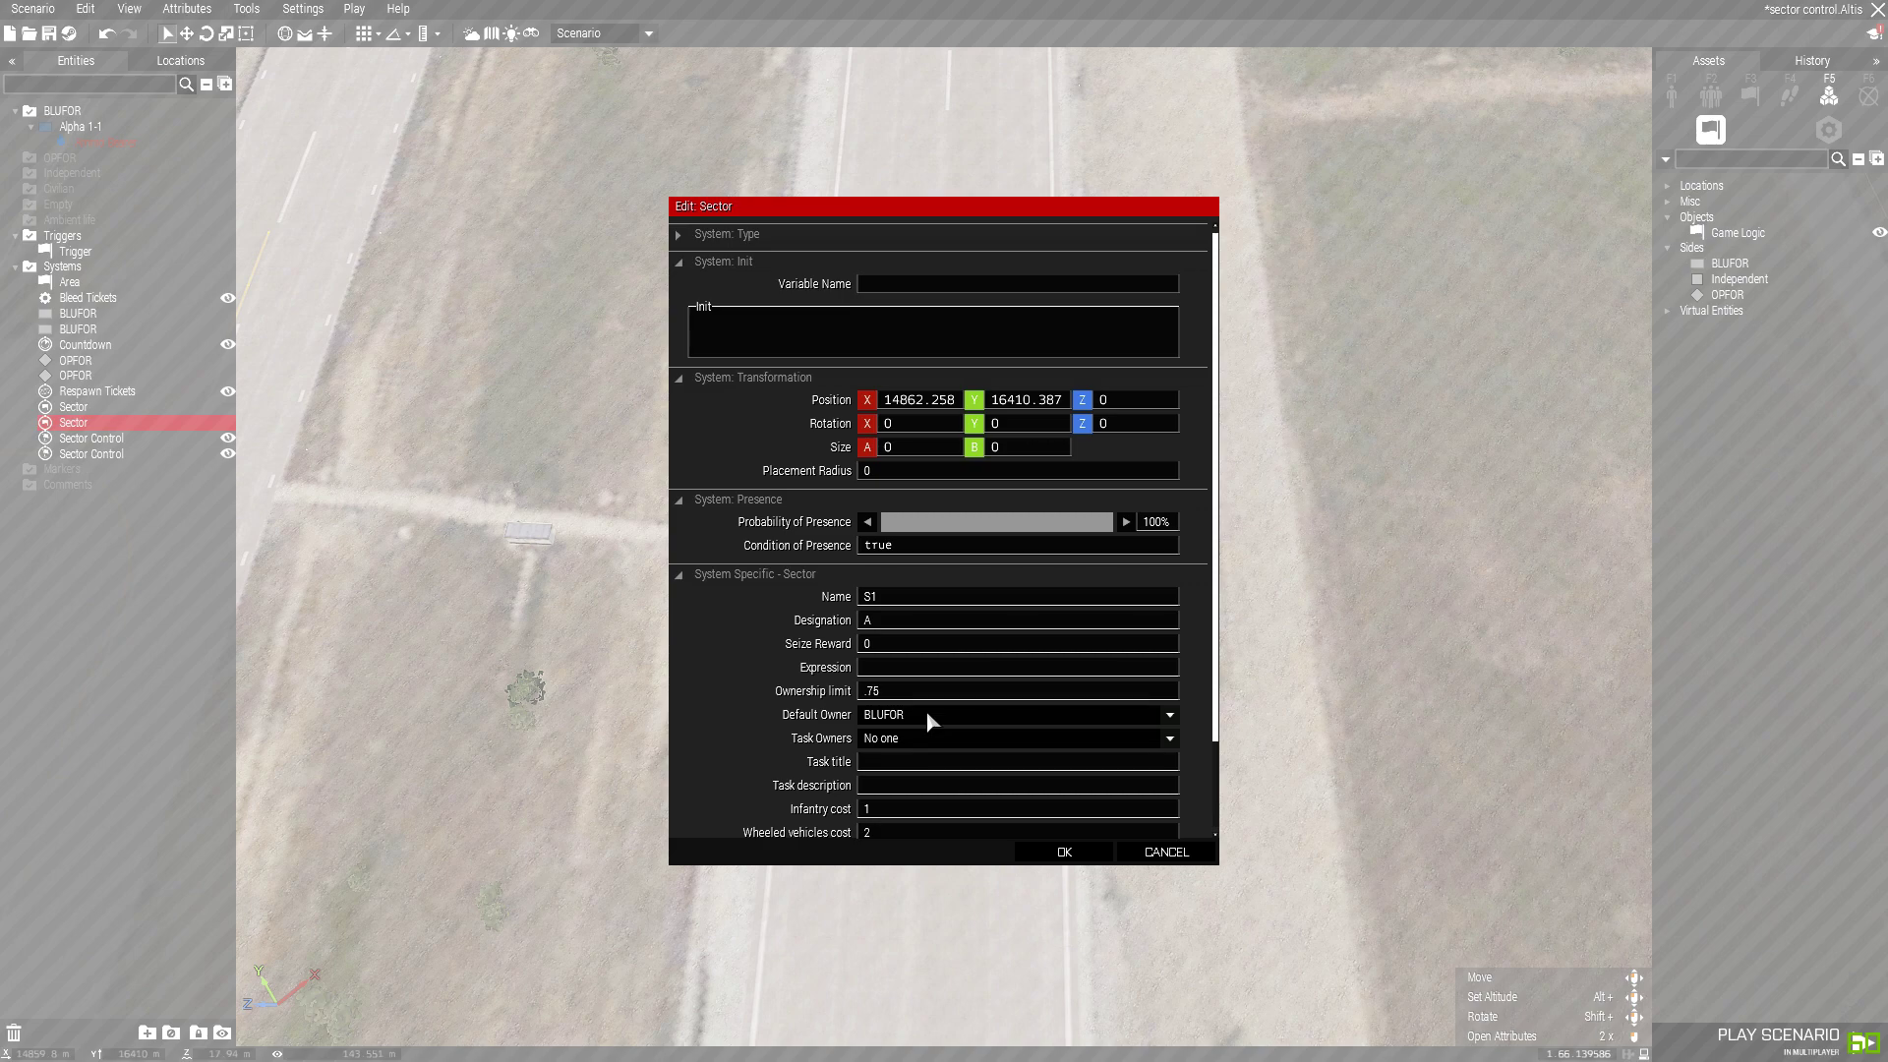
left_click(928, 718)
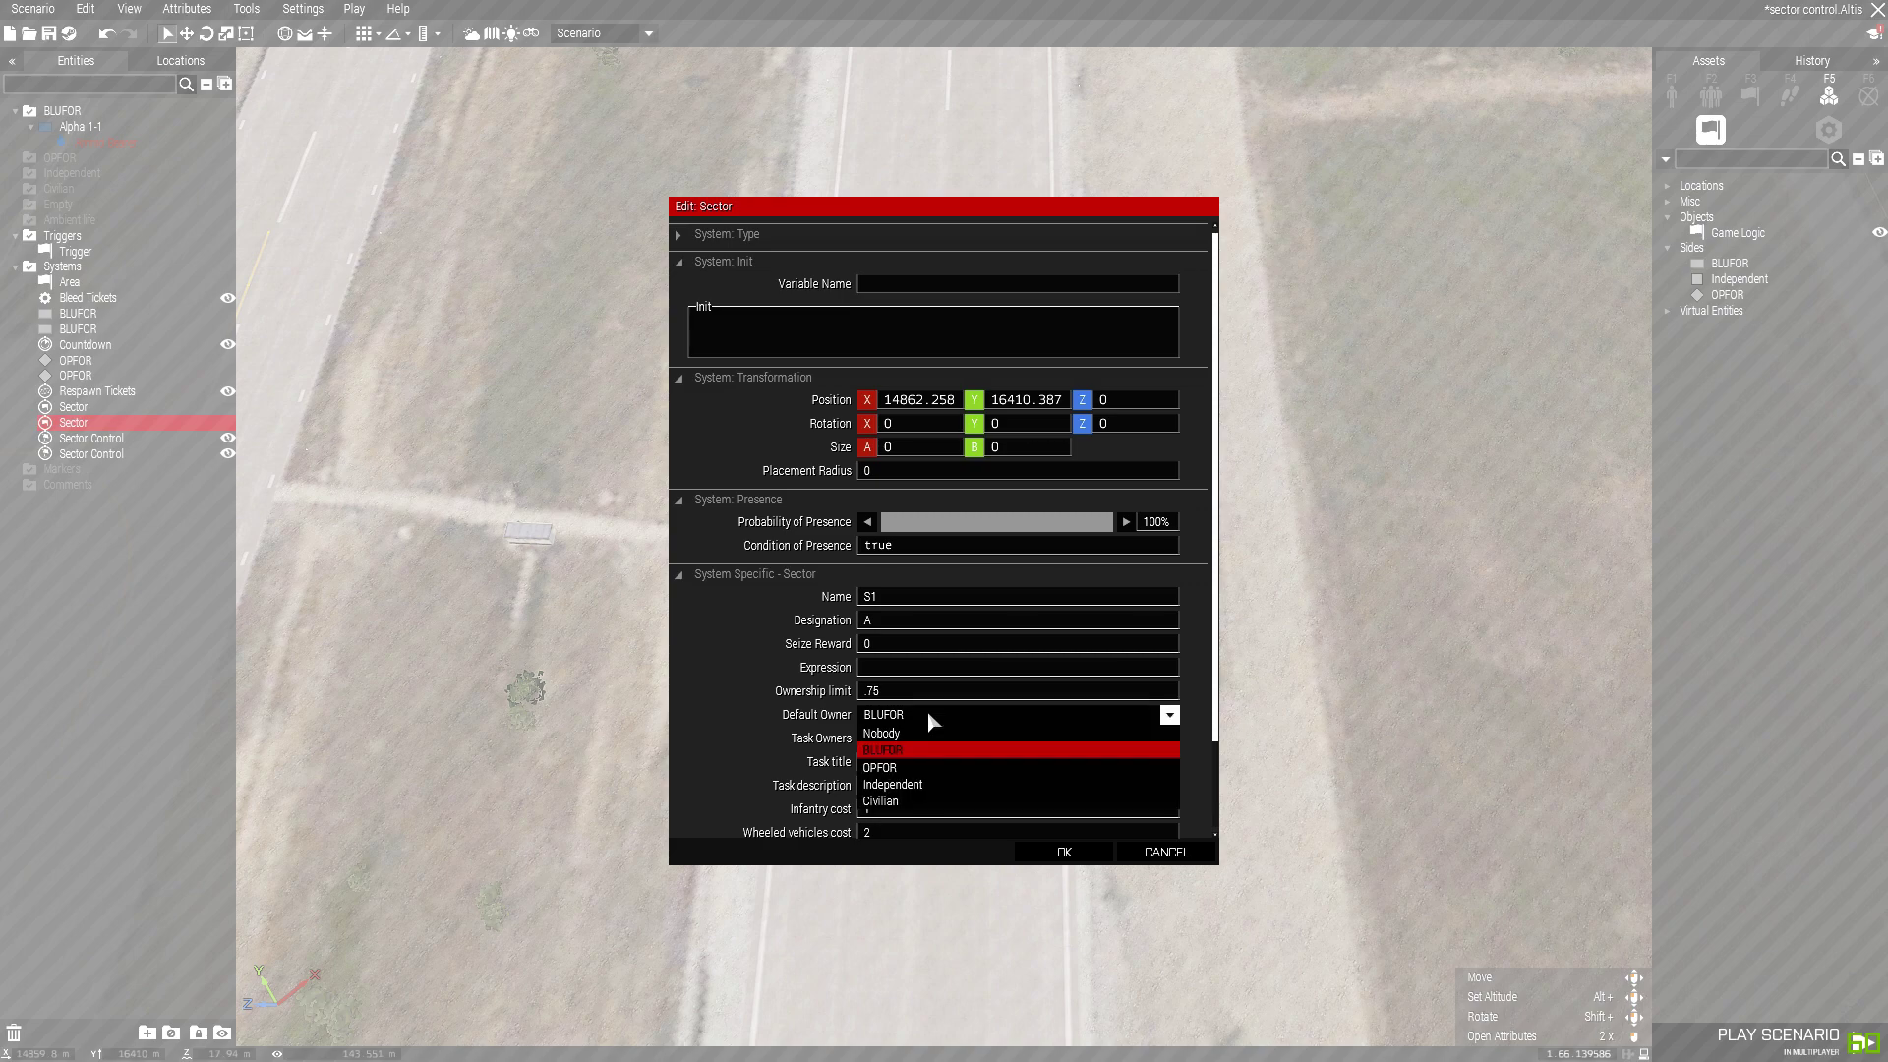
left_click(931, 736)
left_click(1064, 851)
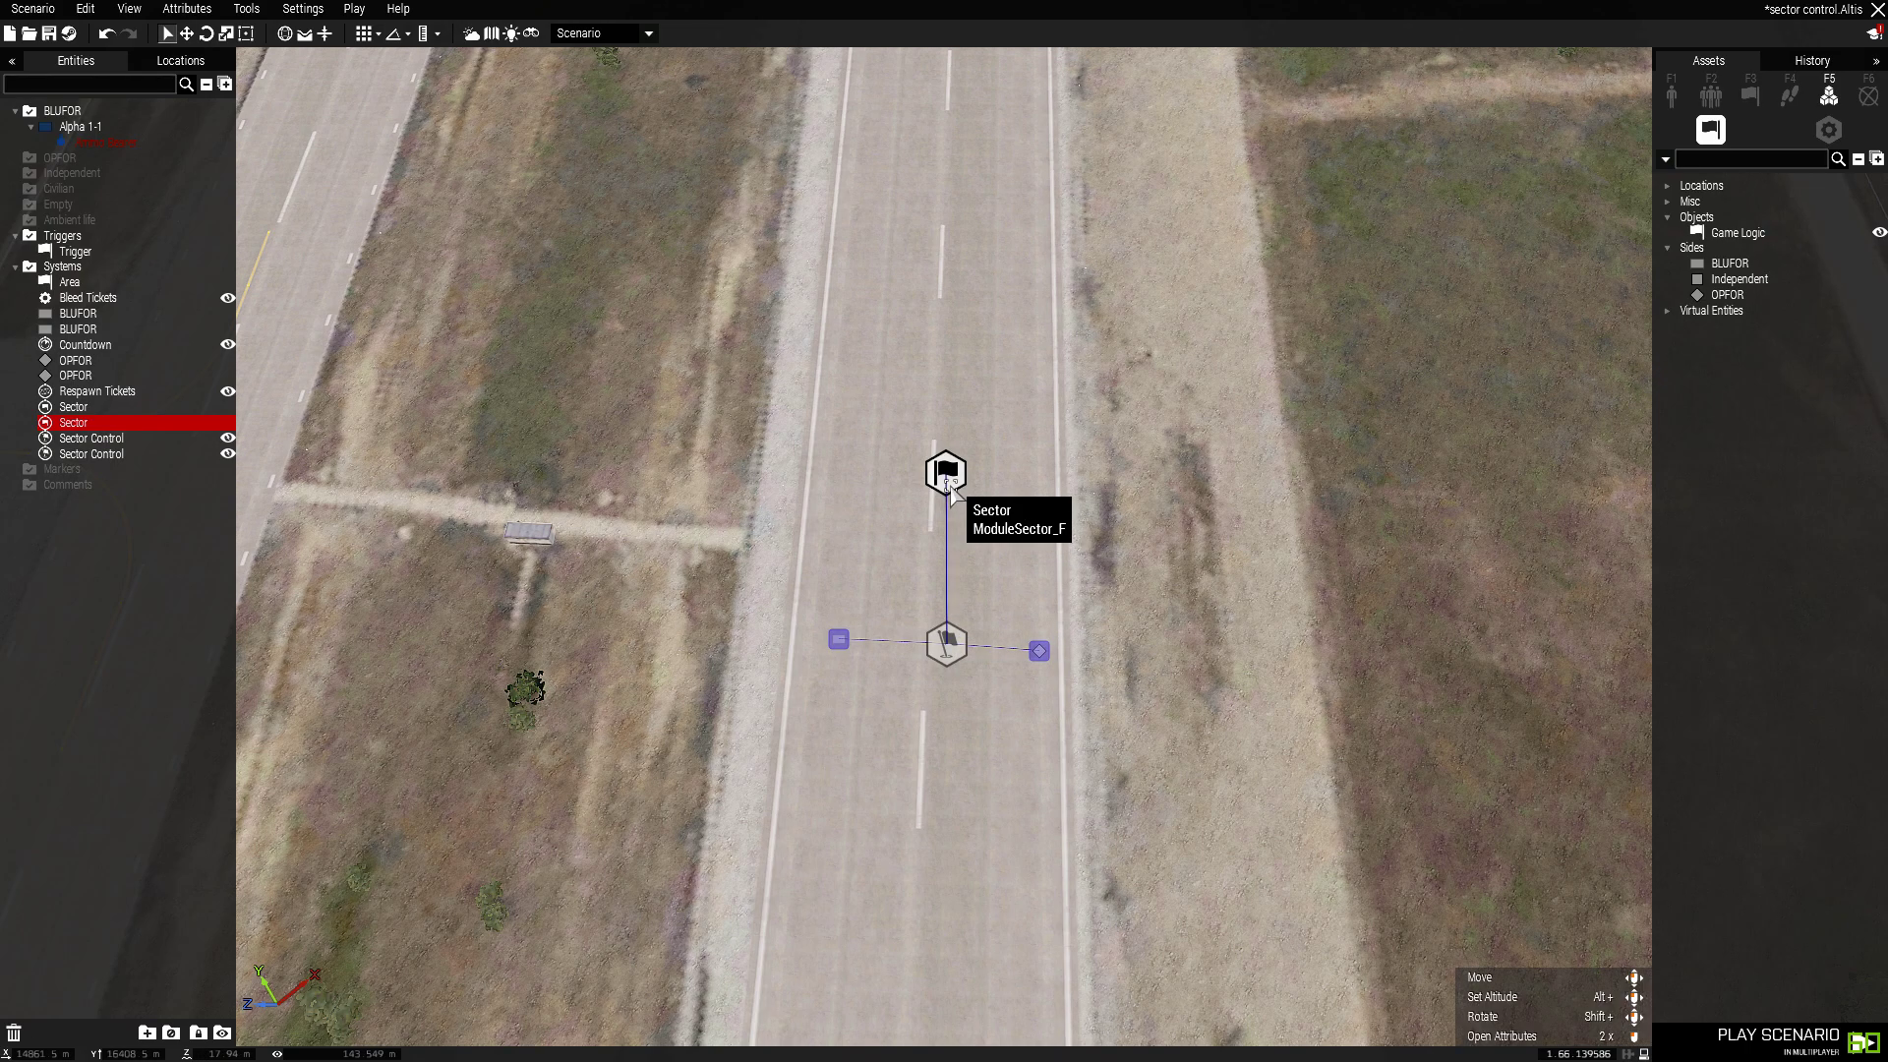
scroll(875, 560, "down", 5)
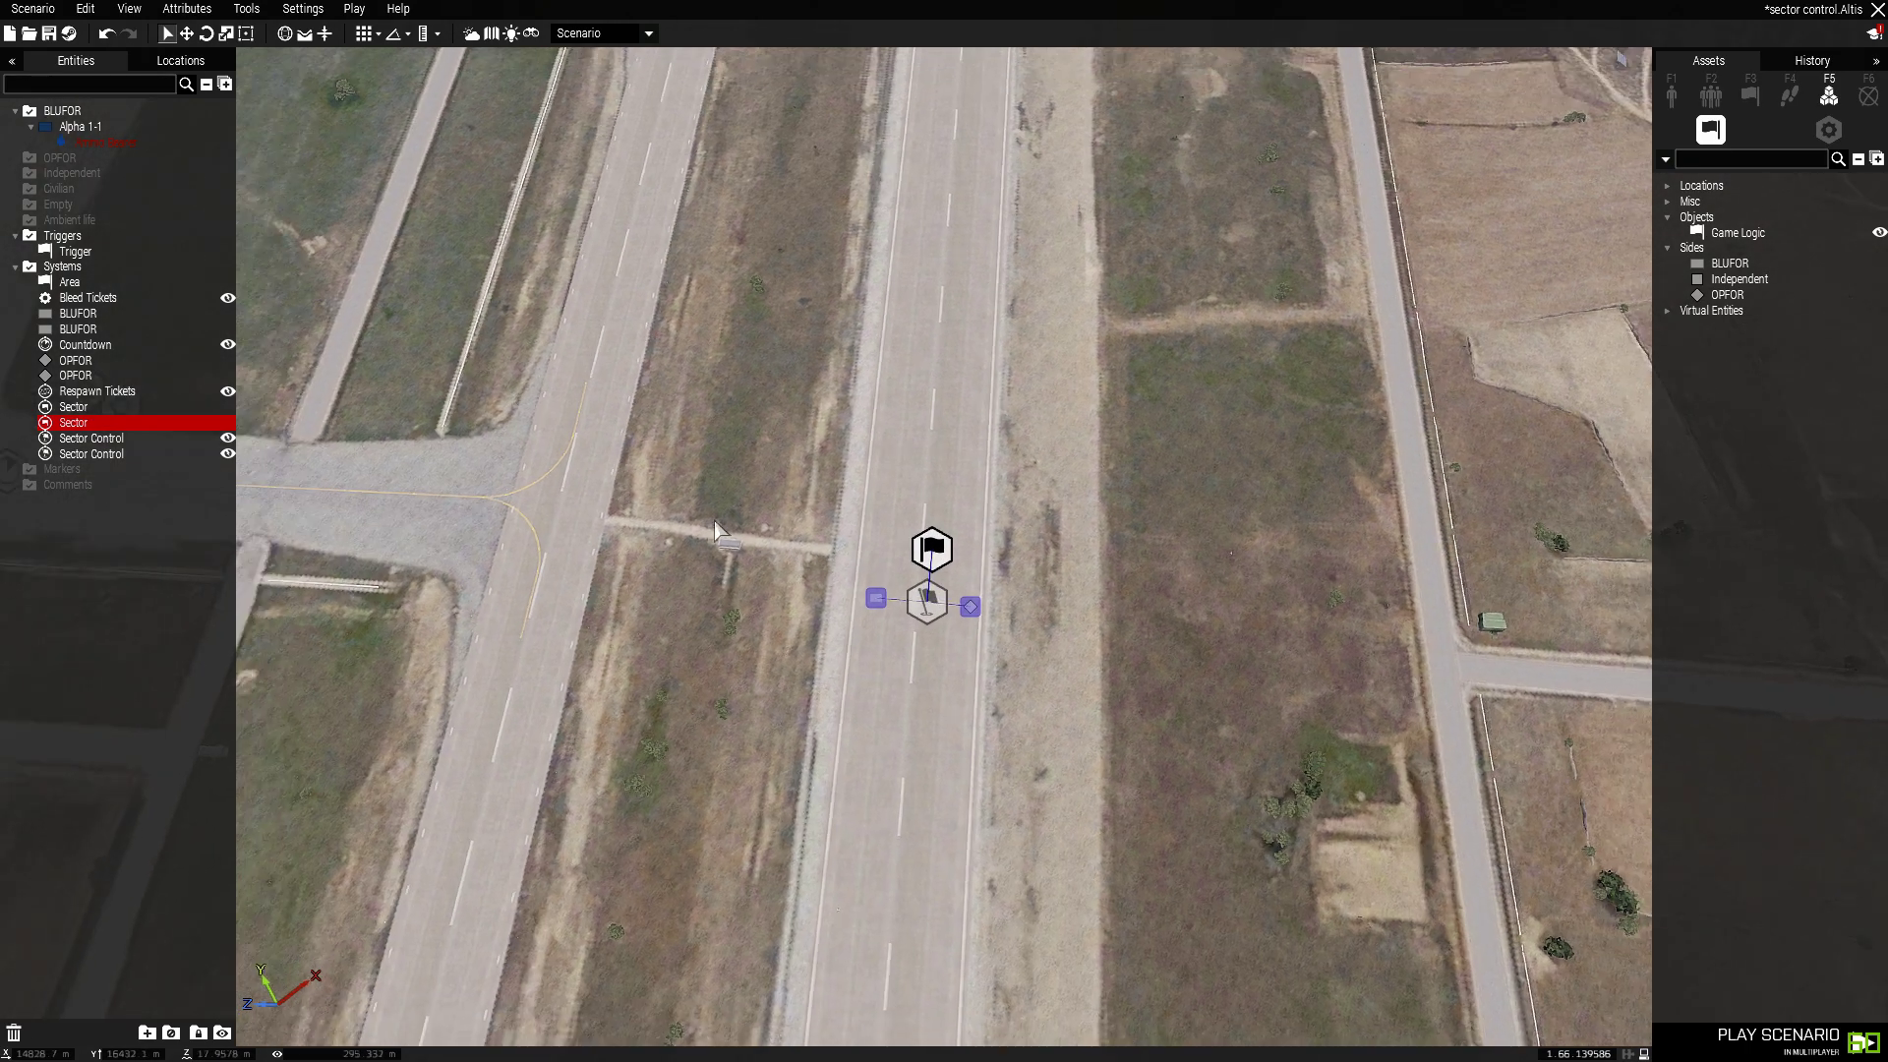
right_click_drag(715, 523, 441, 490)
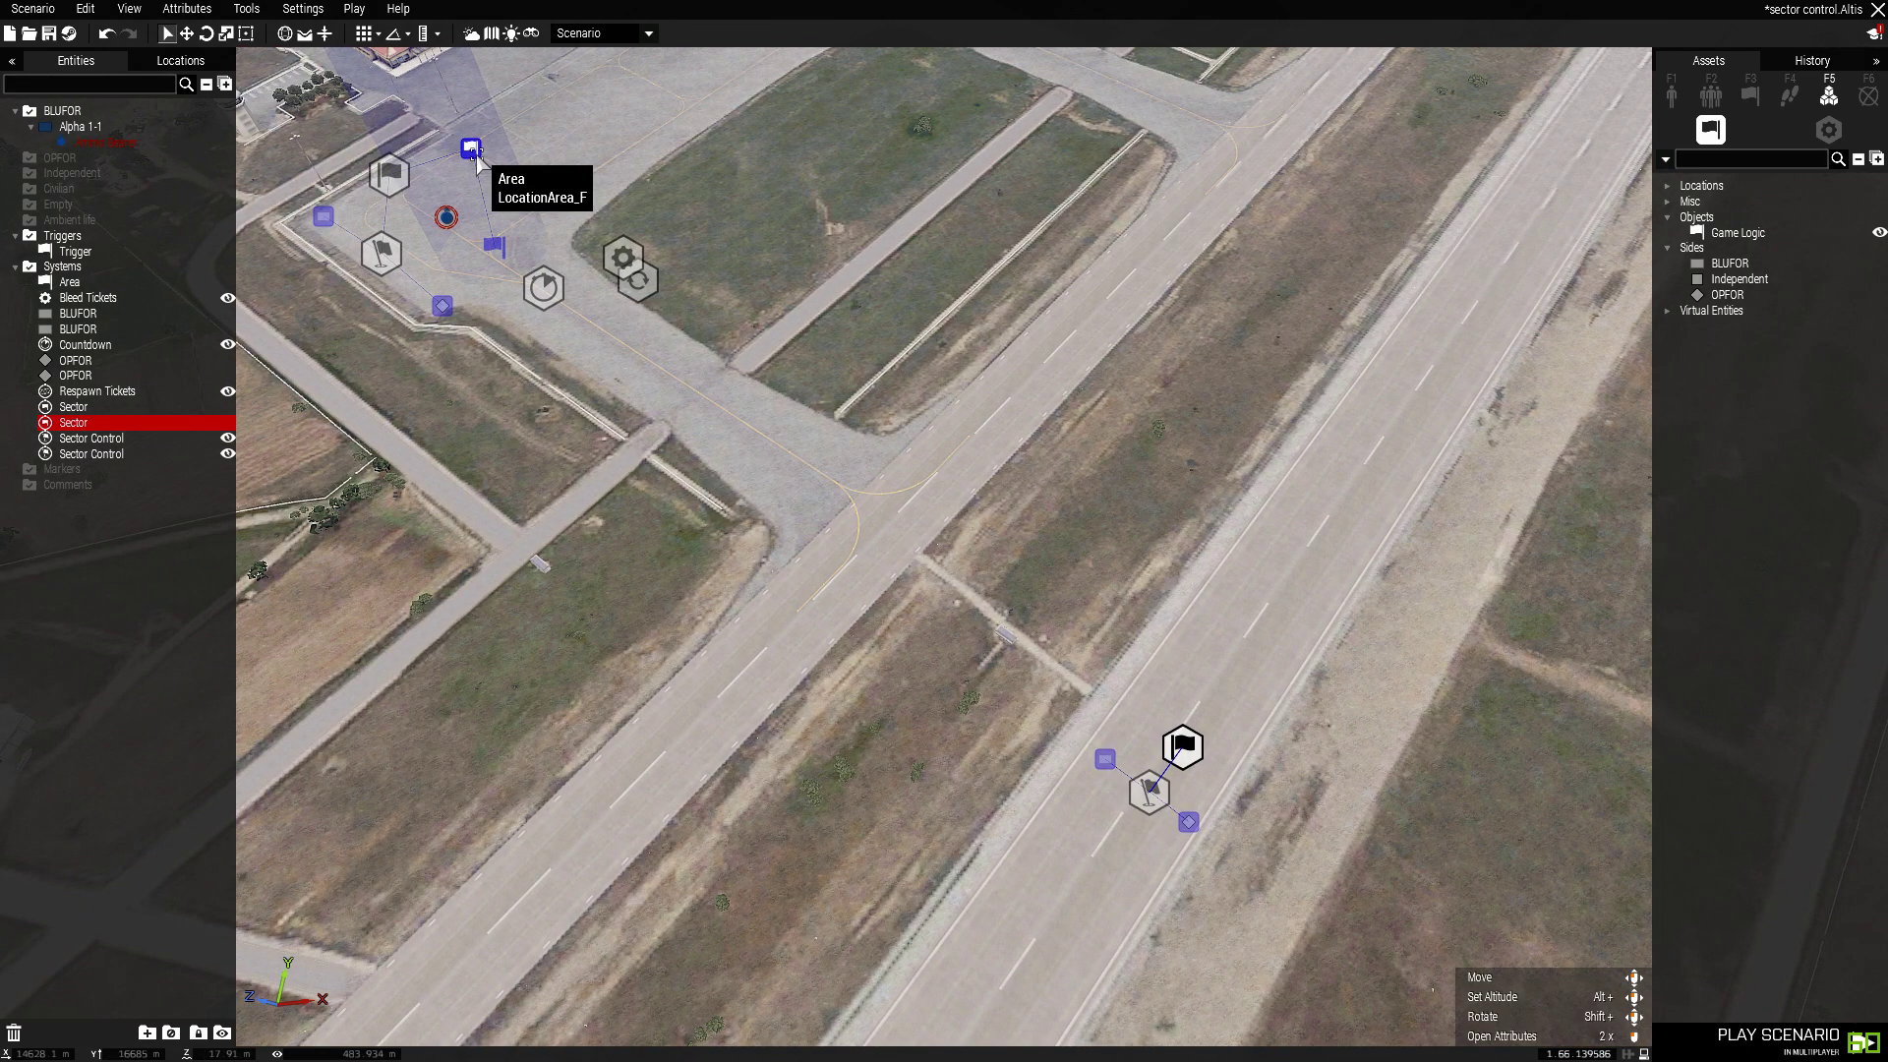
Step: Place an Area location on the runway just beyond the new Sector and check its attributes
right_click_drag(440, 164, 1029, 375)
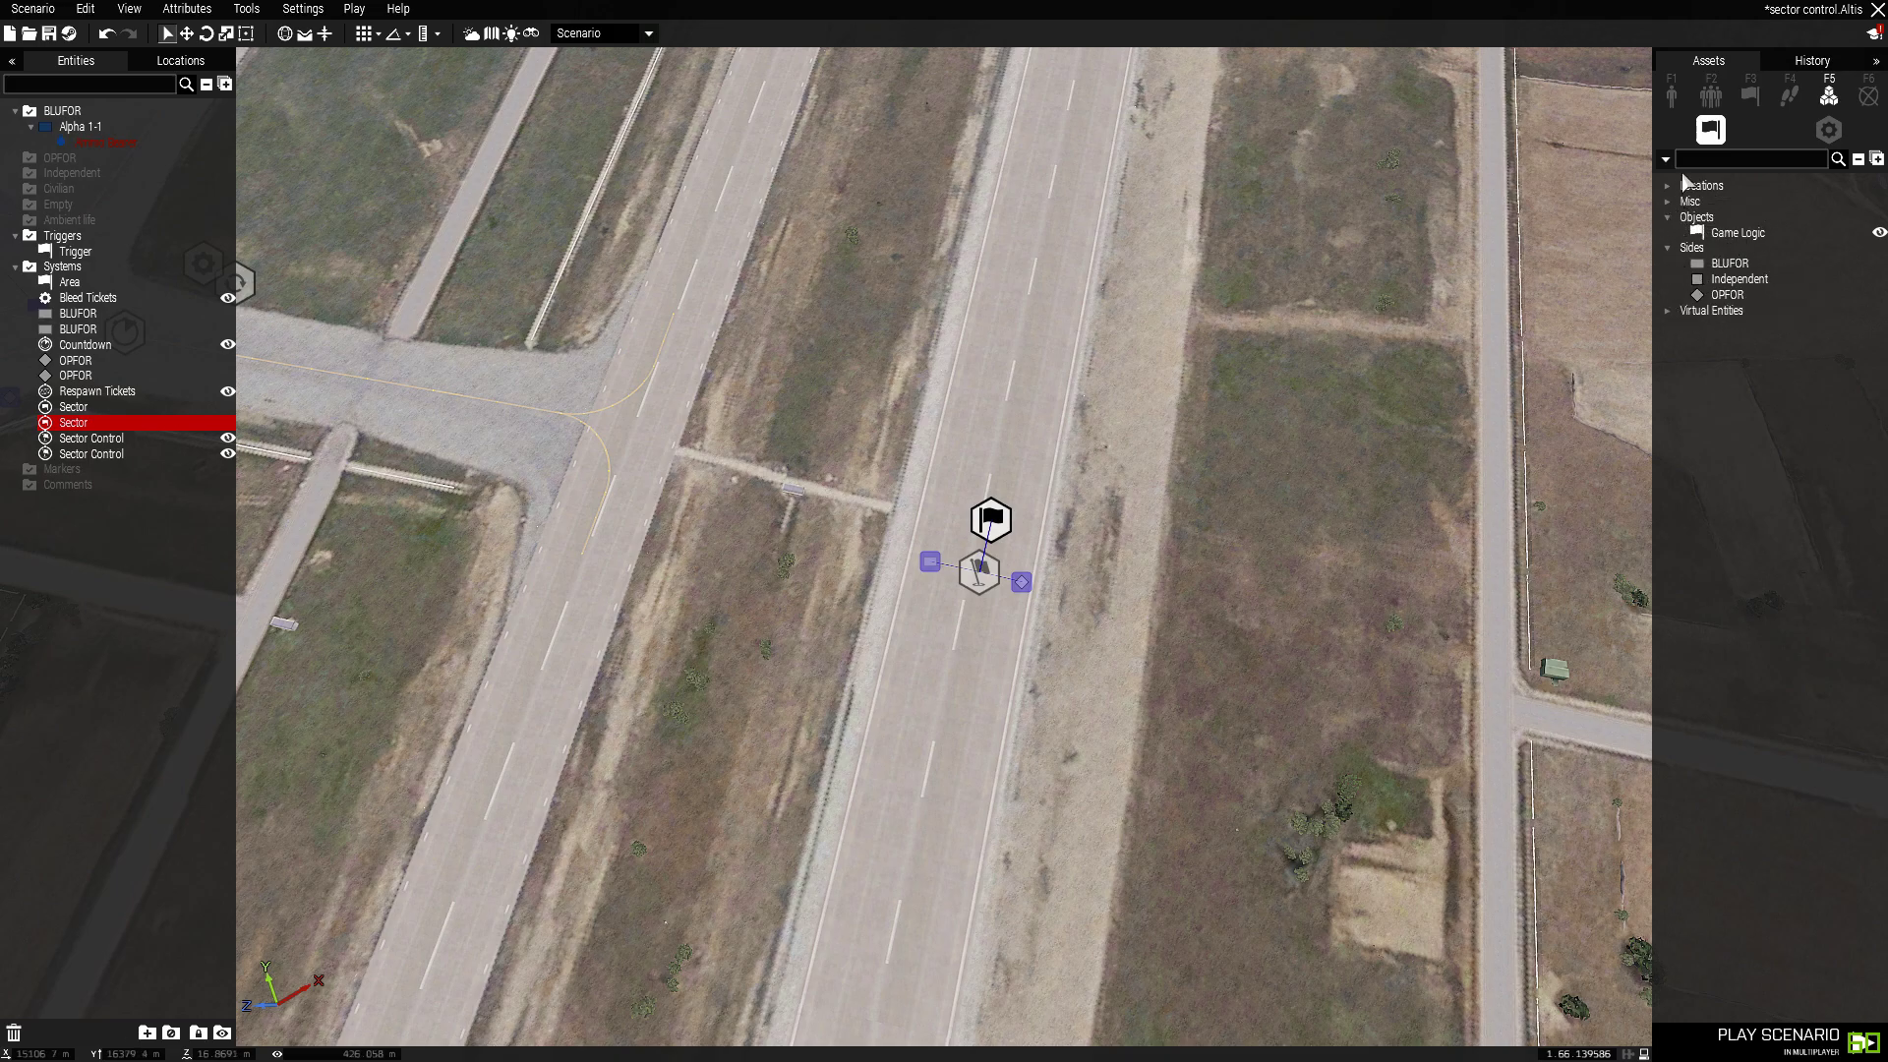
left_click(1750, 95)
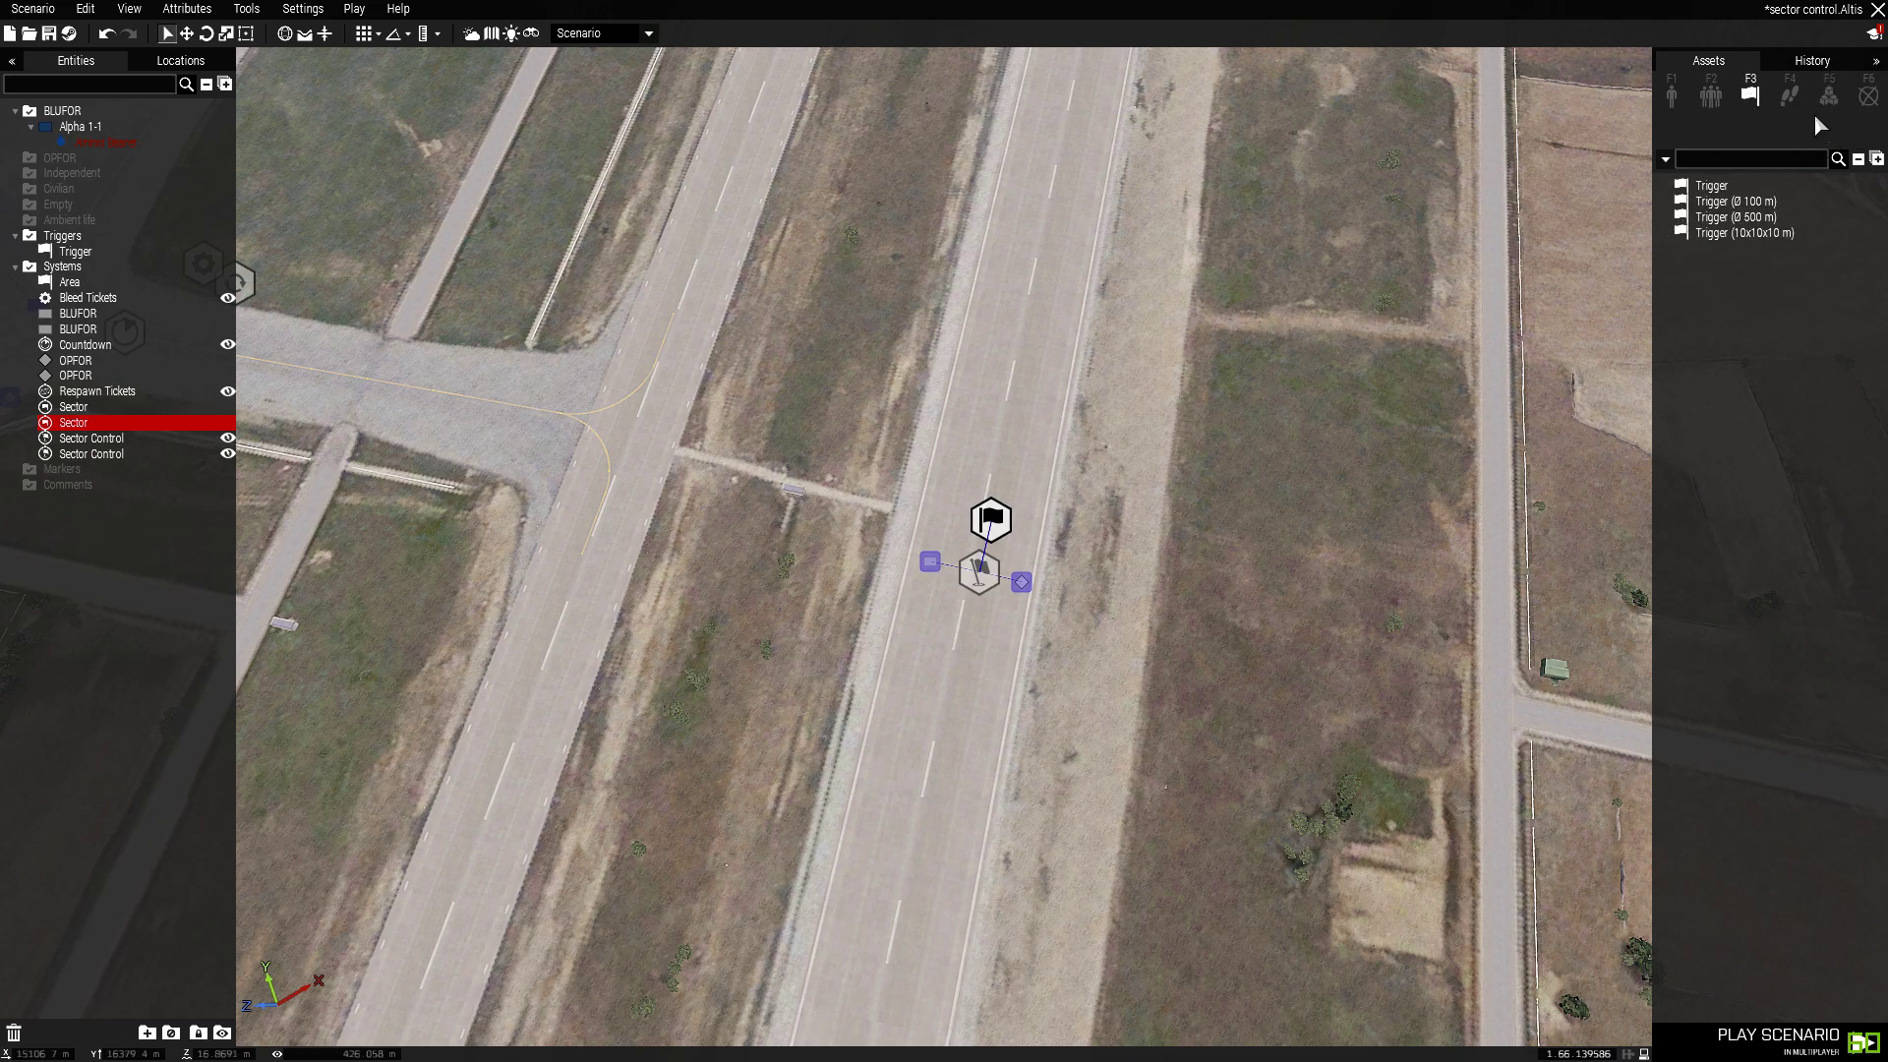
left_click(1828, 96)
left_click(1668, 187)
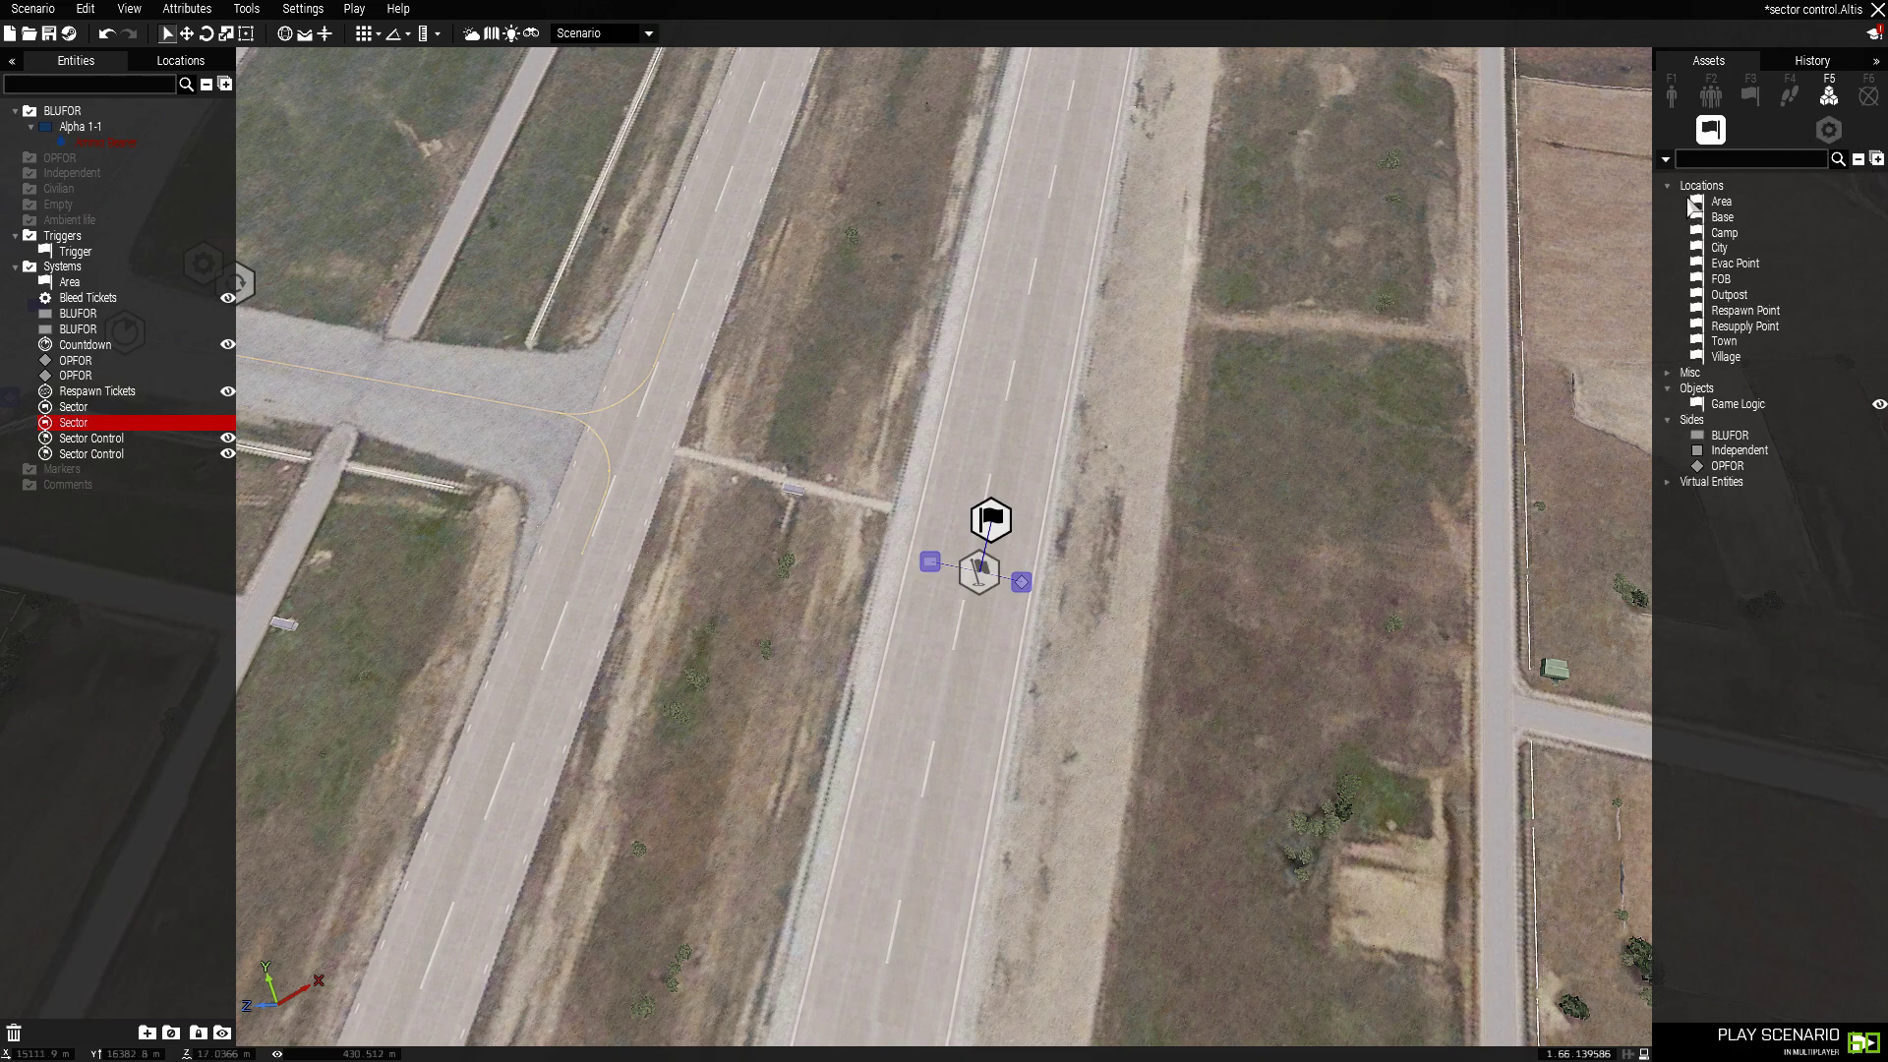
left_click(1720, 201)
left_click(1013, 432)
scroll(1039, 472, "up", 2)
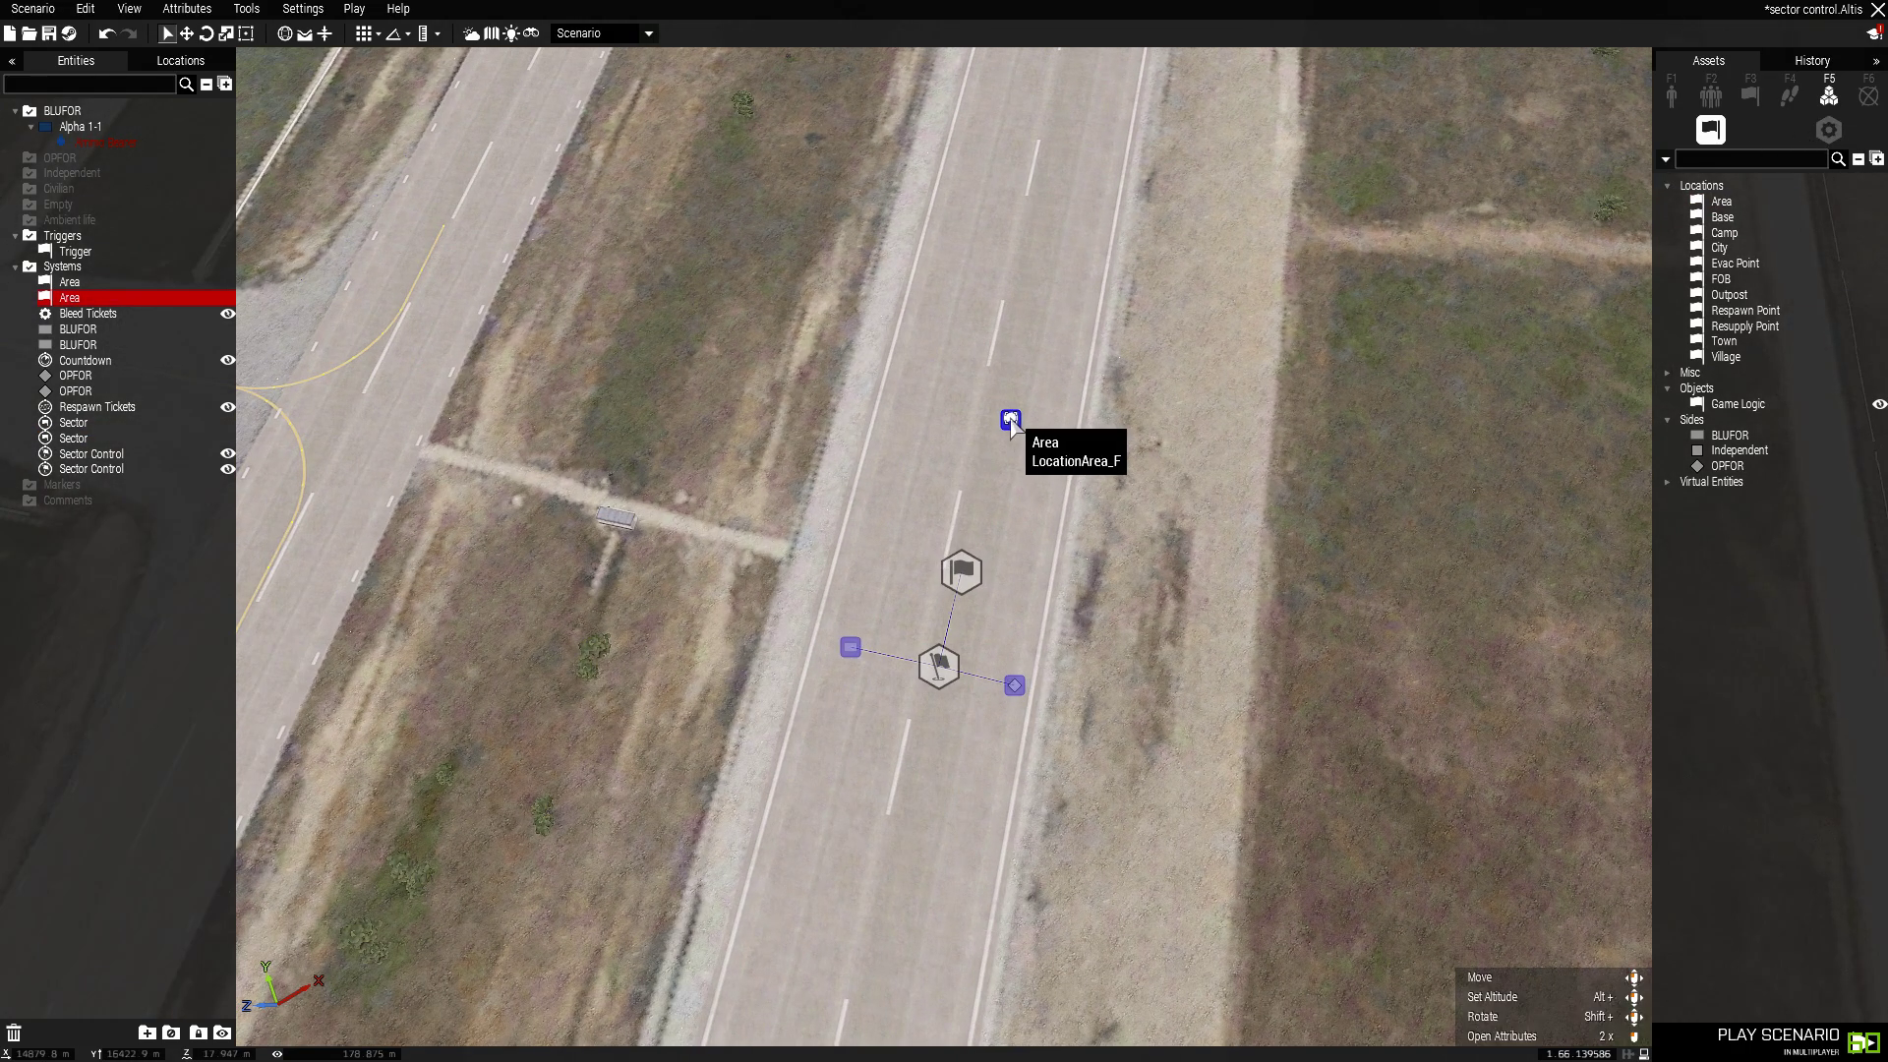
double_click(1015, 429)
left_click(1165, 847)
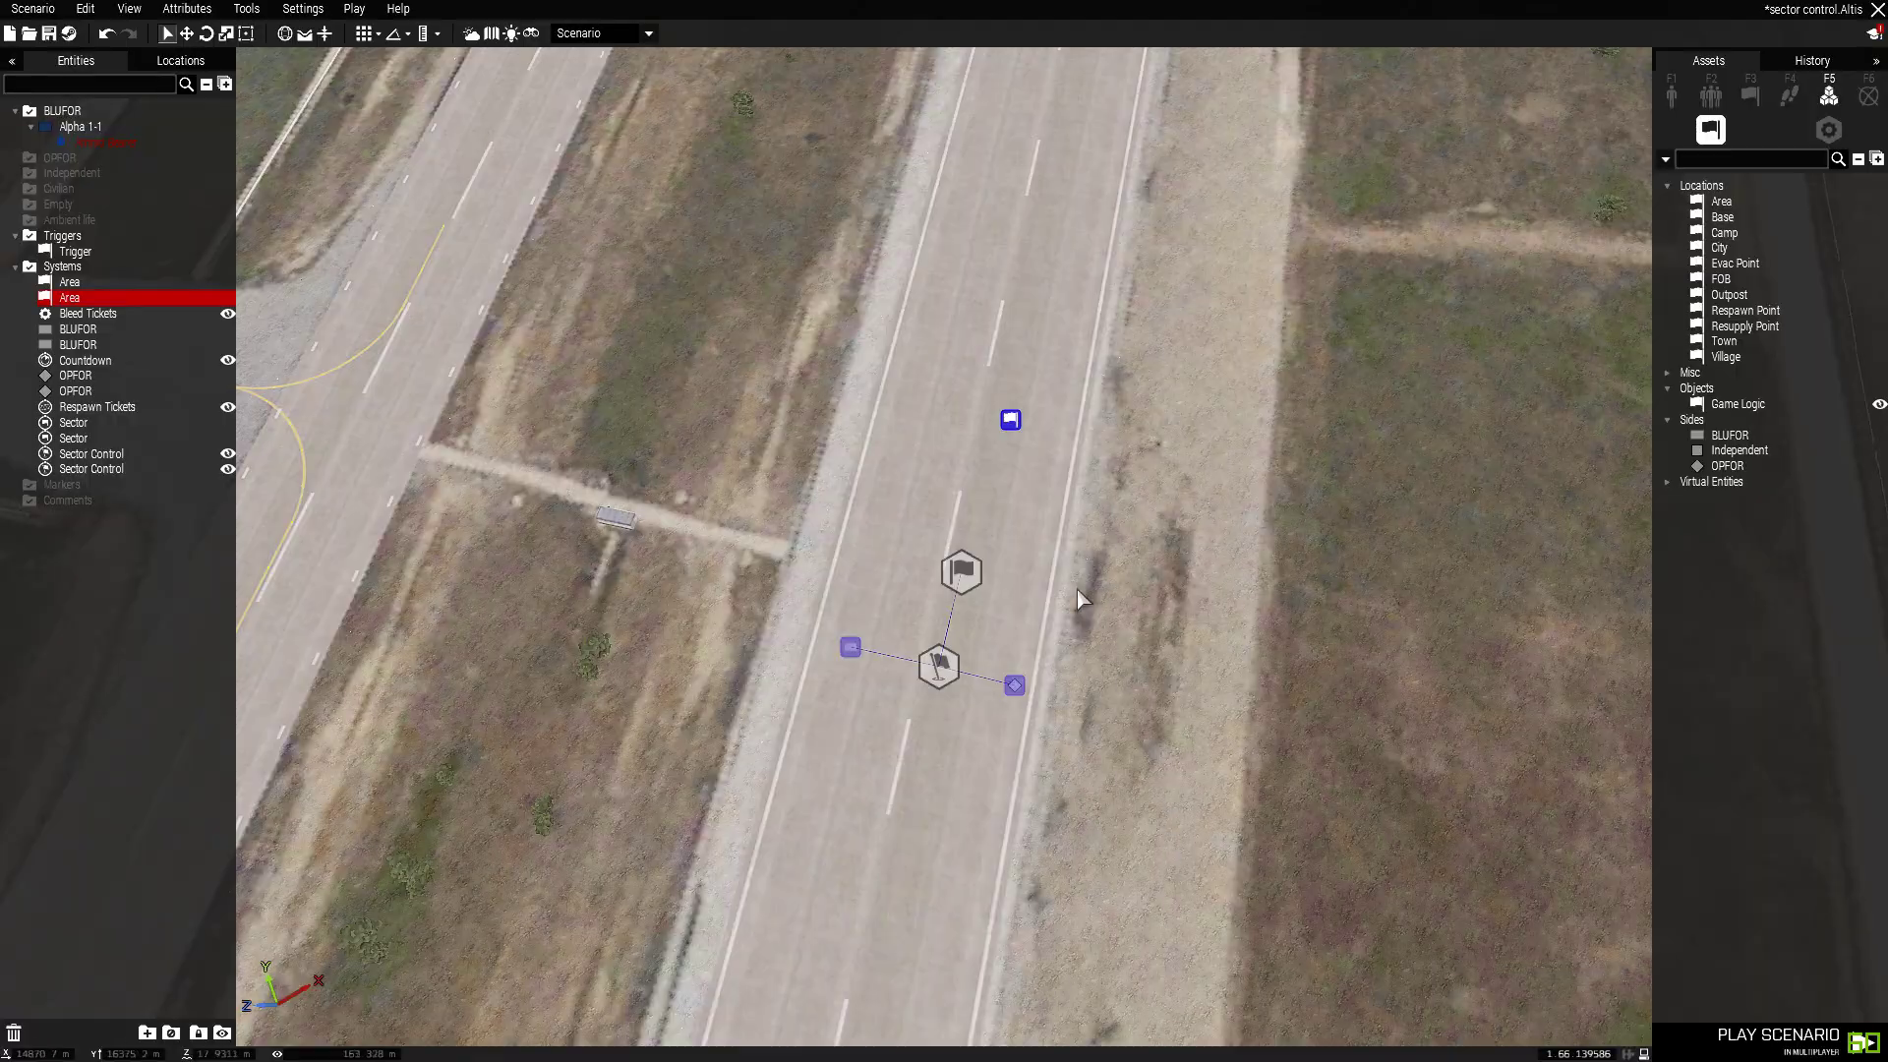
Step: Sync the new Sector to the Area location on the runway
right_click(961, 568)
mouse_move(1130, 577)
left_click(1238, 583)
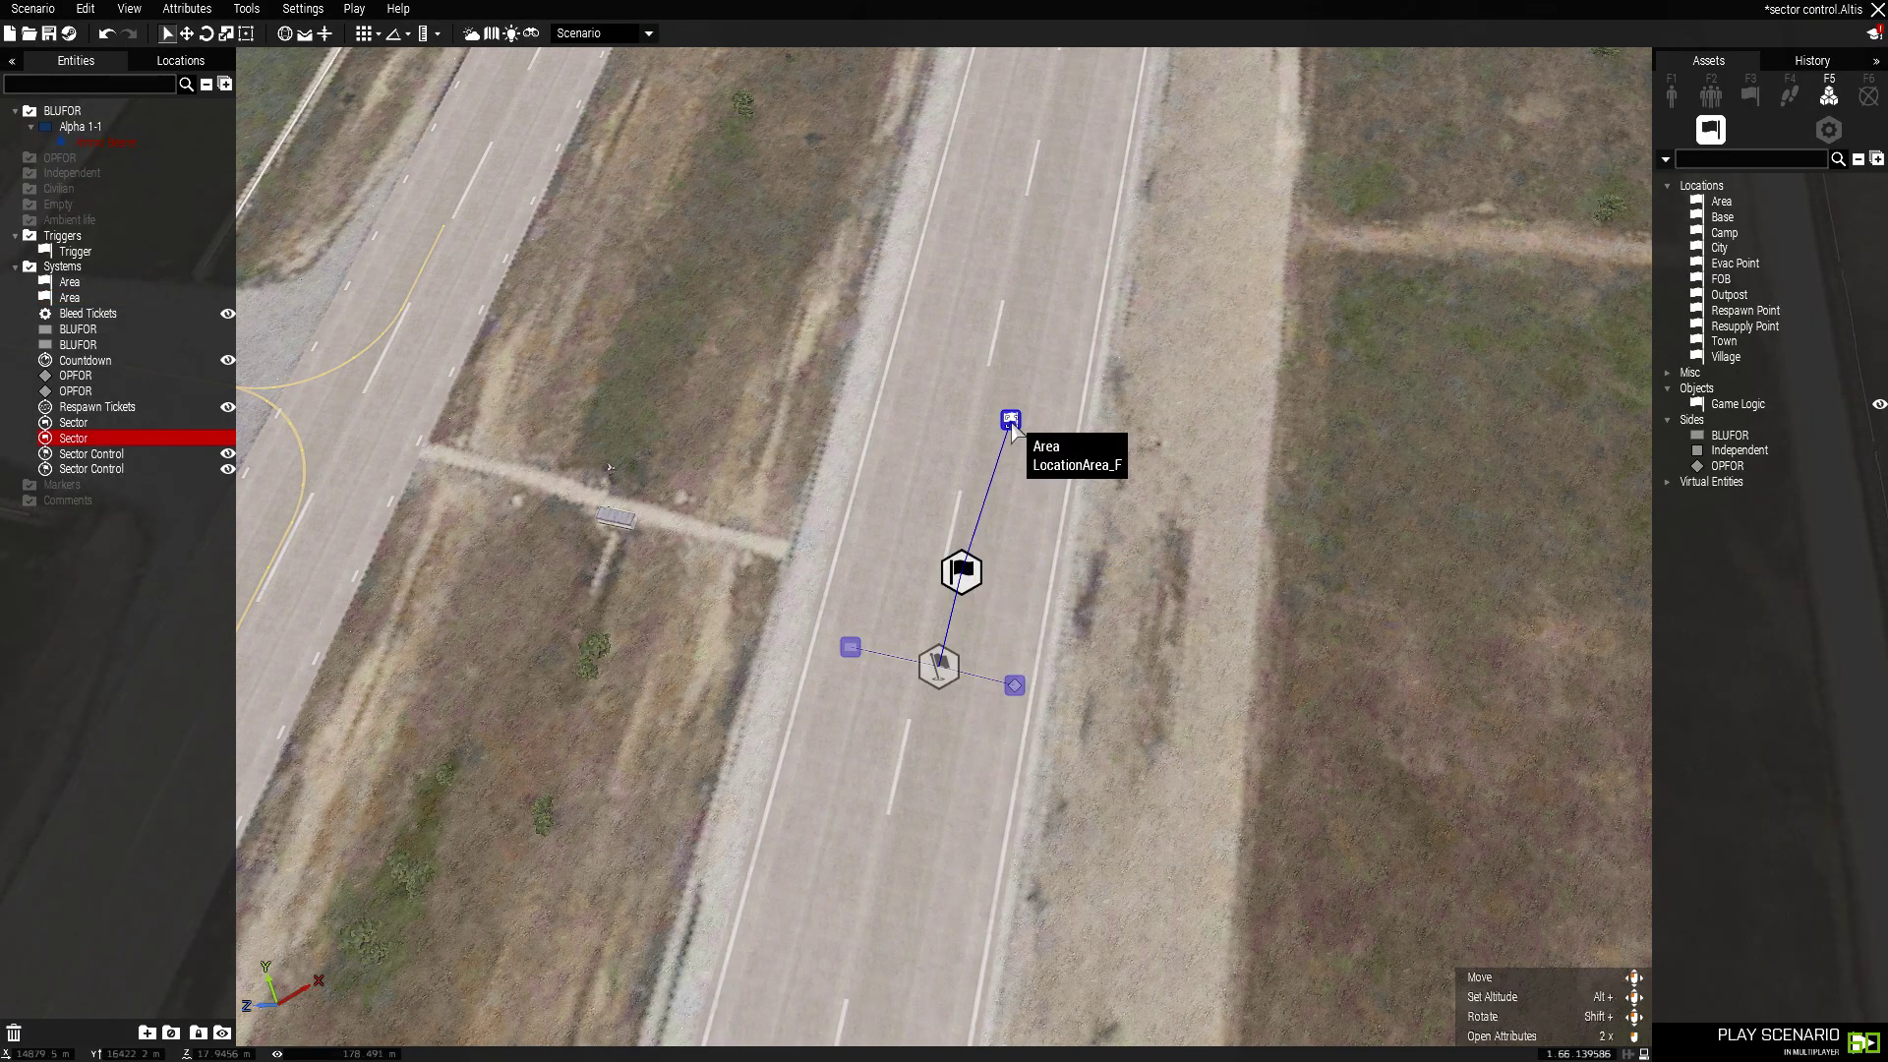
left_click(1010, 420)
Step: Place a plain Trigger beside the new Area location
left_click(1749, 93)
left_click(1711, 185)
left_click(1117, 463)
Step: Set the new Trigger's size to A 20 and B 20, and move it off the runway onto the grass
double_click(1117, 463)
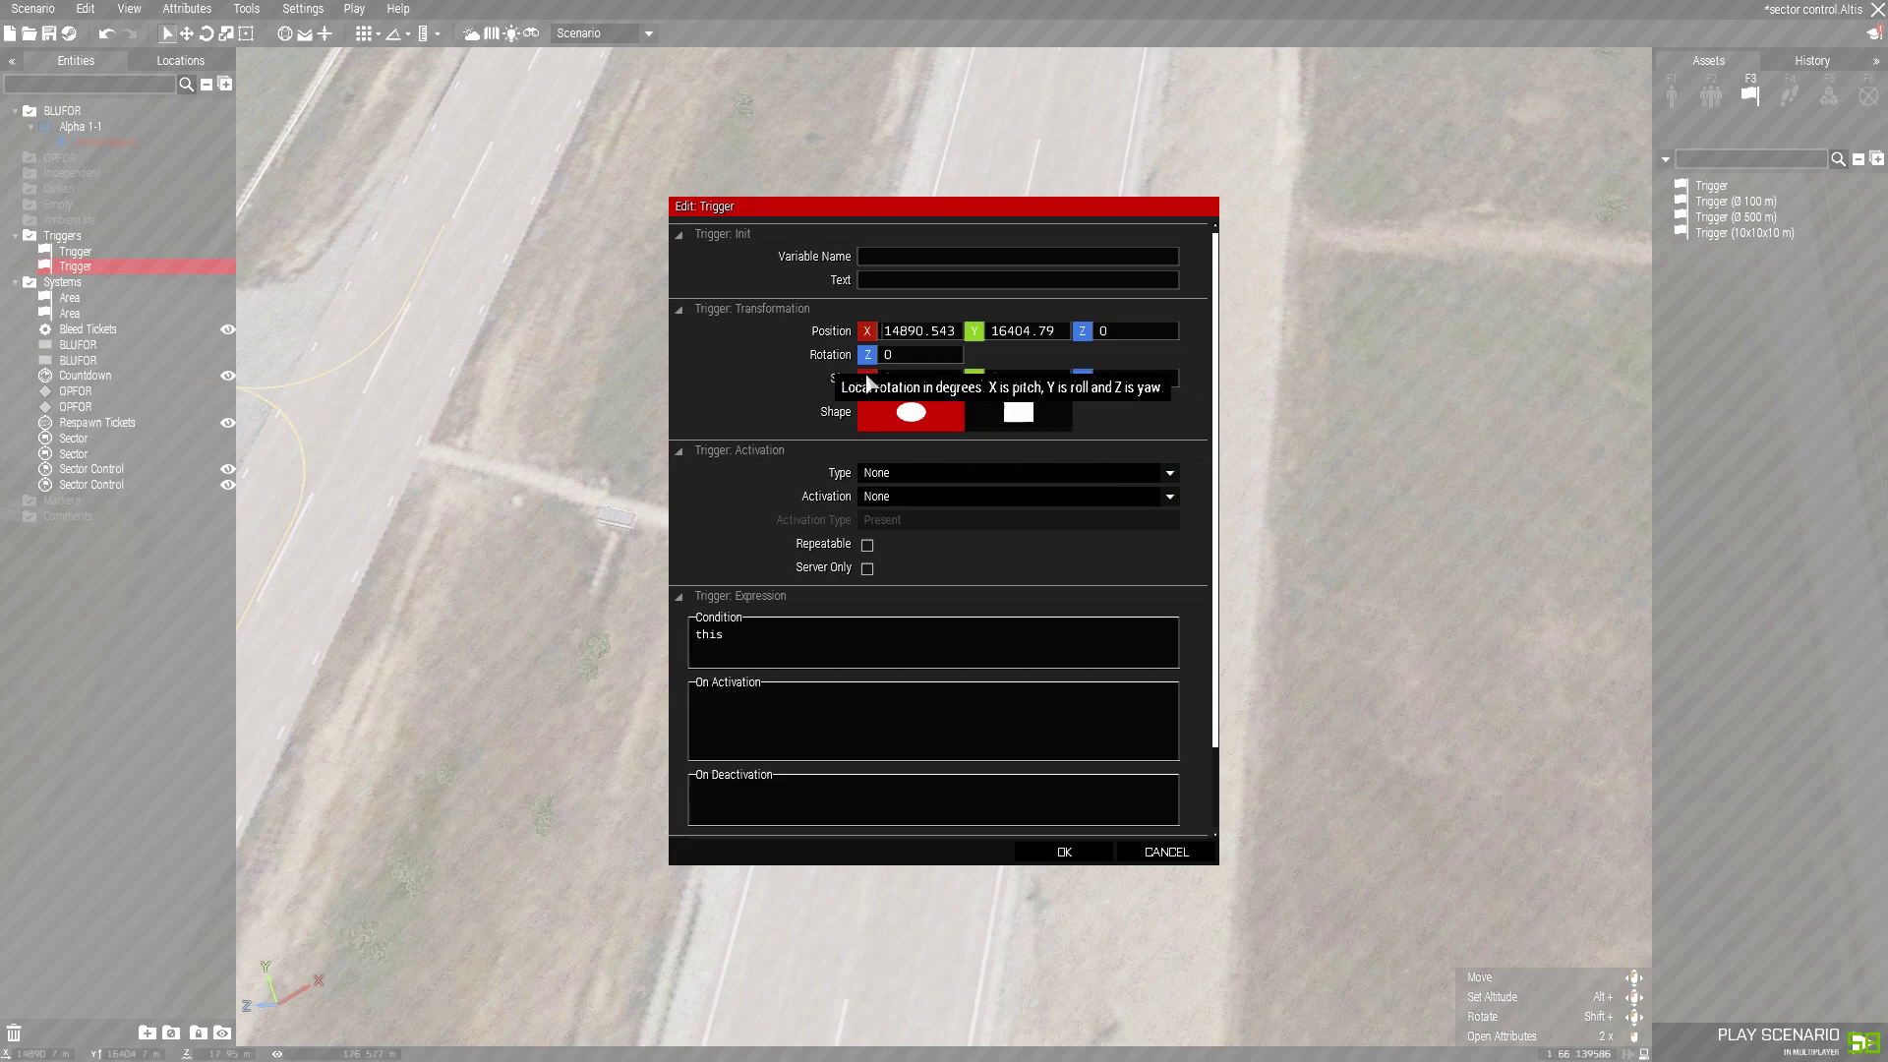
double_click(934, 377)
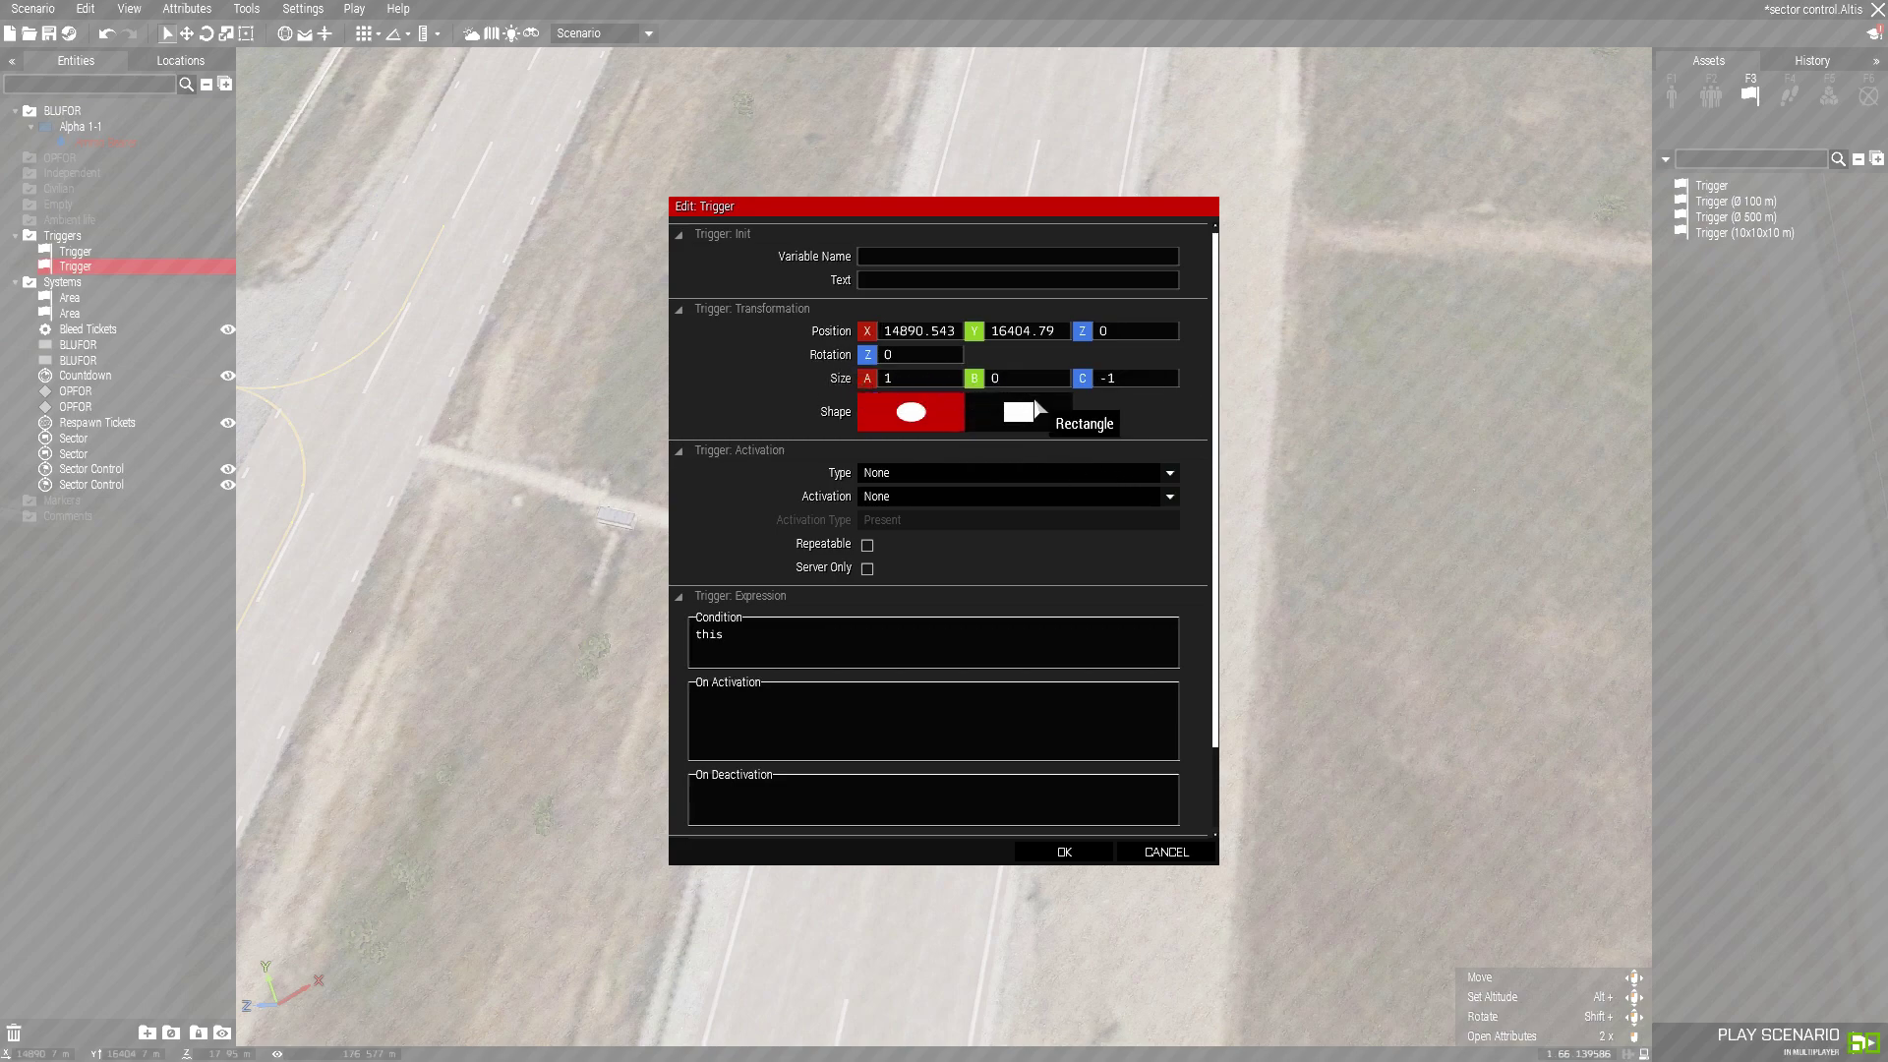
type("20")
left_click_drag(1014, 380, 970, 378)
type("20")
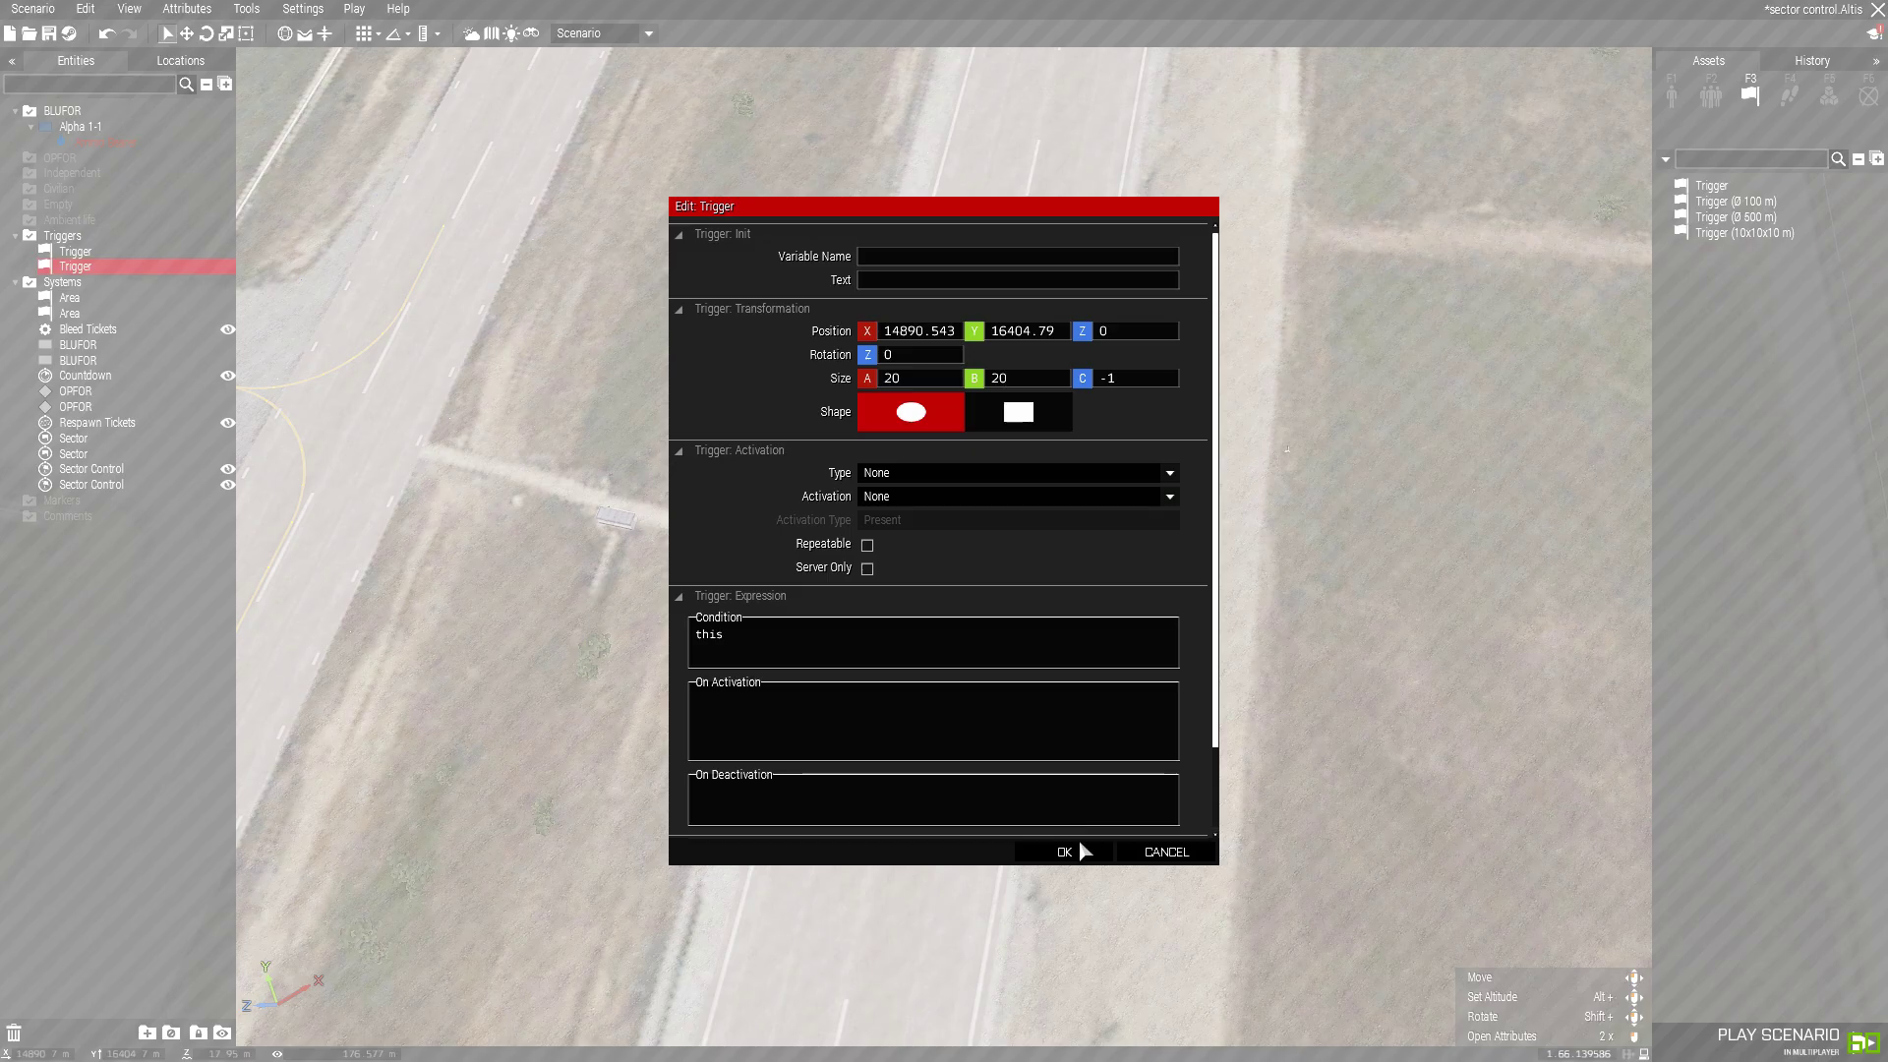
left_click(1083, 847)
left_click_drag(1121, 464, 1186, 537)
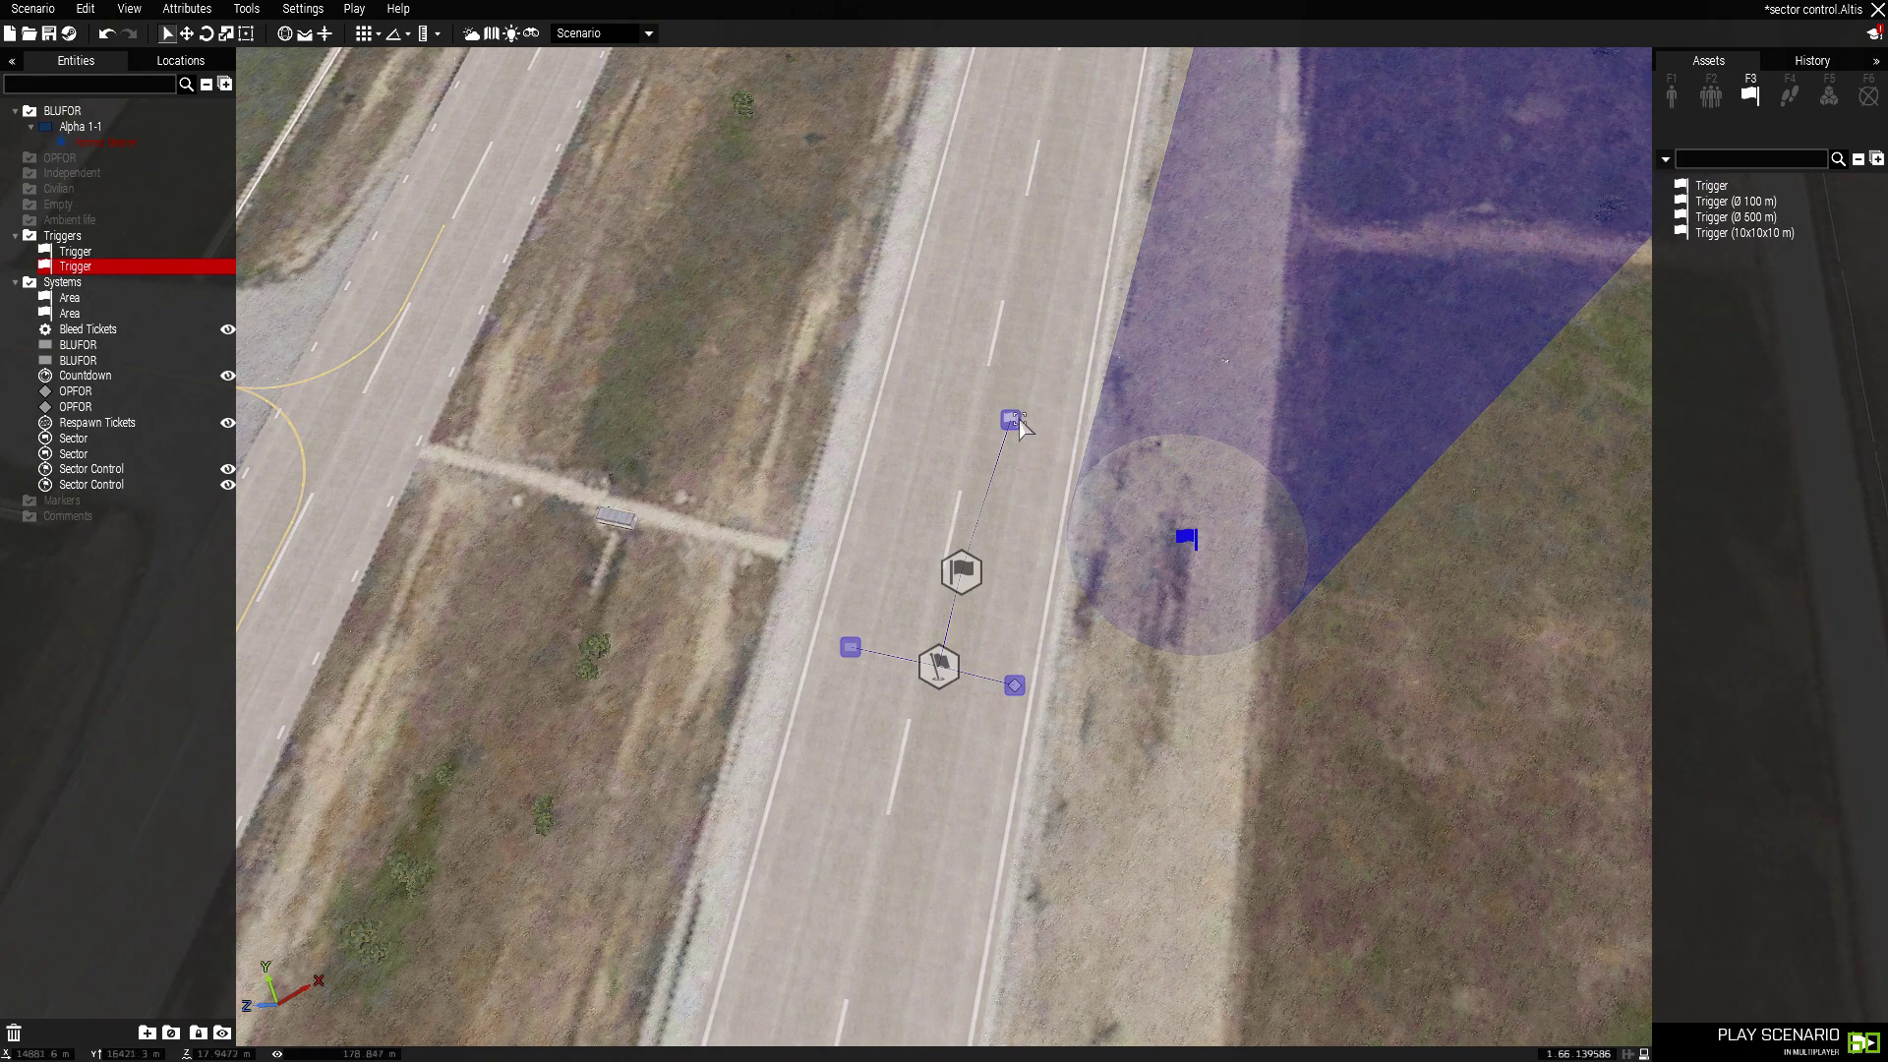
Step: Sync the new Area location to the 20 m Trigger on the grass
right_click(1011, 420)
mouse_move(1216, 443)
left_click(1309, 448)
left_click(1184, 535)
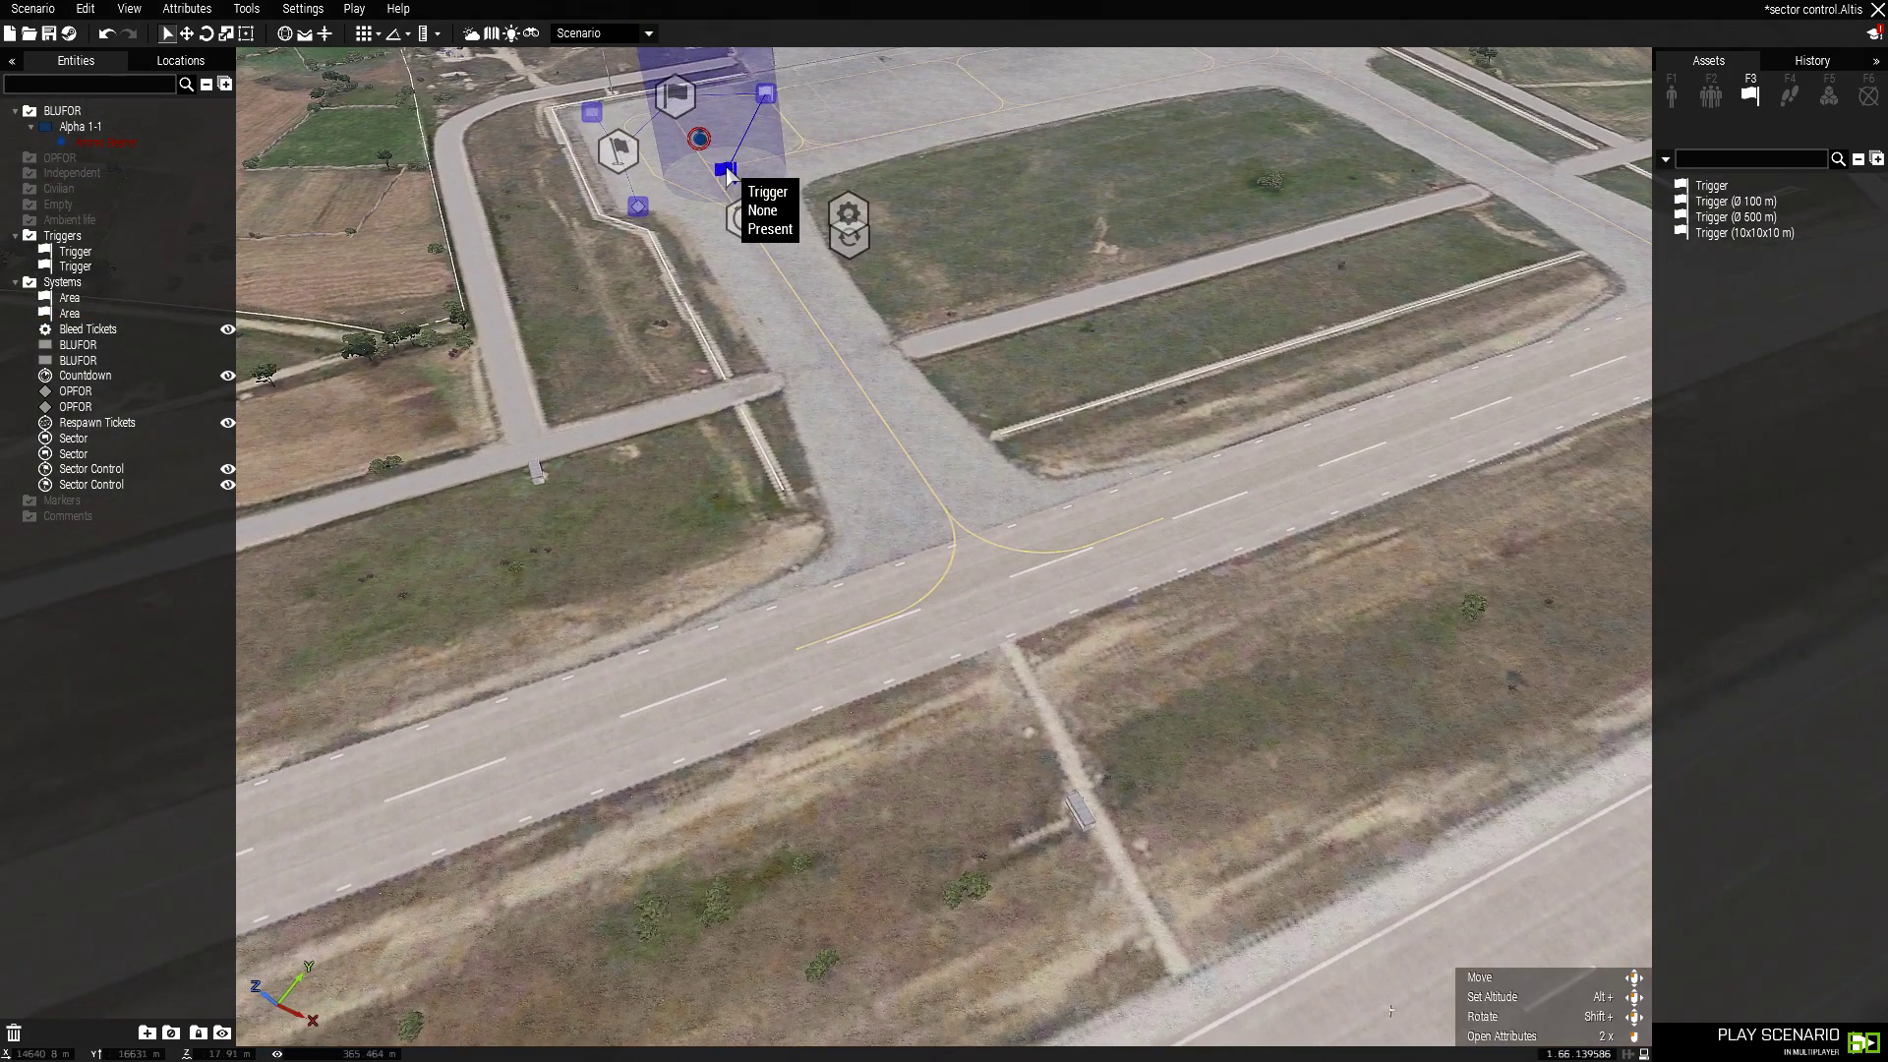
Step: Compare the attributes of the original Trigger with those of the new Trigger, including its activation and timer settings
double_click(725, 174)
left_click(1064, 851)
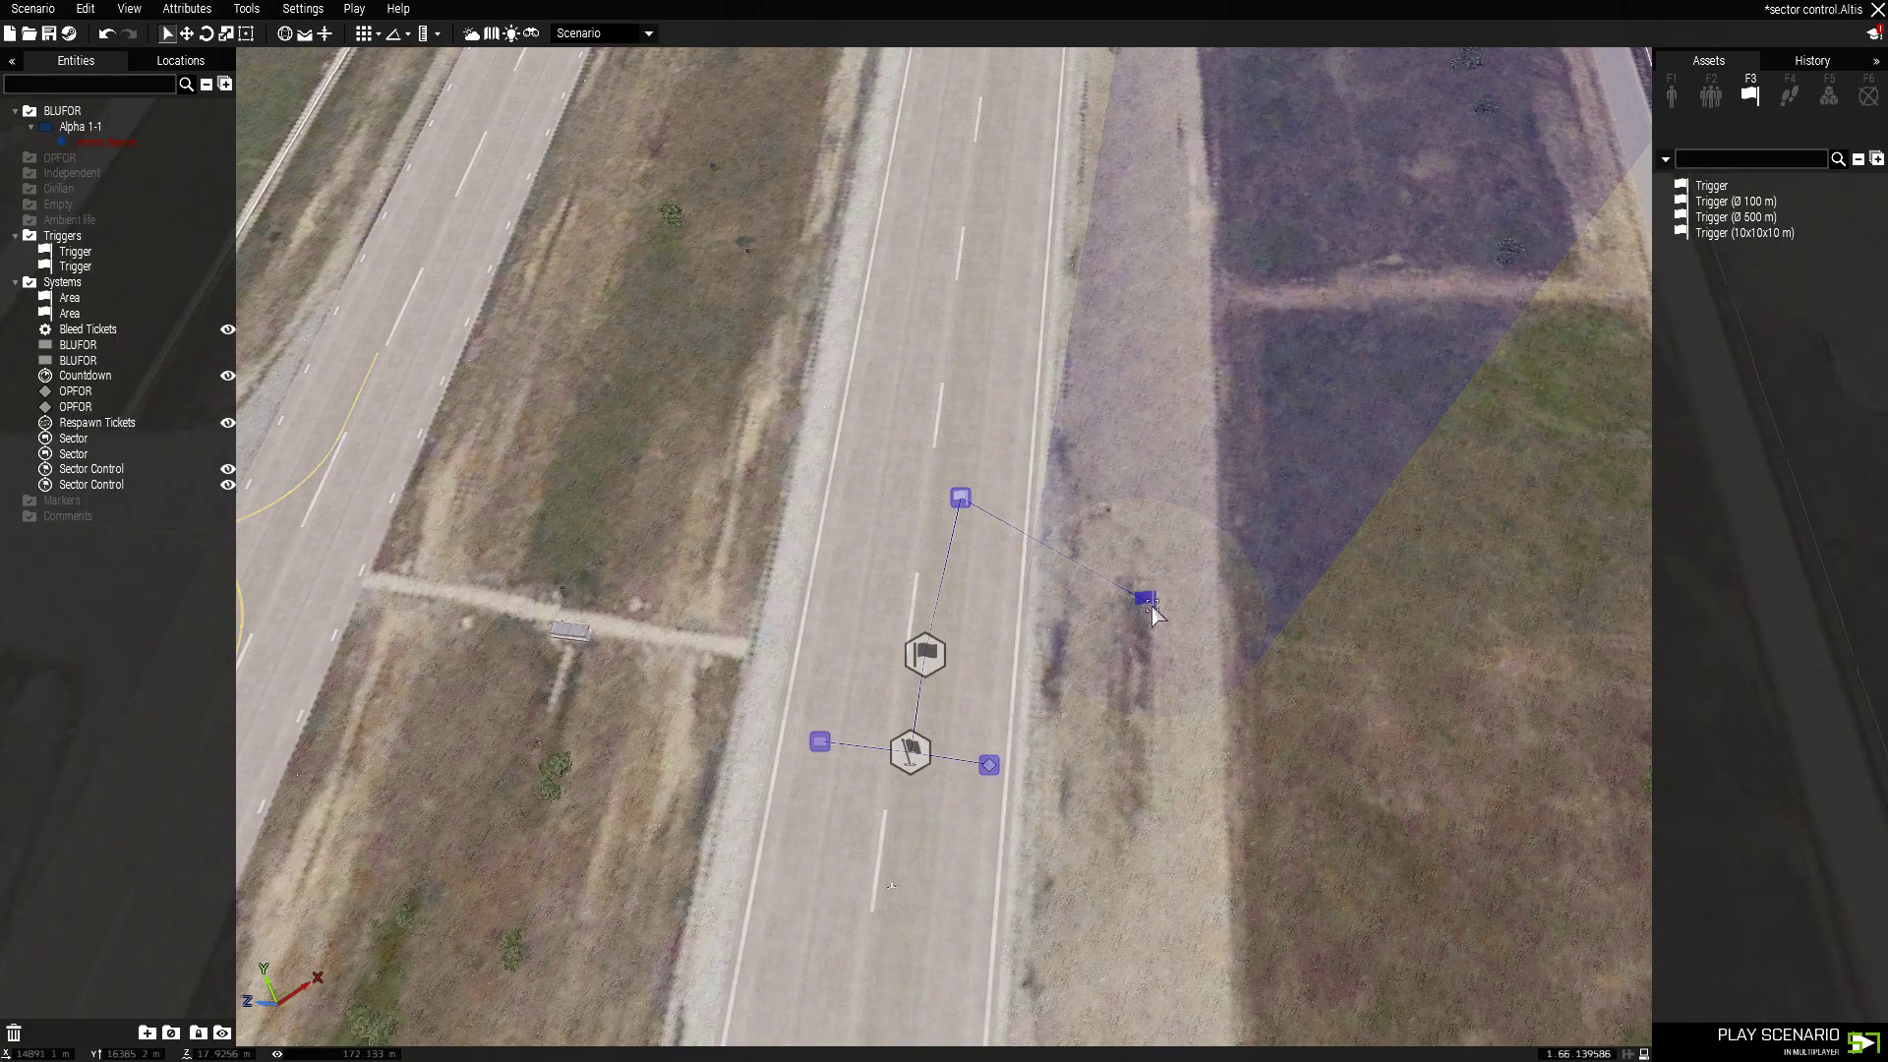
double_click(1150, 602)
left_click(1063, 852)
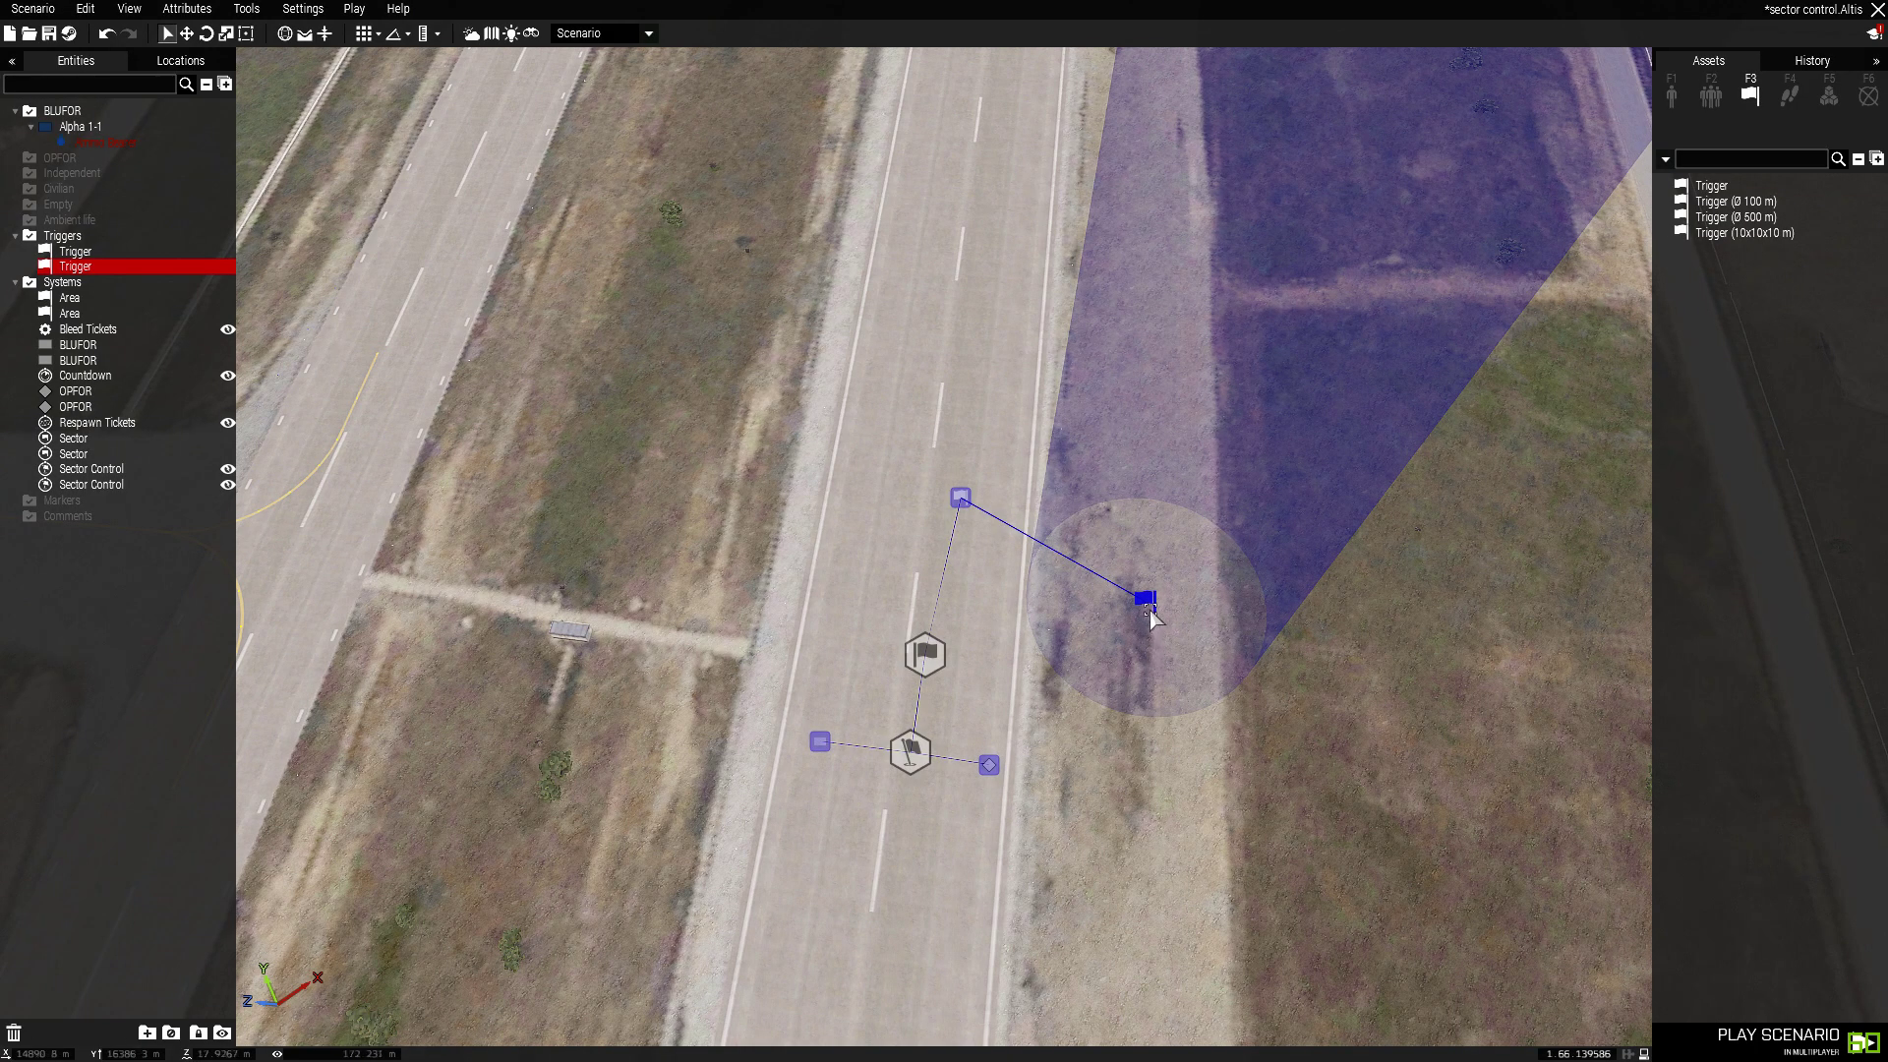
double_click(1143, 601)
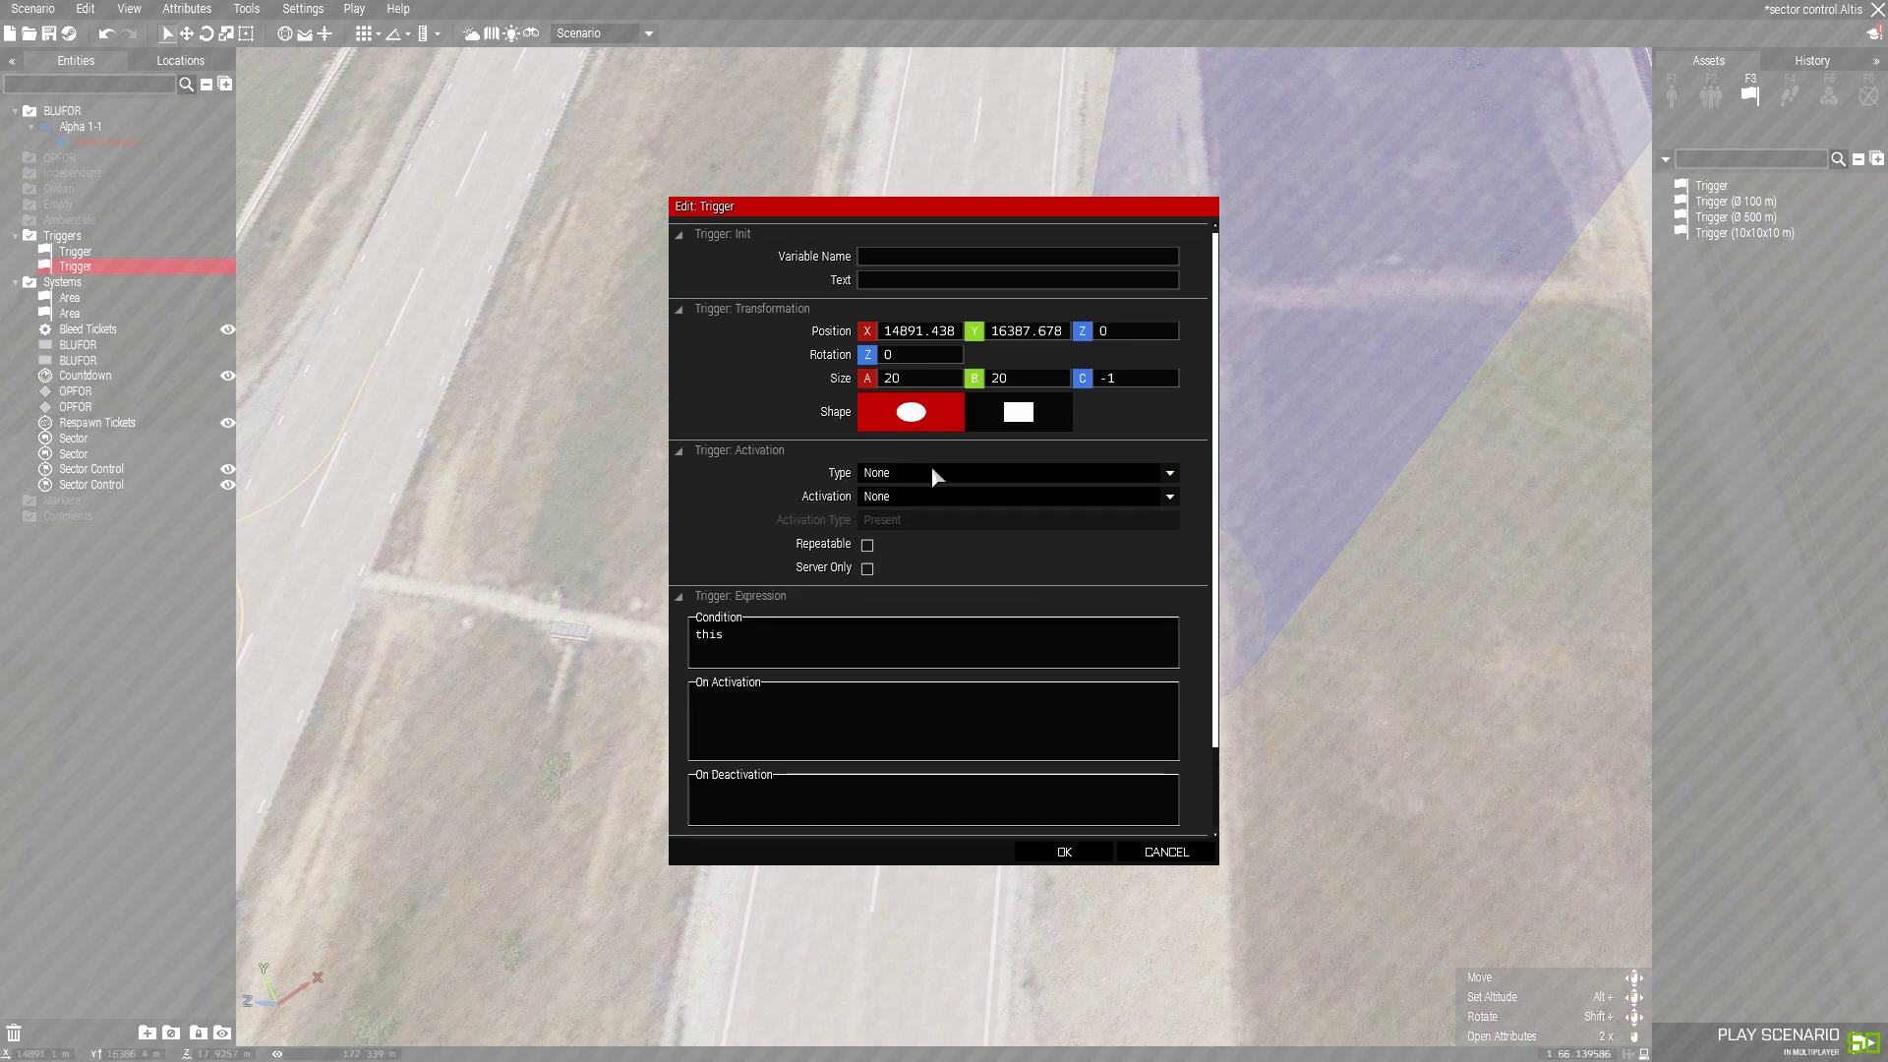
scroll(915, 614, "down", 2)
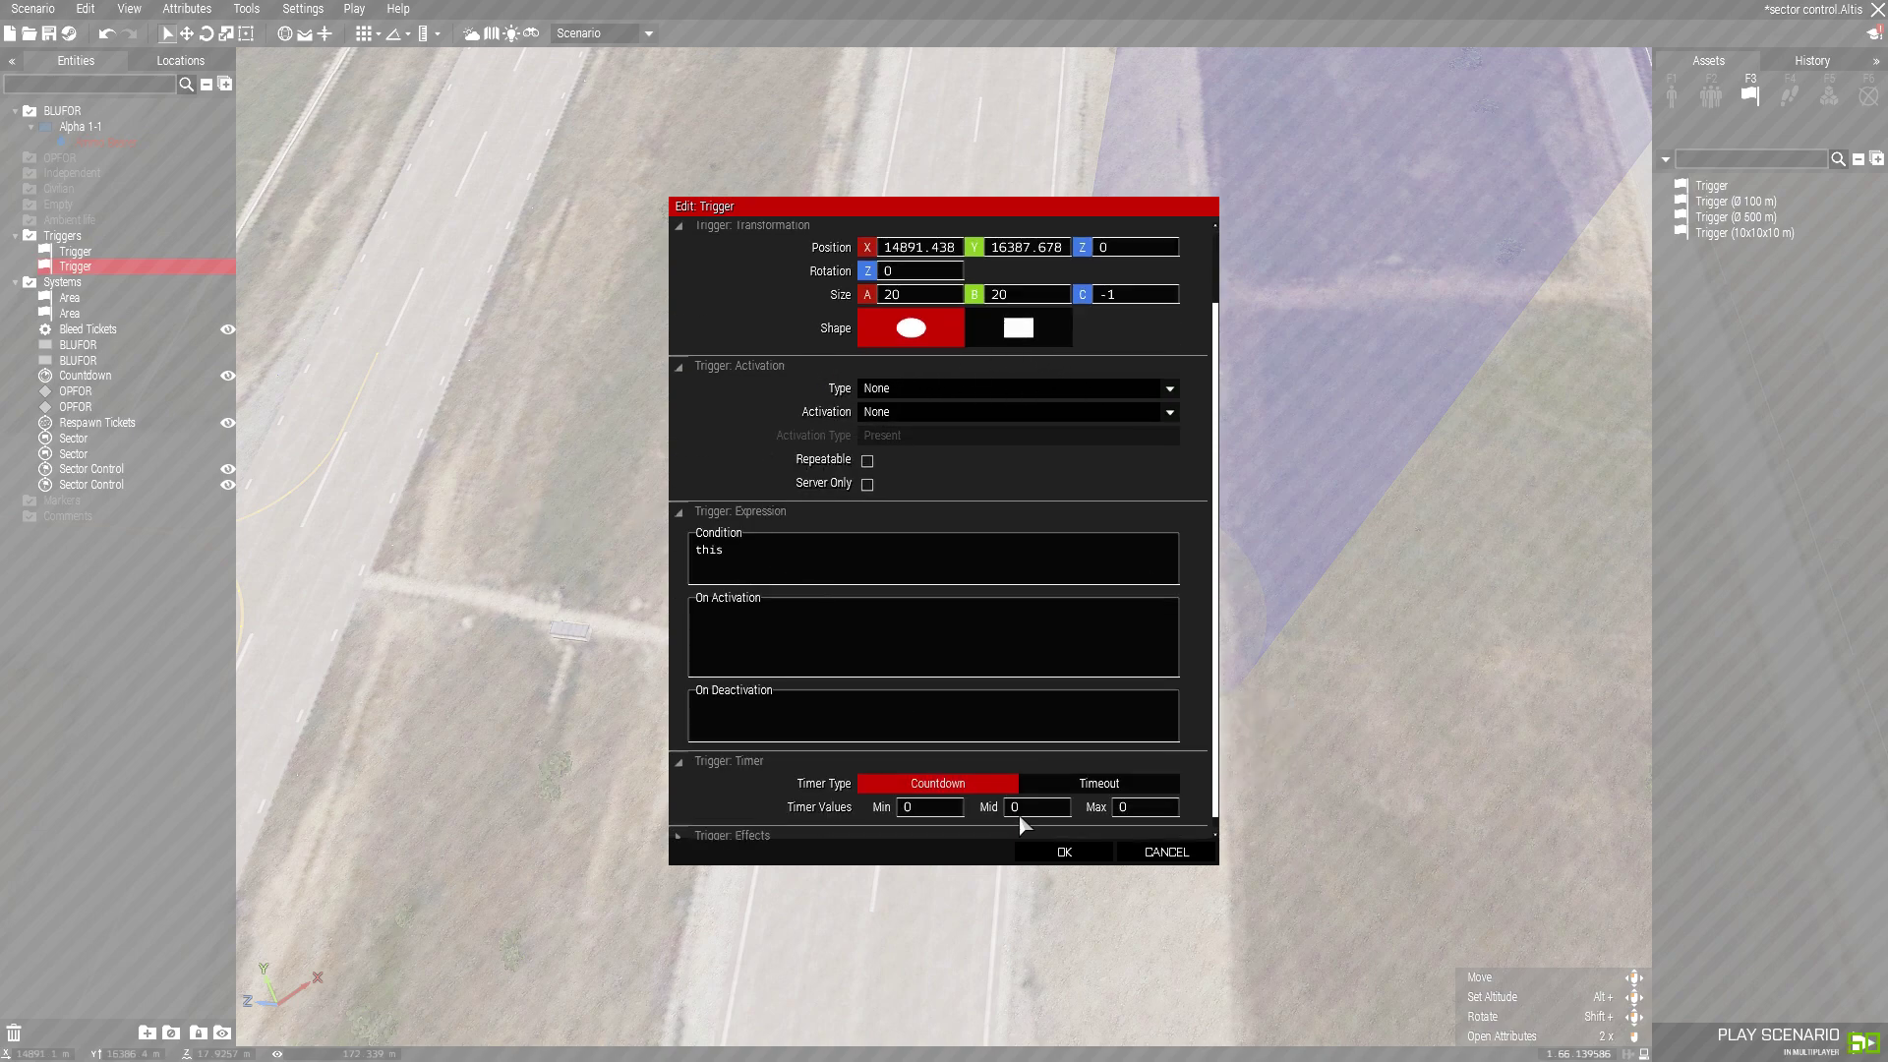
left_click(1064, 851)
scroll(1240, 746, "up", 3)
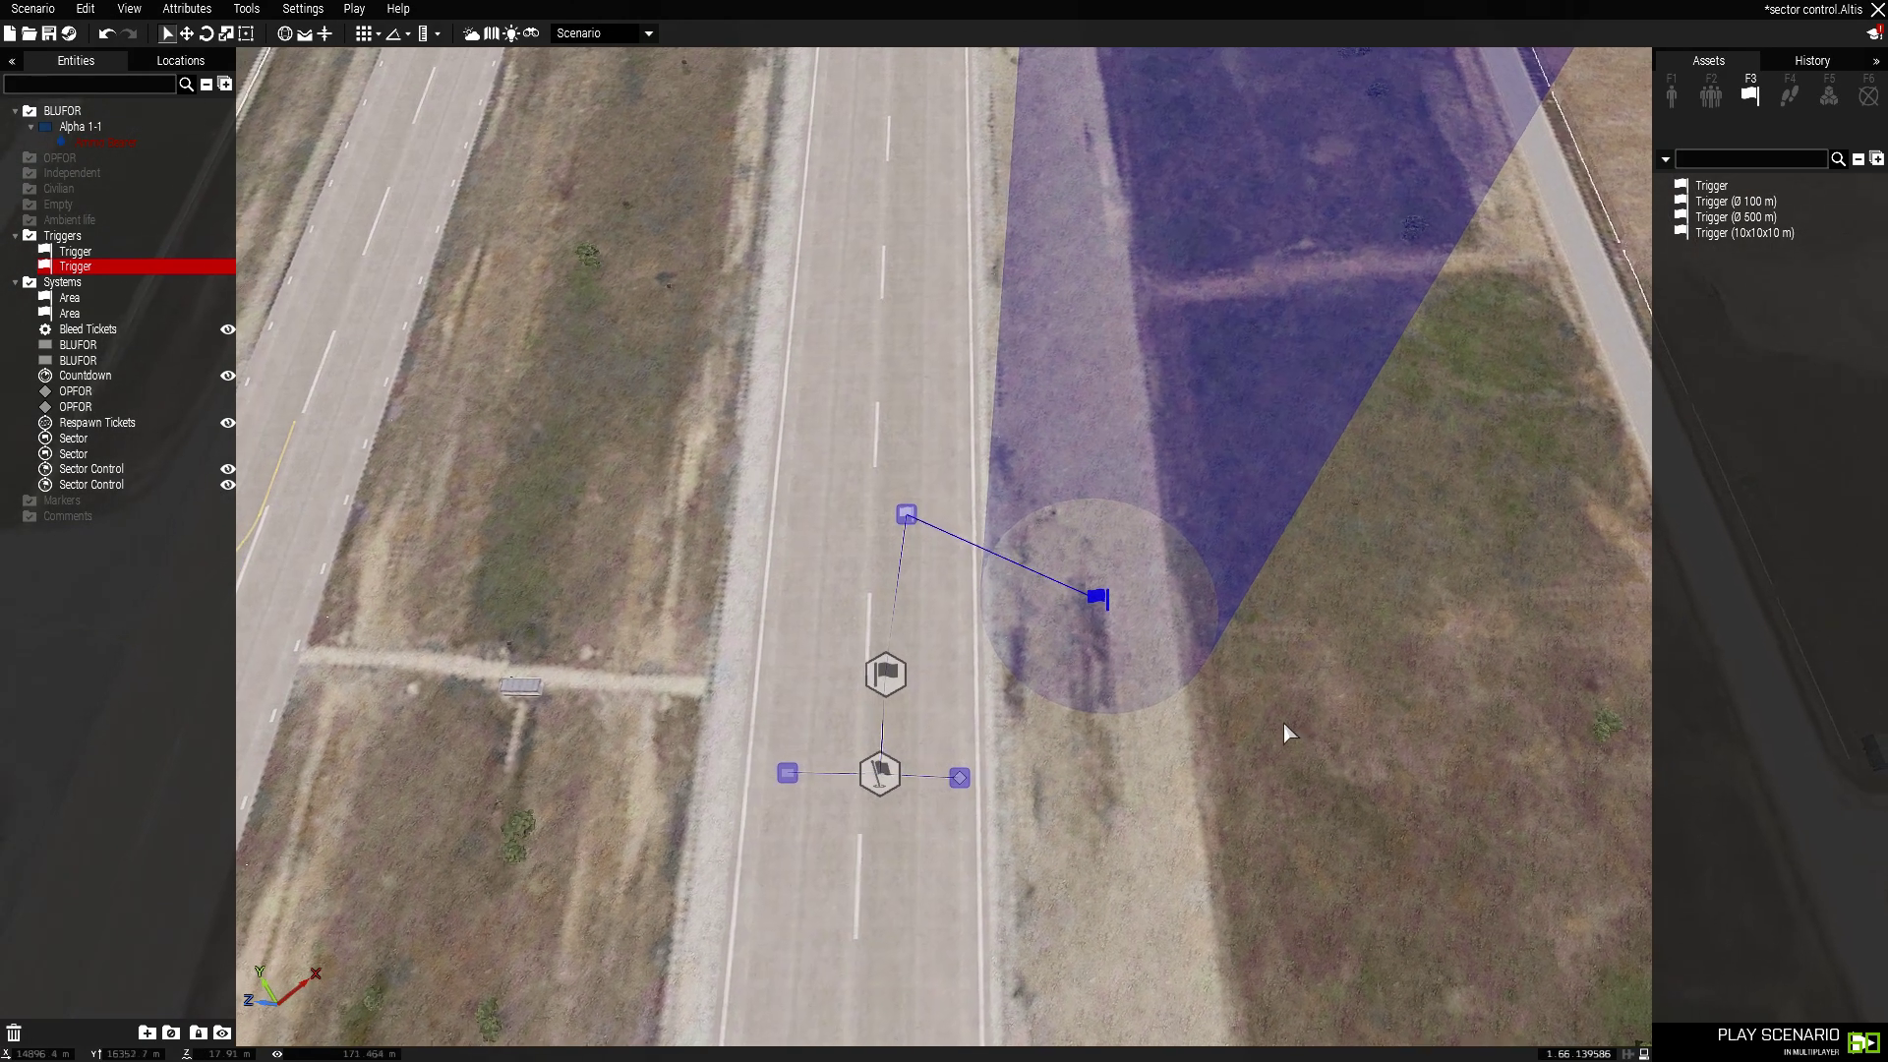
Step: Search the modules for "count", place a Countdown module near the new Trigger and accept its attributes
left_click(1827, 97)
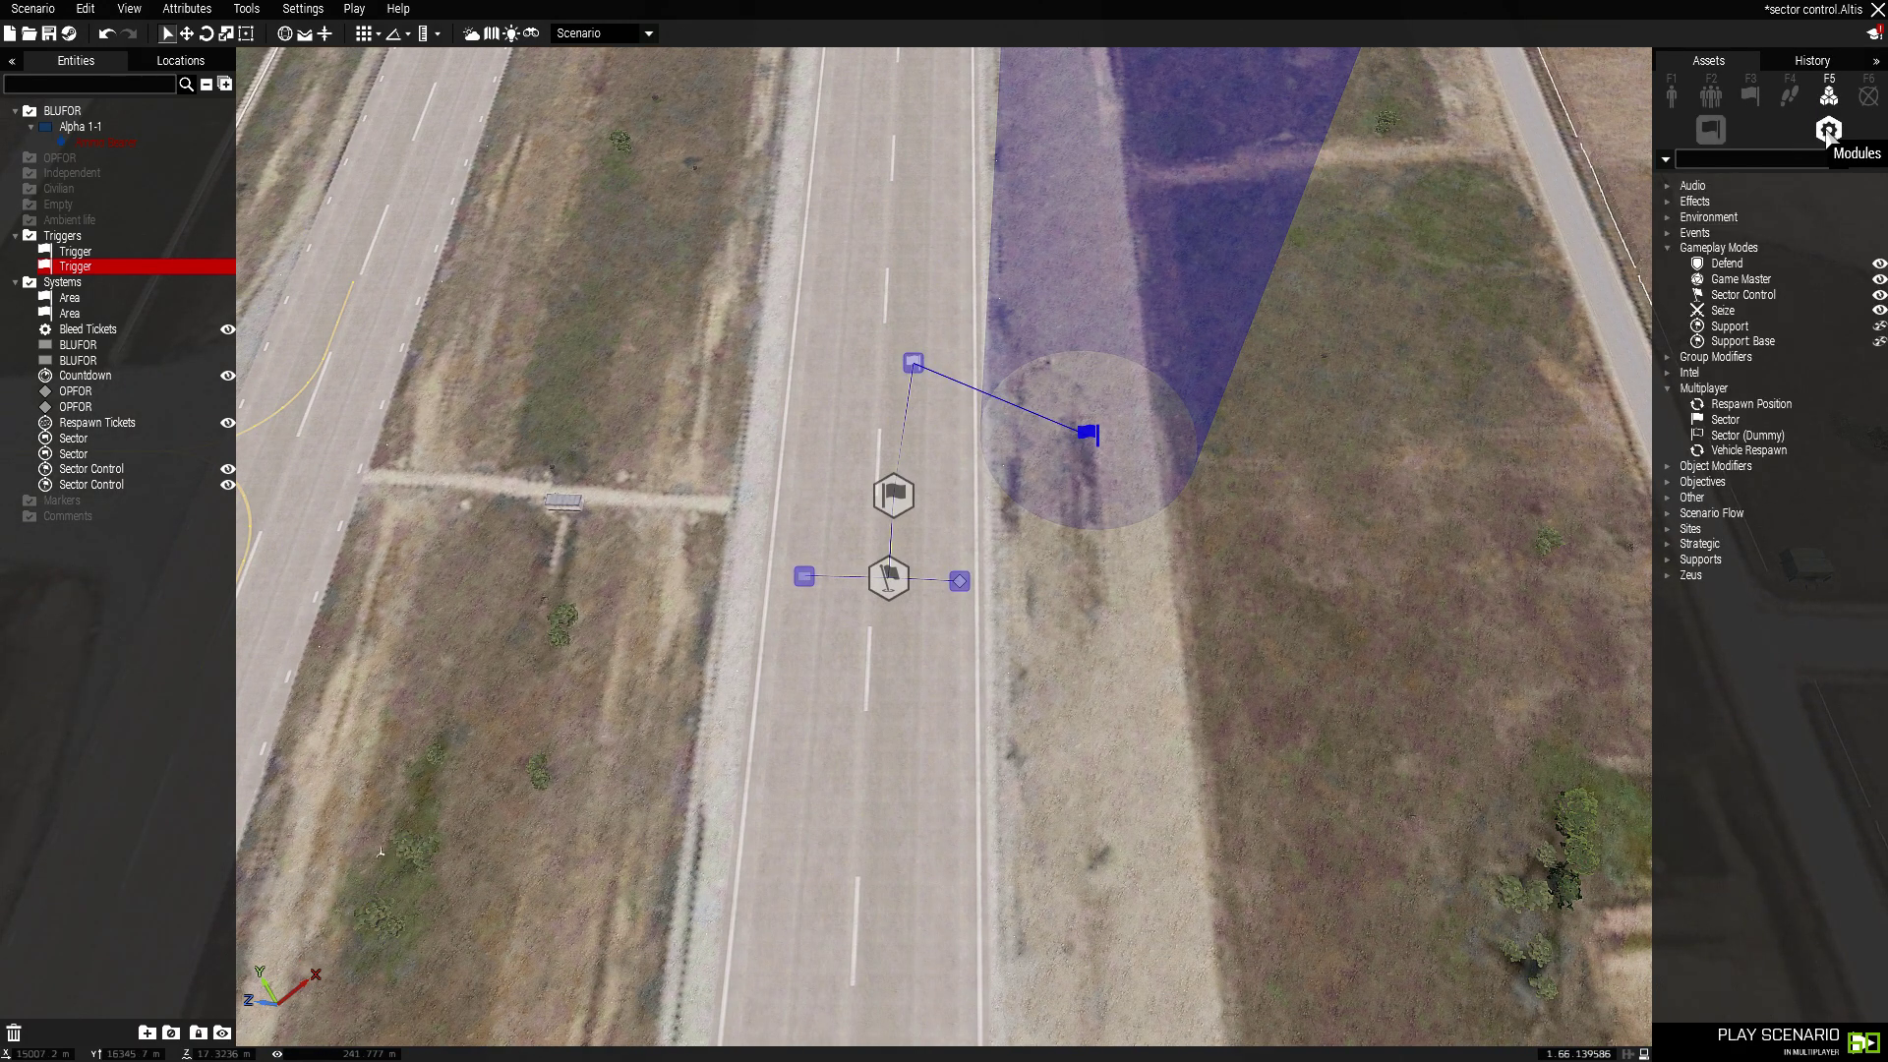
left_click(1759, 164)
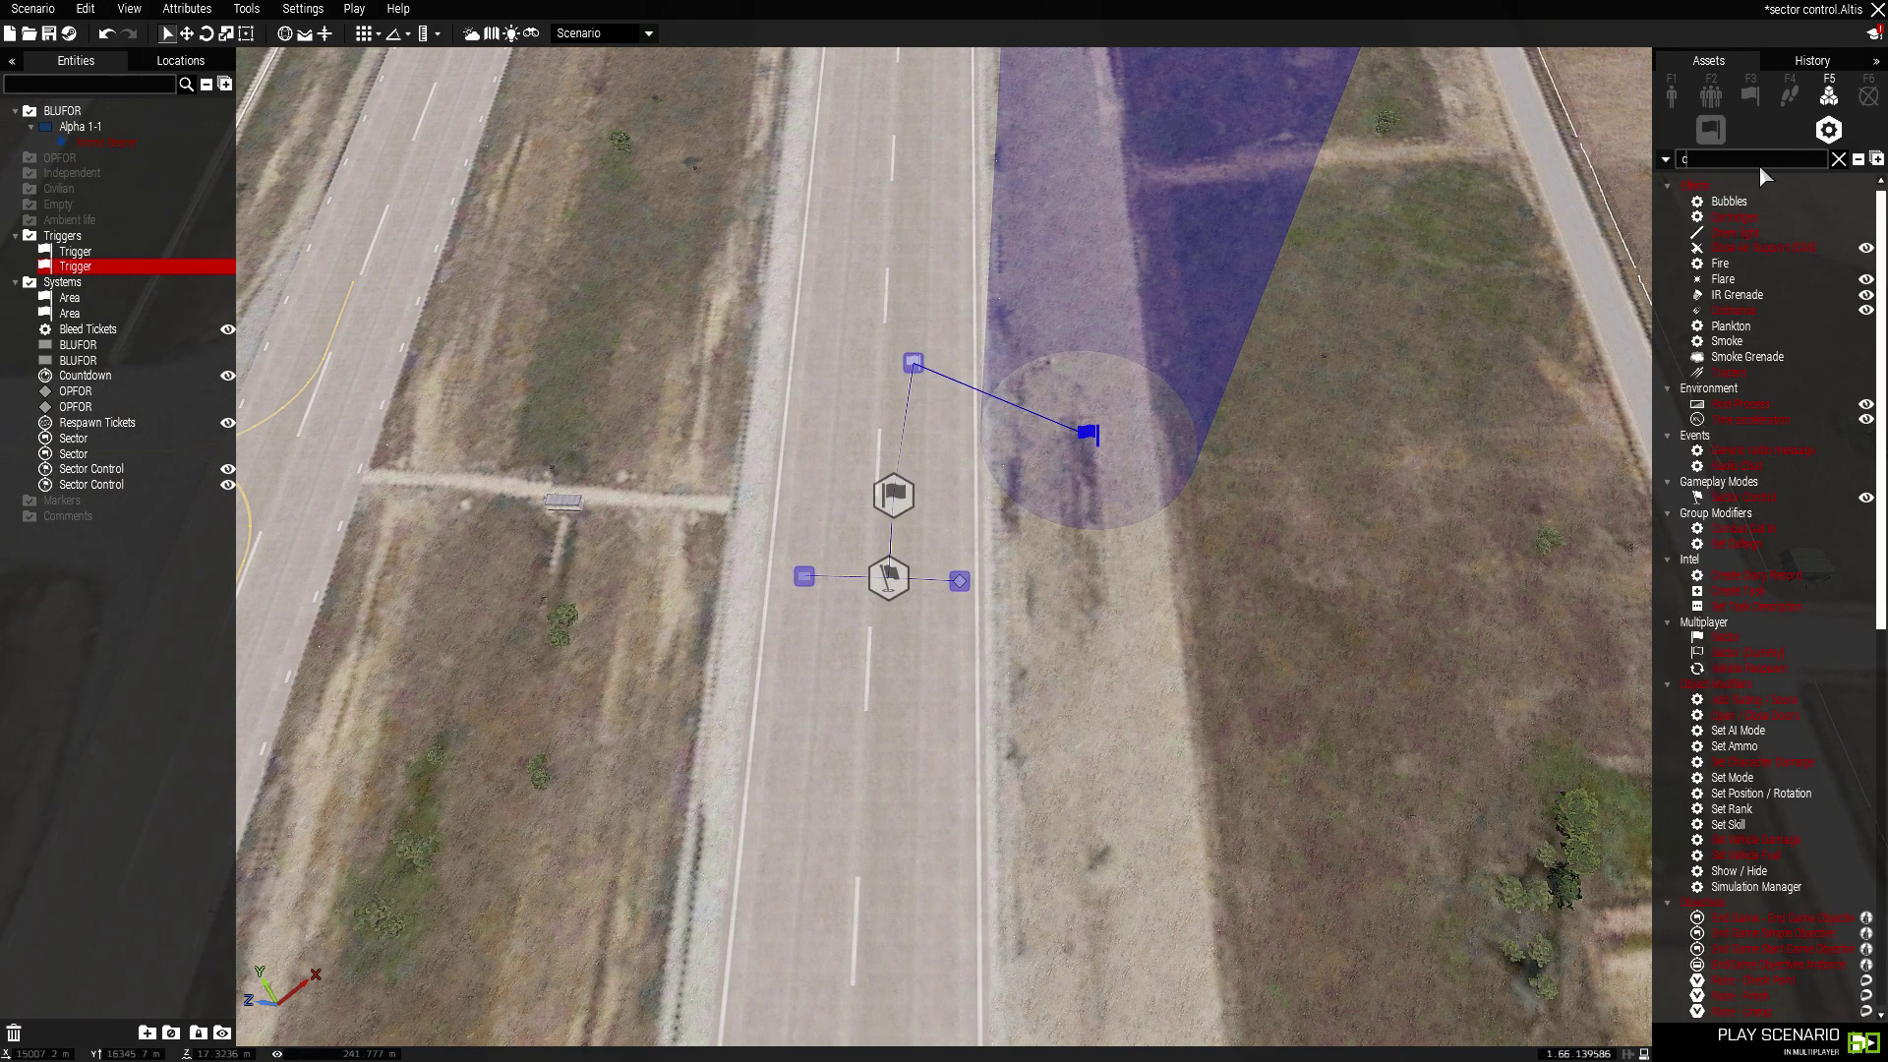
type("count")
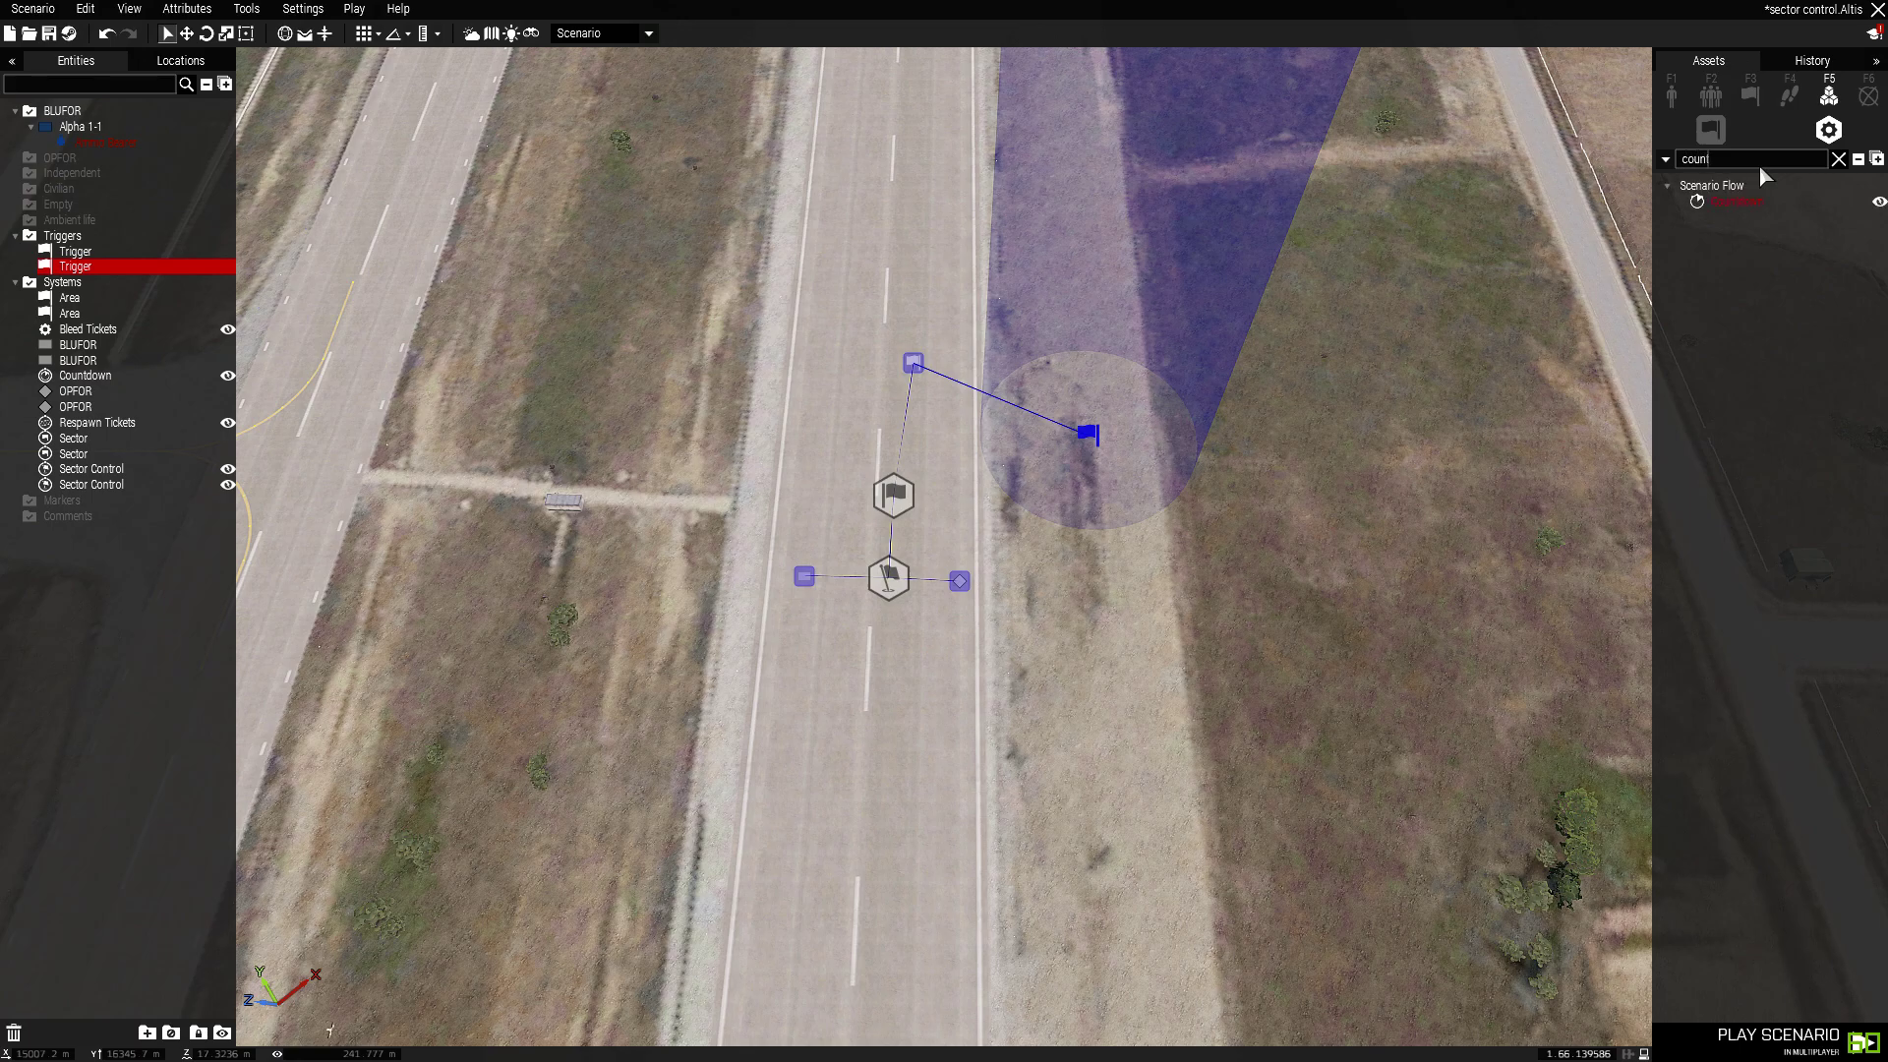
left_click(1741, 201)
left_click(1166, 601)
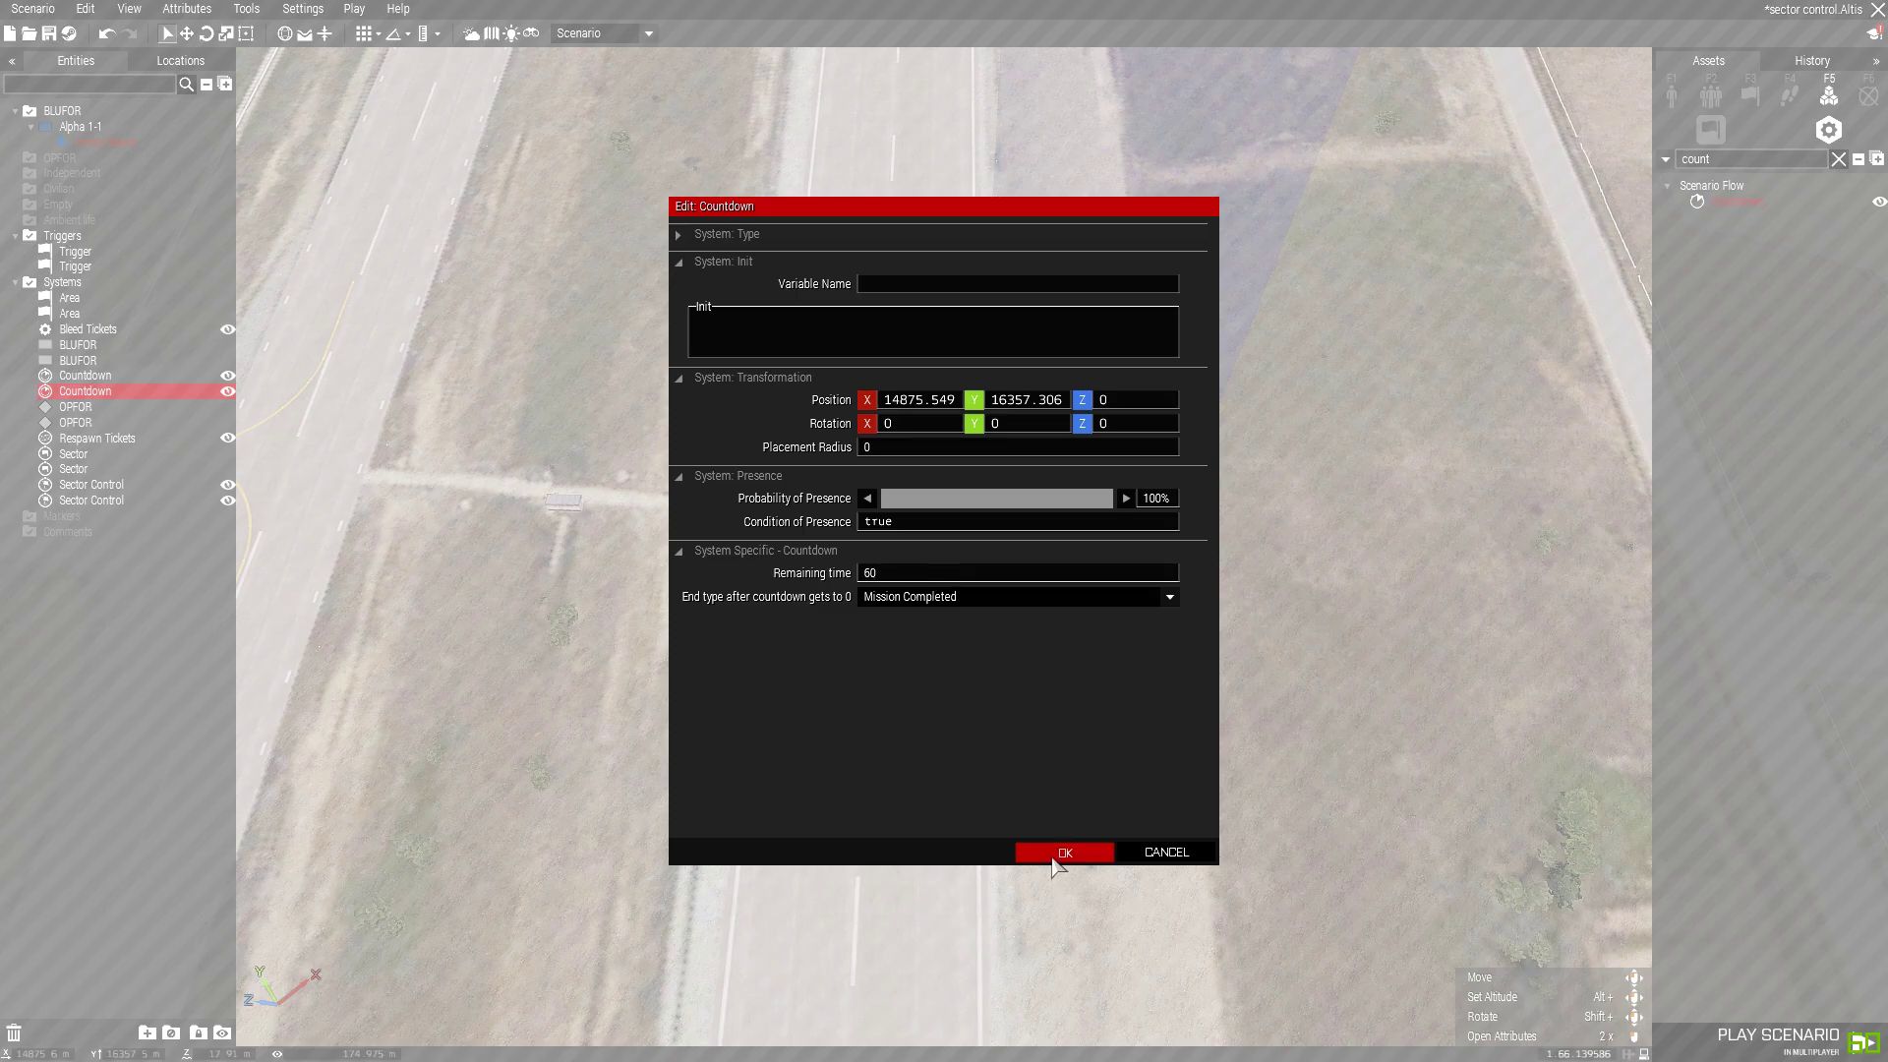
left_click(1064, 851)
Step: Search the modules for "ticket" and place a Respawn Tickets module on the grass beyond the new Countdown
left_click_drag(1742, 161, 1678, 167)
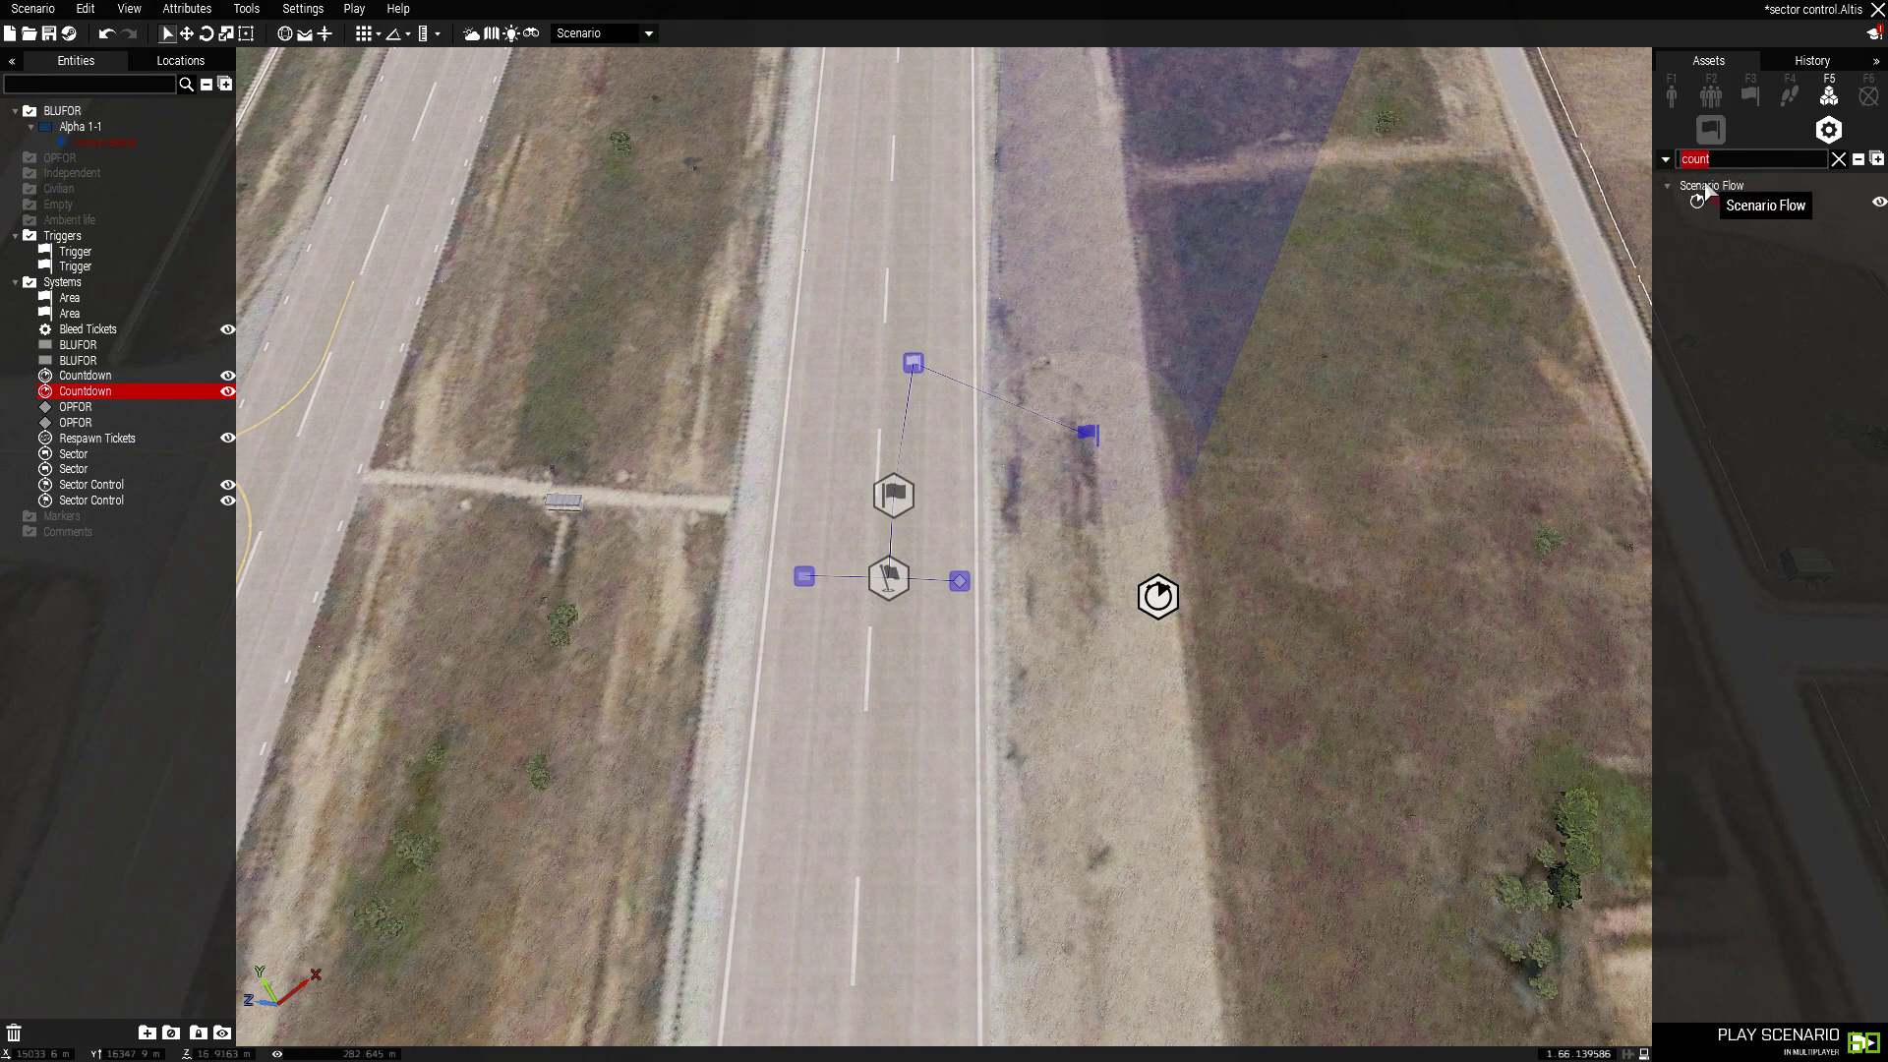
type("tticket")
left_click(1696, 218)
left_click(1357, 531)
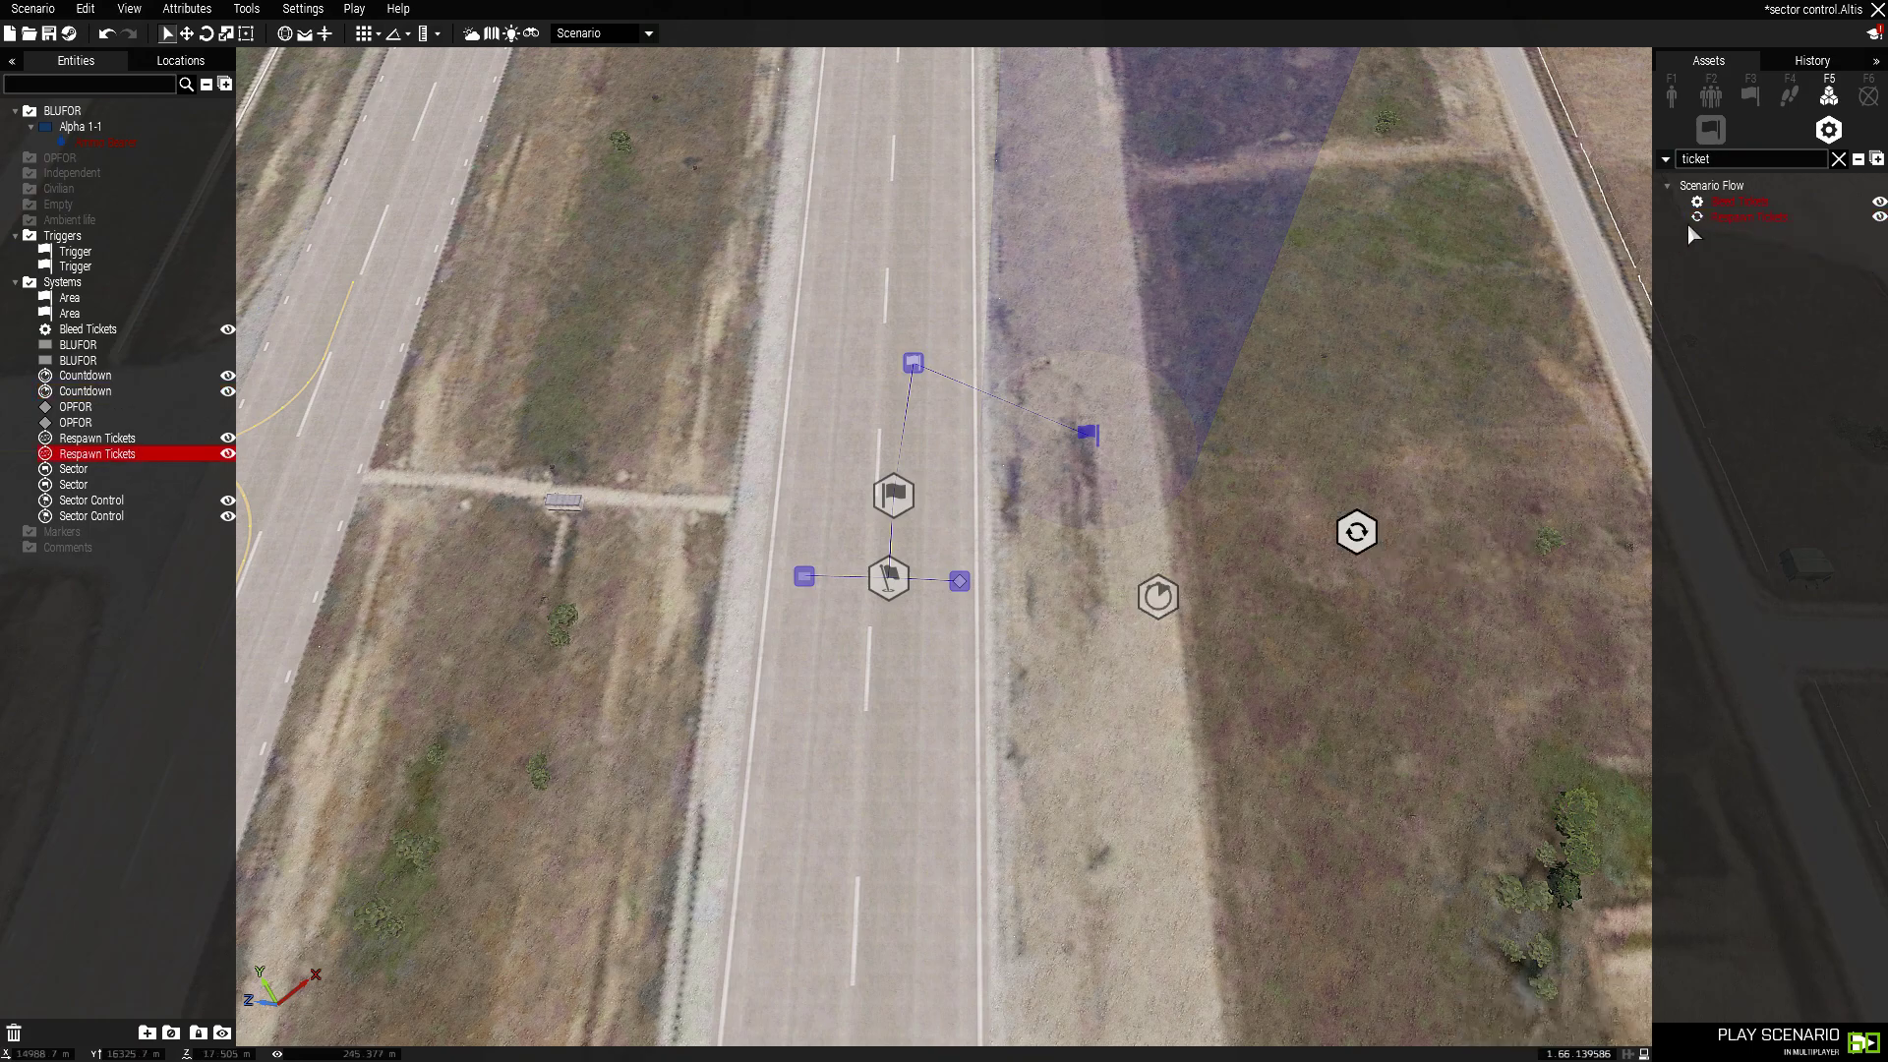
Step: Place a Bleed Tickets module between the new Countdown and Respawn Tickets modules
double_click(1669, 188)
left_click(1666, 185)
left_click(1738, 201)
left_click(1275, 541)
Step: Move the new Respawn Tickets module next to Bleed Tickets and review its ticket amounts for each side
left_click_drag(1349, 548, 1272, 603)
double_click(1273, 602)
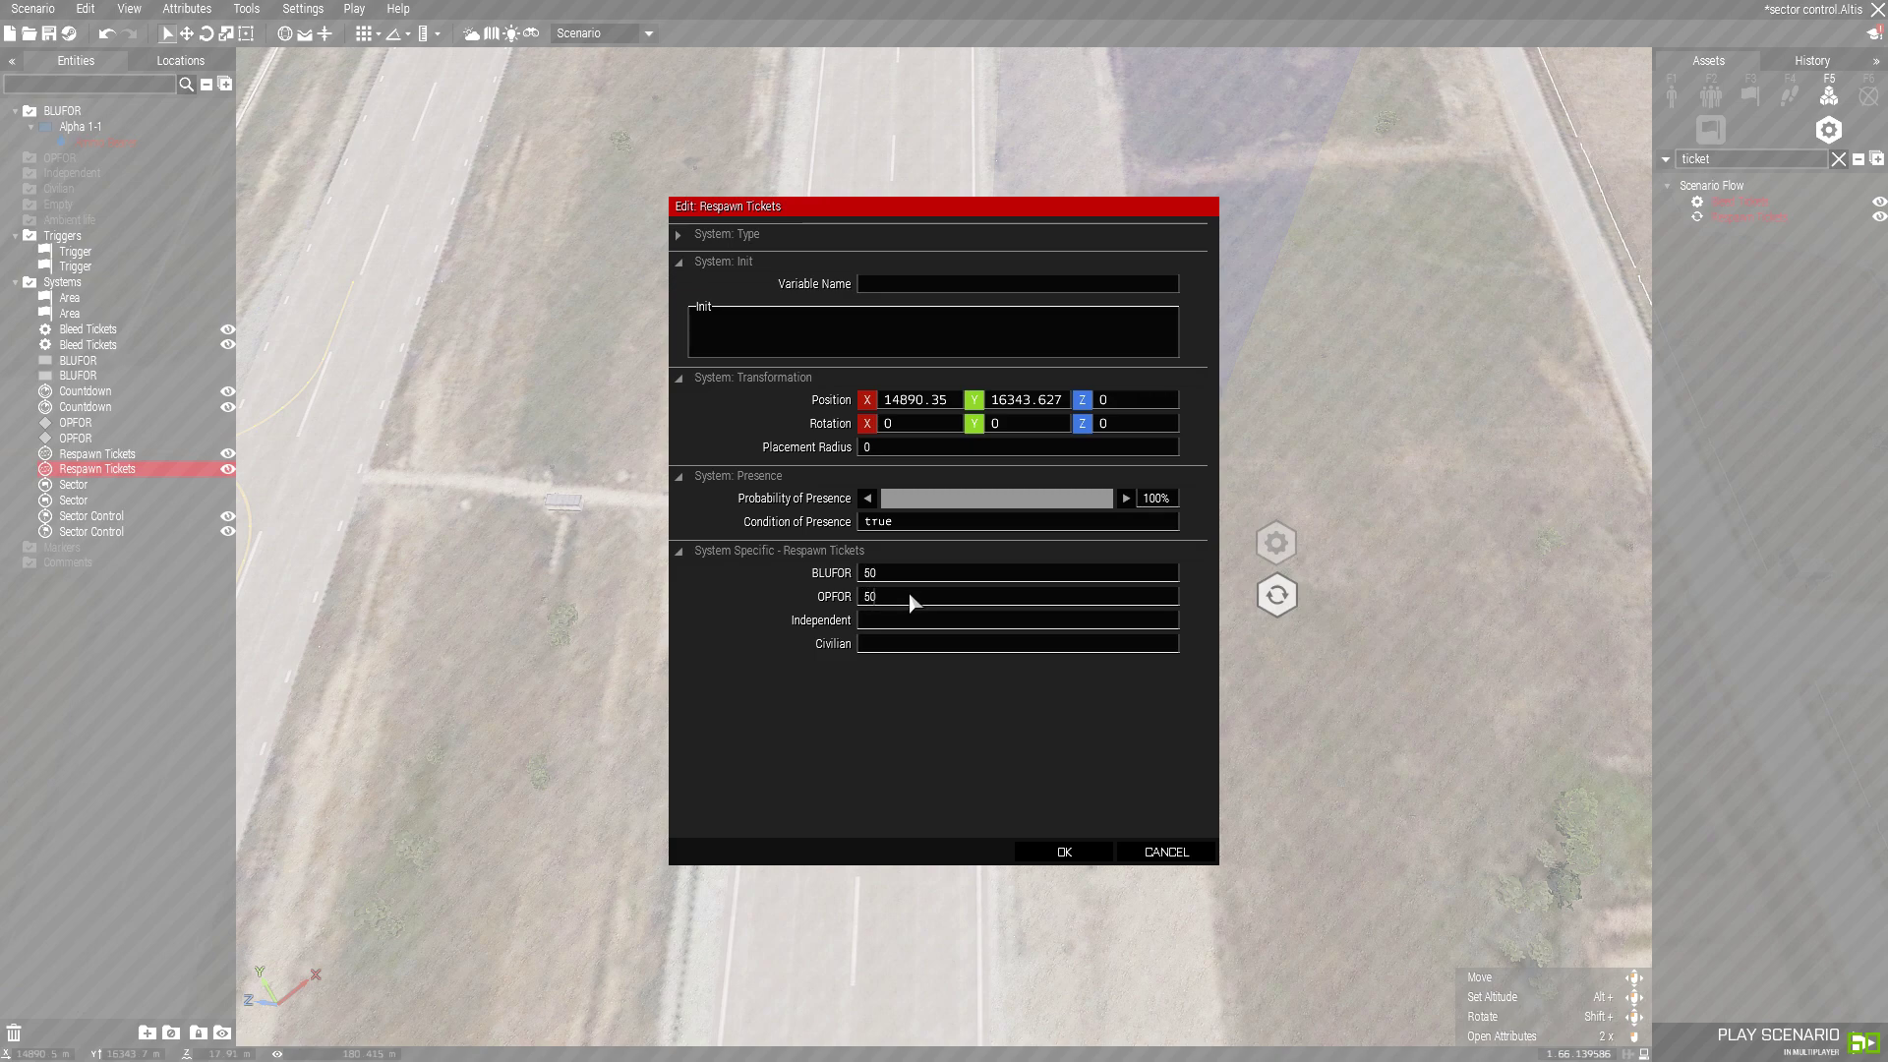
left_click(1067, 852)
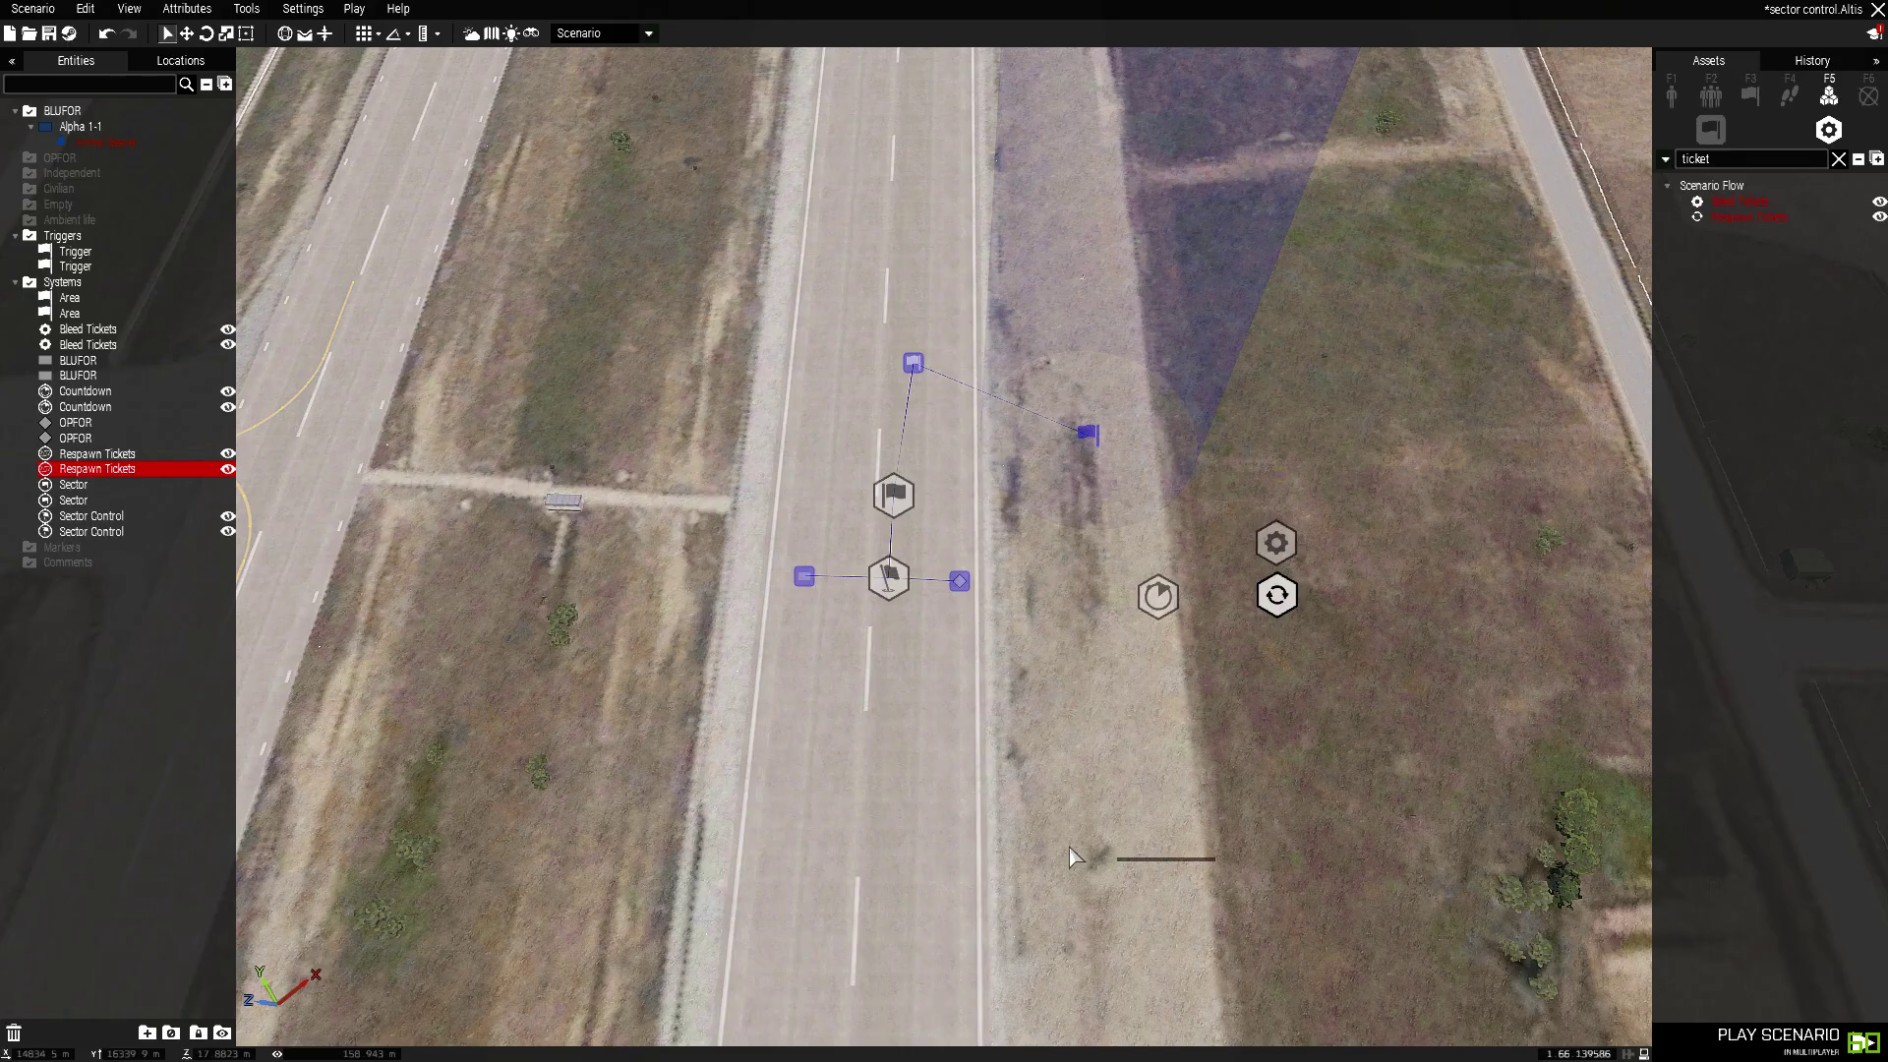
double_click(1281, 609)
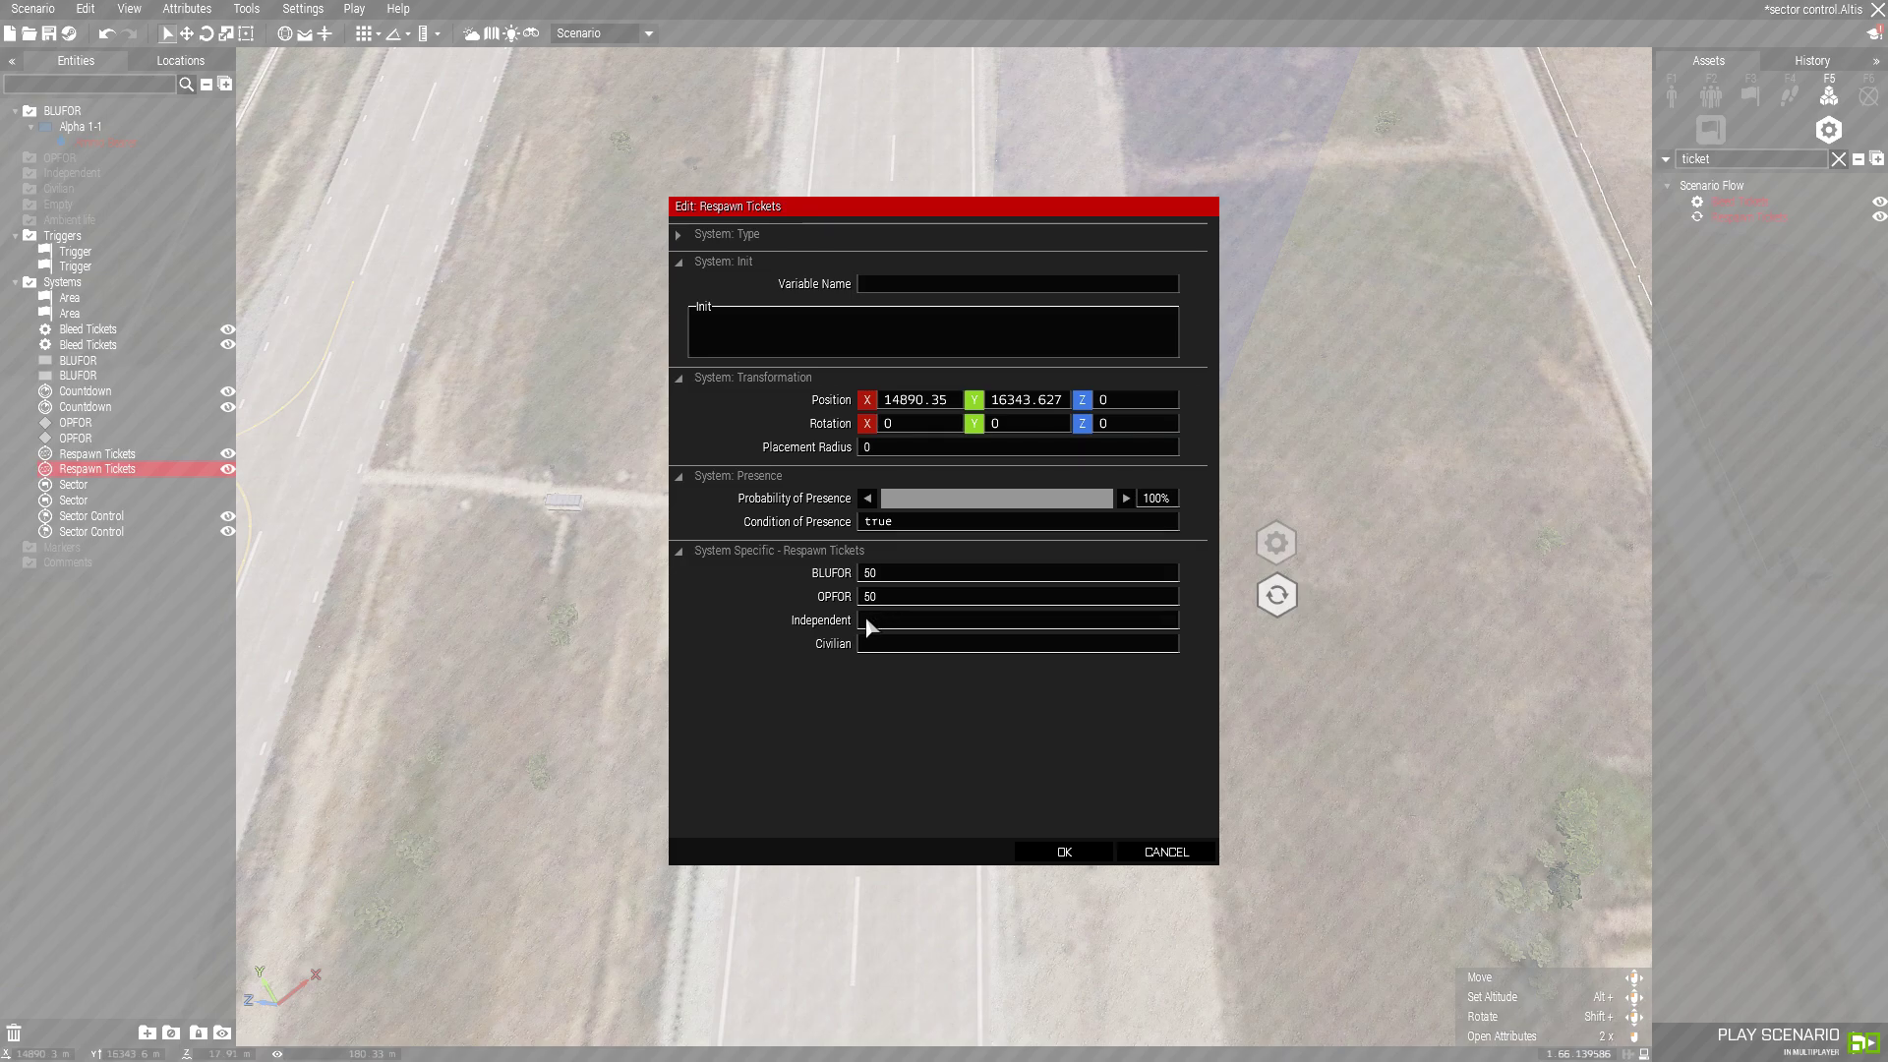
left_click(1077, 852)
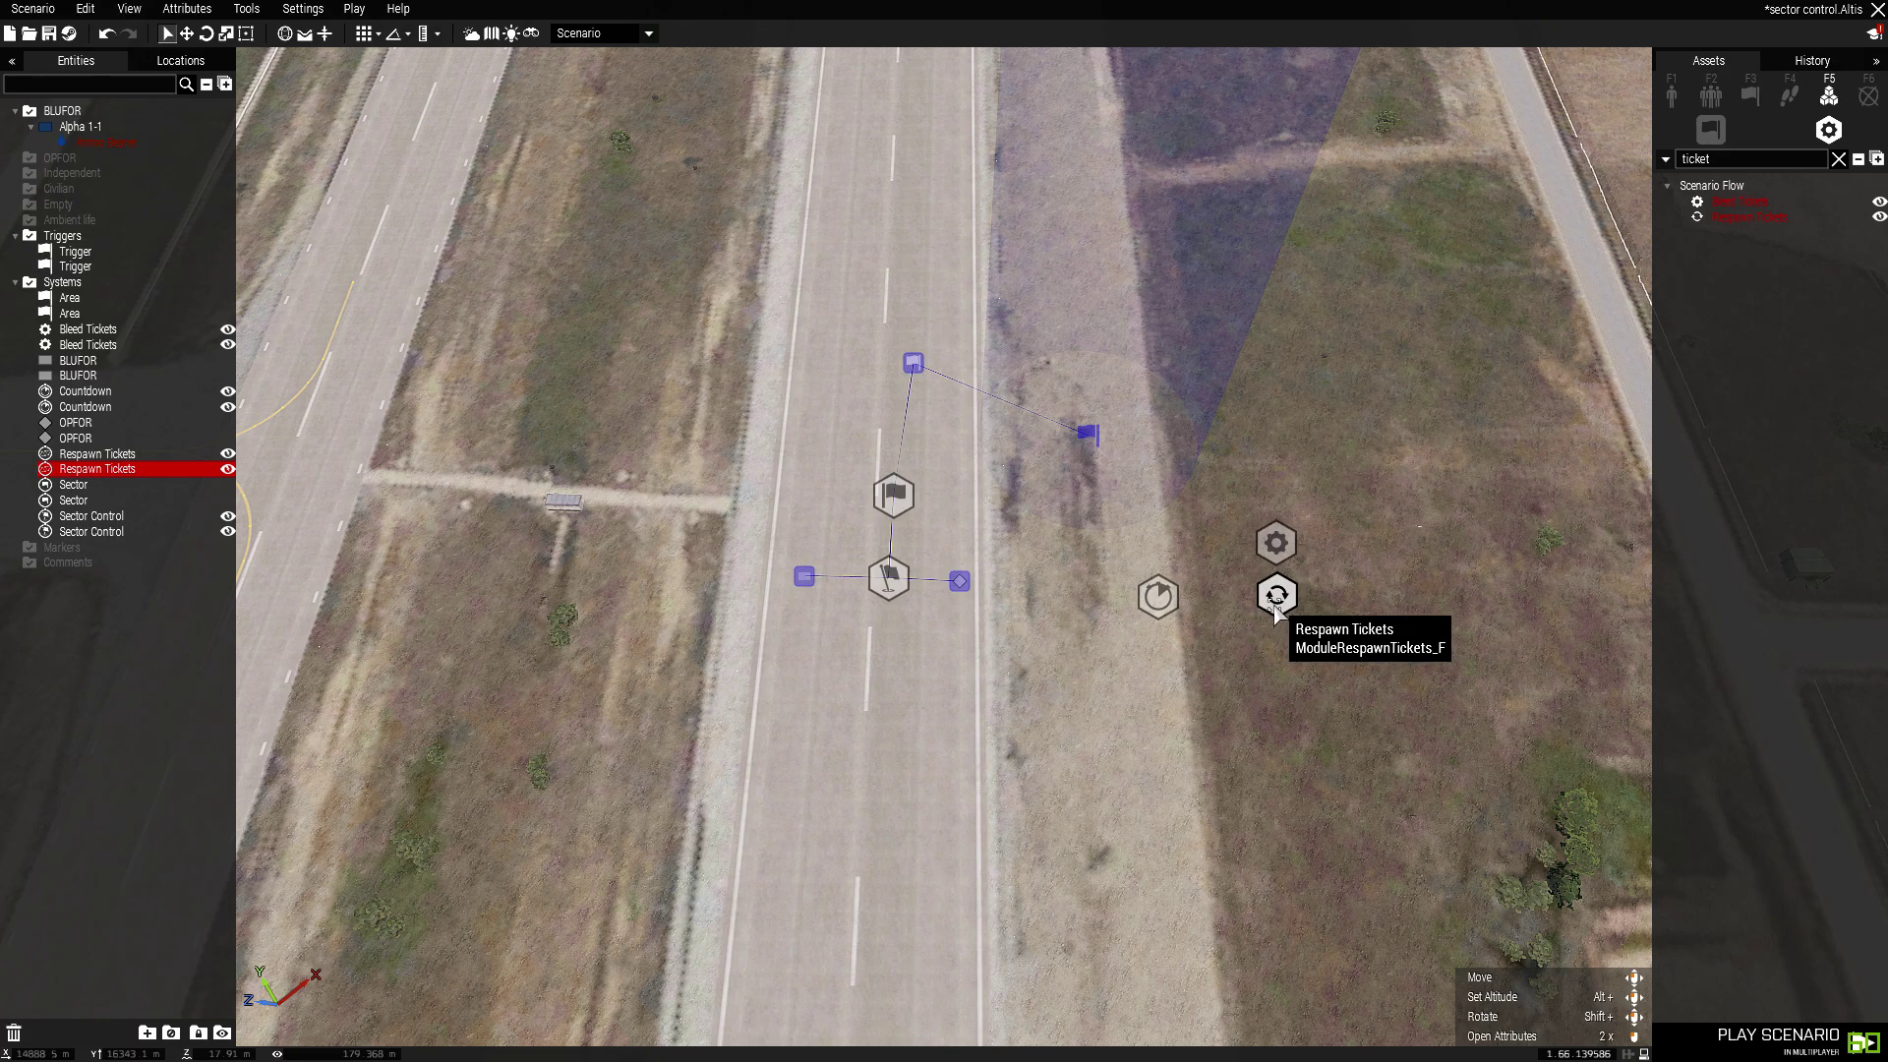
Step: Review the new Bleed Tickets module's attributes and set its Dominance ratio to 0.75
double_click(1276, 543)
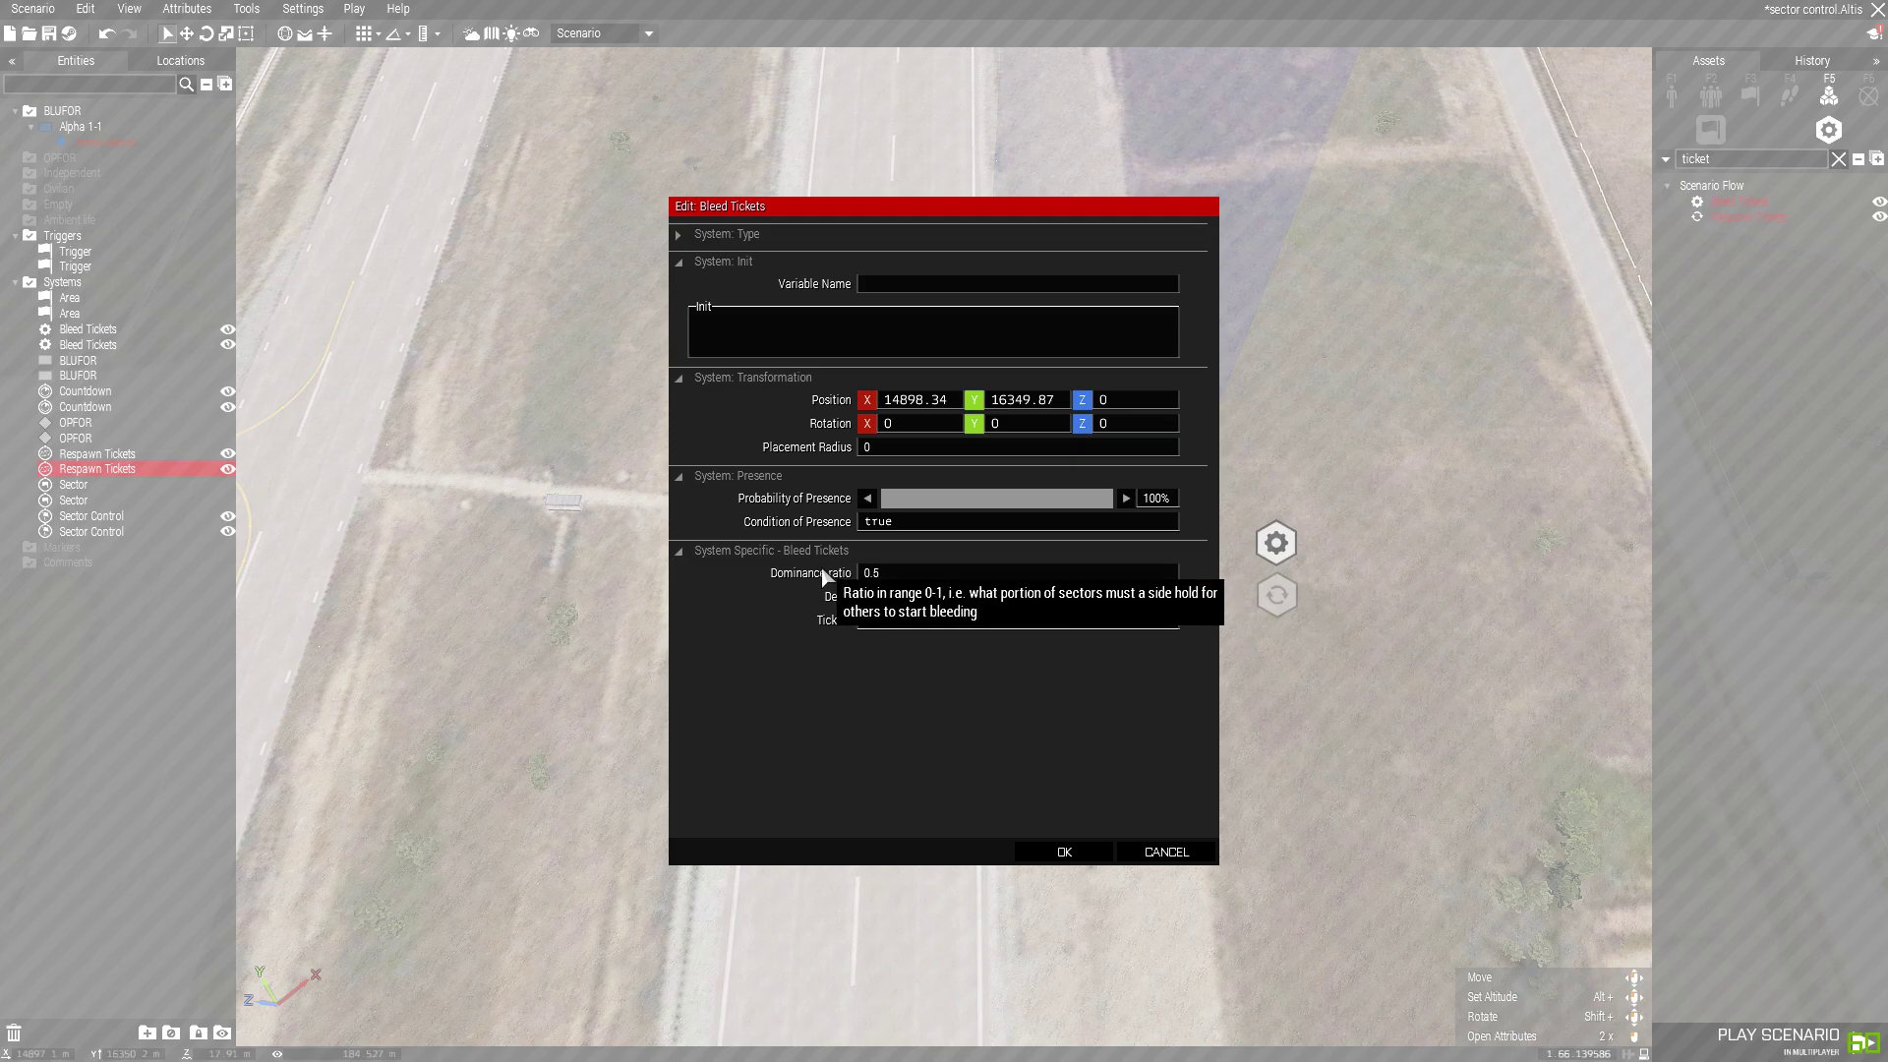
left_click(1071, 853)
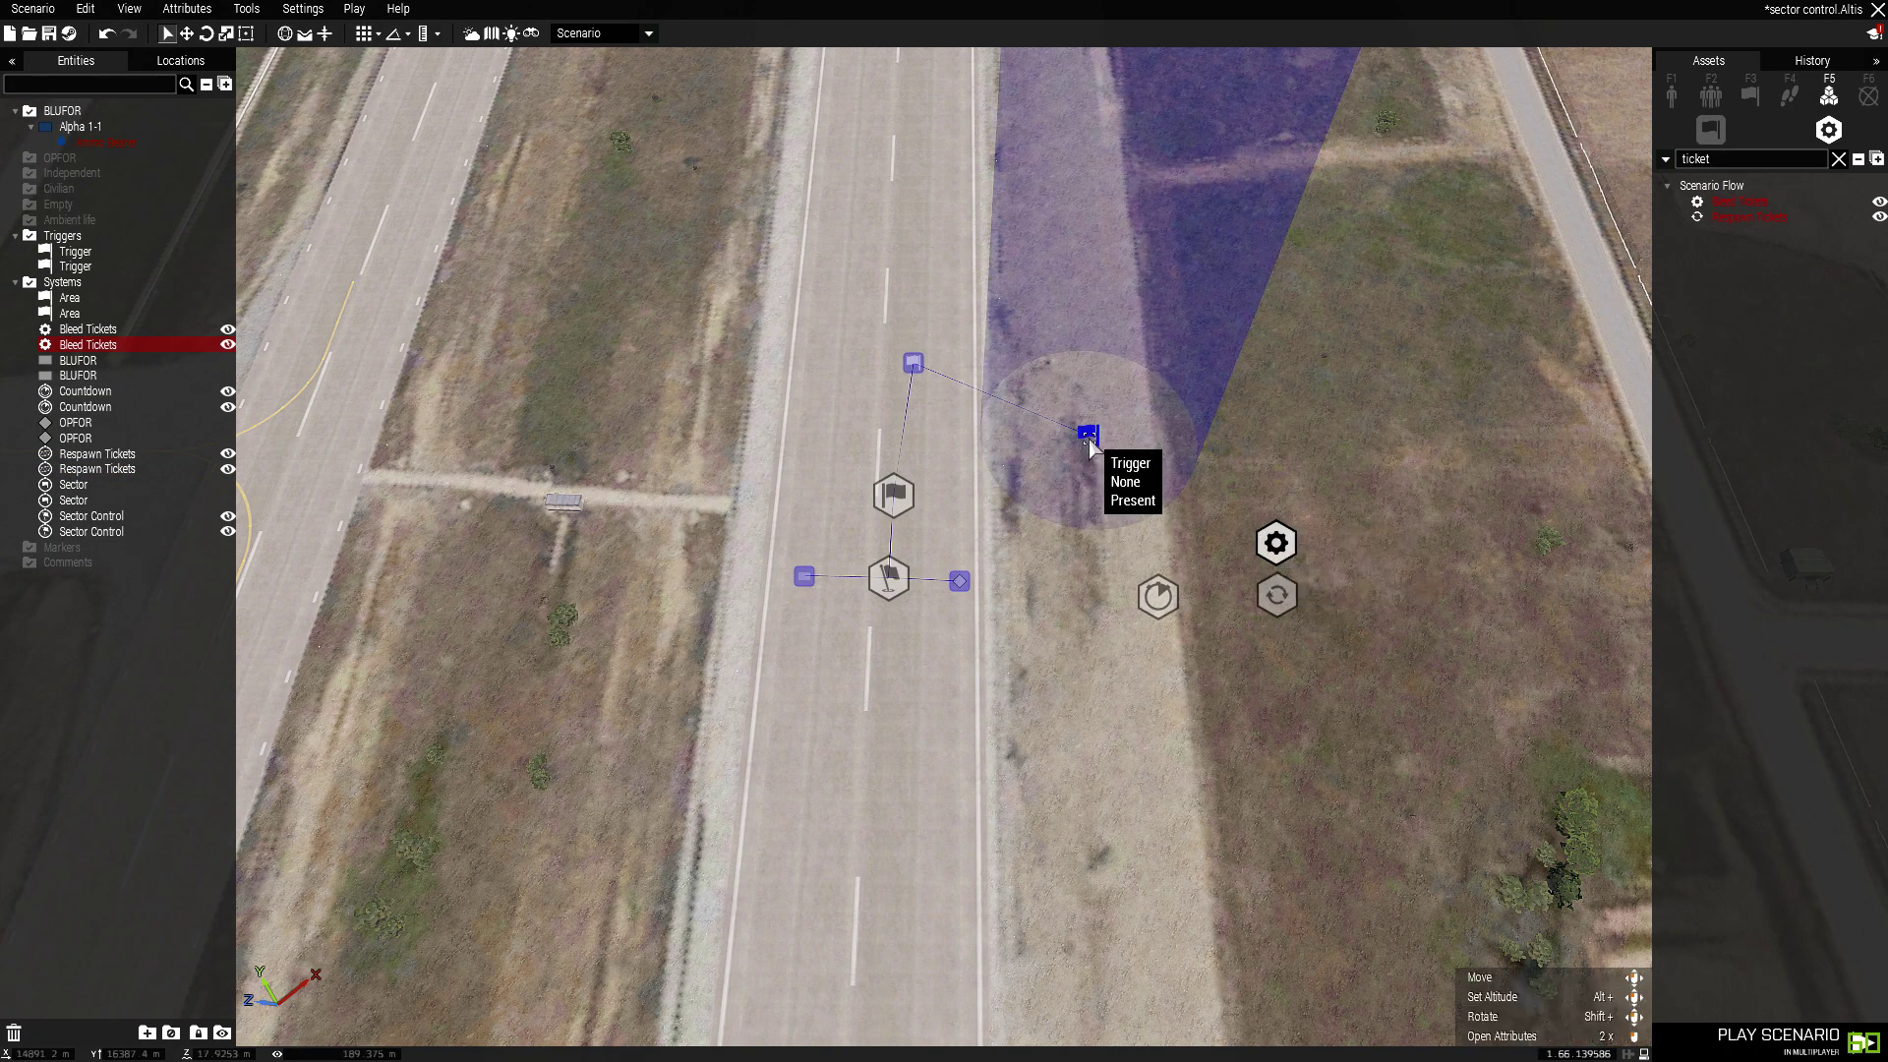
double_click(1256, 546)
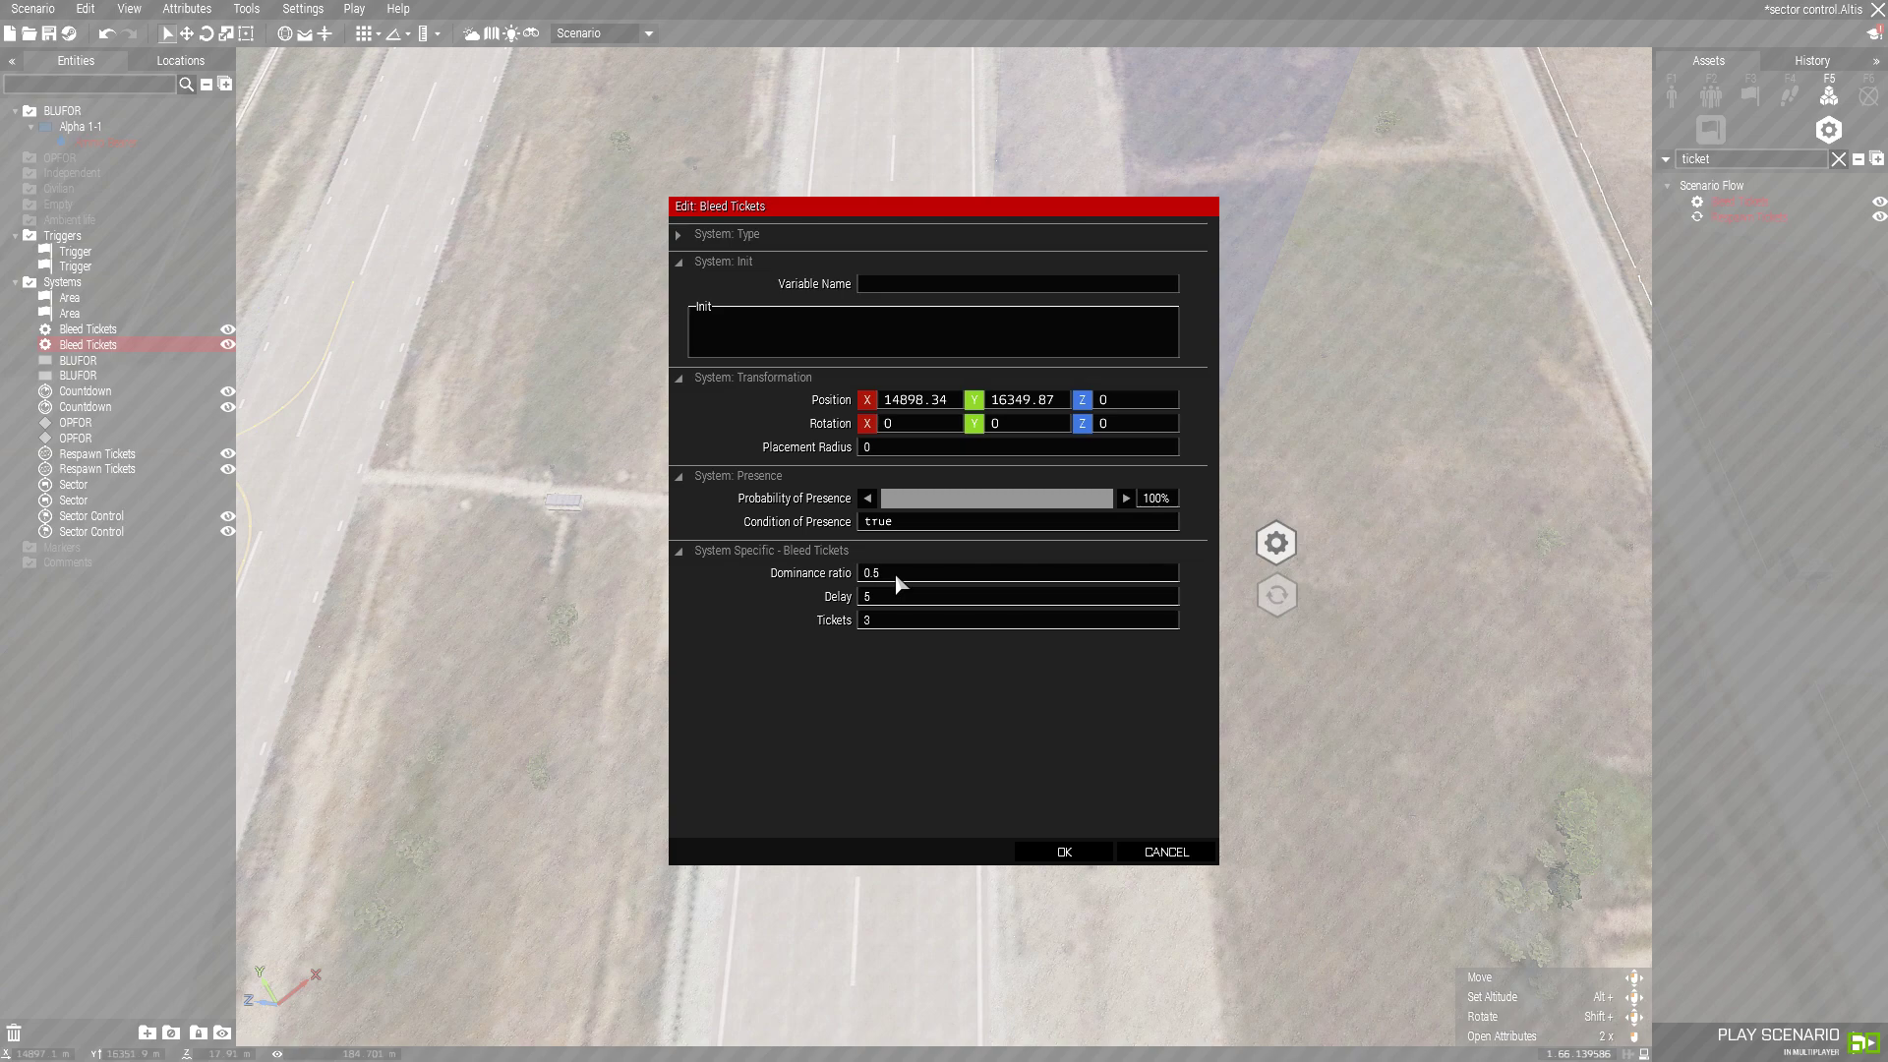
mouse_move(829, 580)
left_click(1078, 856)
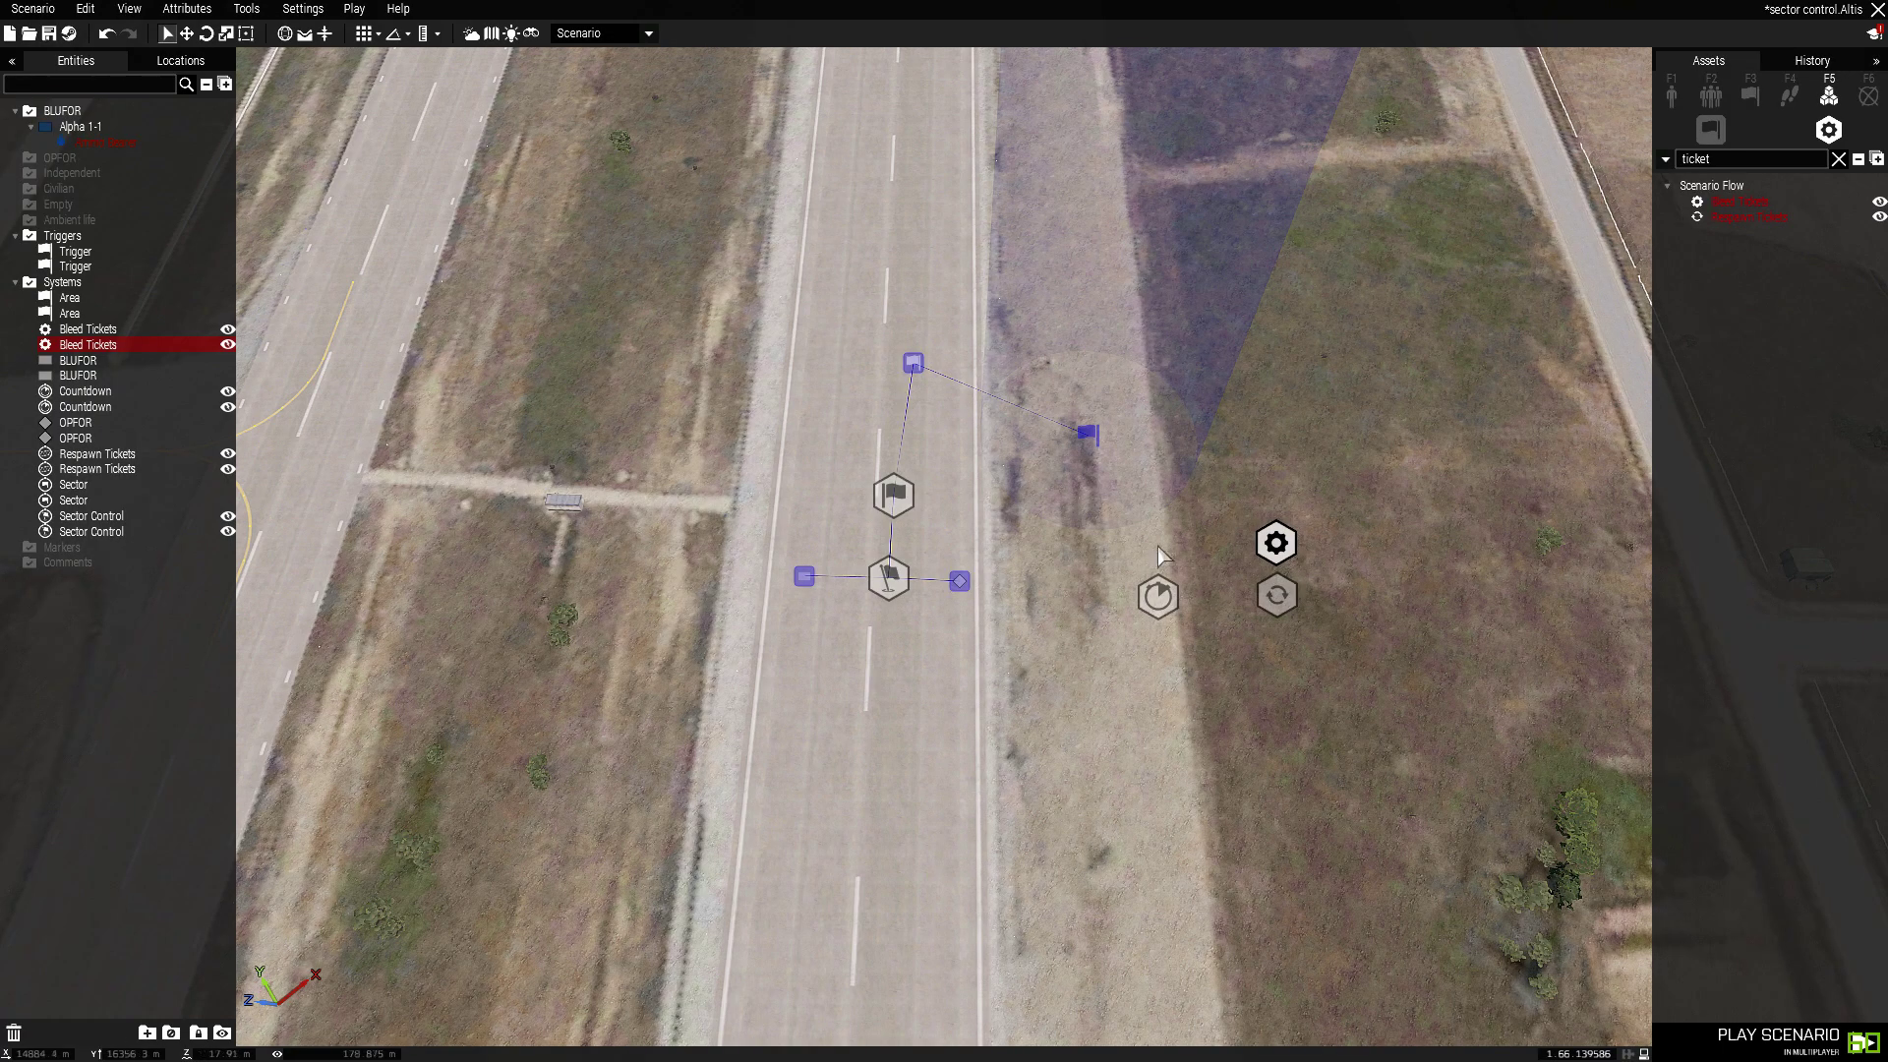
Step: Clear the Dominance ratio entry of the new Bleed Tickets module and close its attributes
right_click_drag(787, 668, 1168, 622)
double_click(1177, 634)
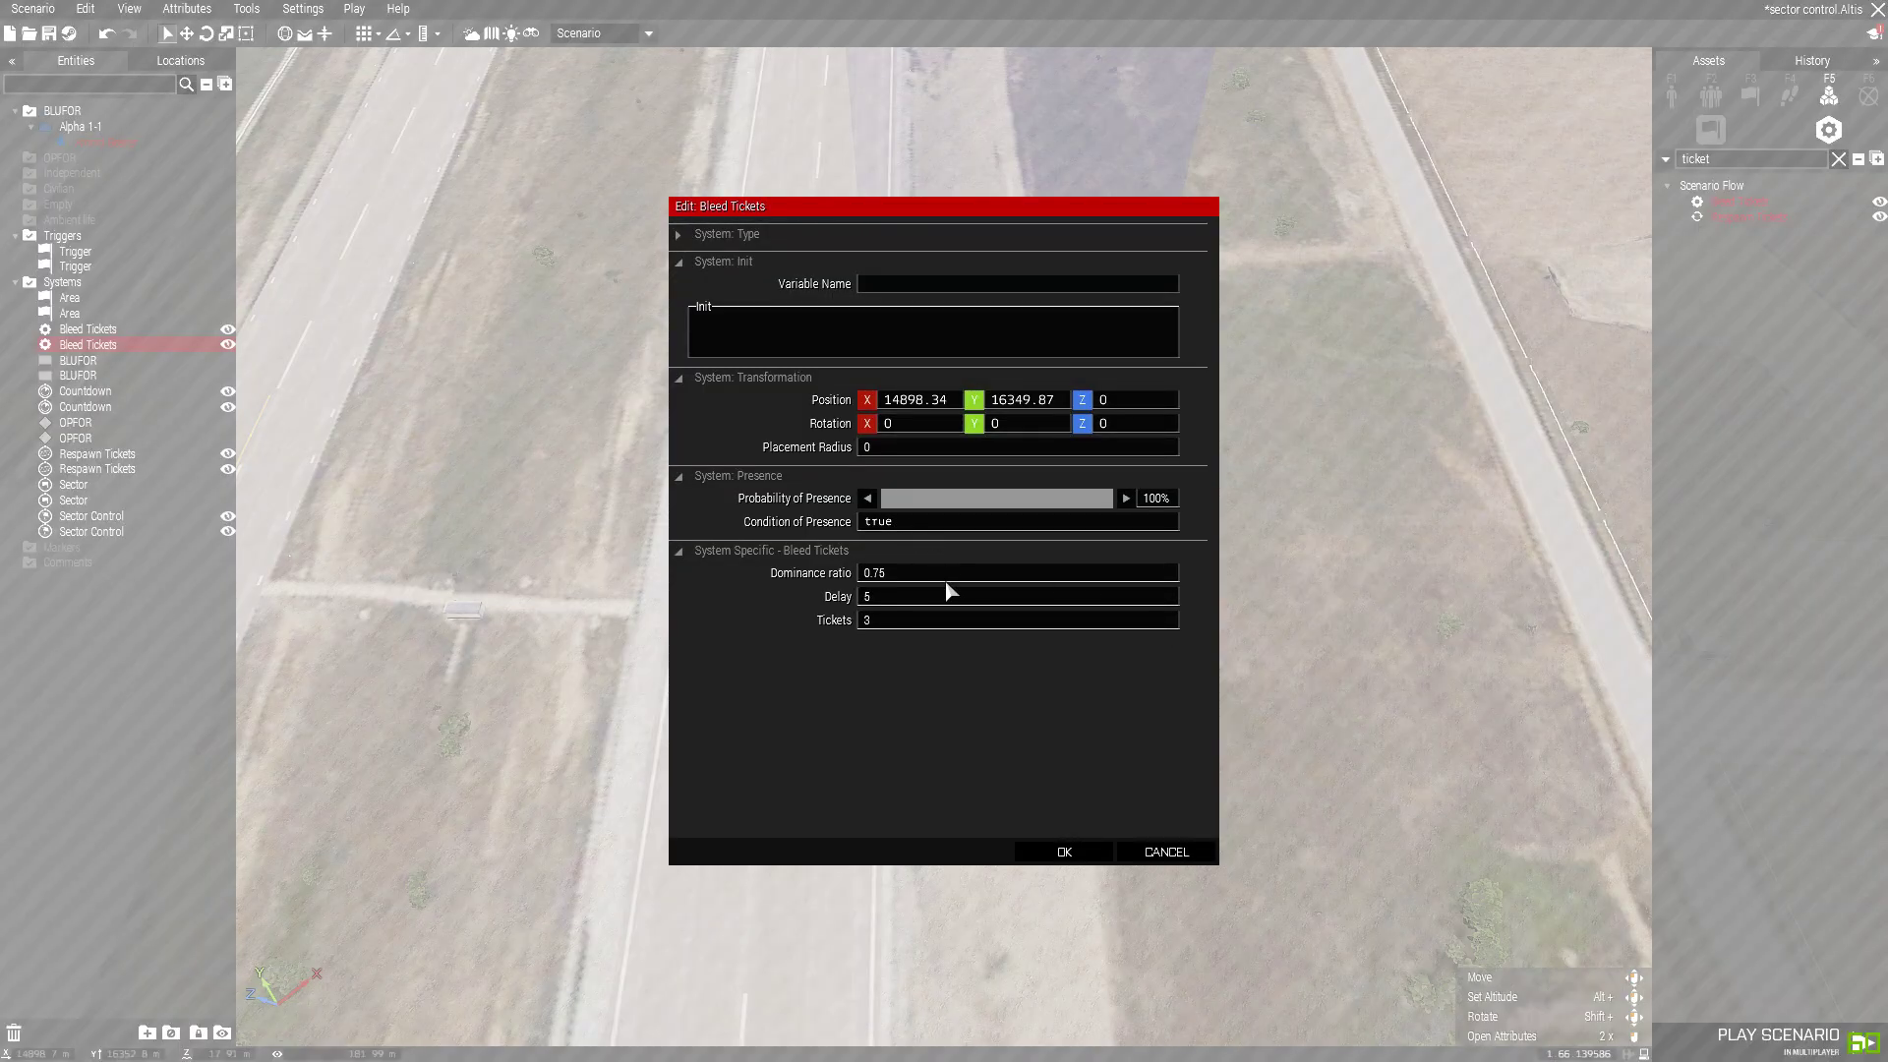
double_click(869, 573)
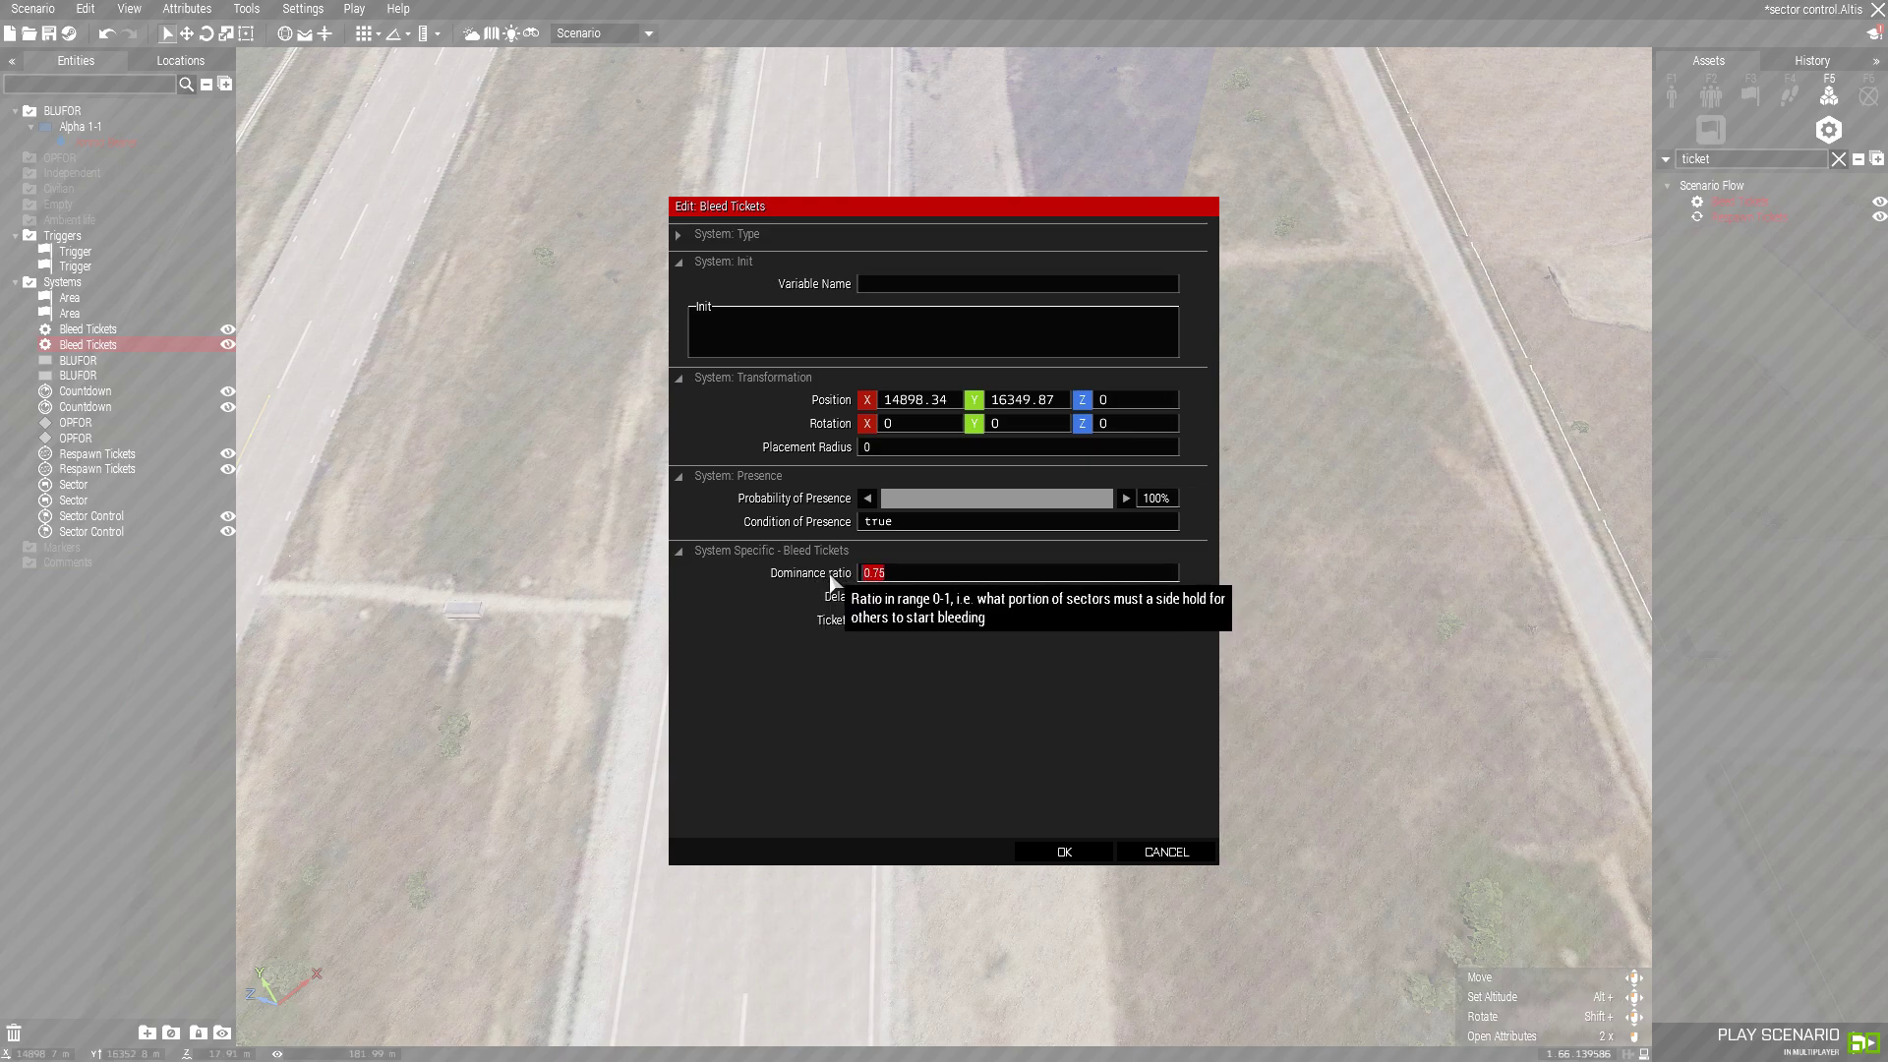
type("0")
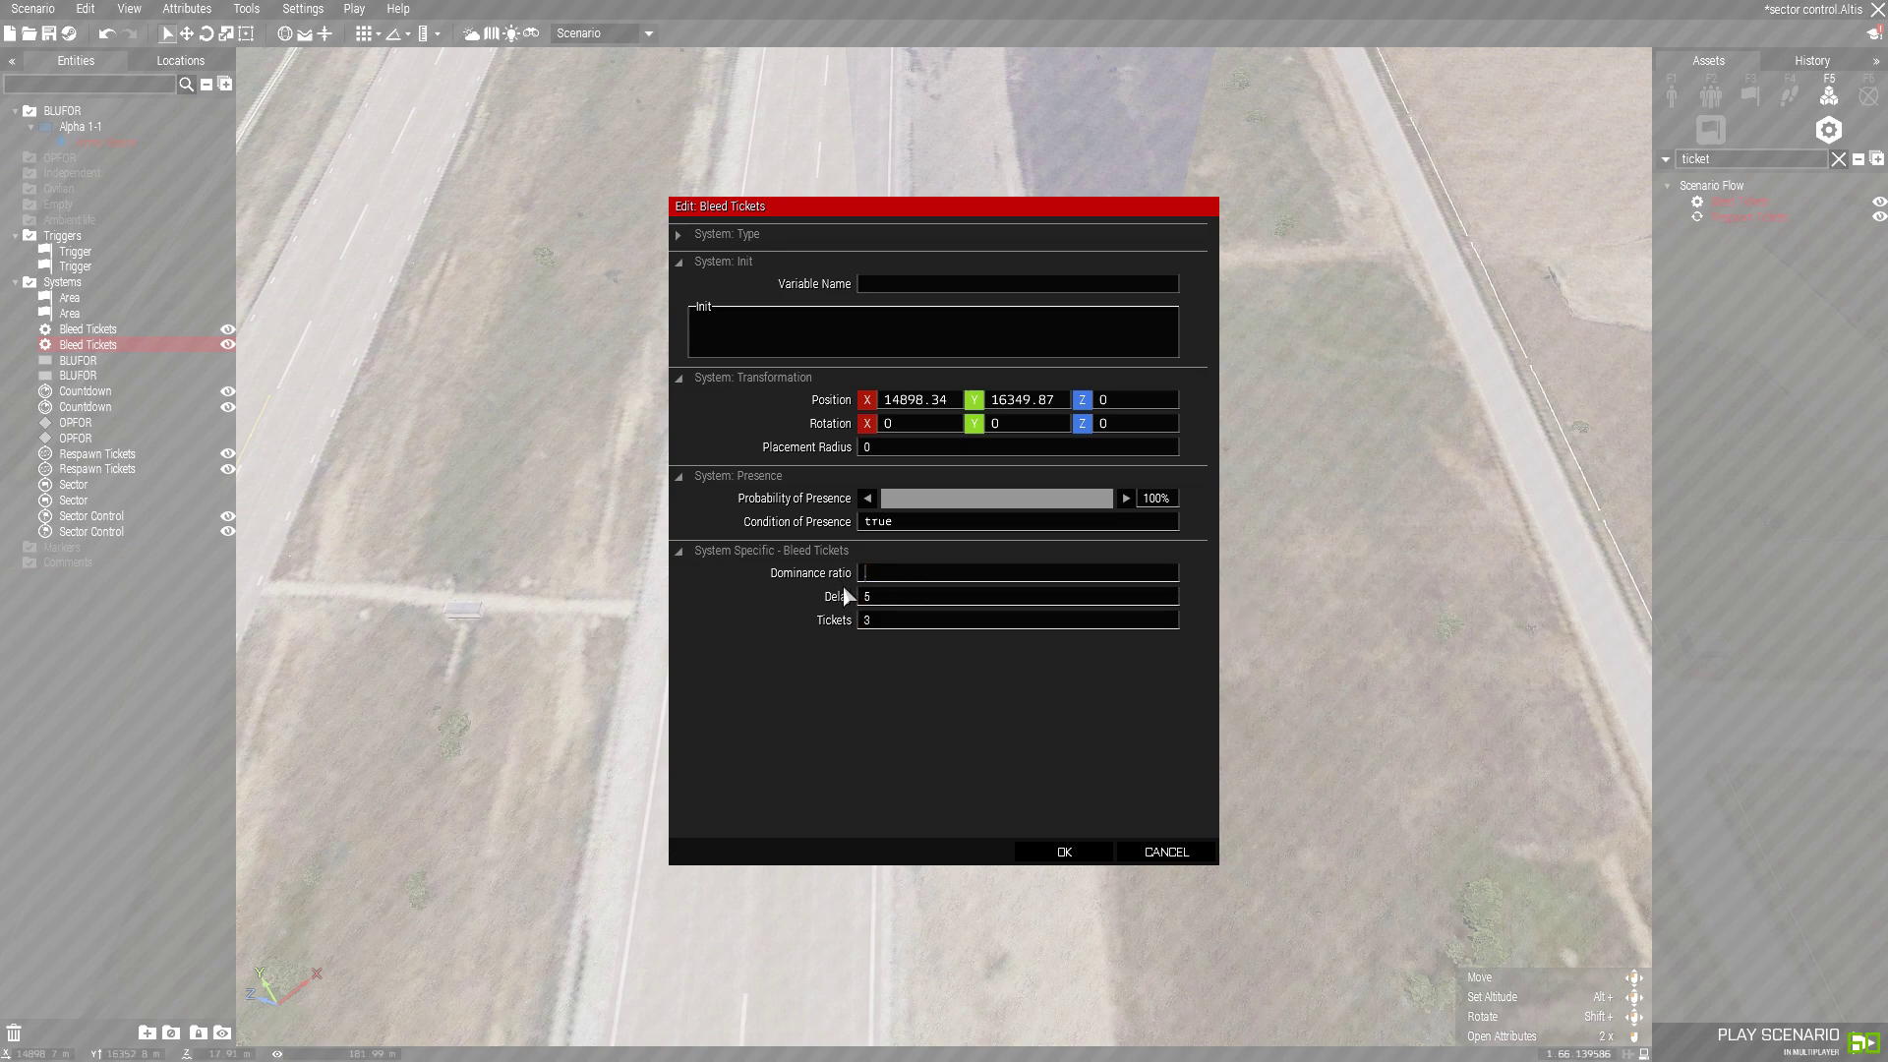
left_click(1082, 852)
key("w")
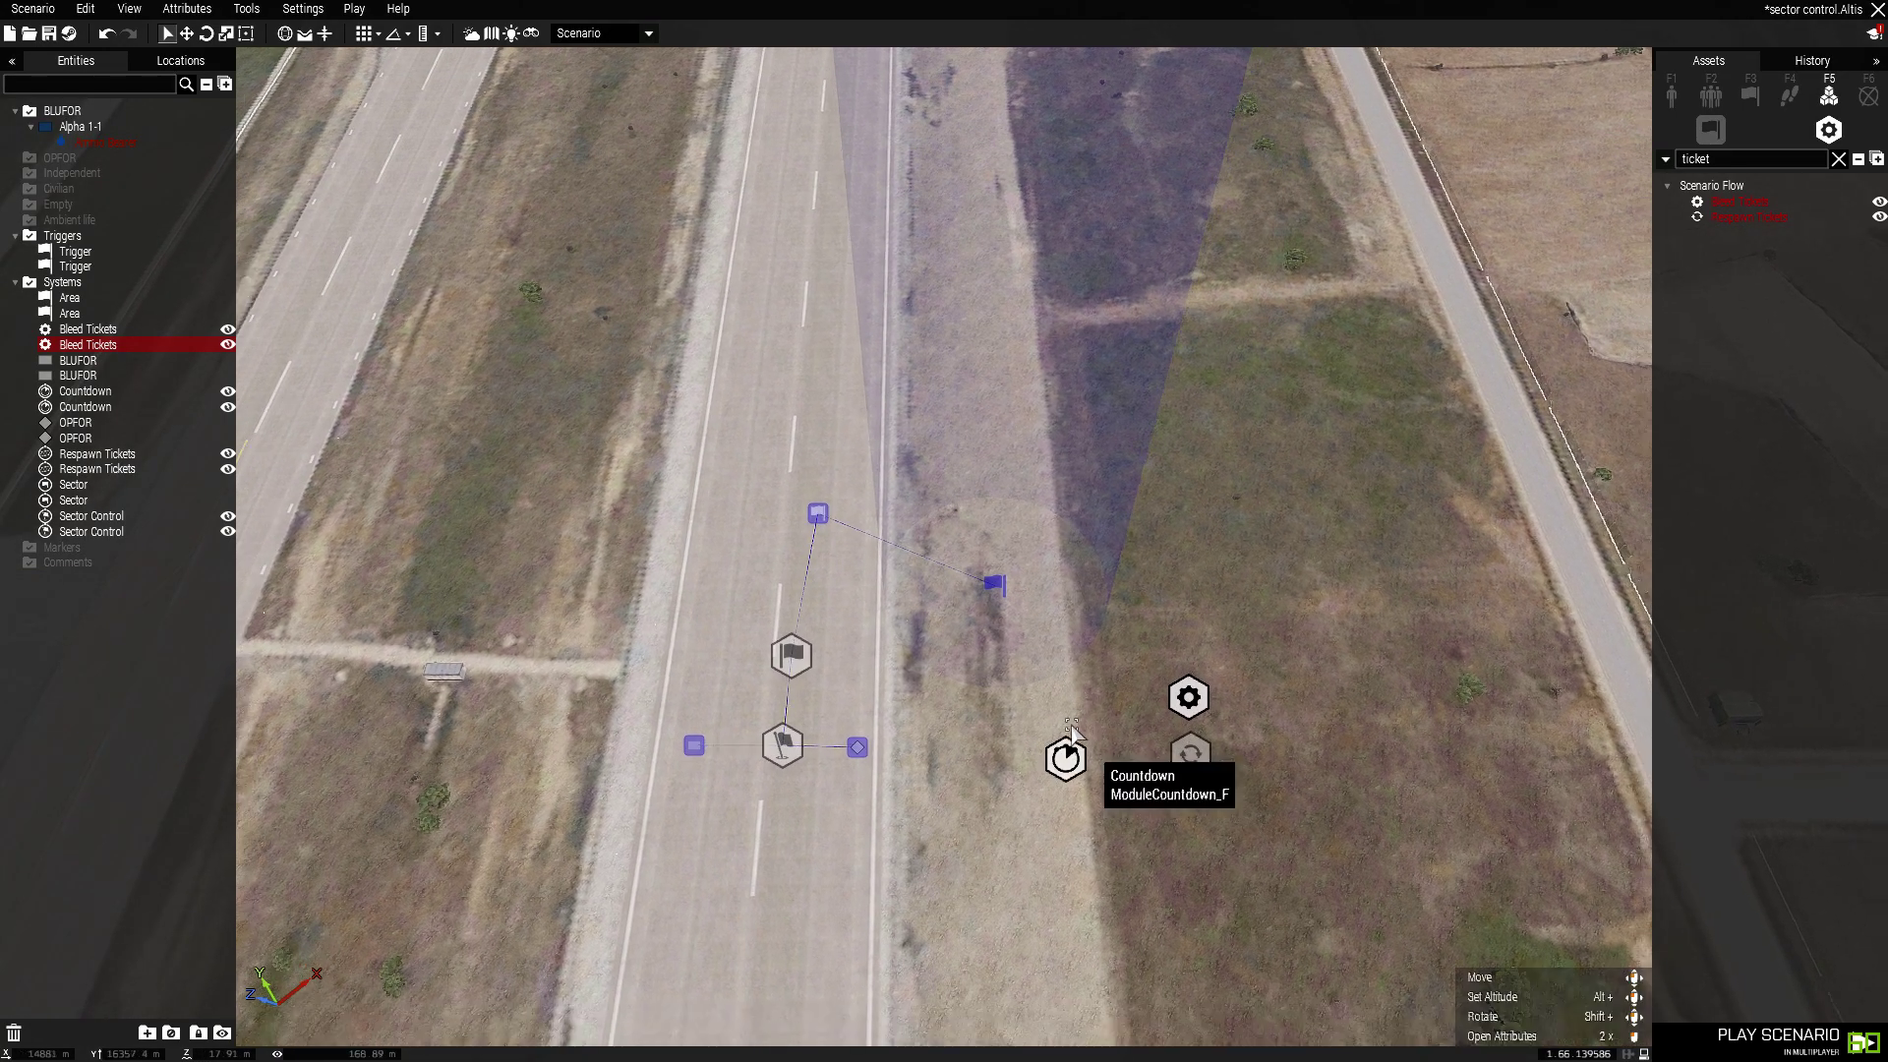
key("s")
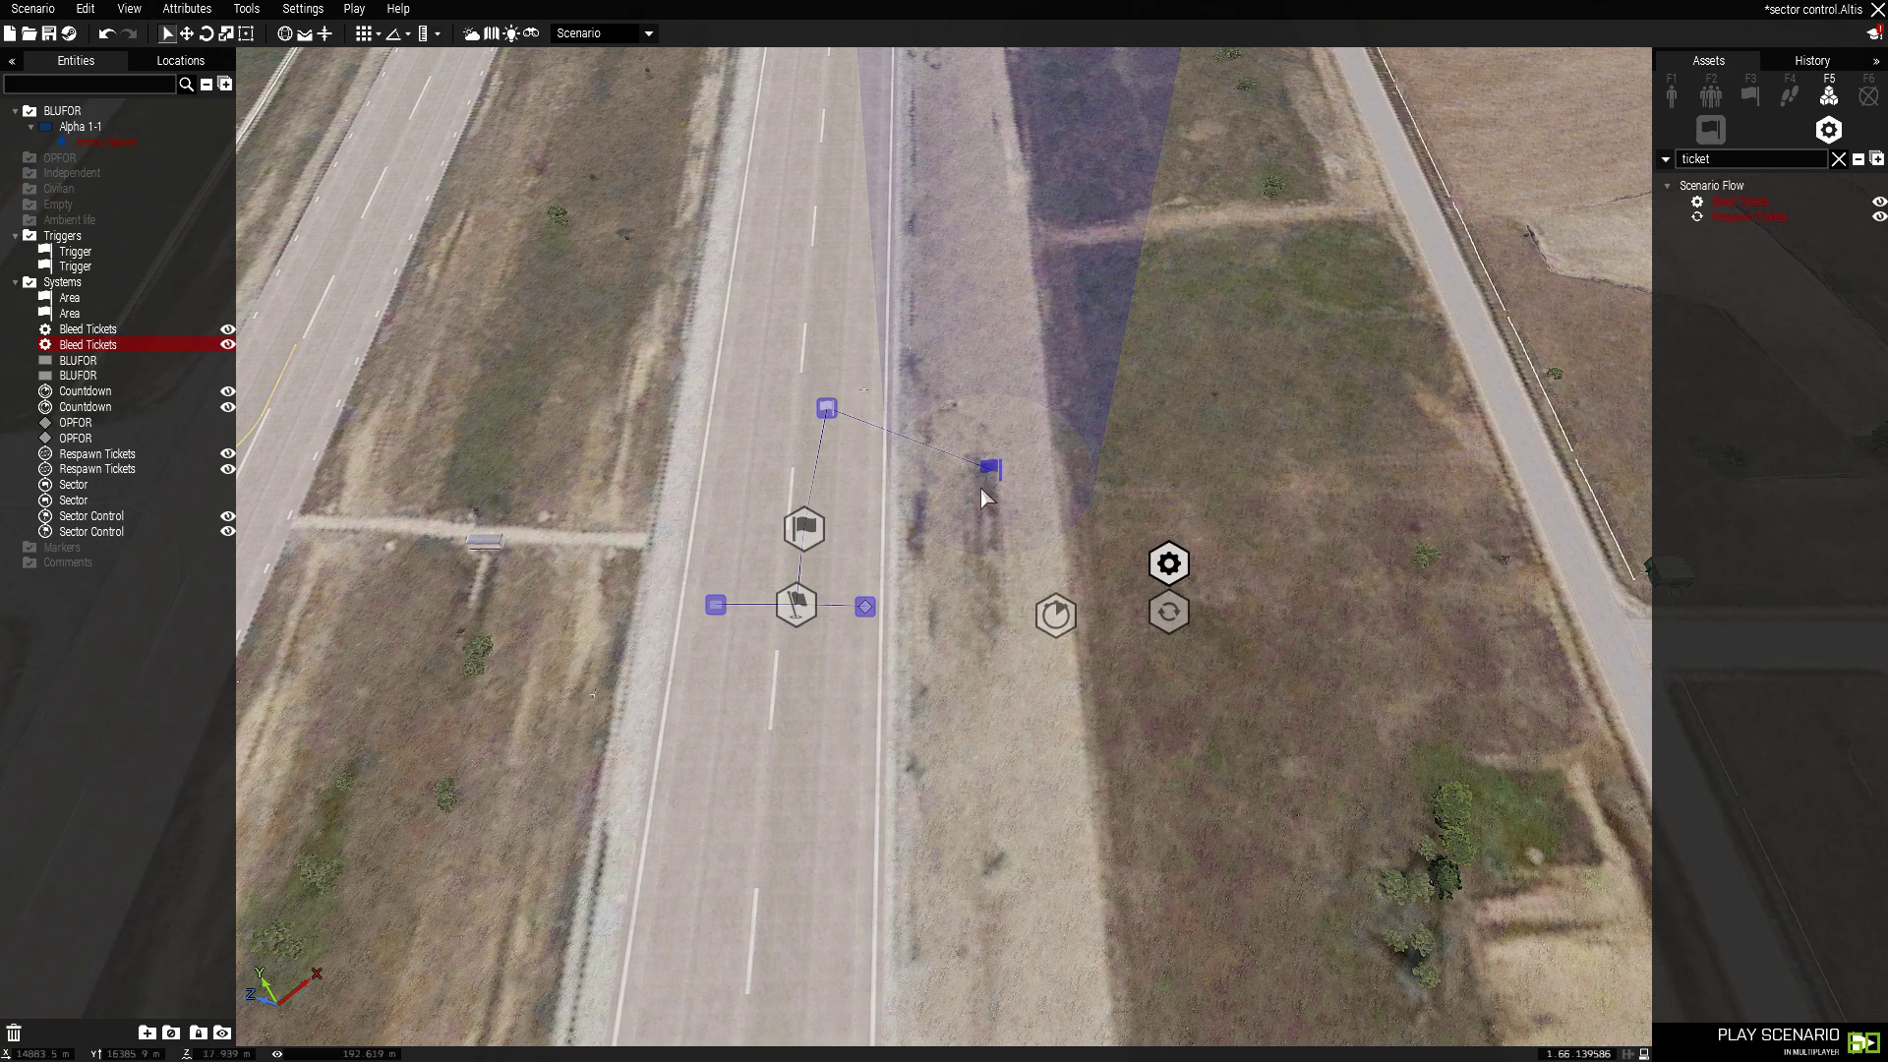
Step: Review the attributes of the new Respawn Tickets module and of the new Bleed Tickets module
double_click(1169, 612)
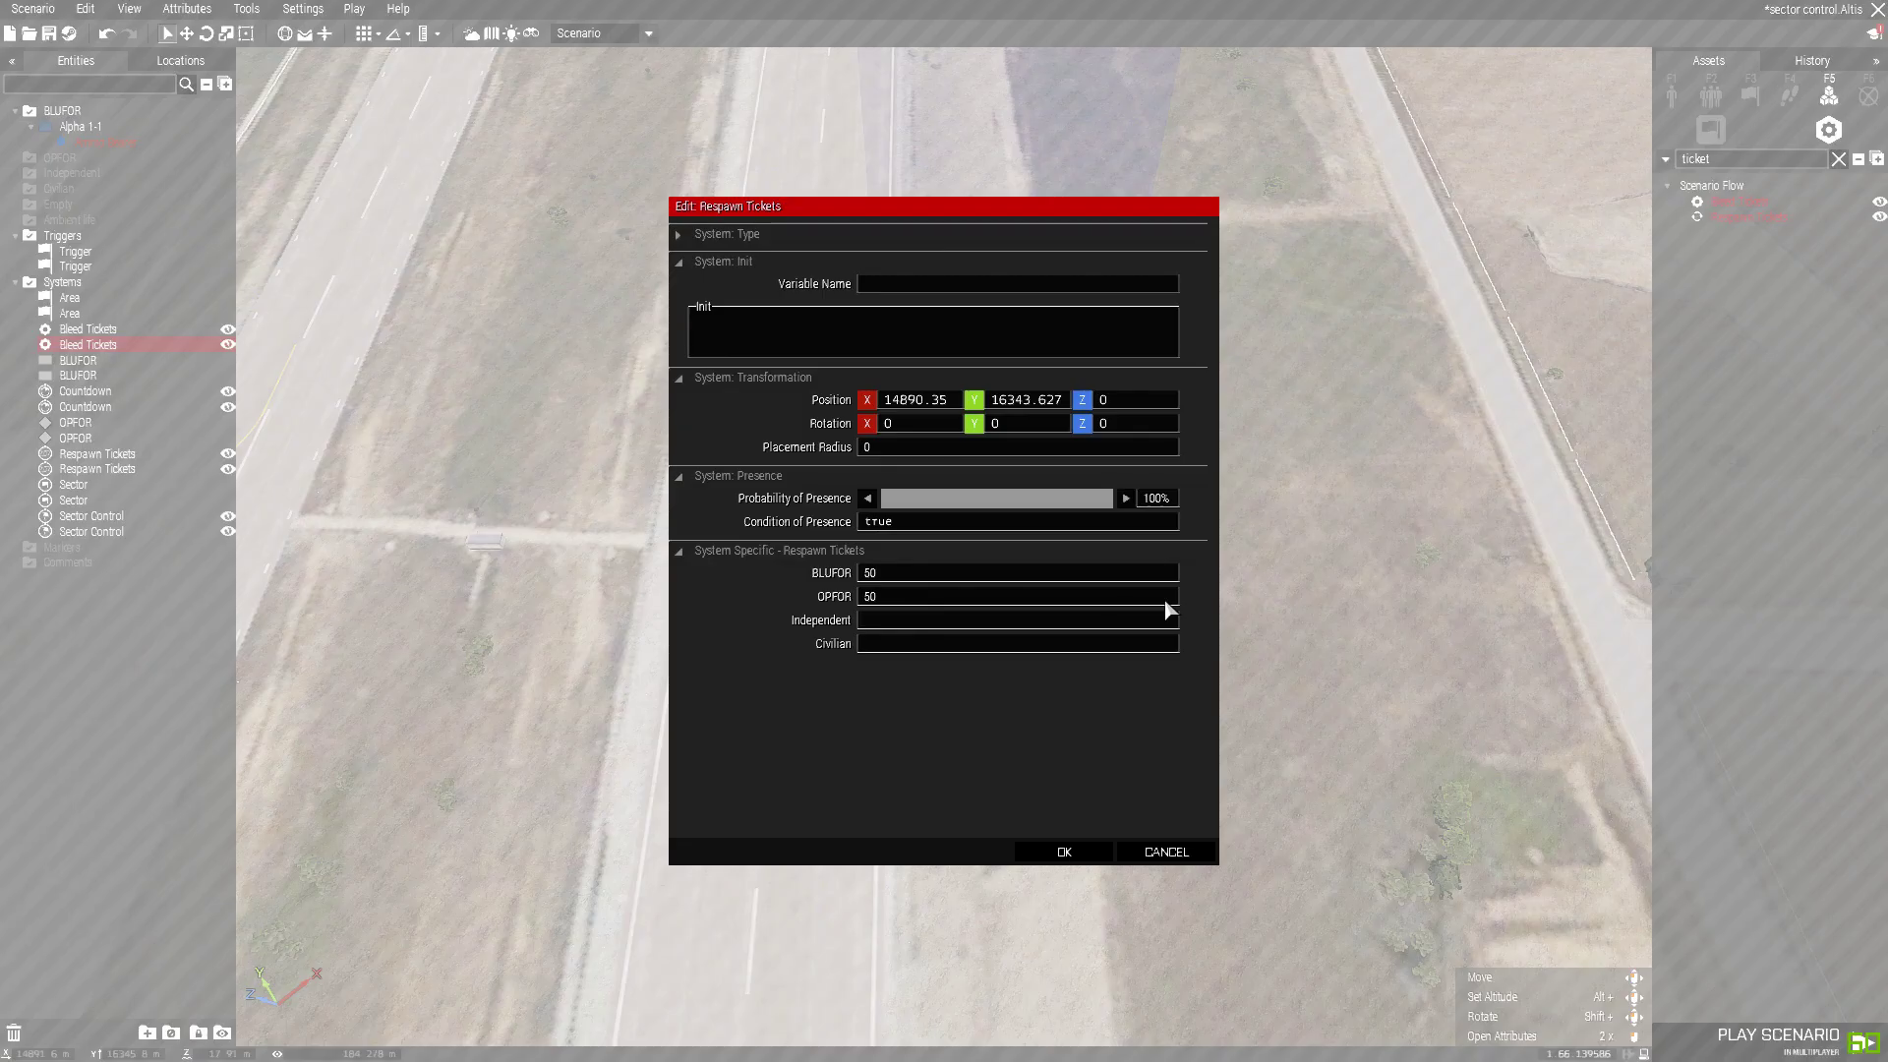
left_click(1102, 852)
double_click(1168, 567)
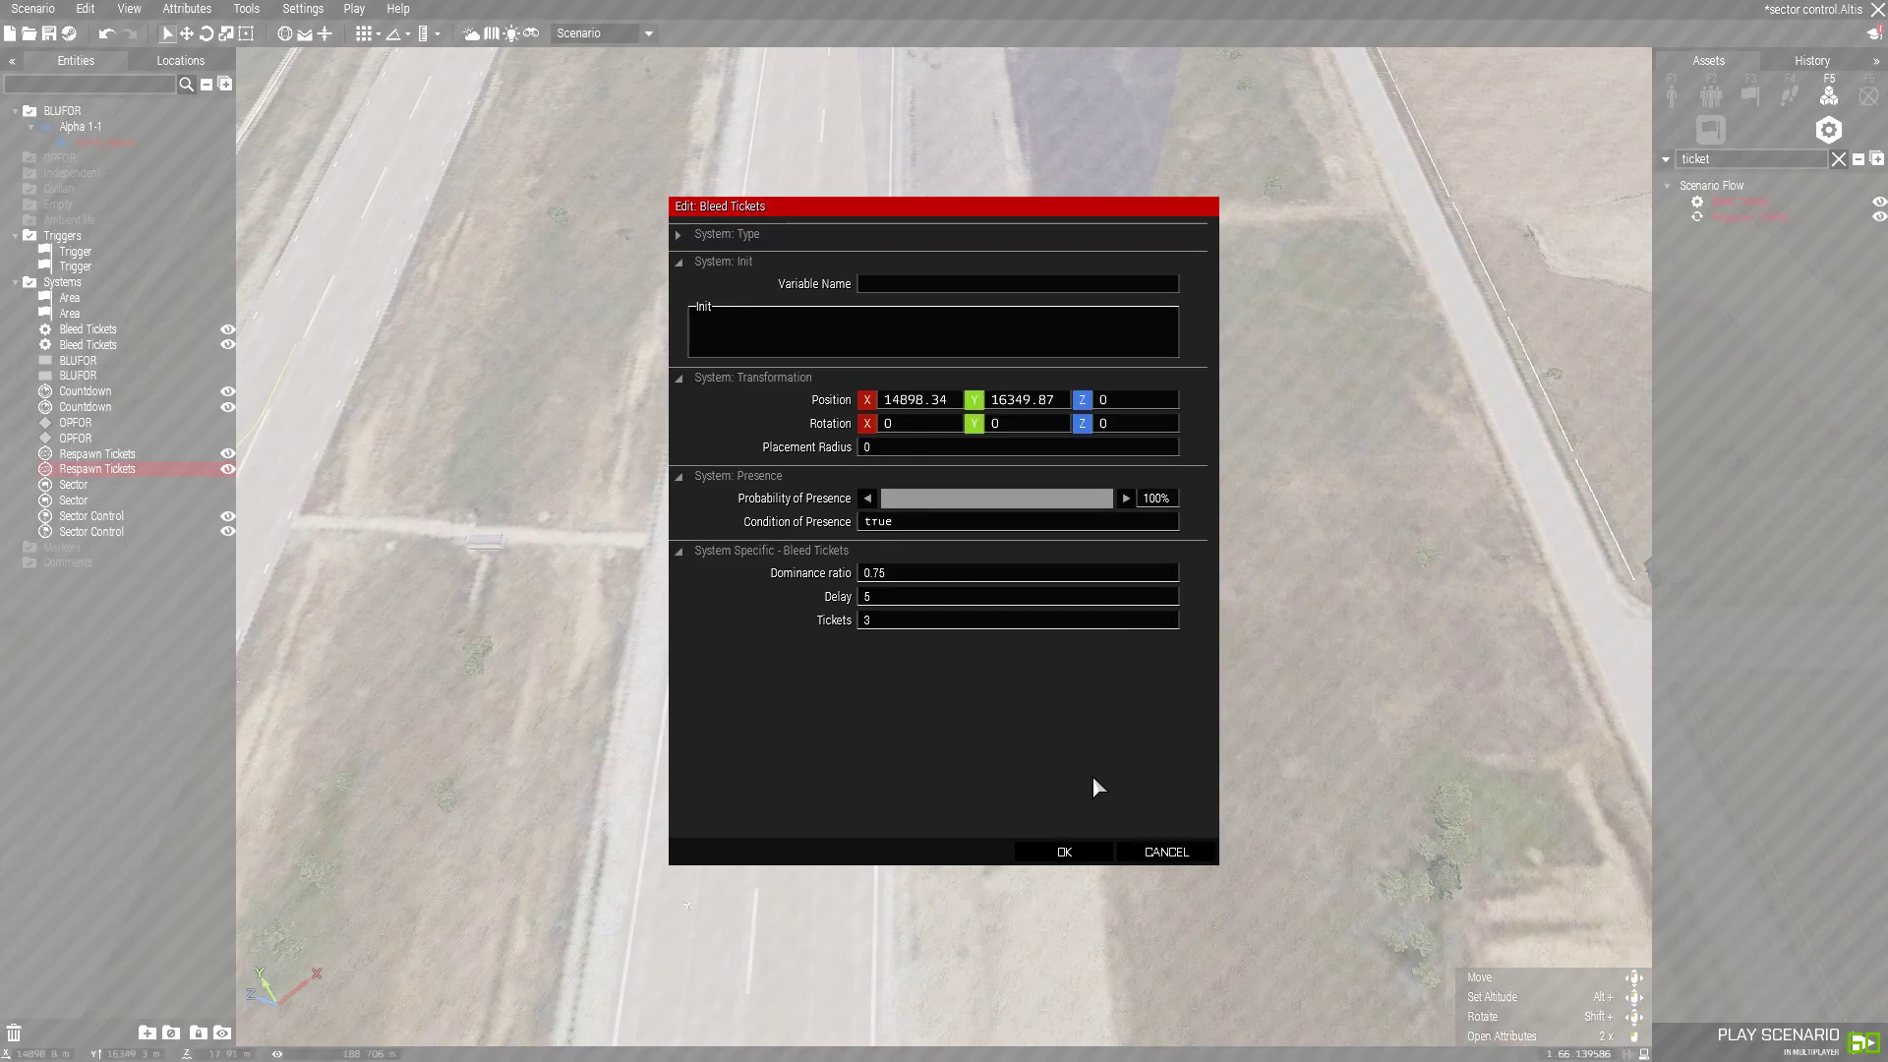
left_click(1095, 852)
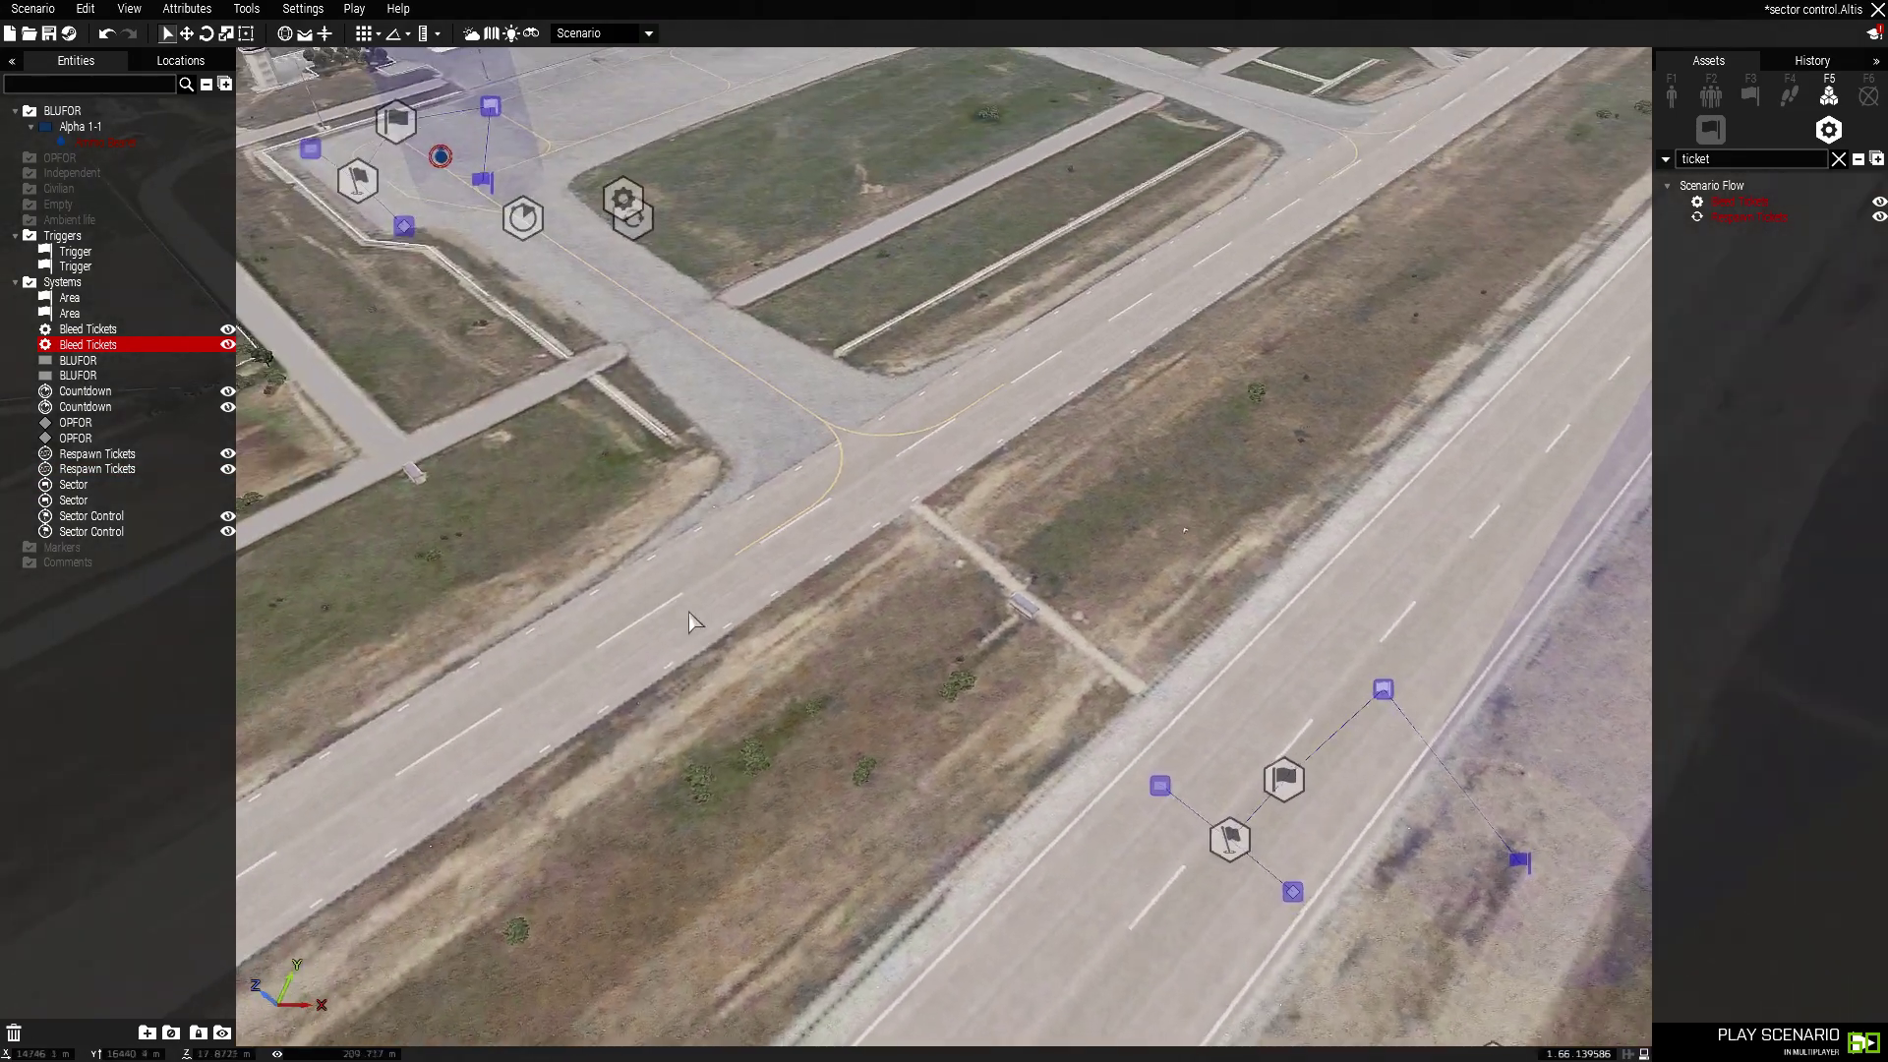
Step: Move the original Bleed Tickets module off the original Respawn Tickets module, next to the original Countdown module
left_click_drag(636, 210, 586, 258)
key("a")
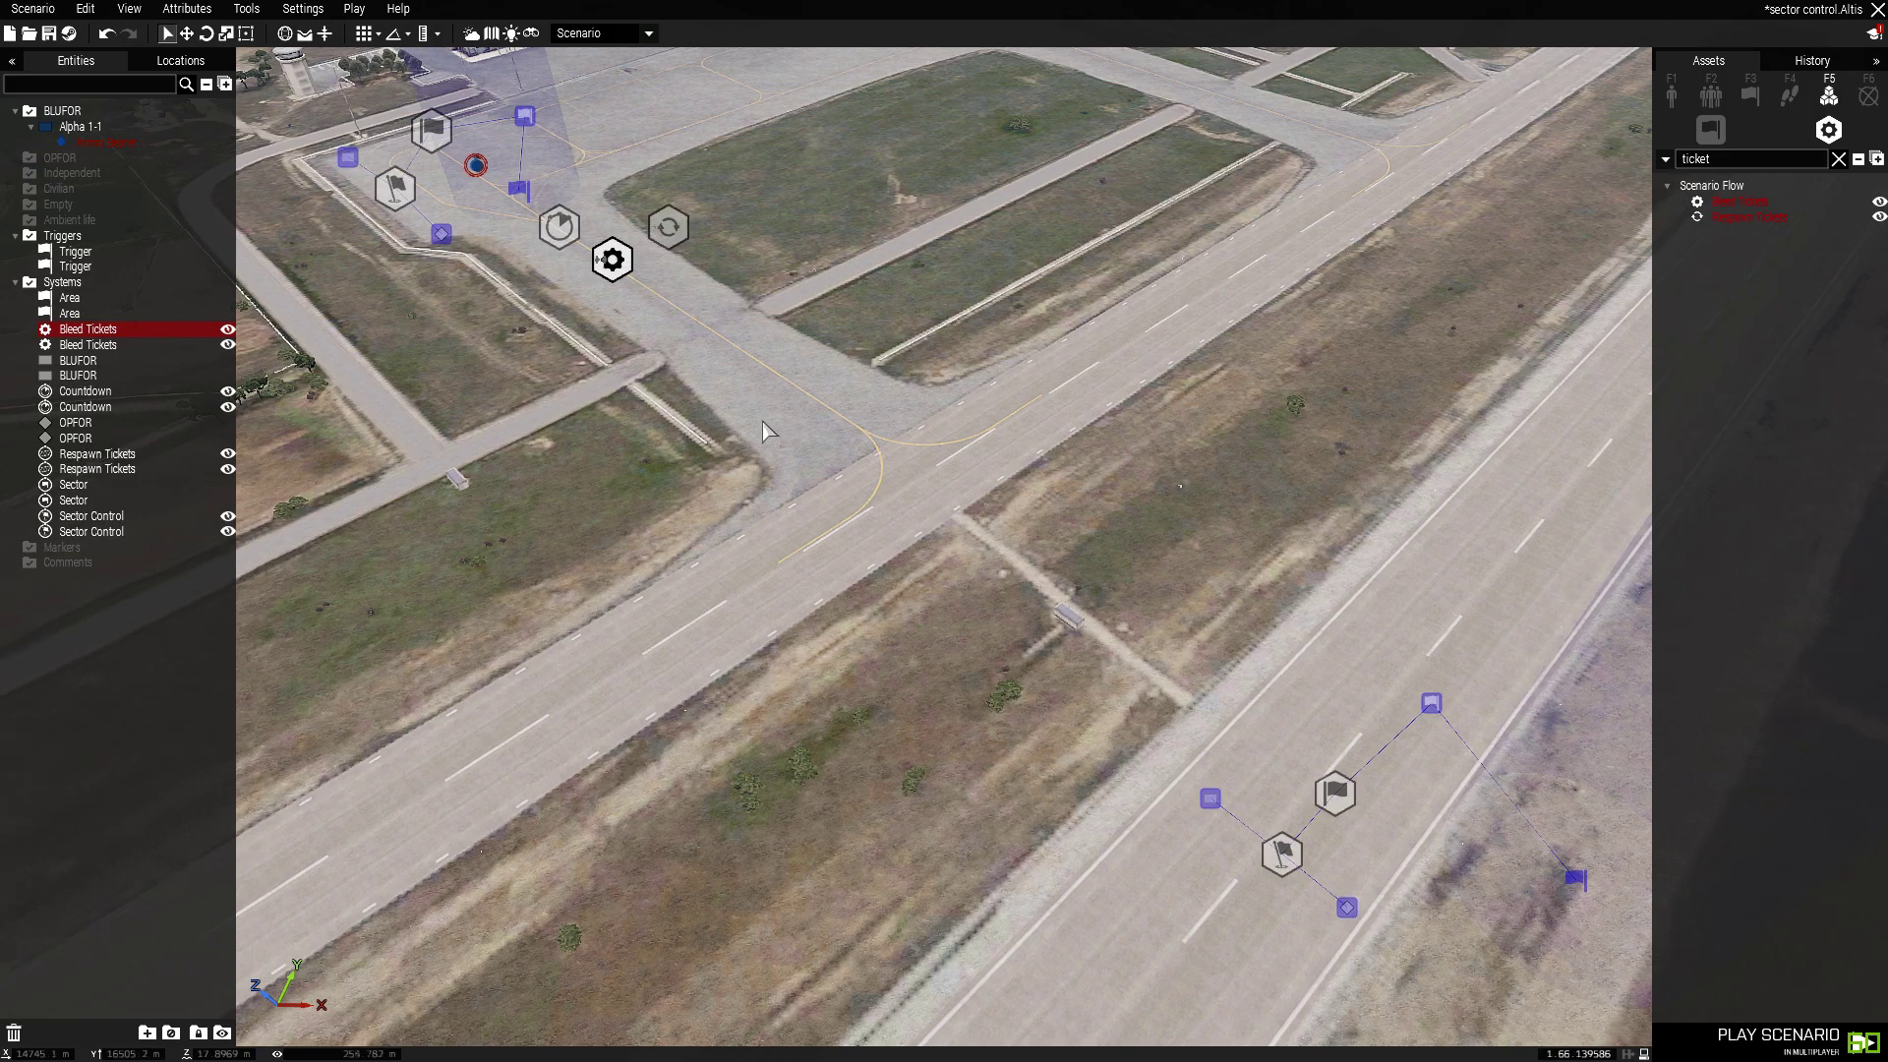
Step: Move the Ammo Bearer from the original sector setup over to the new sector setup on the runway
right_click_drag(763, 430, 1158, 468)
key("q")
key("a")
key("q")
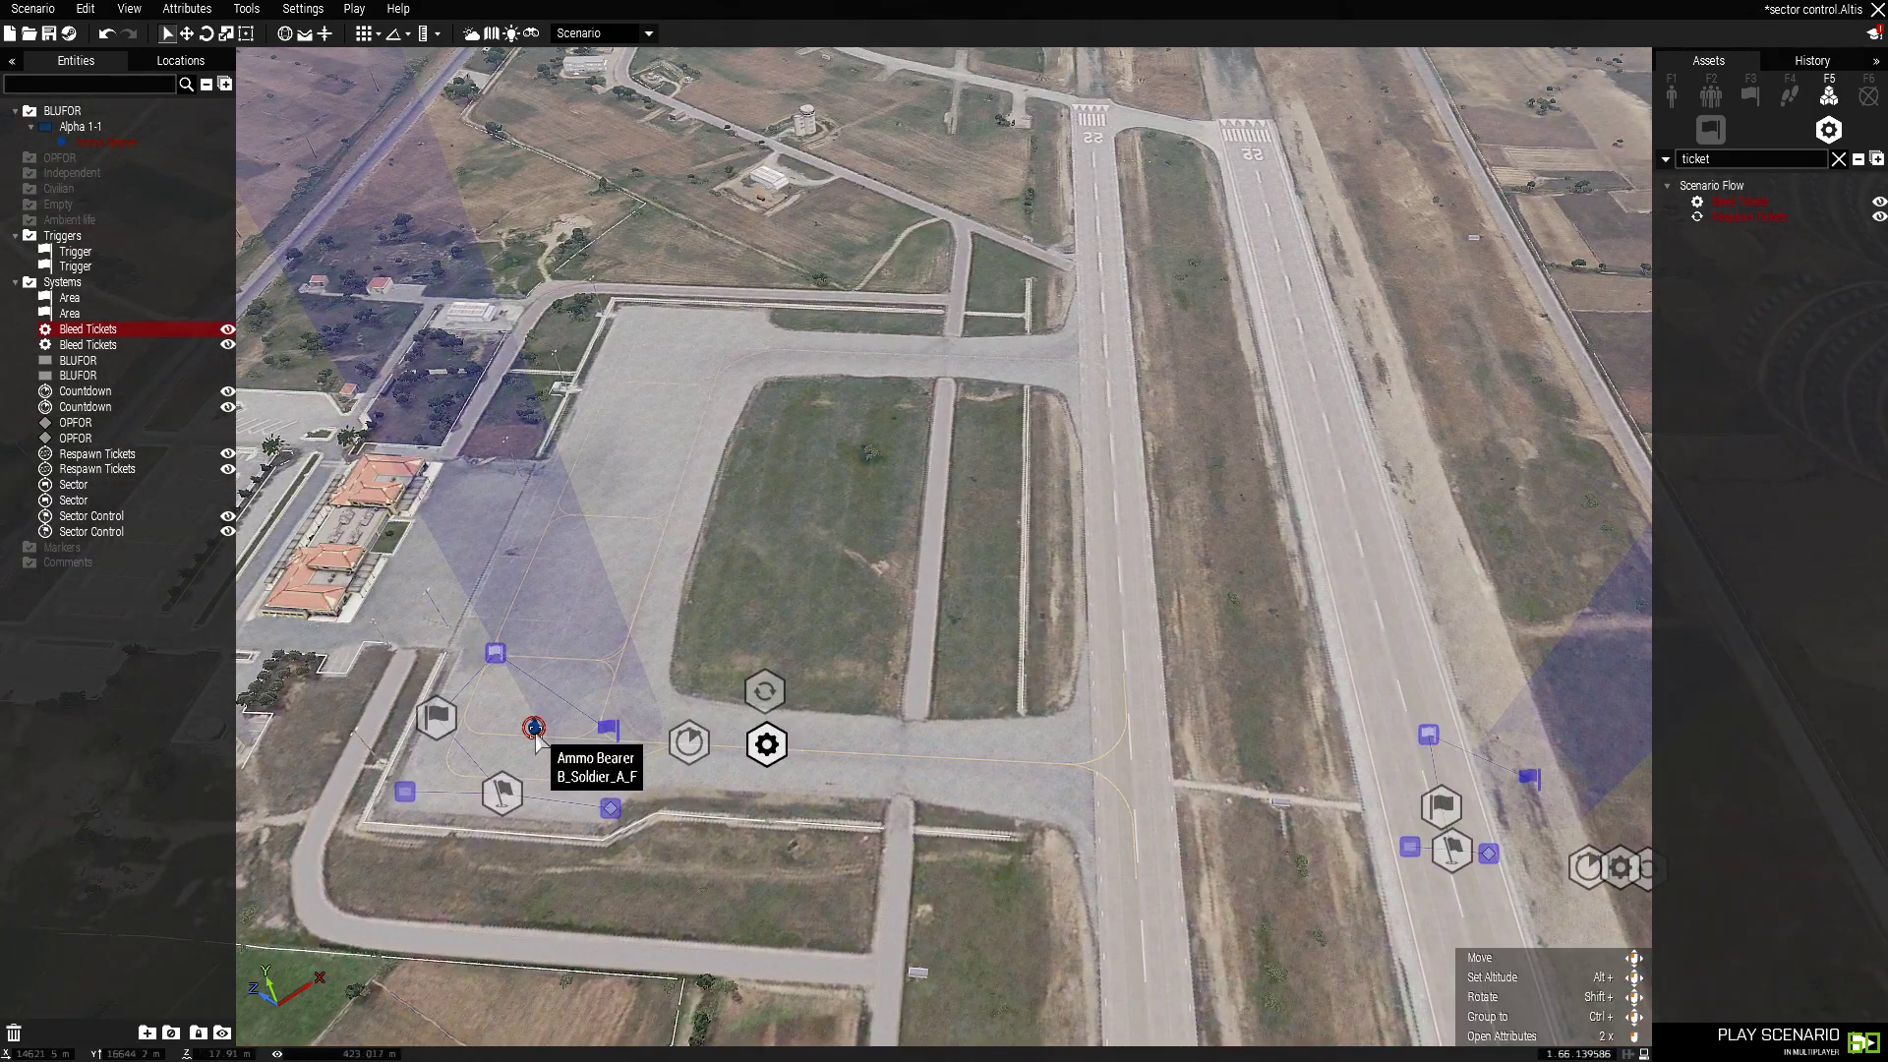
key("d")
left_click_drag(535, 727, 1130, 885)
Step: Delete the complete original sector setup, including its trigger, area, sector, sides, countdown and ticket modules
key("a")
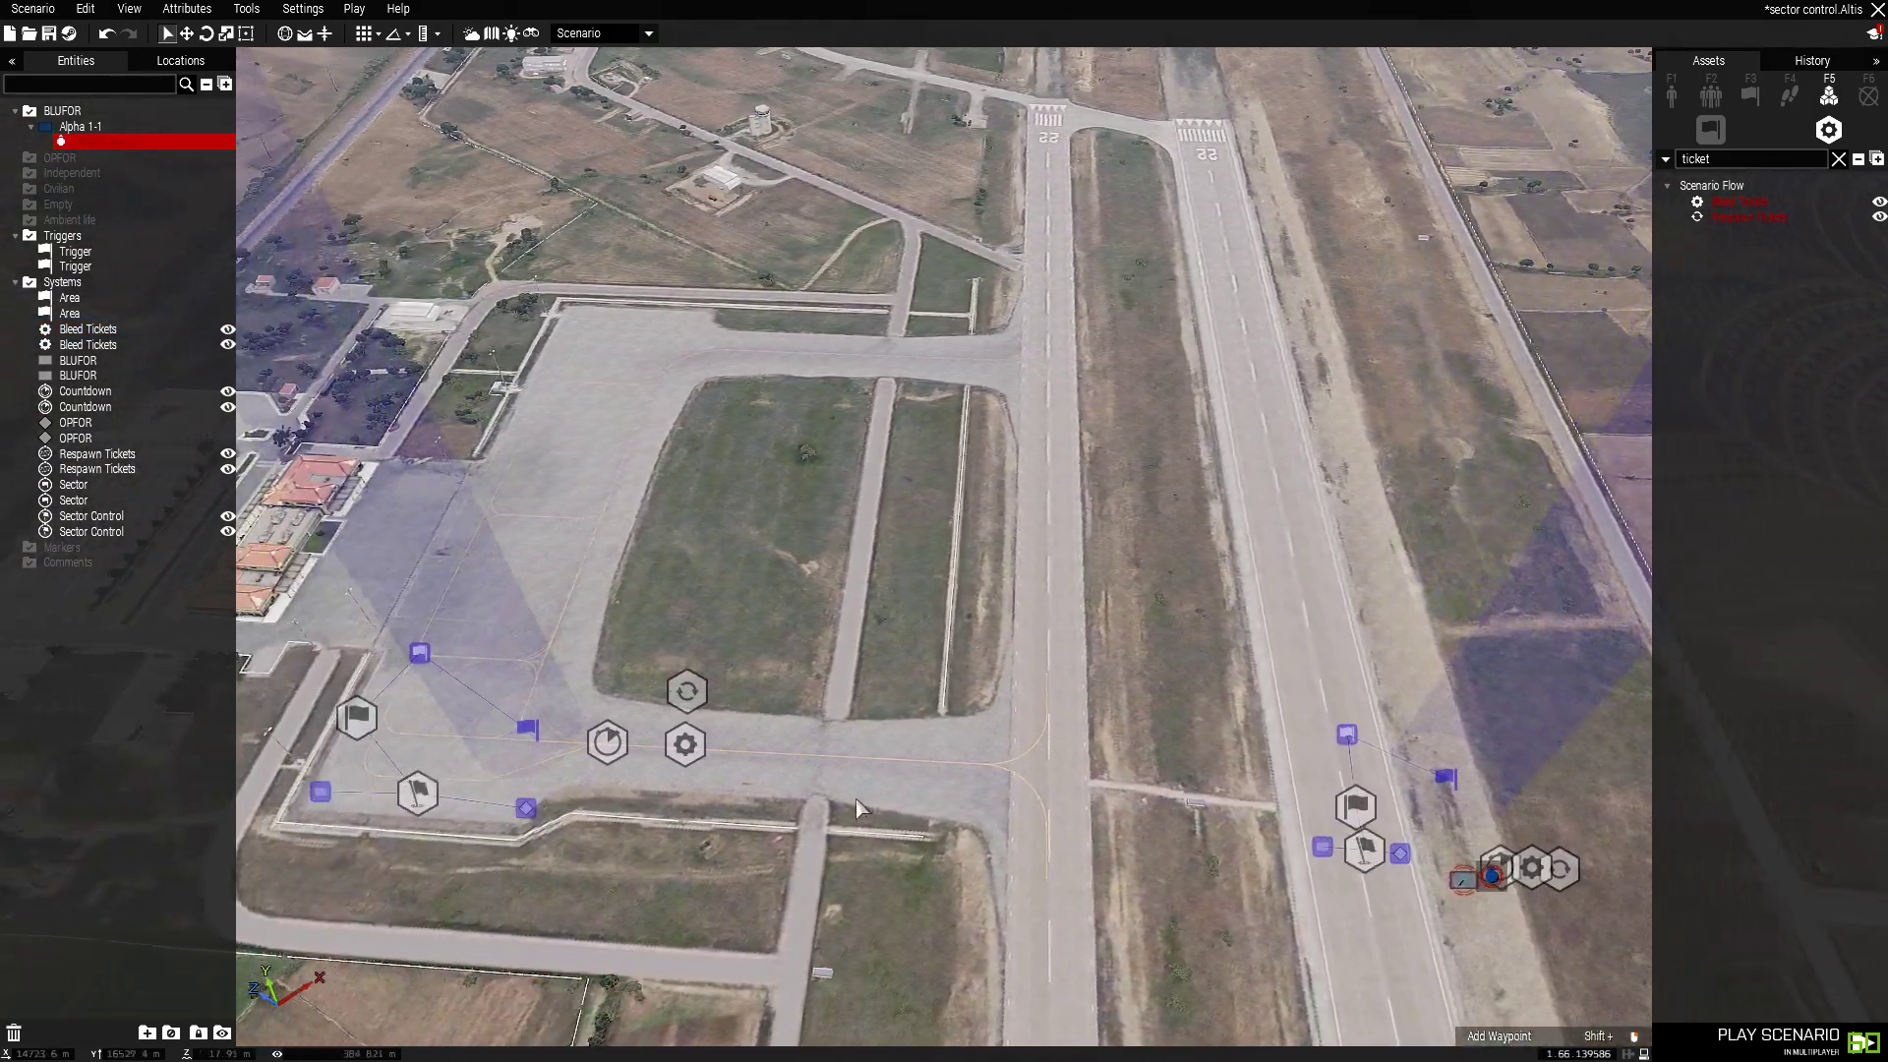
left_click_drag(924, 828, 534, 637)
key("Delete")
Step: Place the Ammo Bearer just outside the sector trigger area, between the trigger and the Countdown module
right_click_drag(628, 649, 1029, 683)
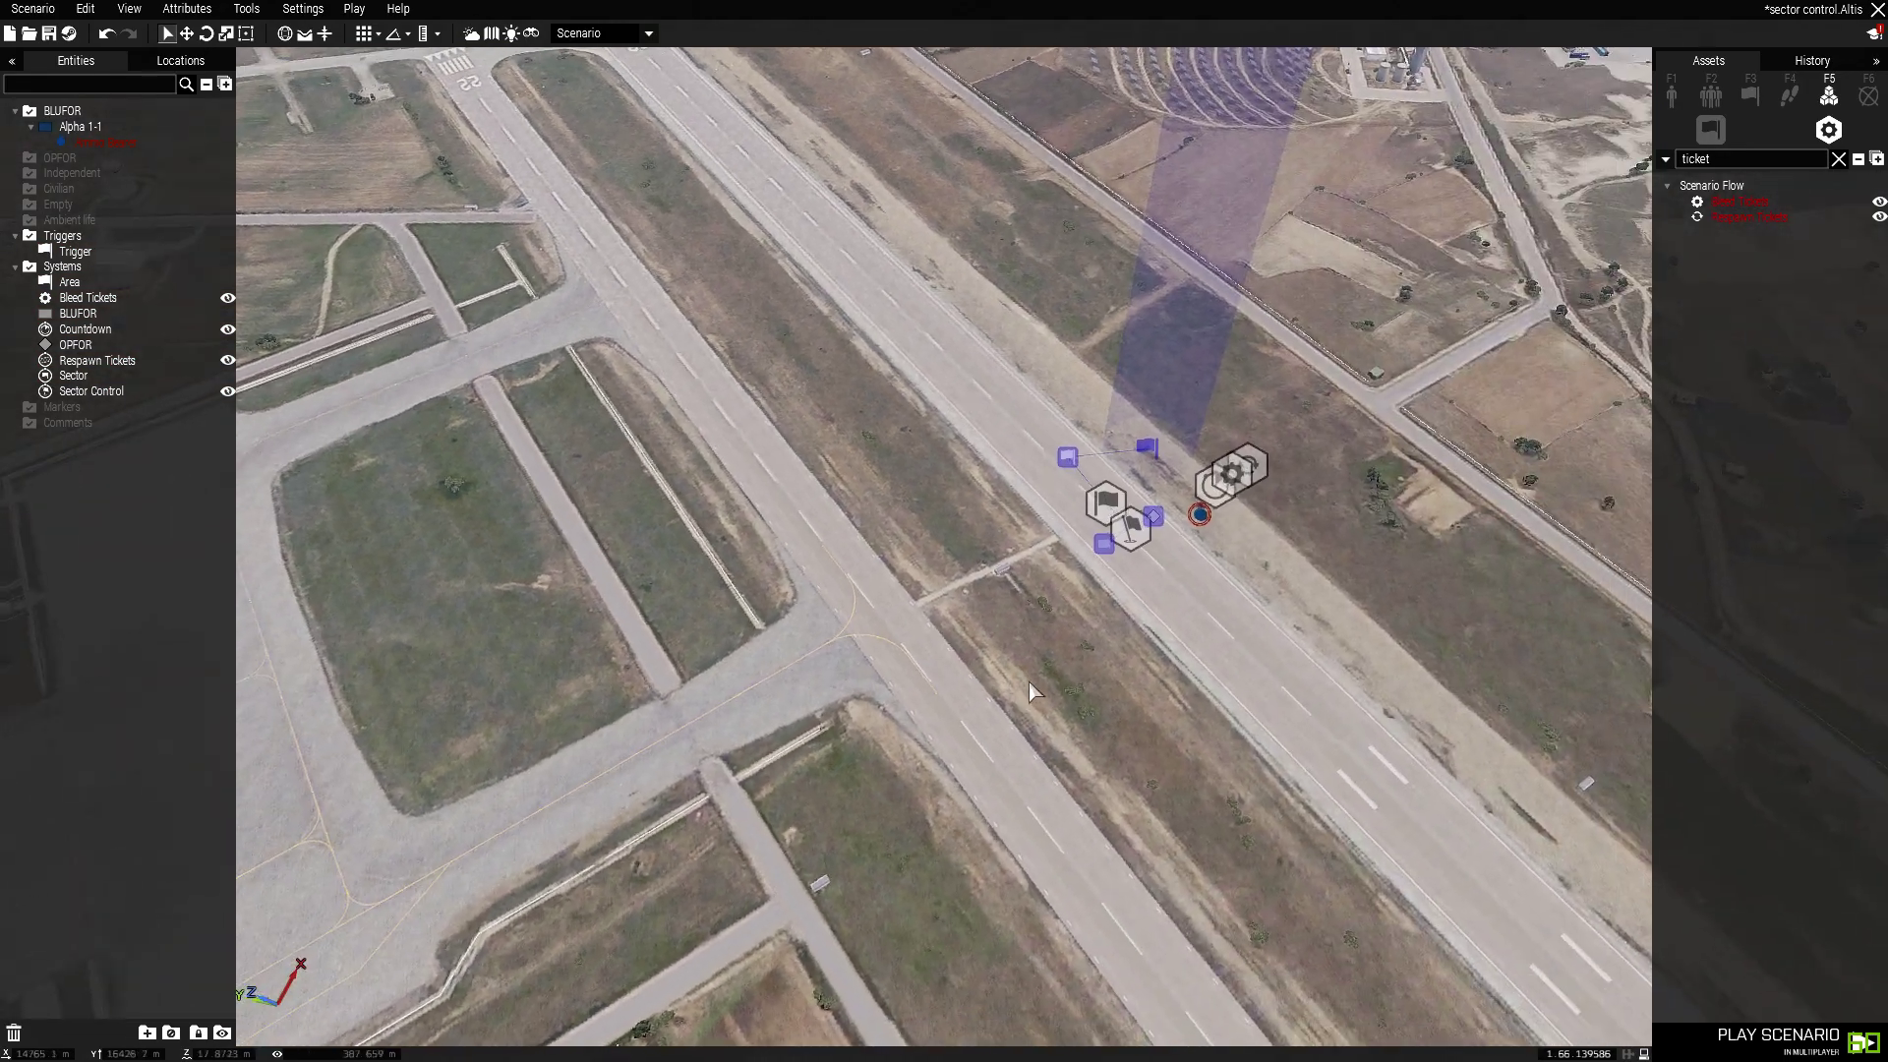
right_click_drag(1175, 586, 1003, 577)
key("w")
key("d")
key("w")
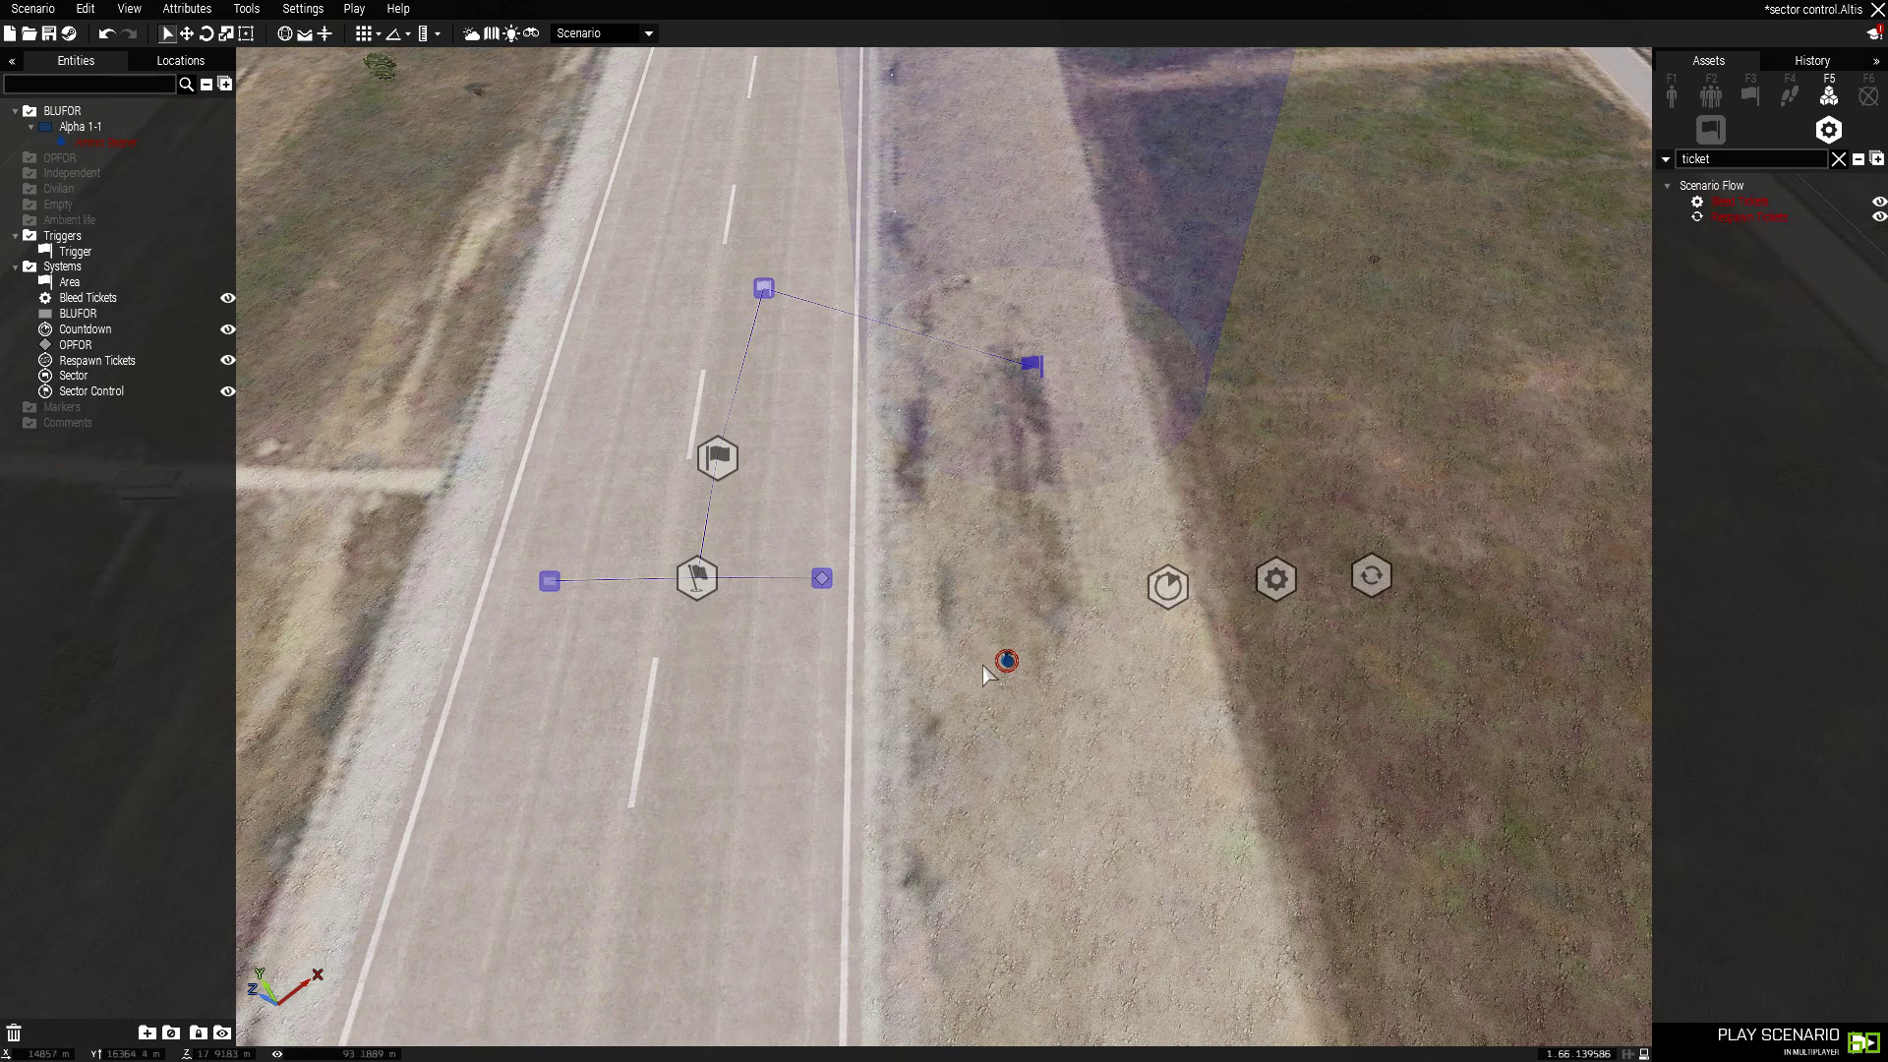
left_click_drag(1003, 658, 1053, 541)
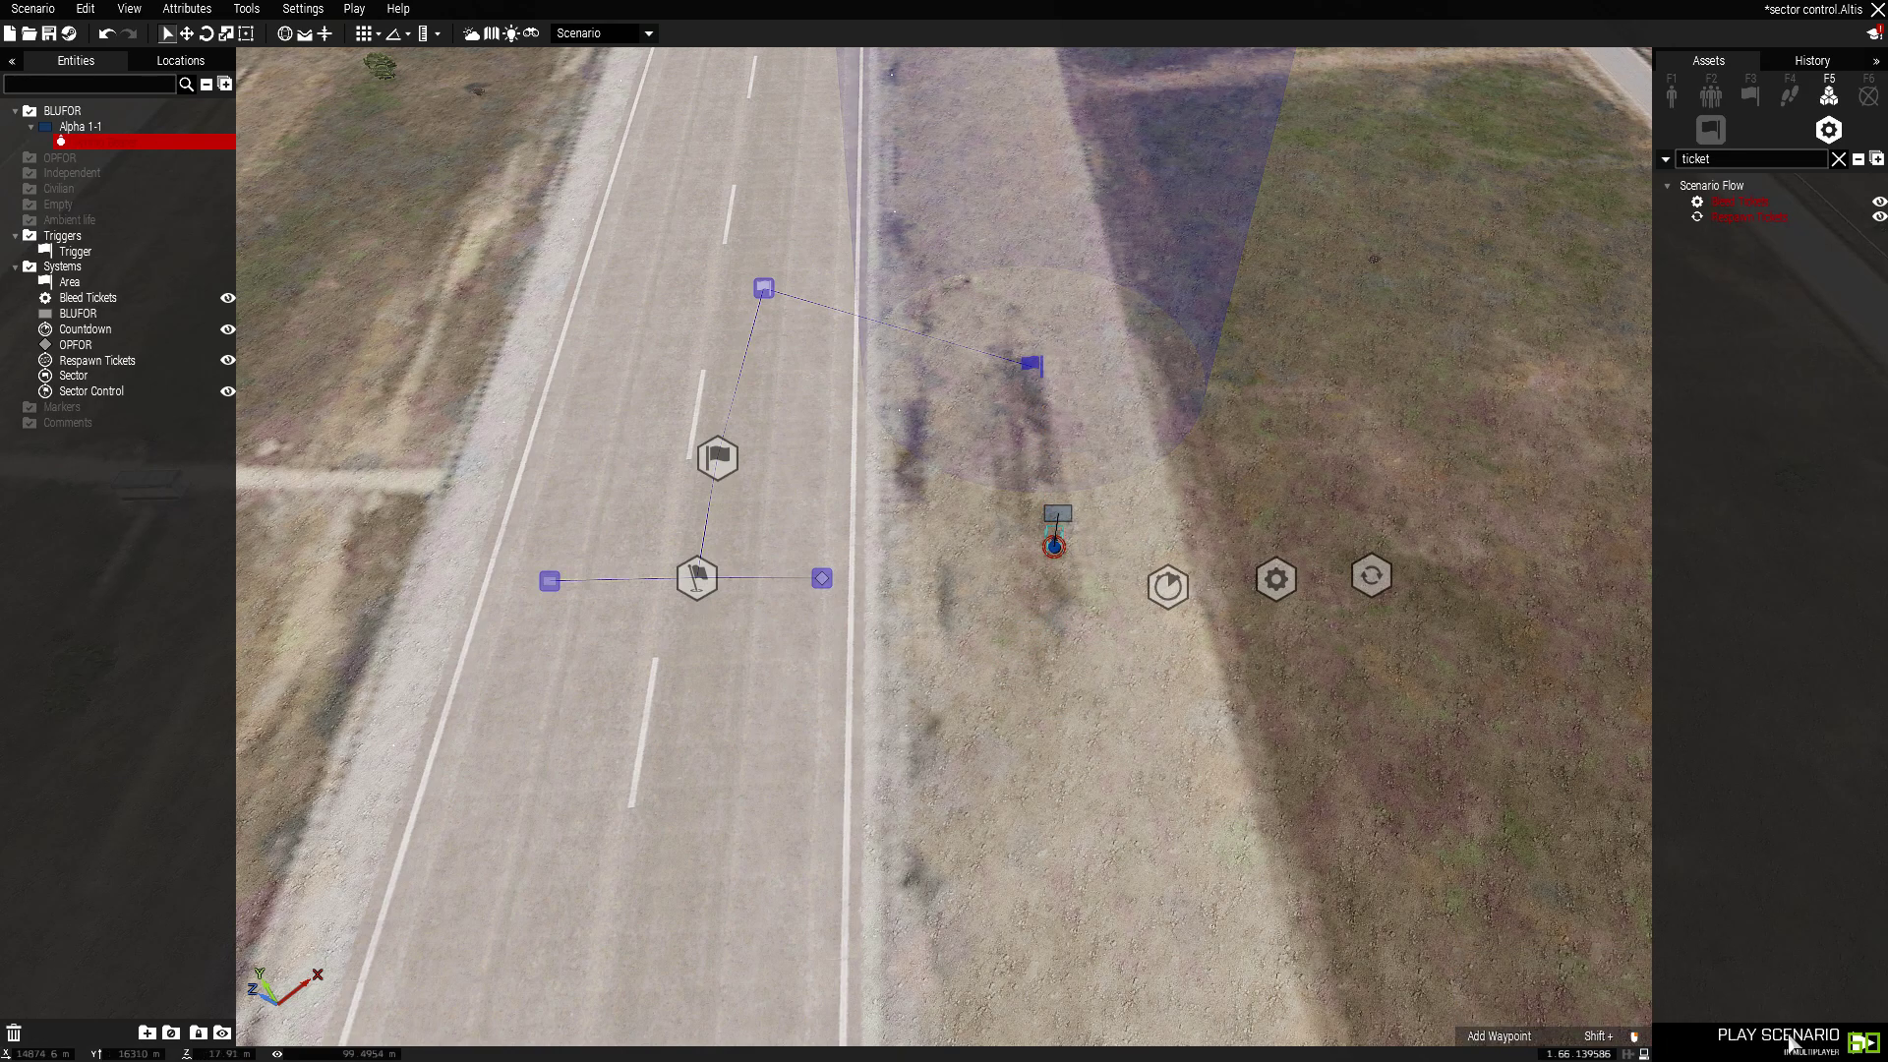
Step: Play the scenario in multiplayer with the Ammo Bearer role and walk forward towards the sector
left_click(1755, 1023)
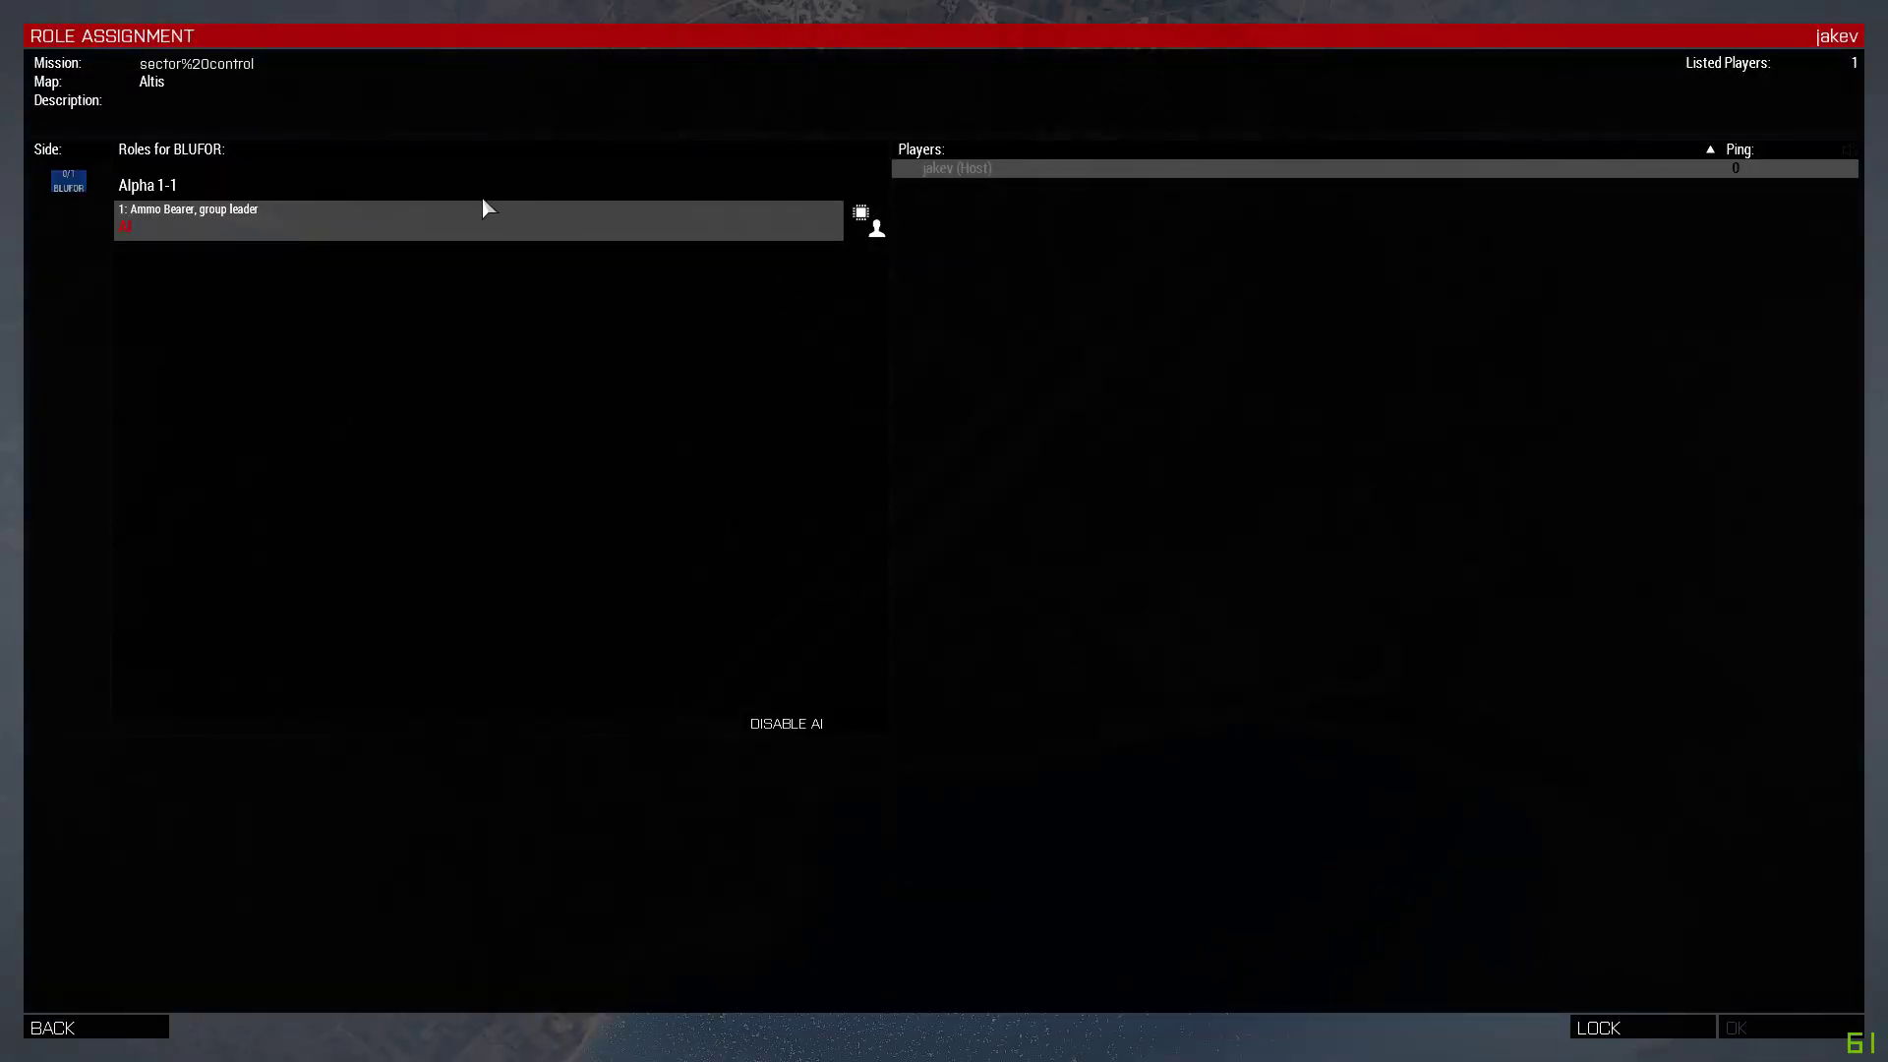
left_click(1756, 1033)
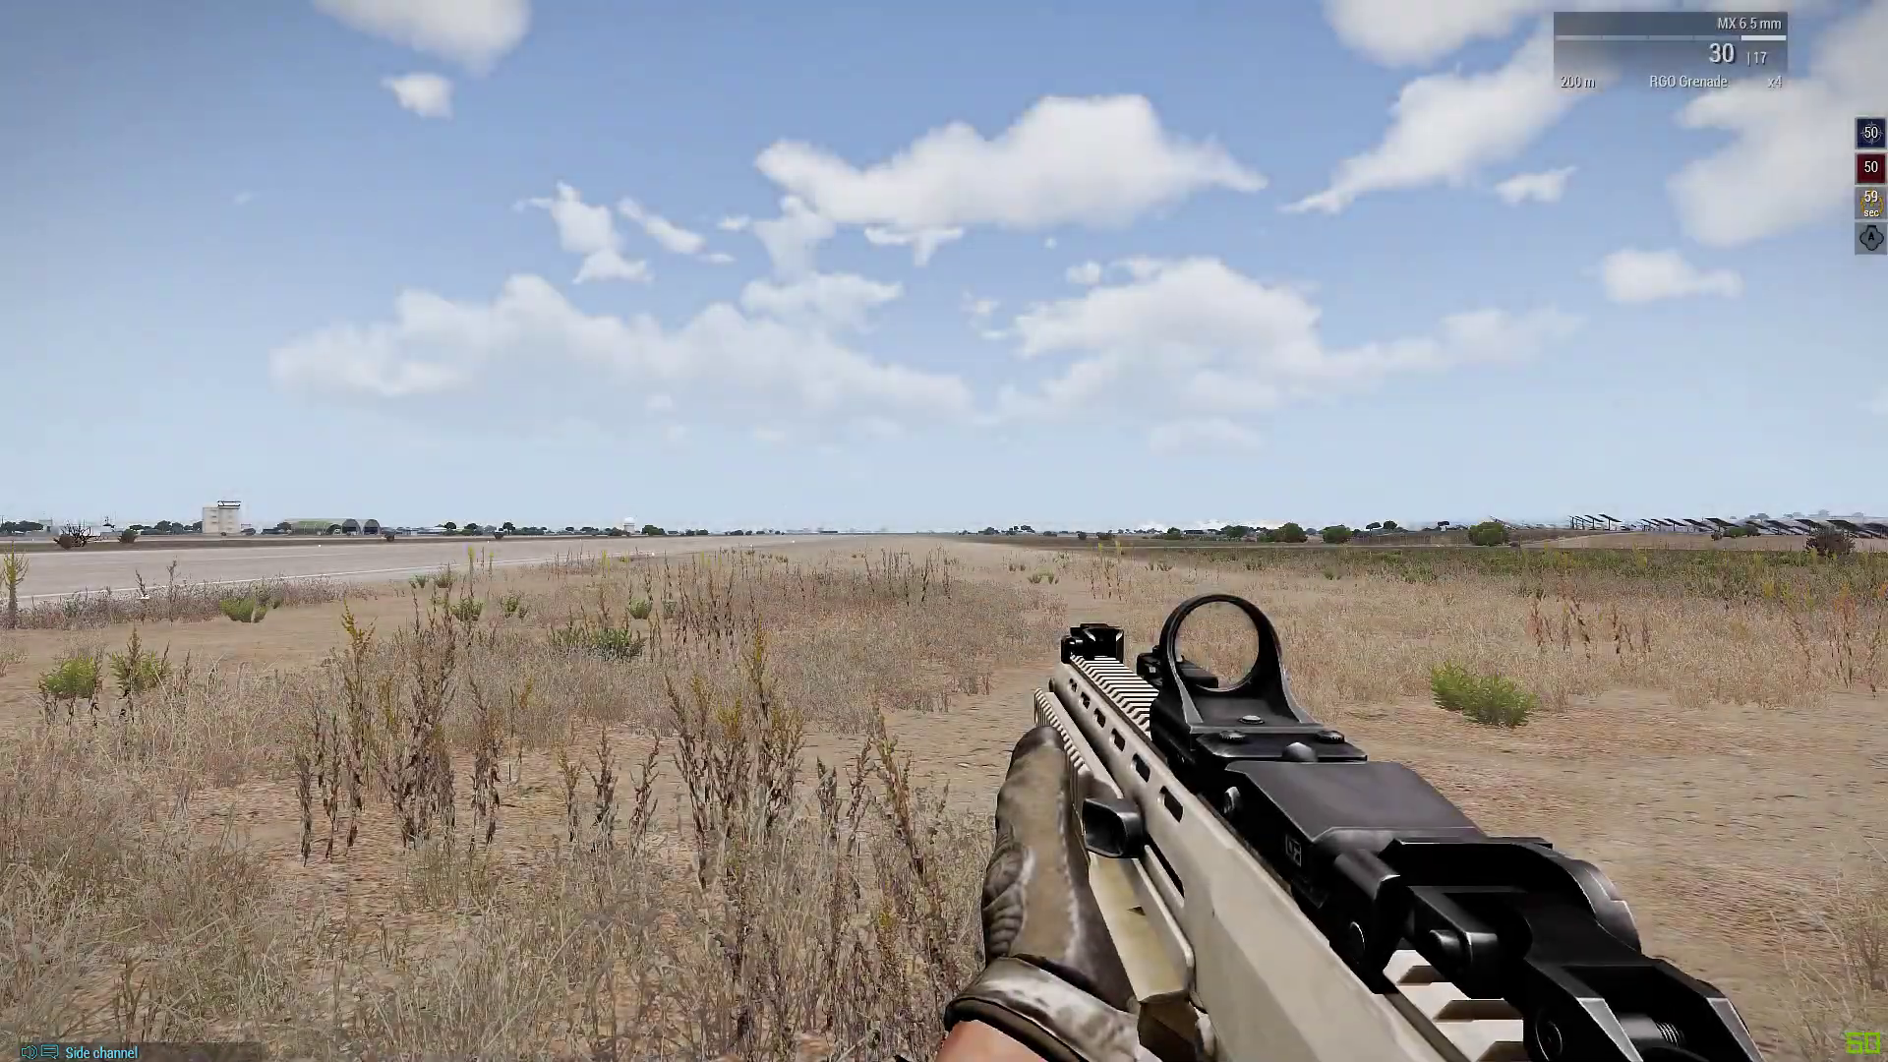
key("w")
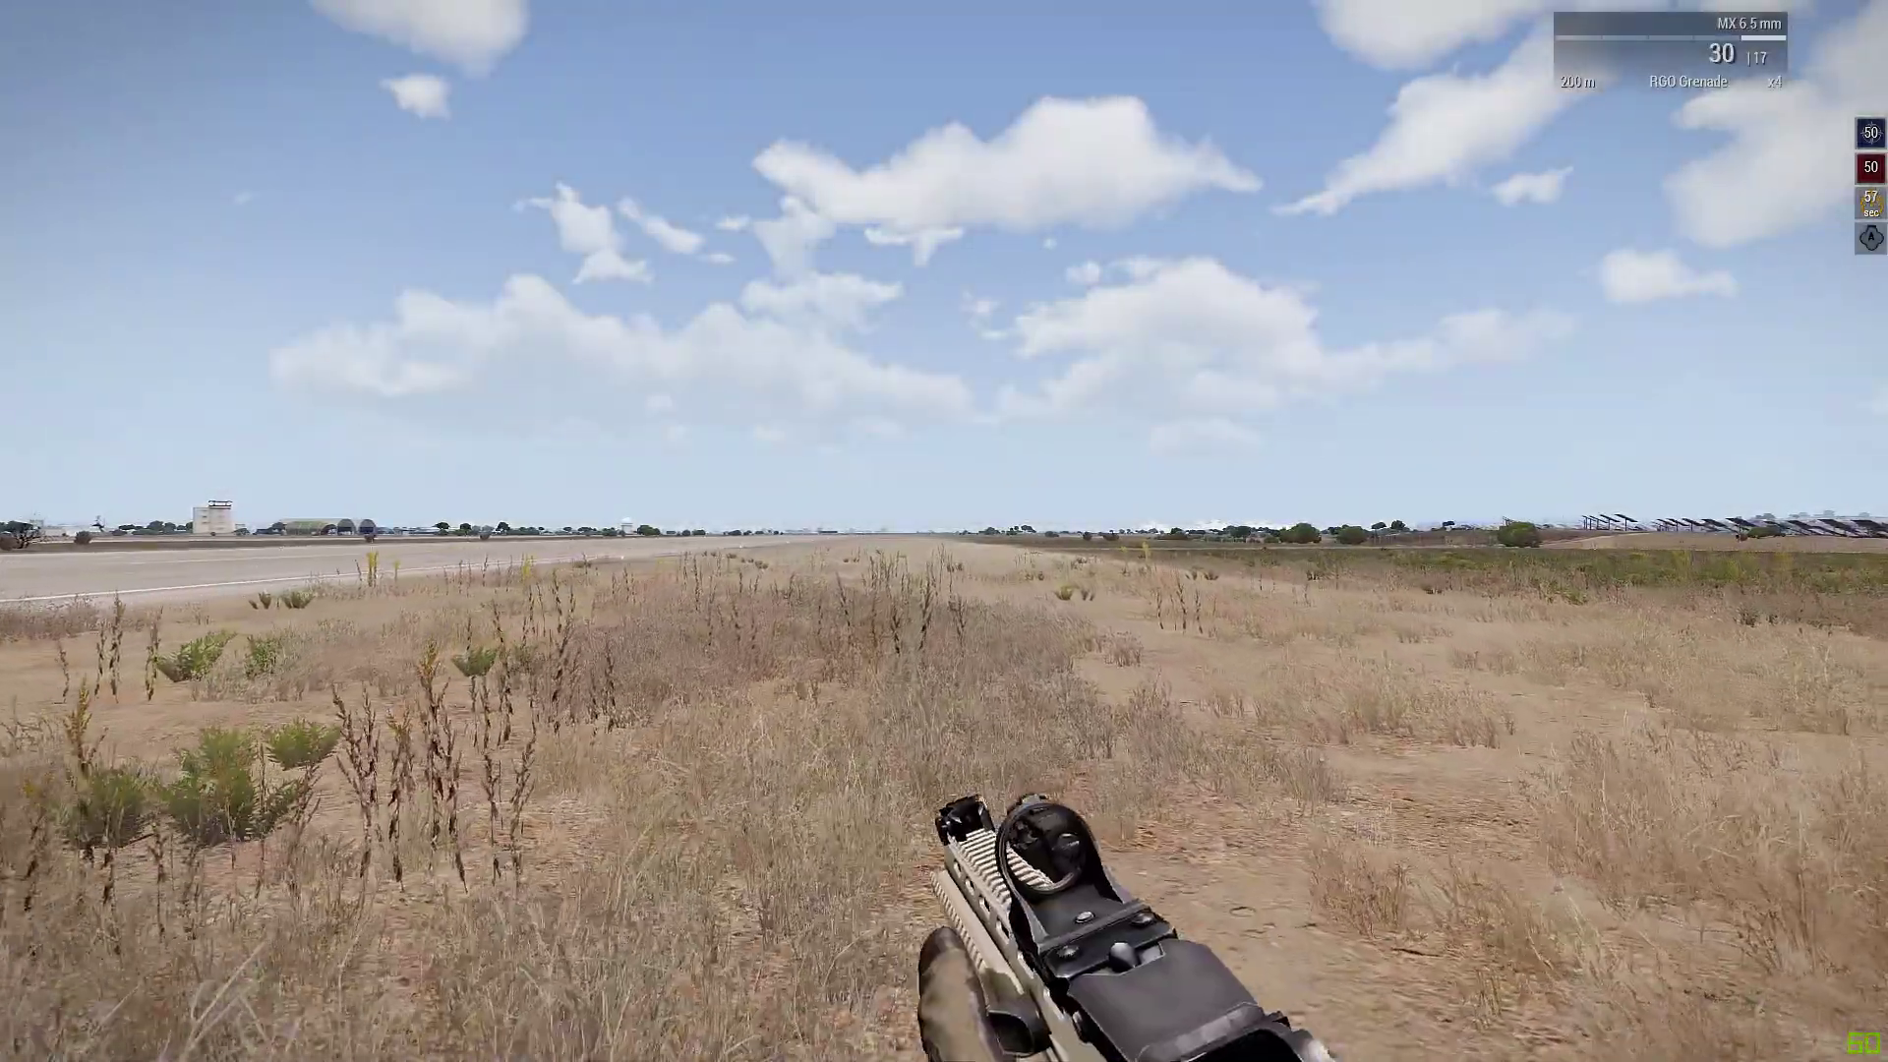
key("w")
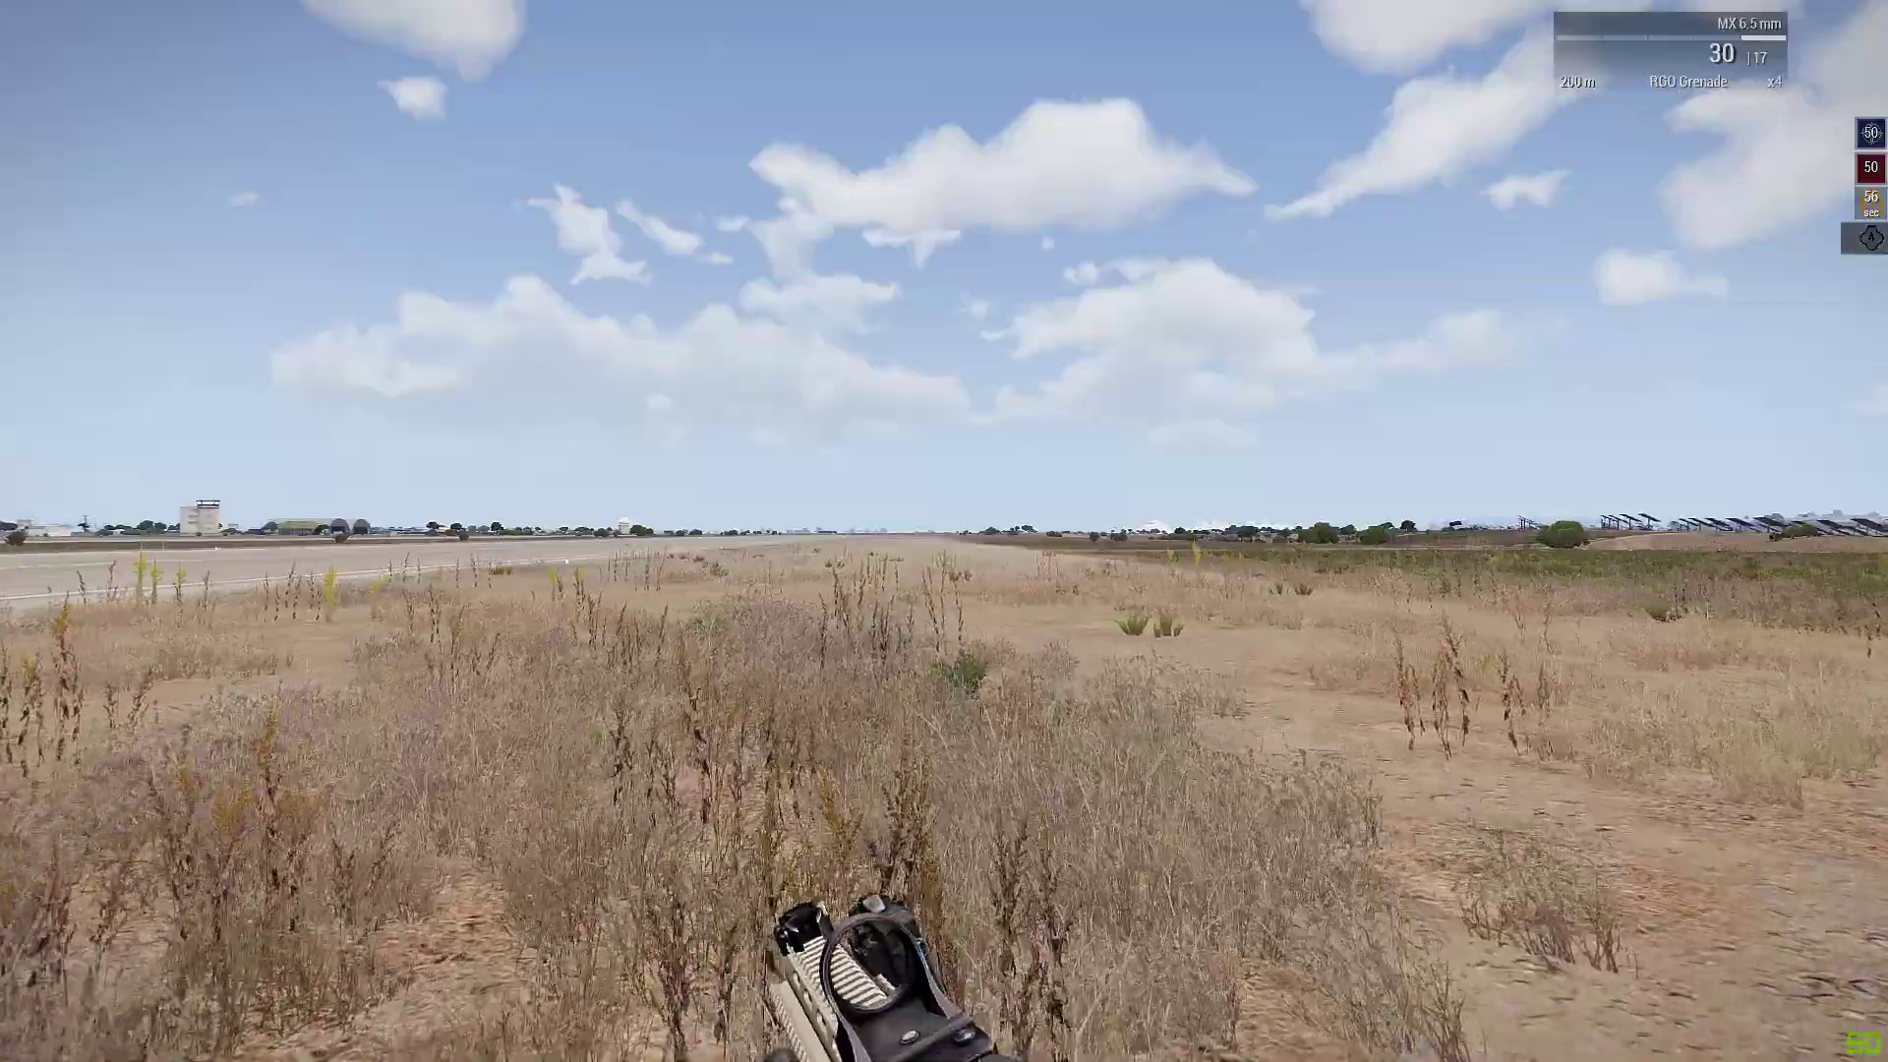
Step: Examine the ticket, countdown and sector indicators while paused, and continue moving within the sector
key("Escape")
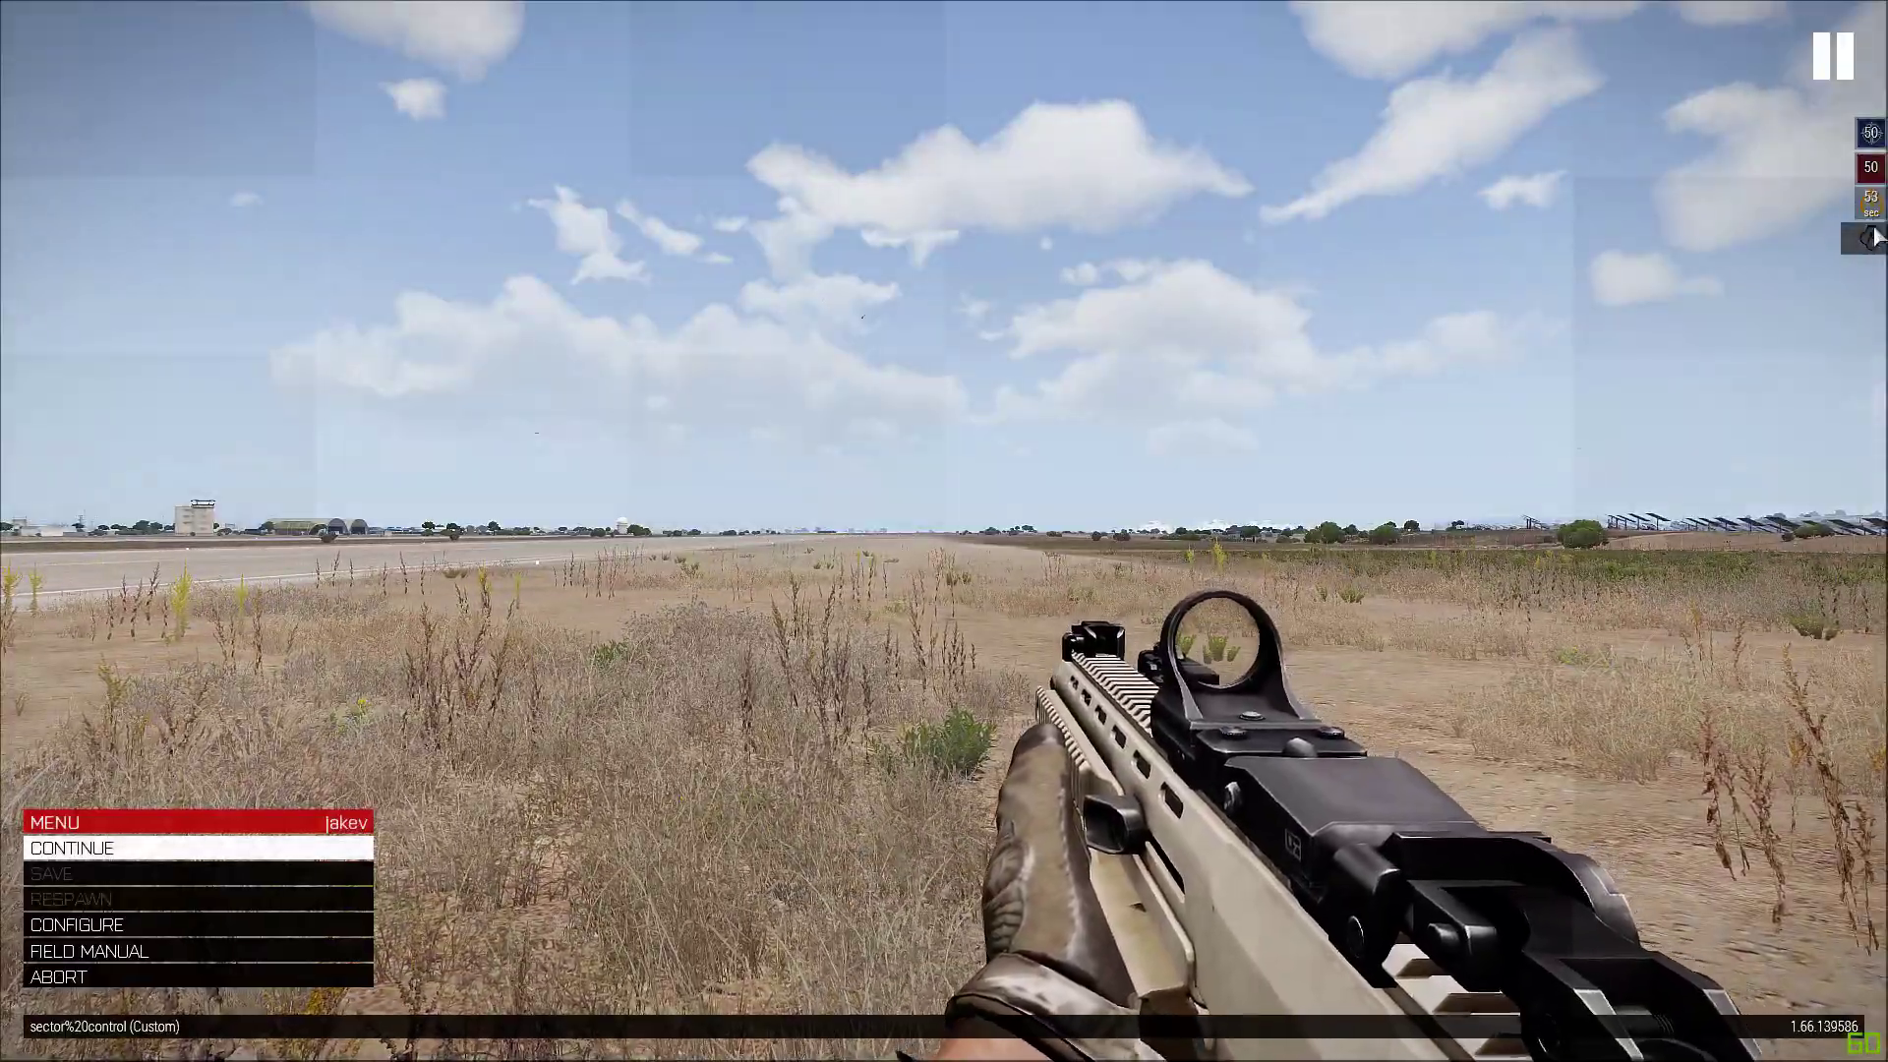
key("Escape")
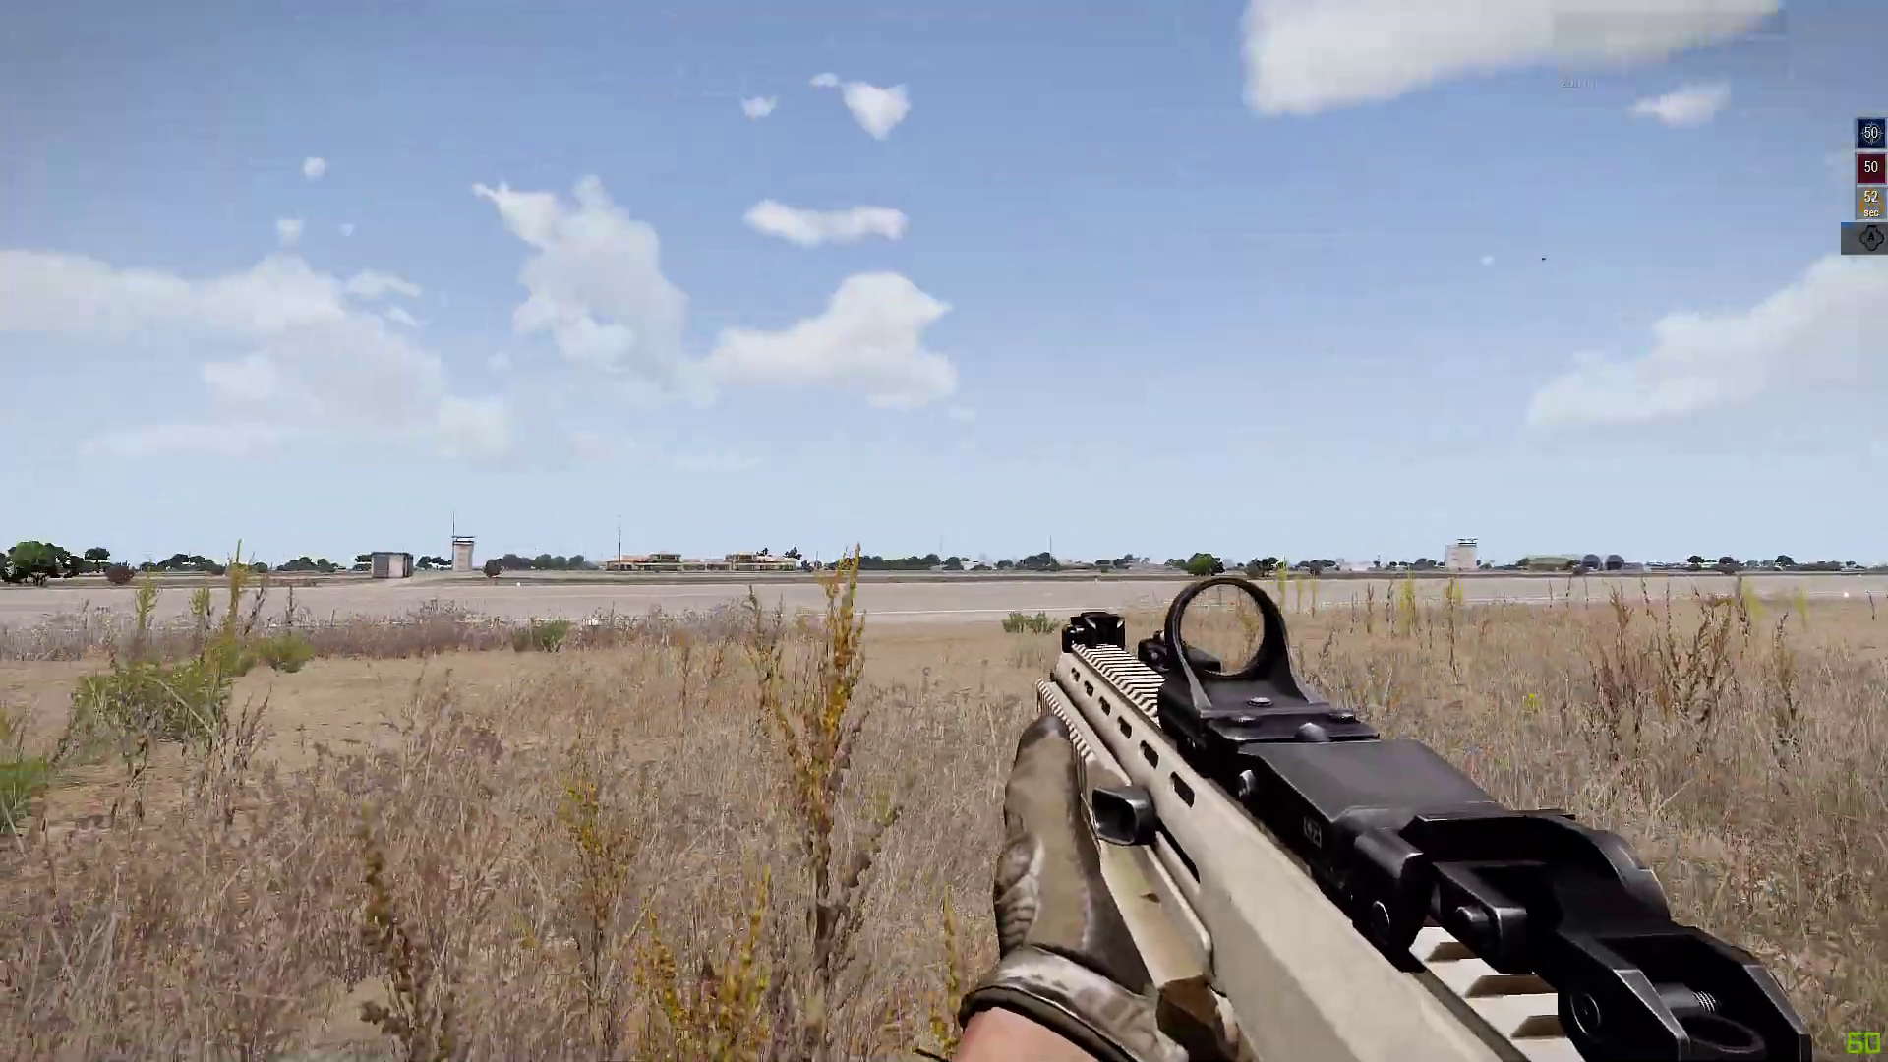
right_click(943, 531)
key("w")
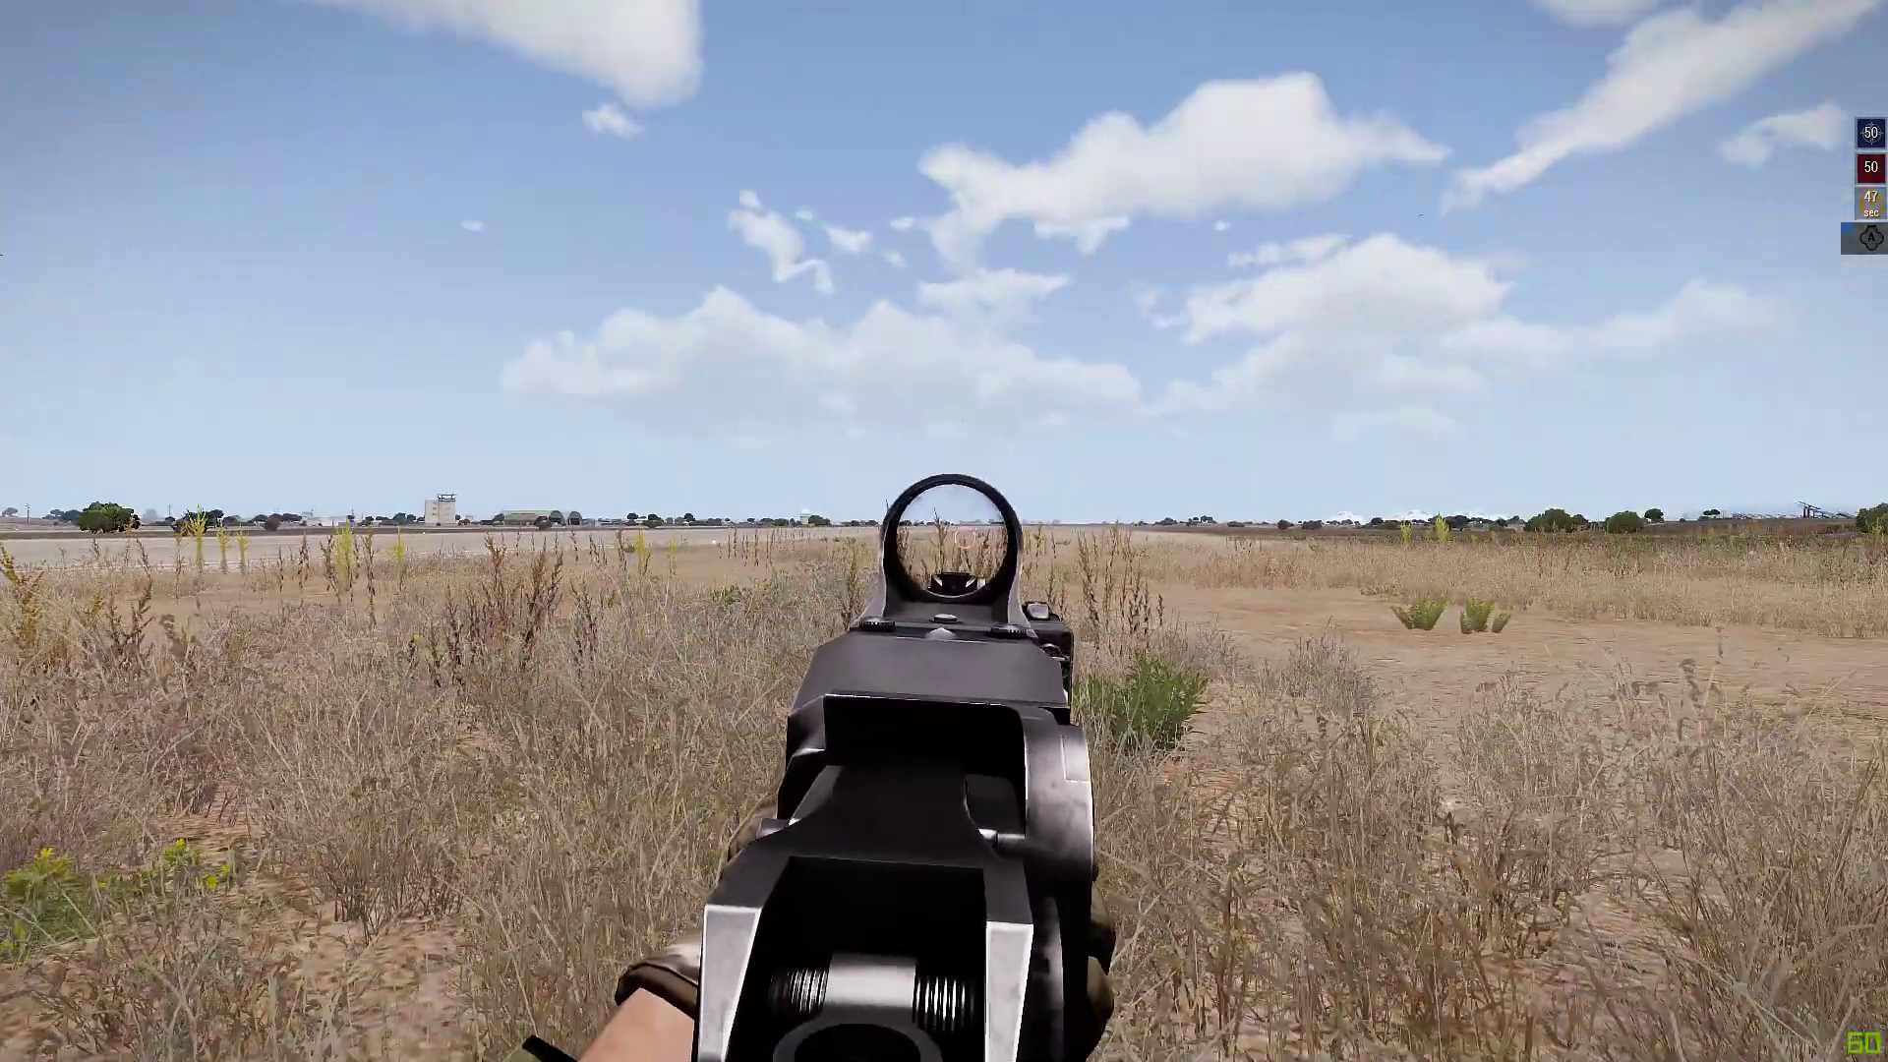
Step: Lower the Effects volume to near its minimum in the audio options and return to the game
key("Escape")
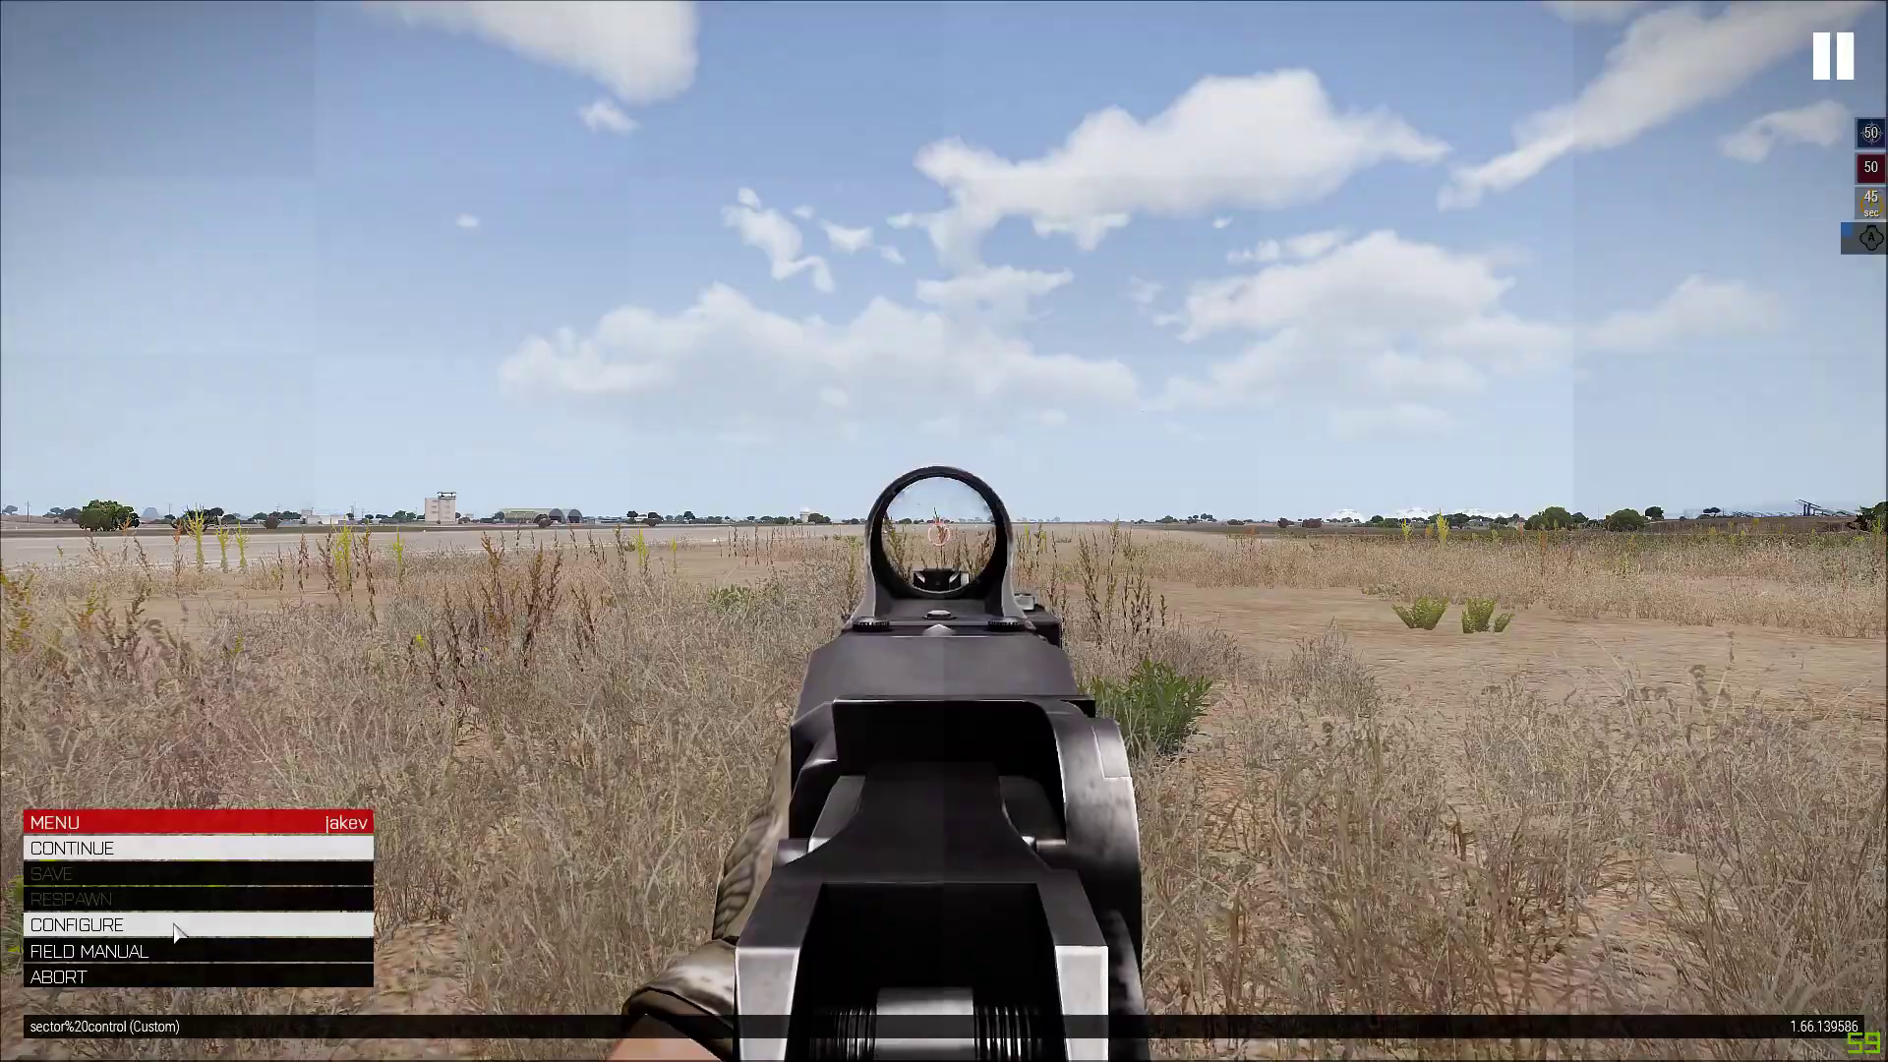
left_click(137, 924)
left_click(138, 873)
left_click(725, 359)
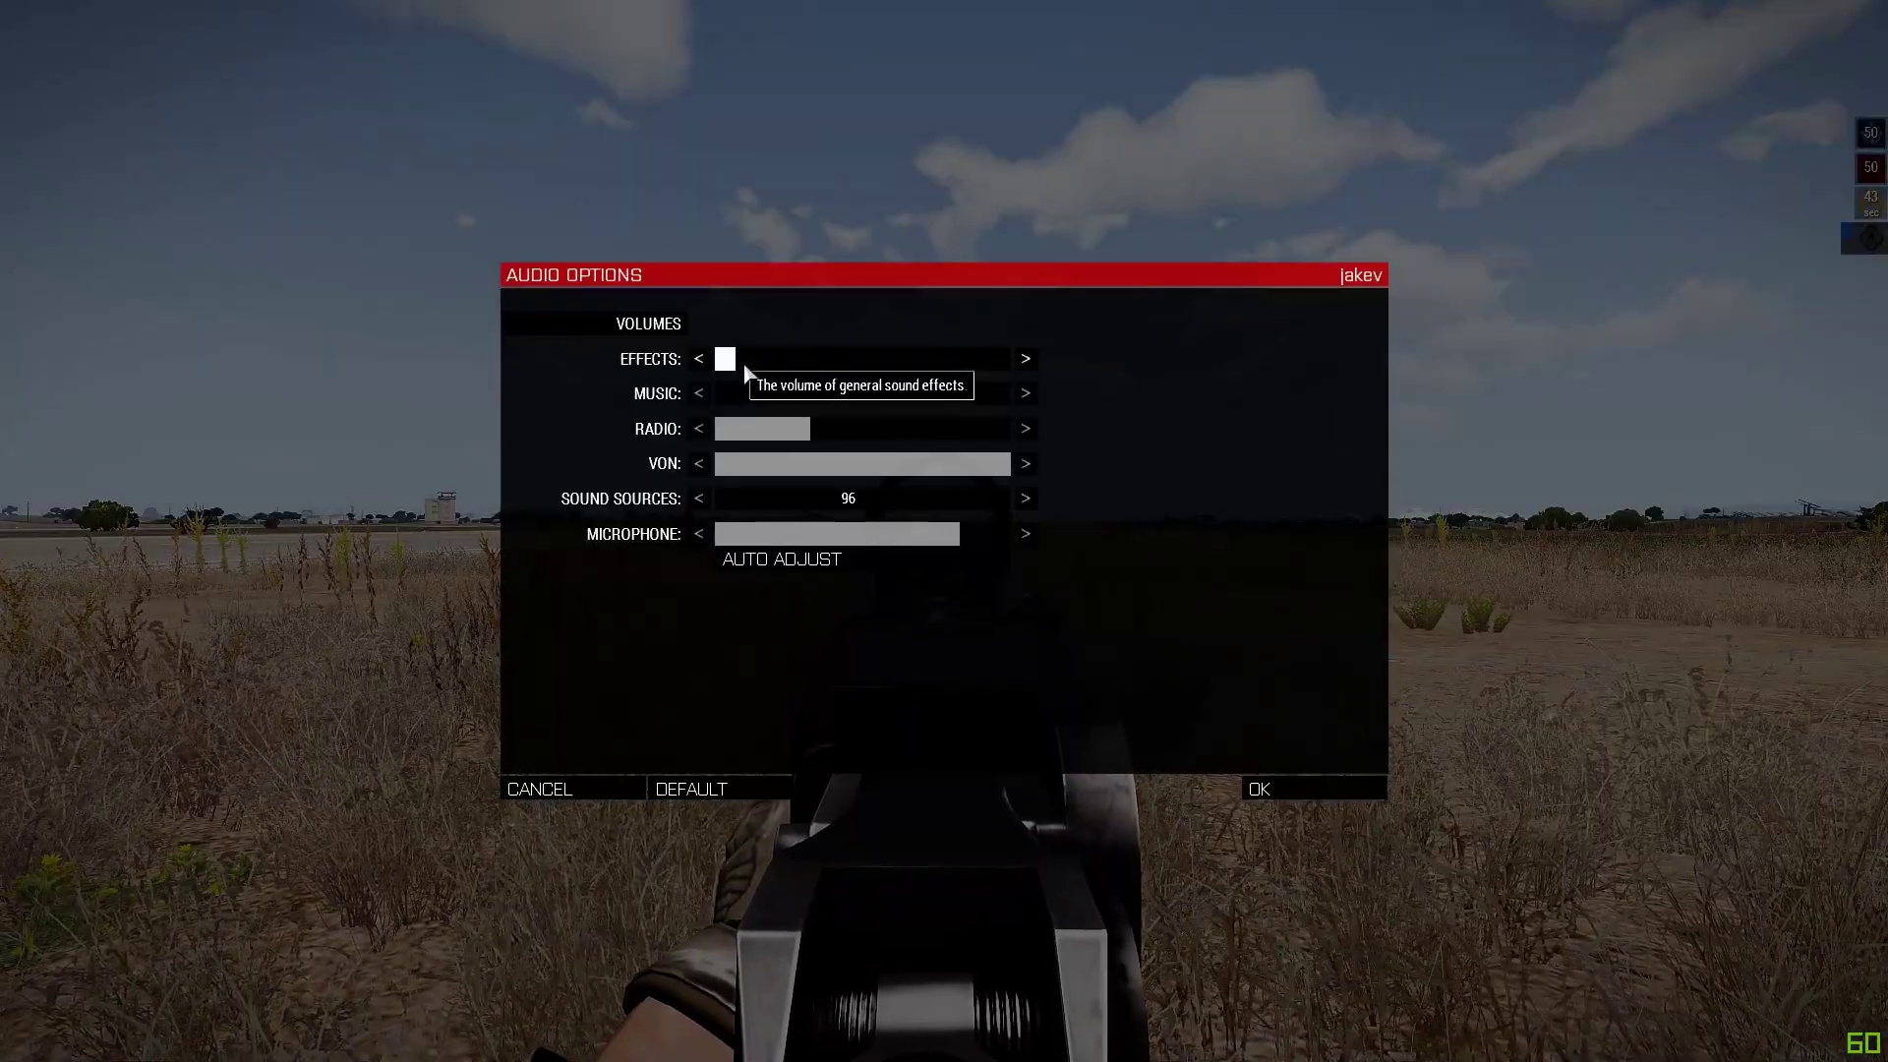
left_click(1263, 782)
key("Escape")
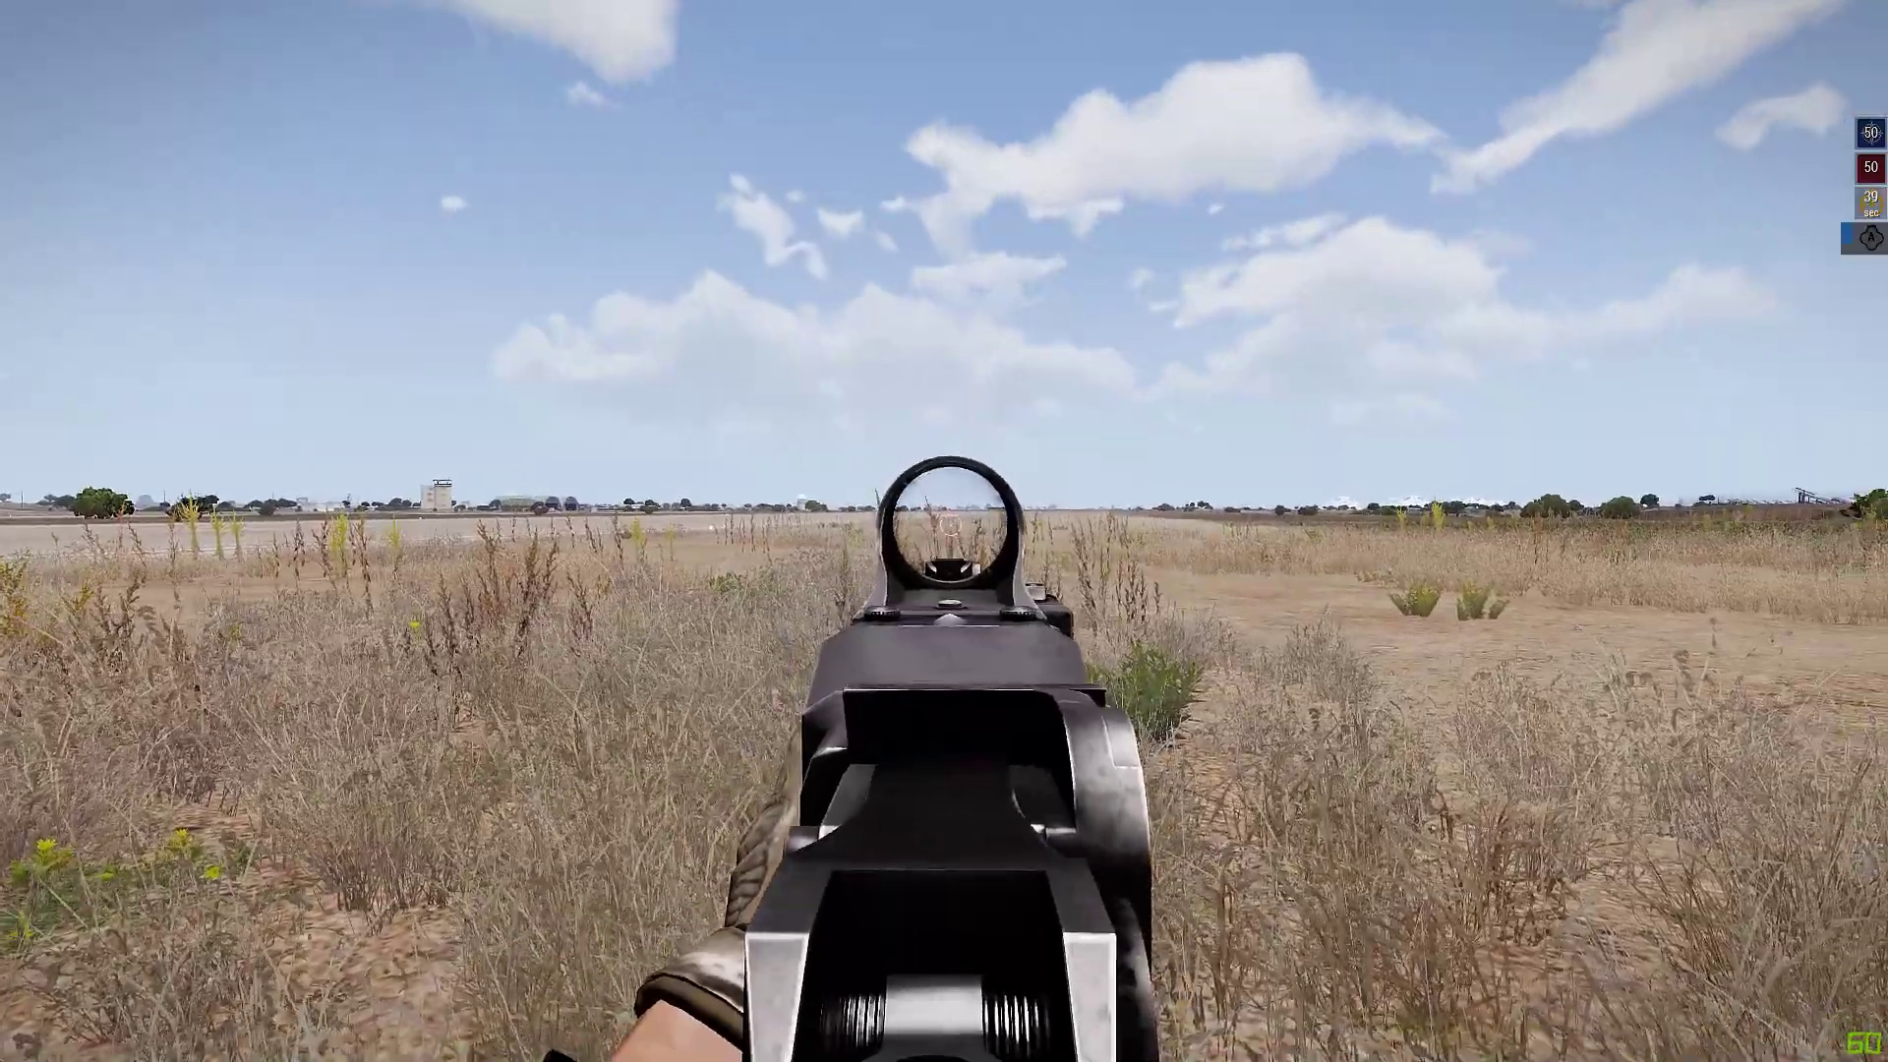
Step: Stay in the sector until its capture, firing the rifle while standing and prone
right_click(944, 531)
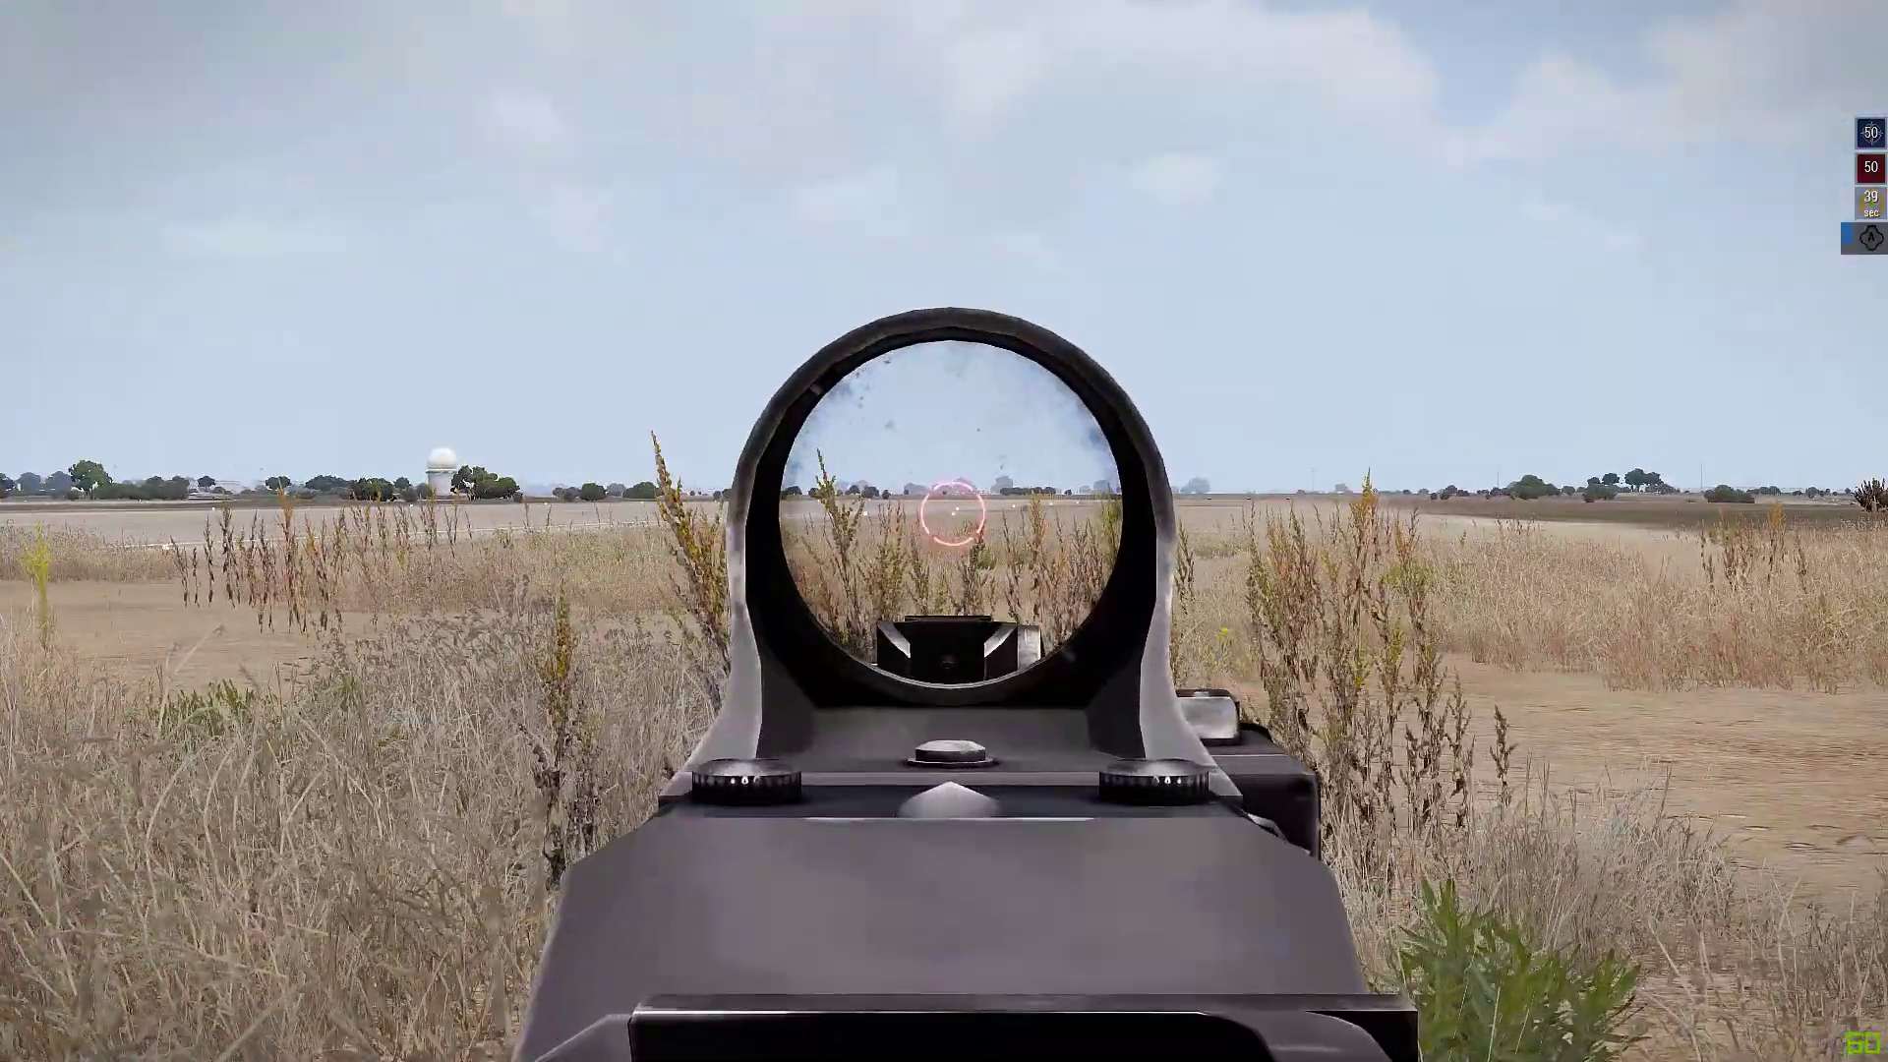
left_click(944, 531)
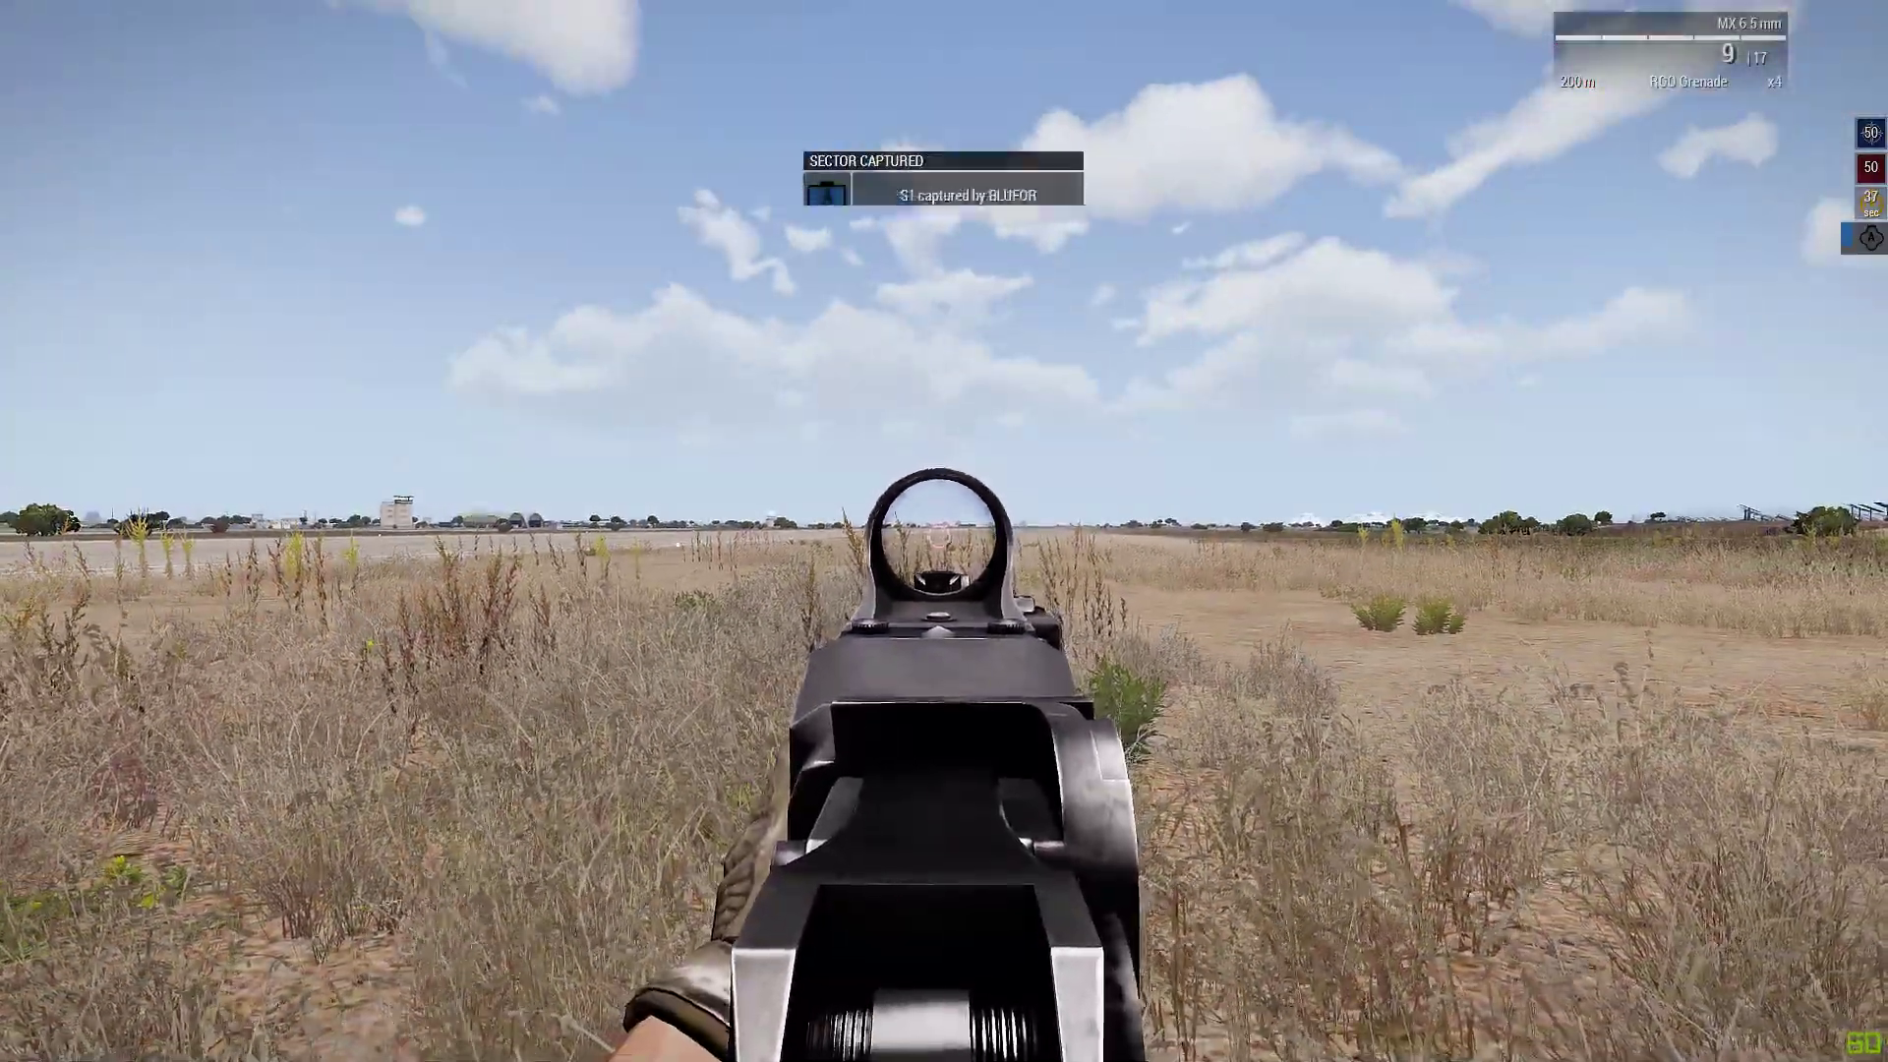
key("z")
left_click(944, 530)
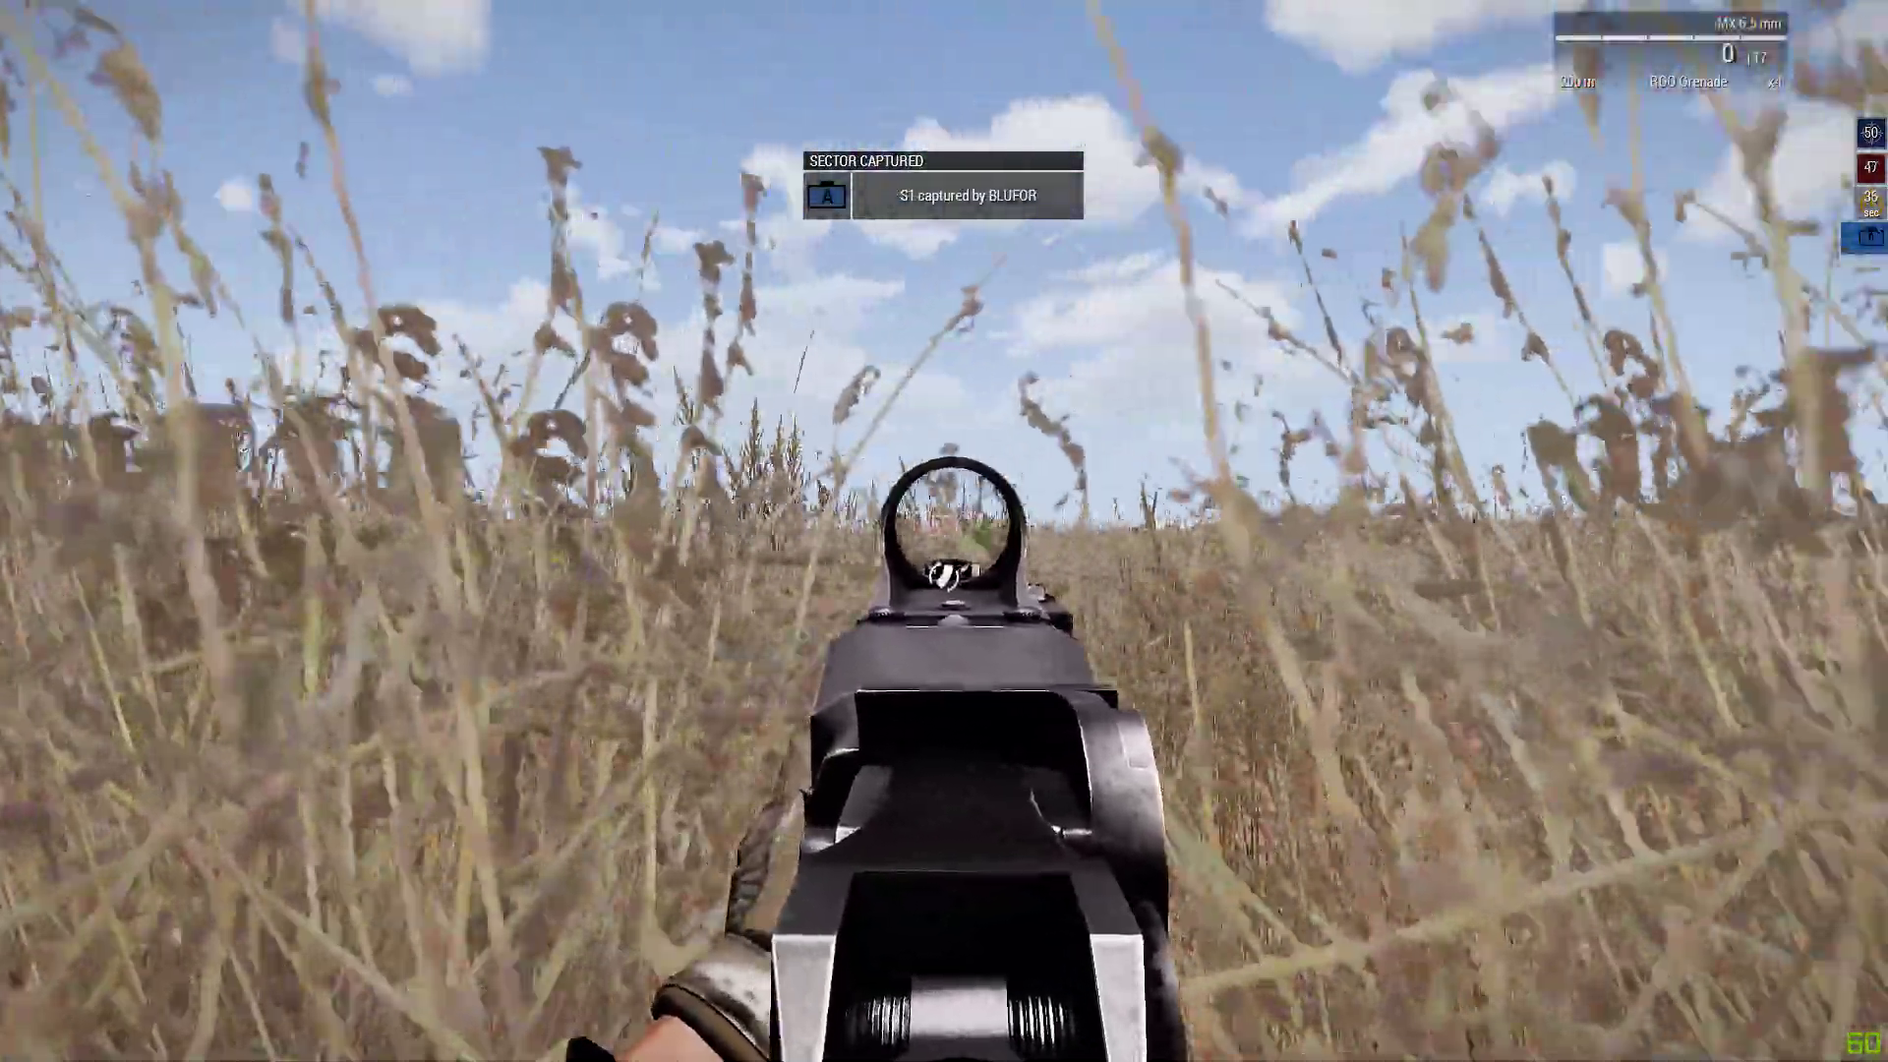
left_click(944, 531)
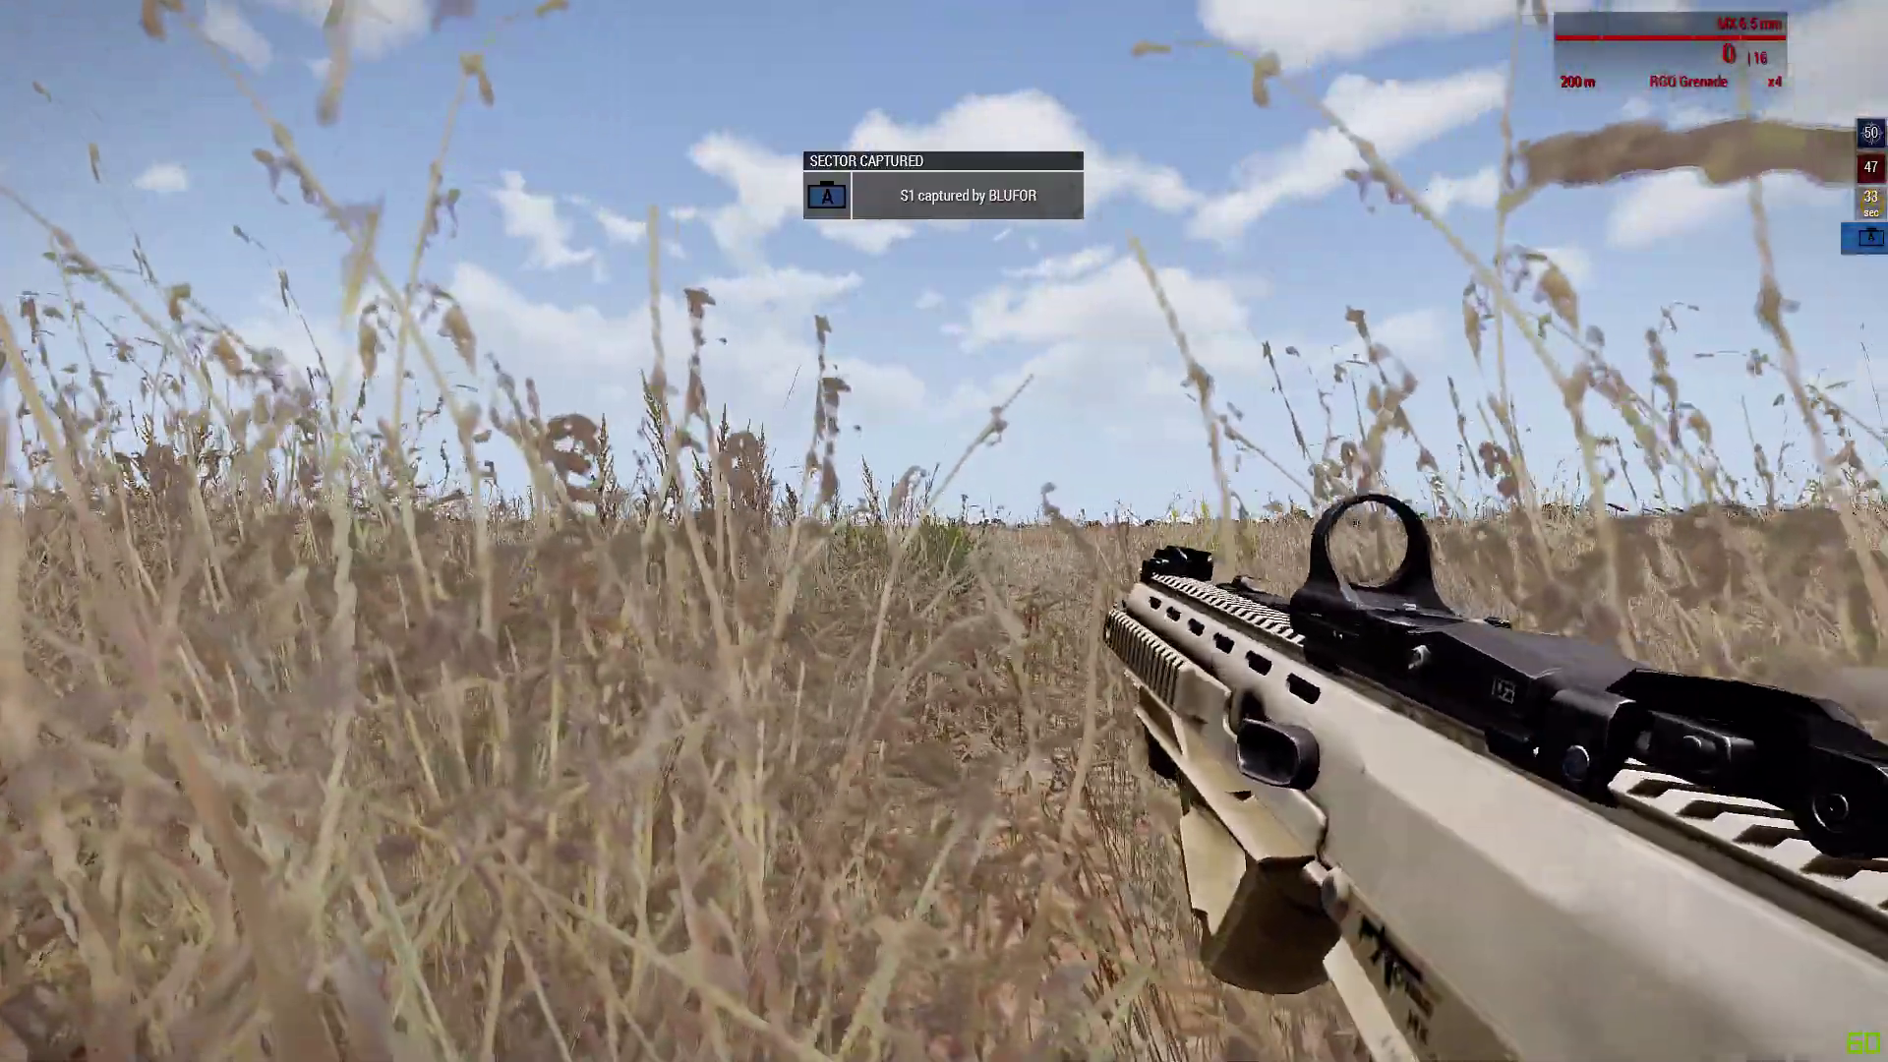
key("z")
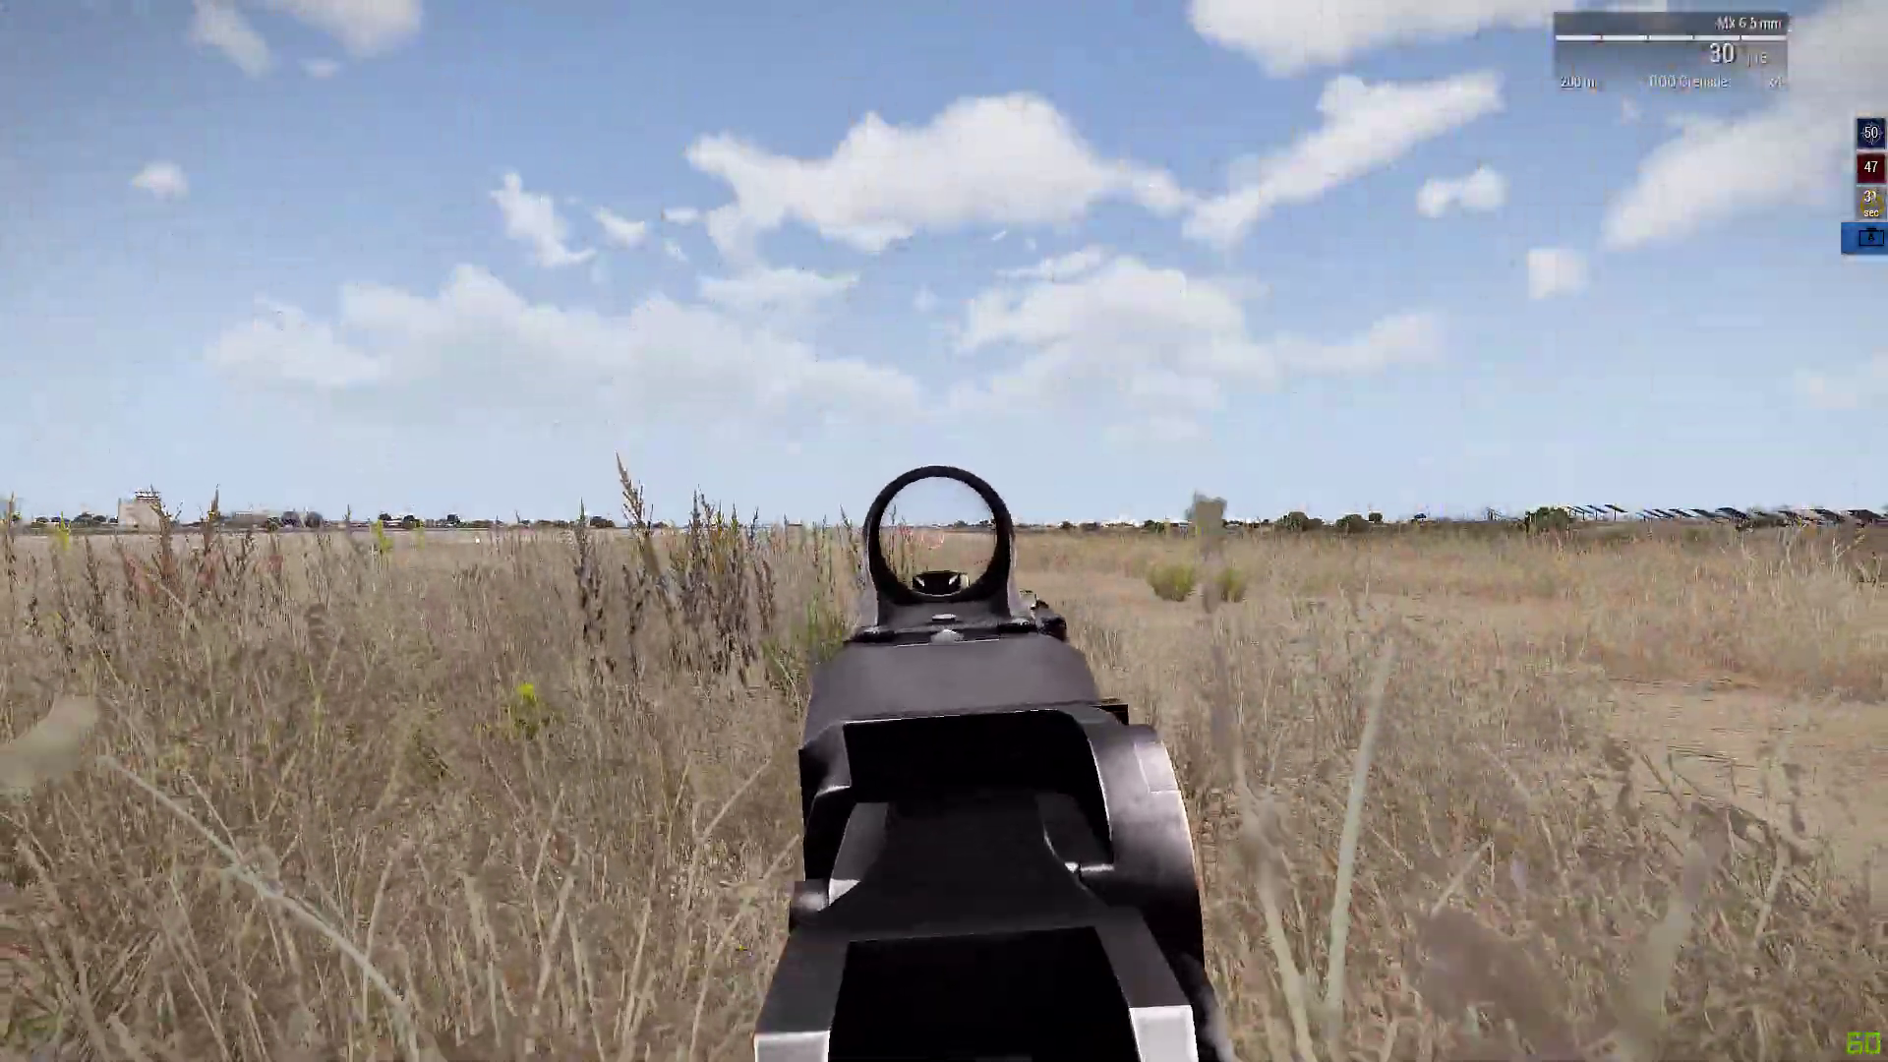
Step: Walk around the sector and examine how the OPFOR tickets and the countdown change over time
key("w")
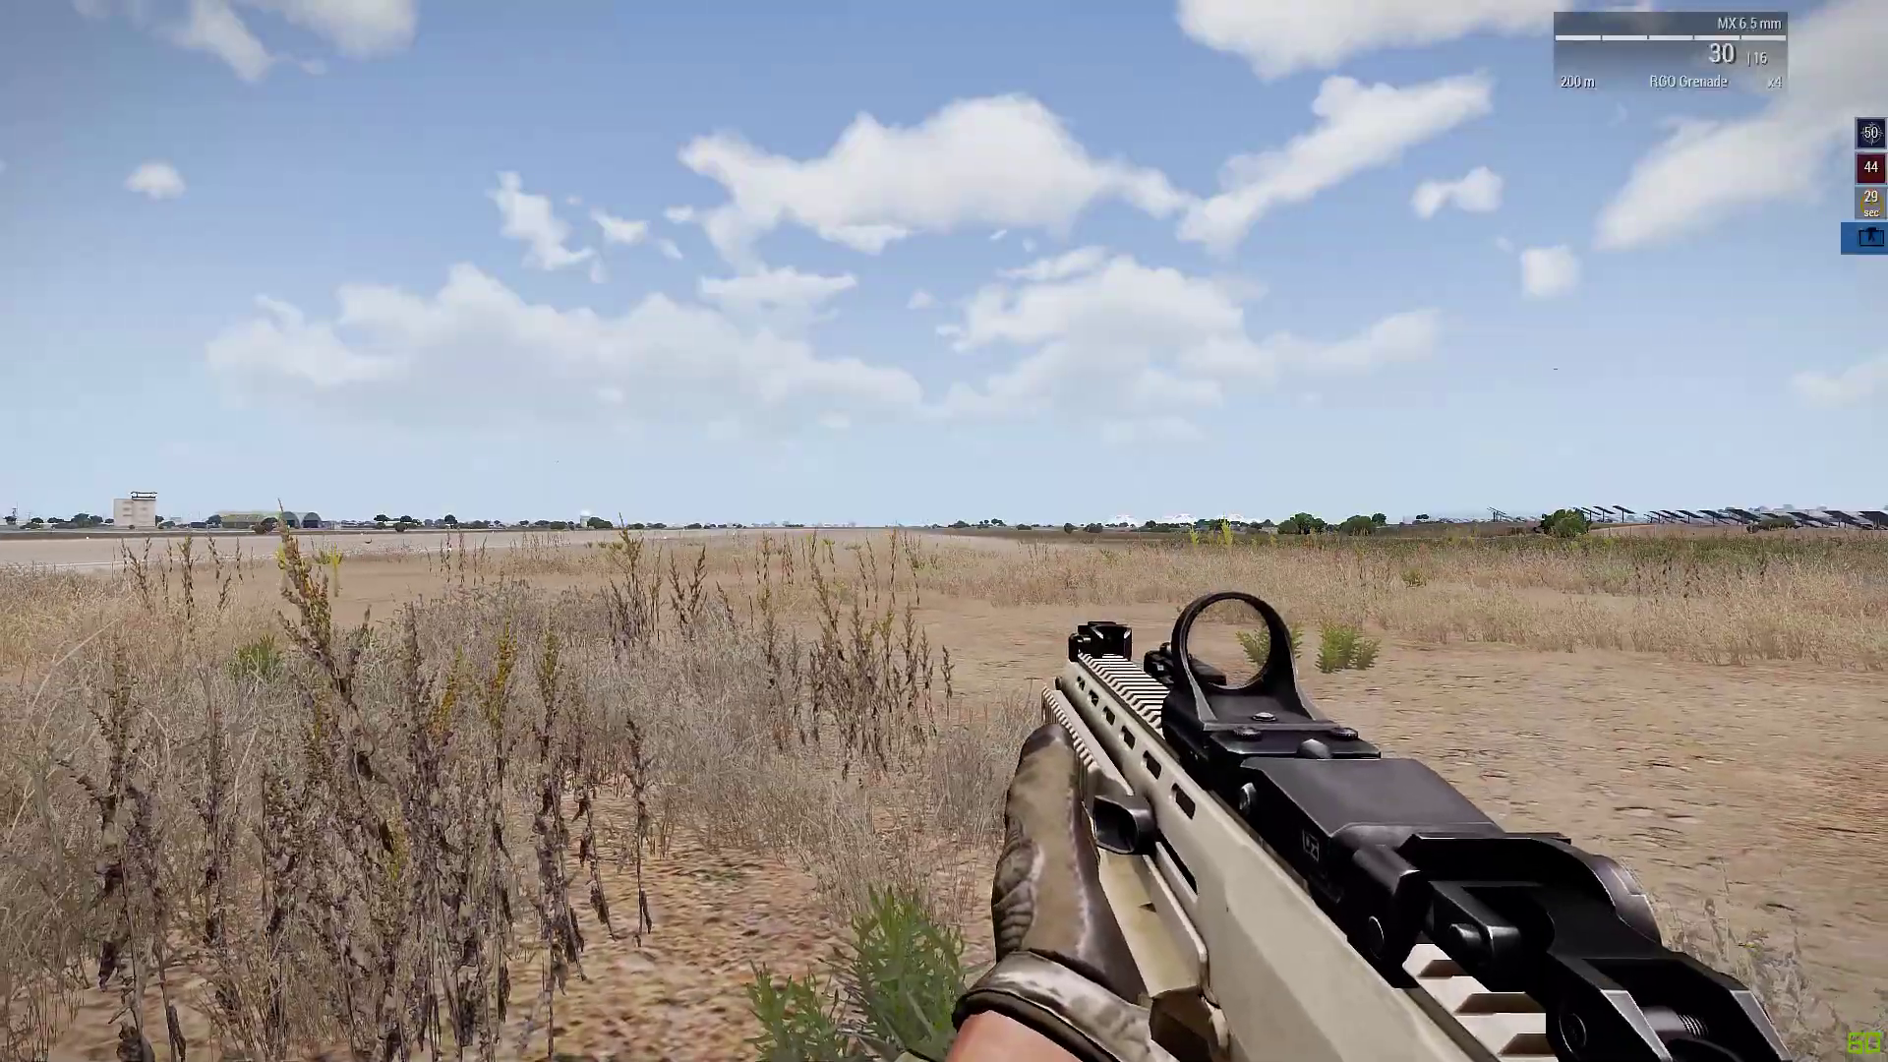
key("w")
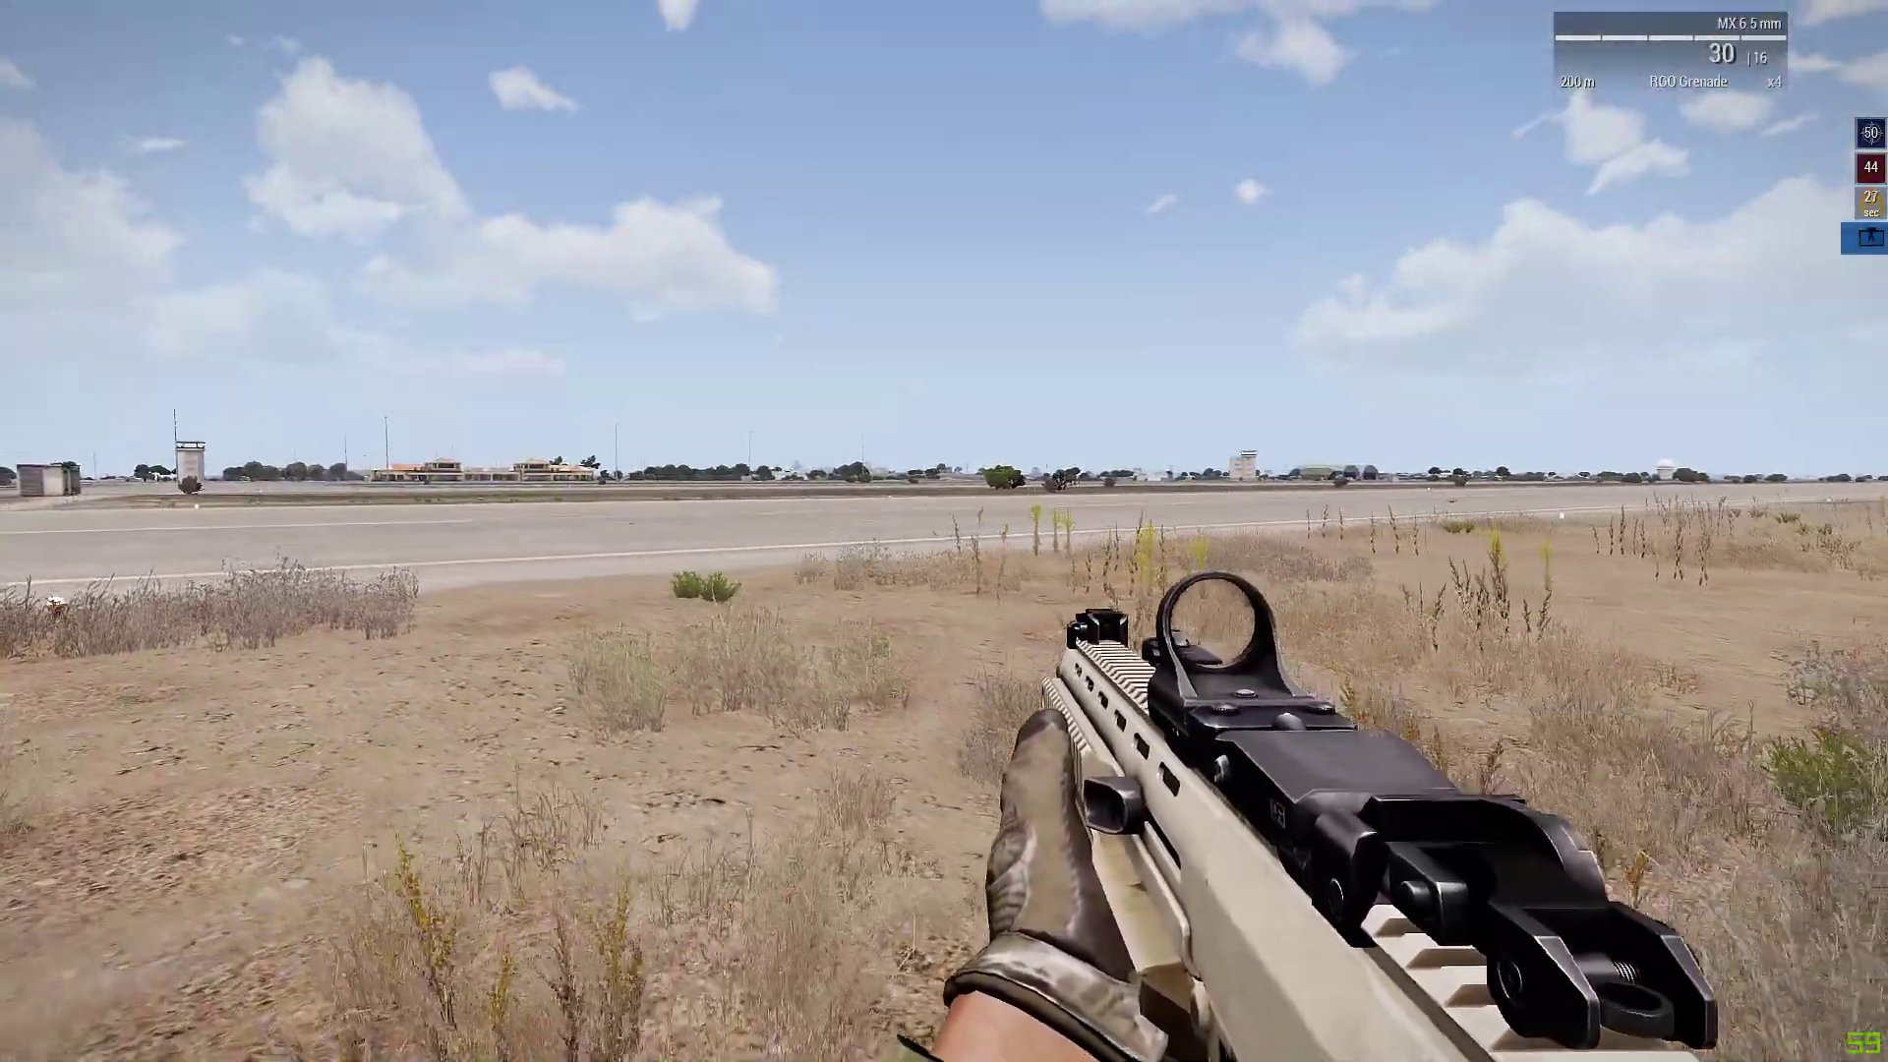
key("d")
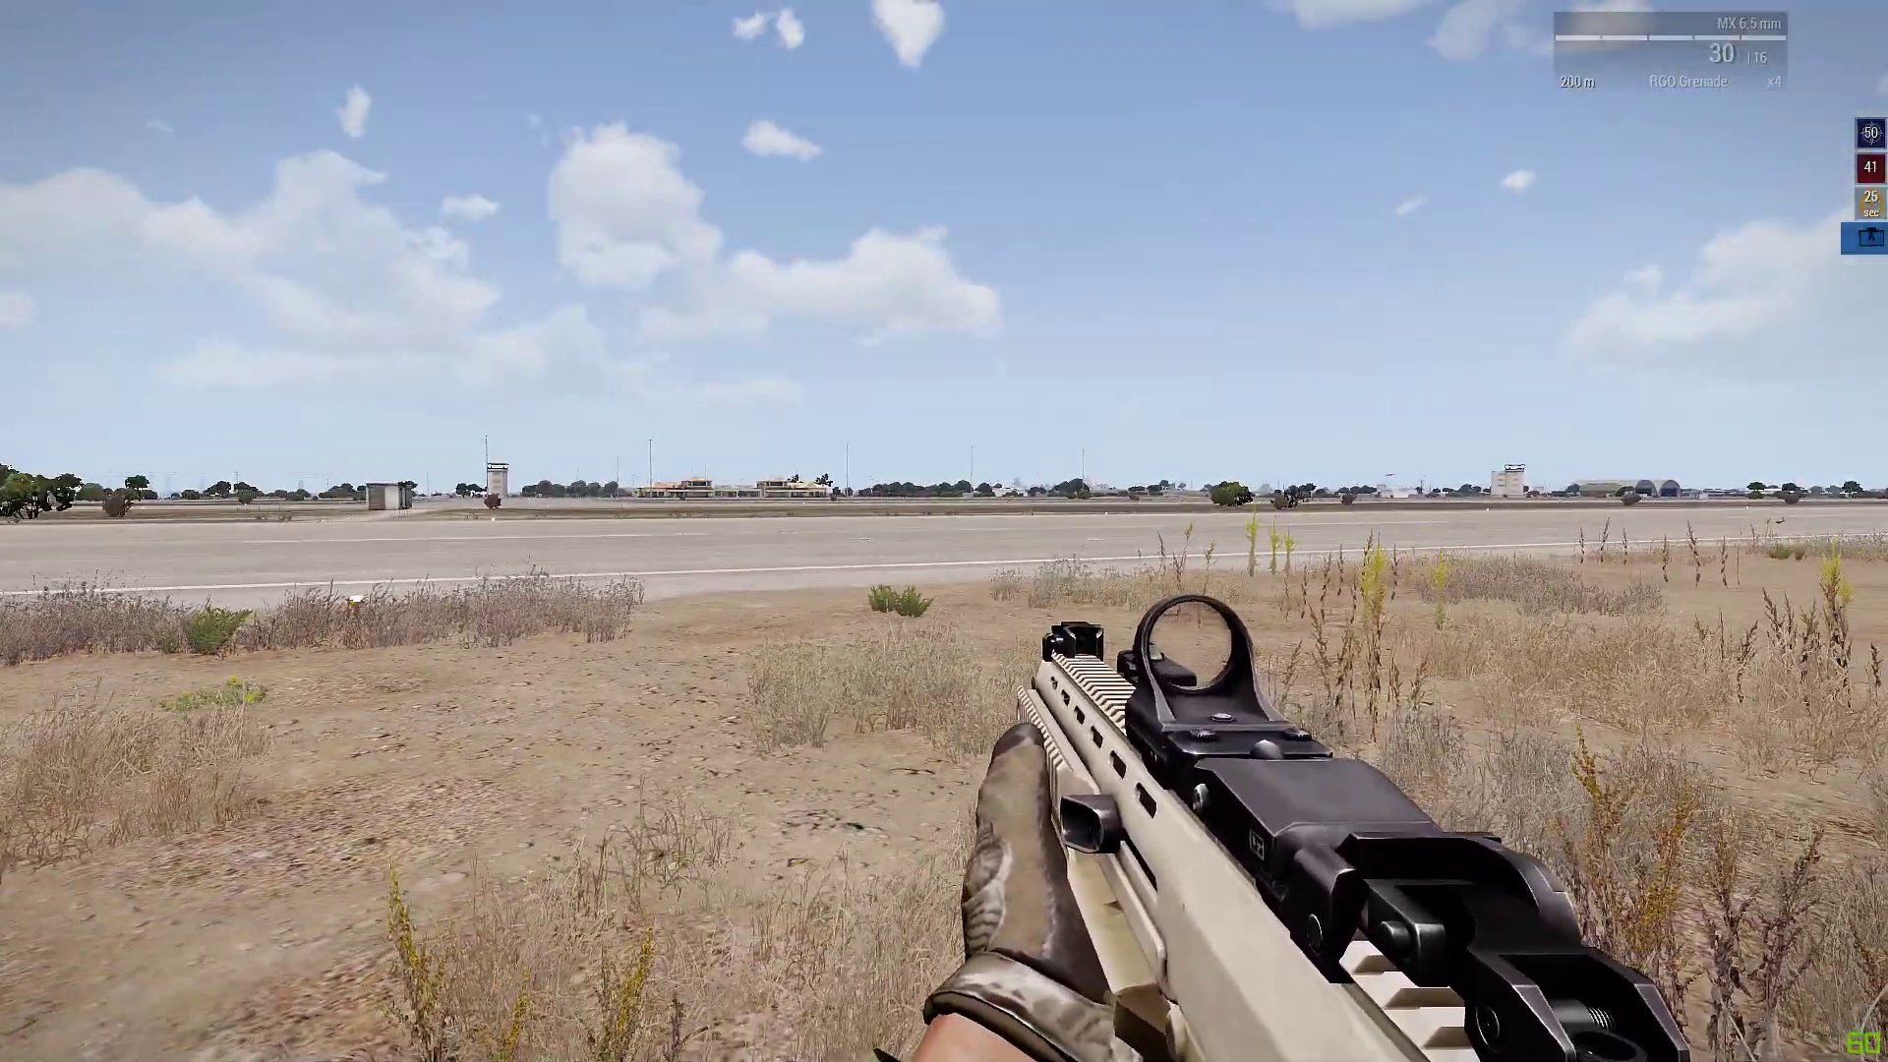
key("Escape")
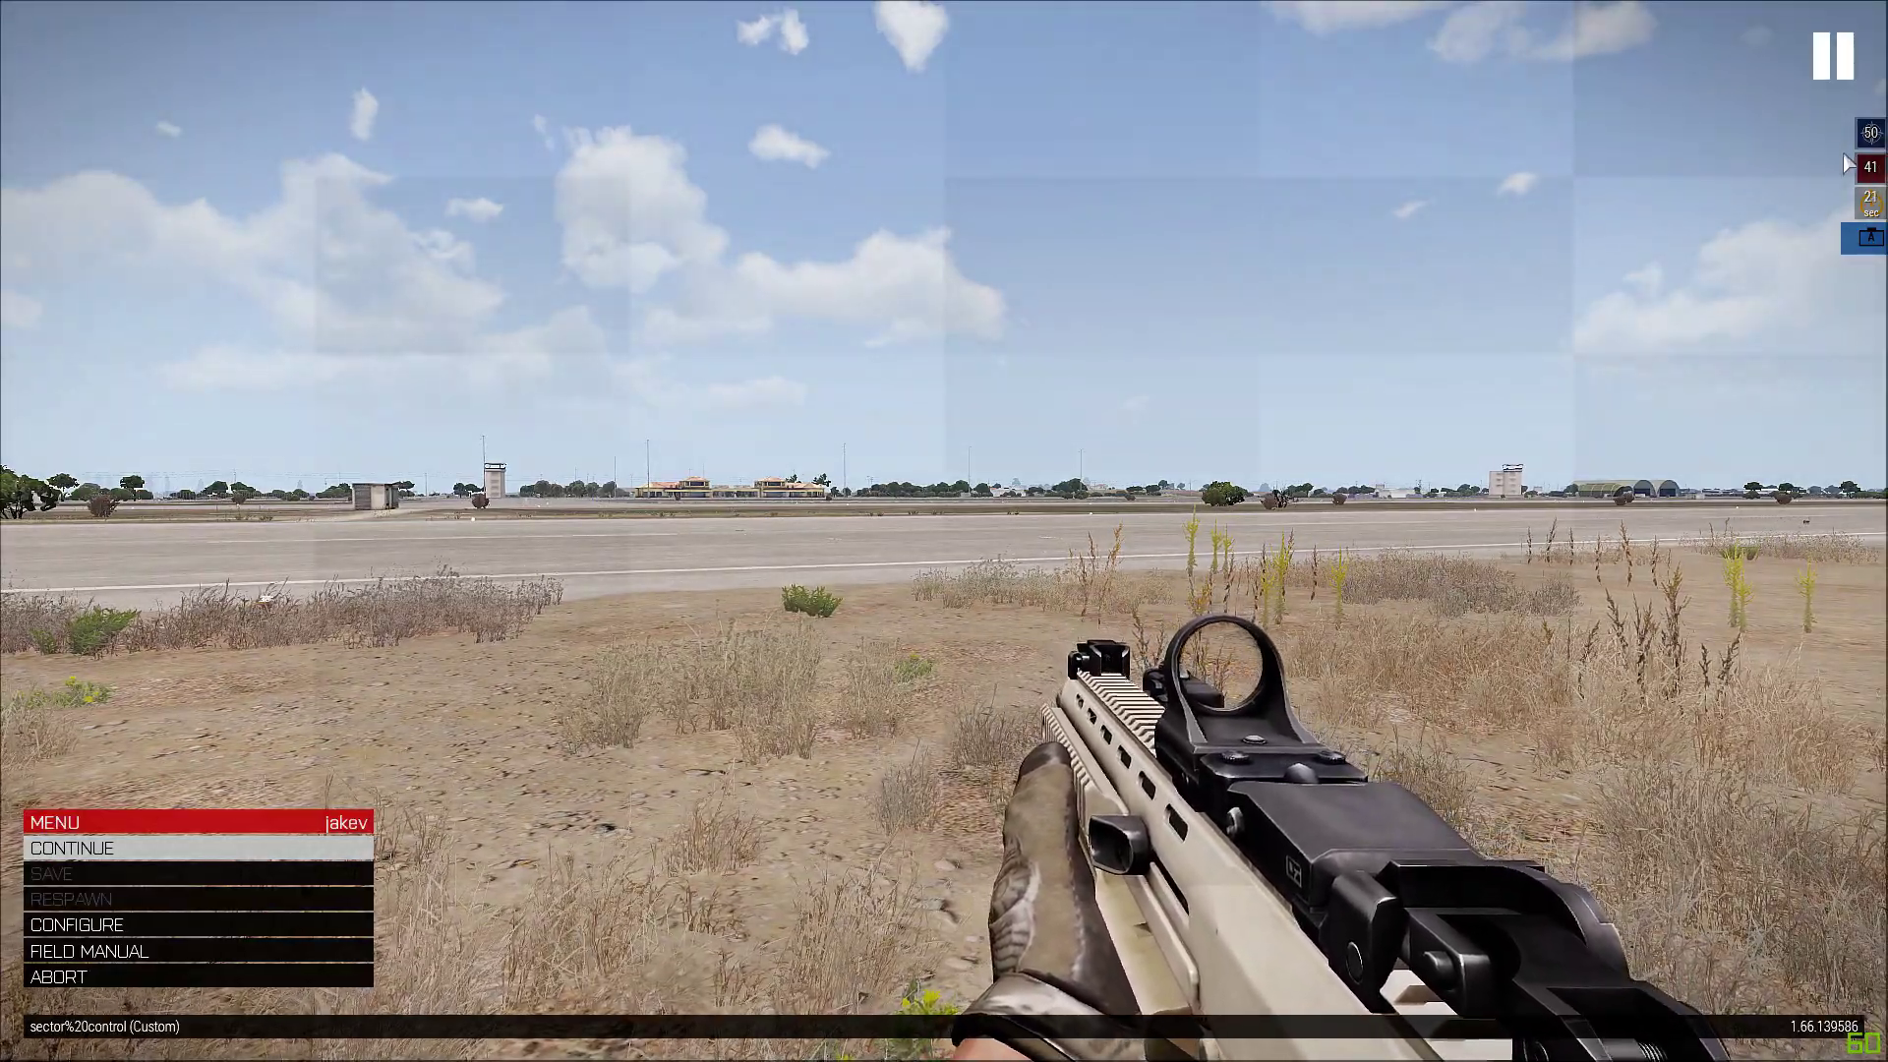
key("Escape")
Step: Abort the test mission, dismiss the debriefing and leave the role assignment to return to the editor
key("Escape")
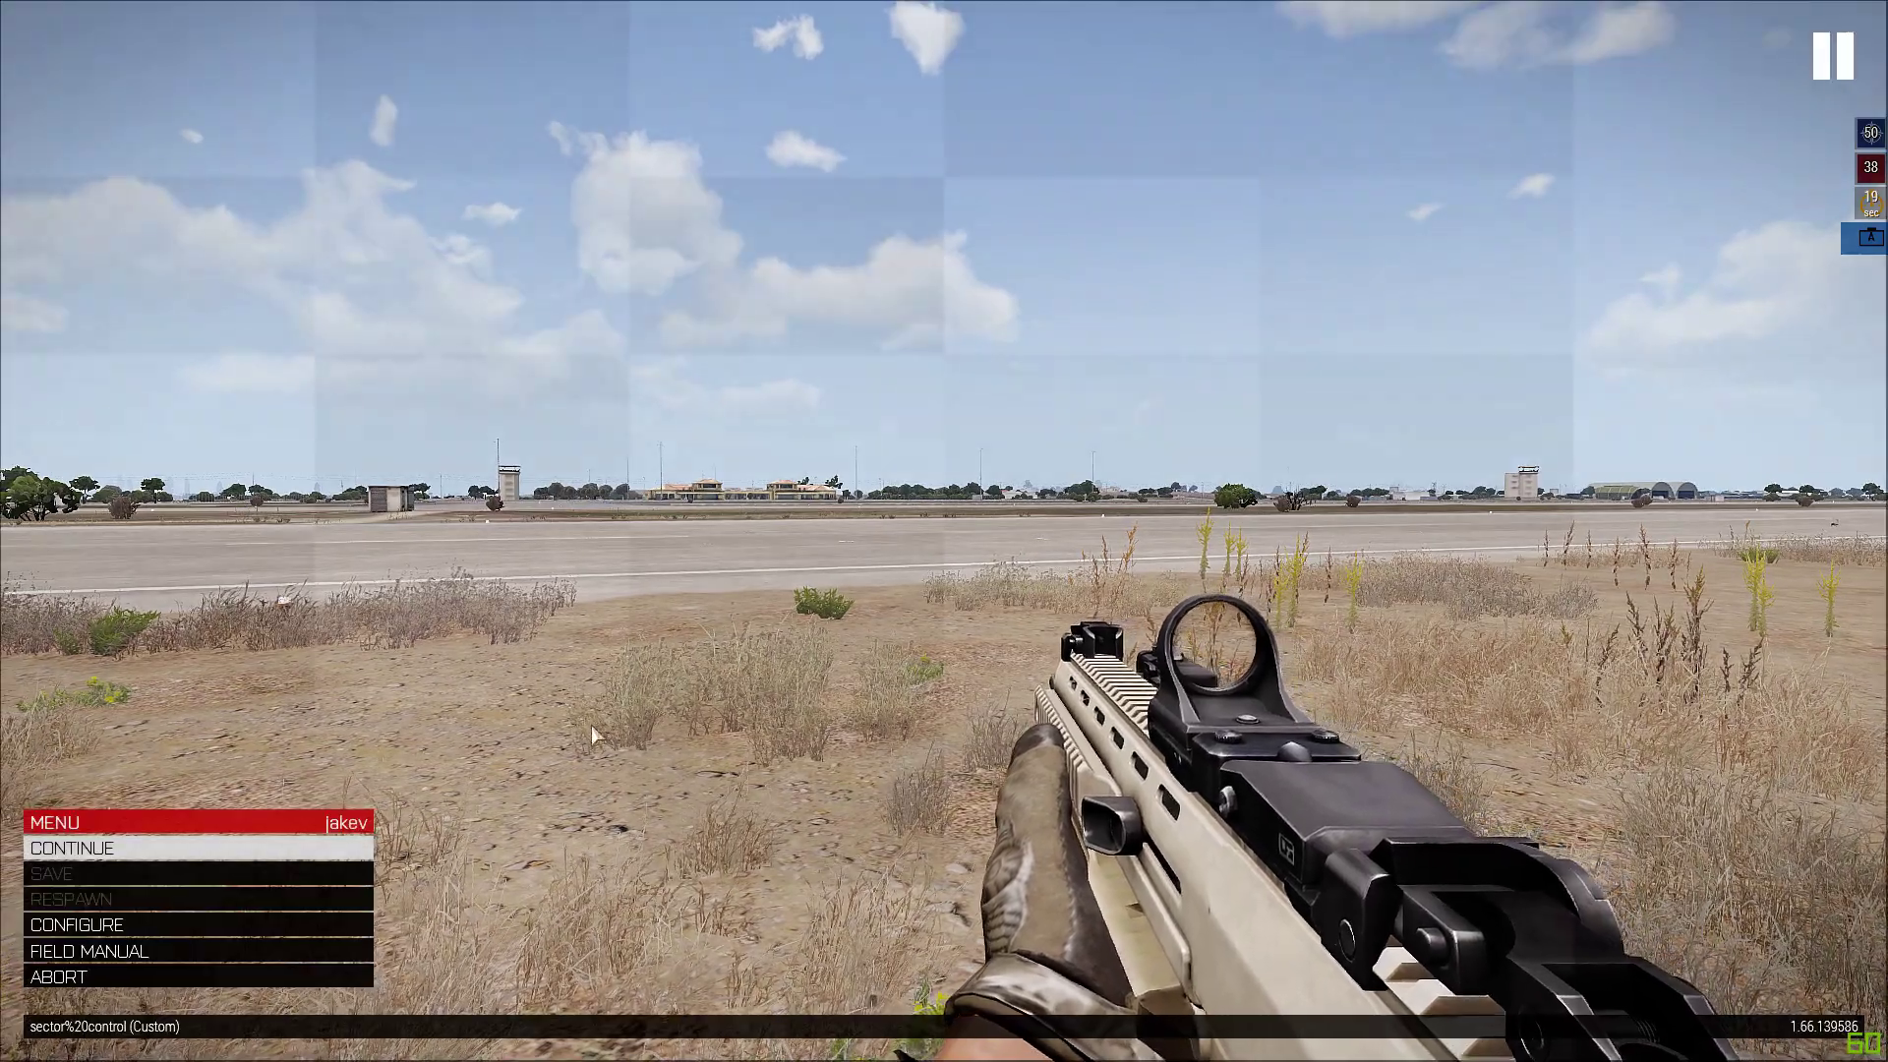
left_click(360, 976)
left_click(787, 503)
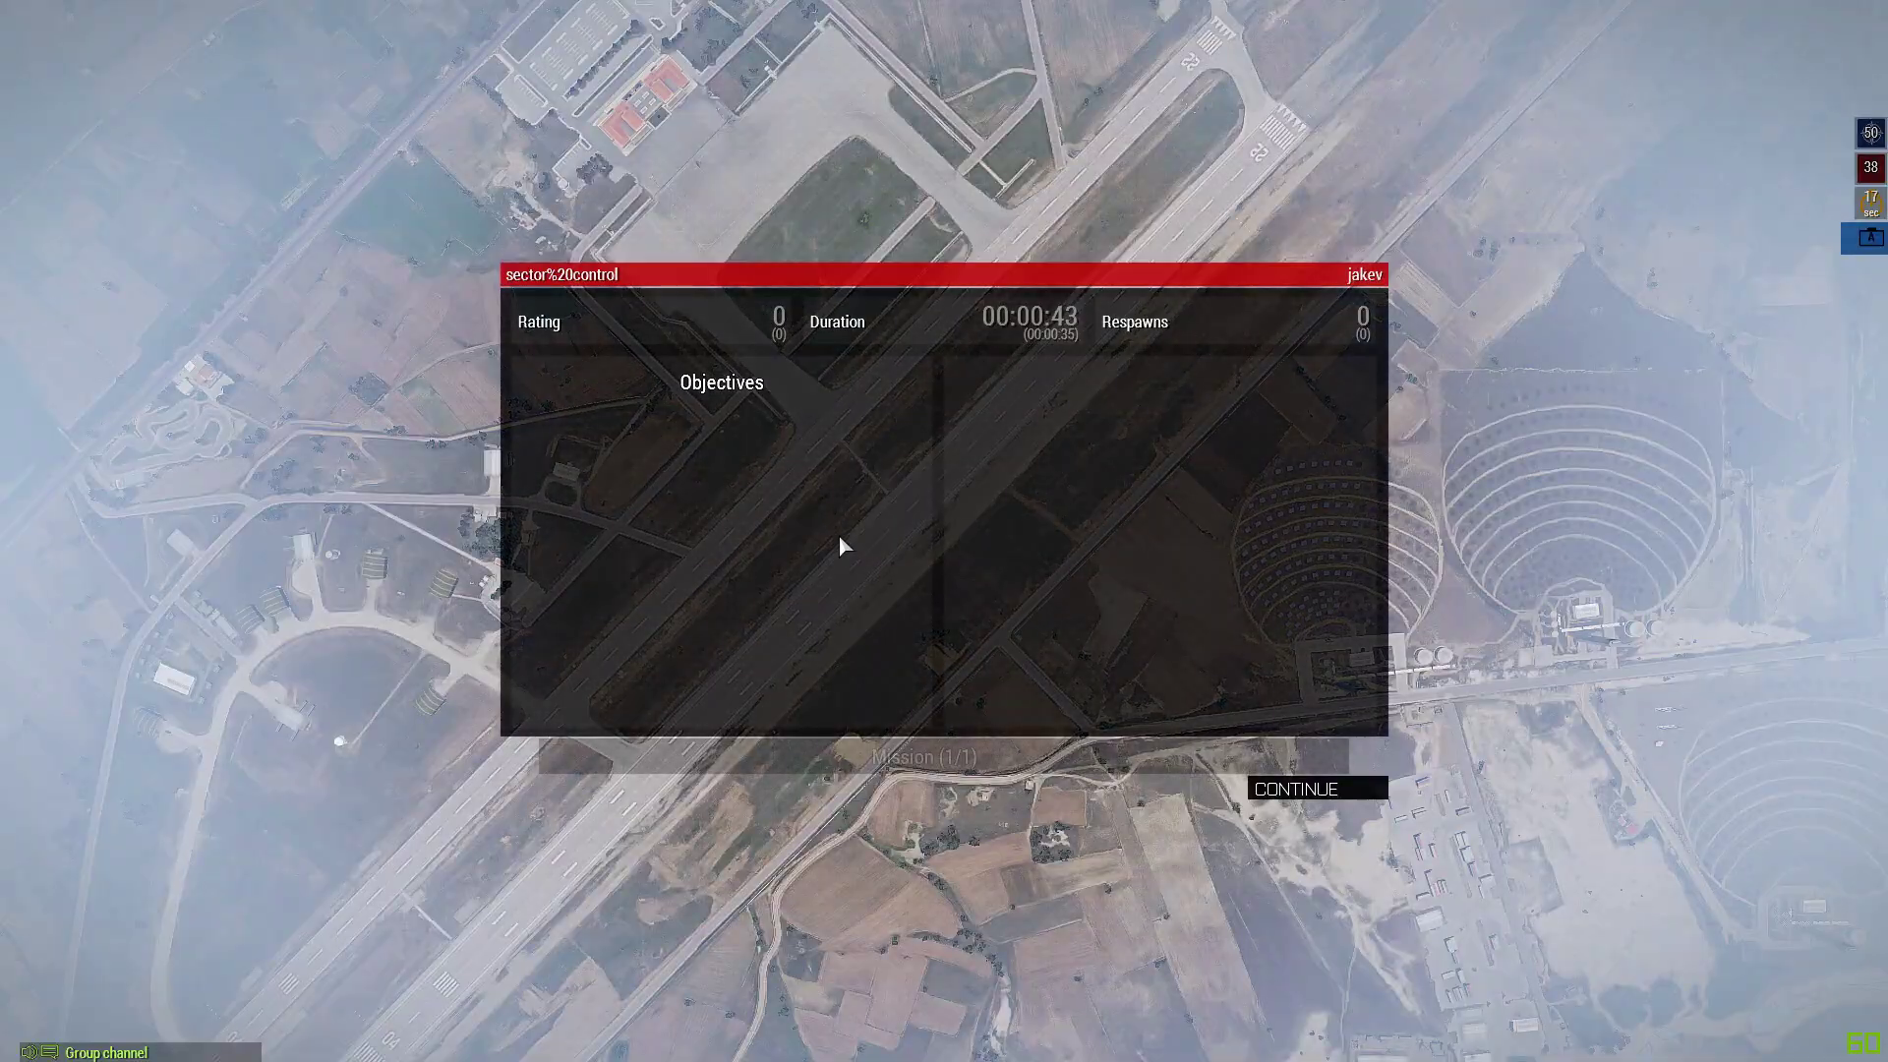
left_click(1259, 789)
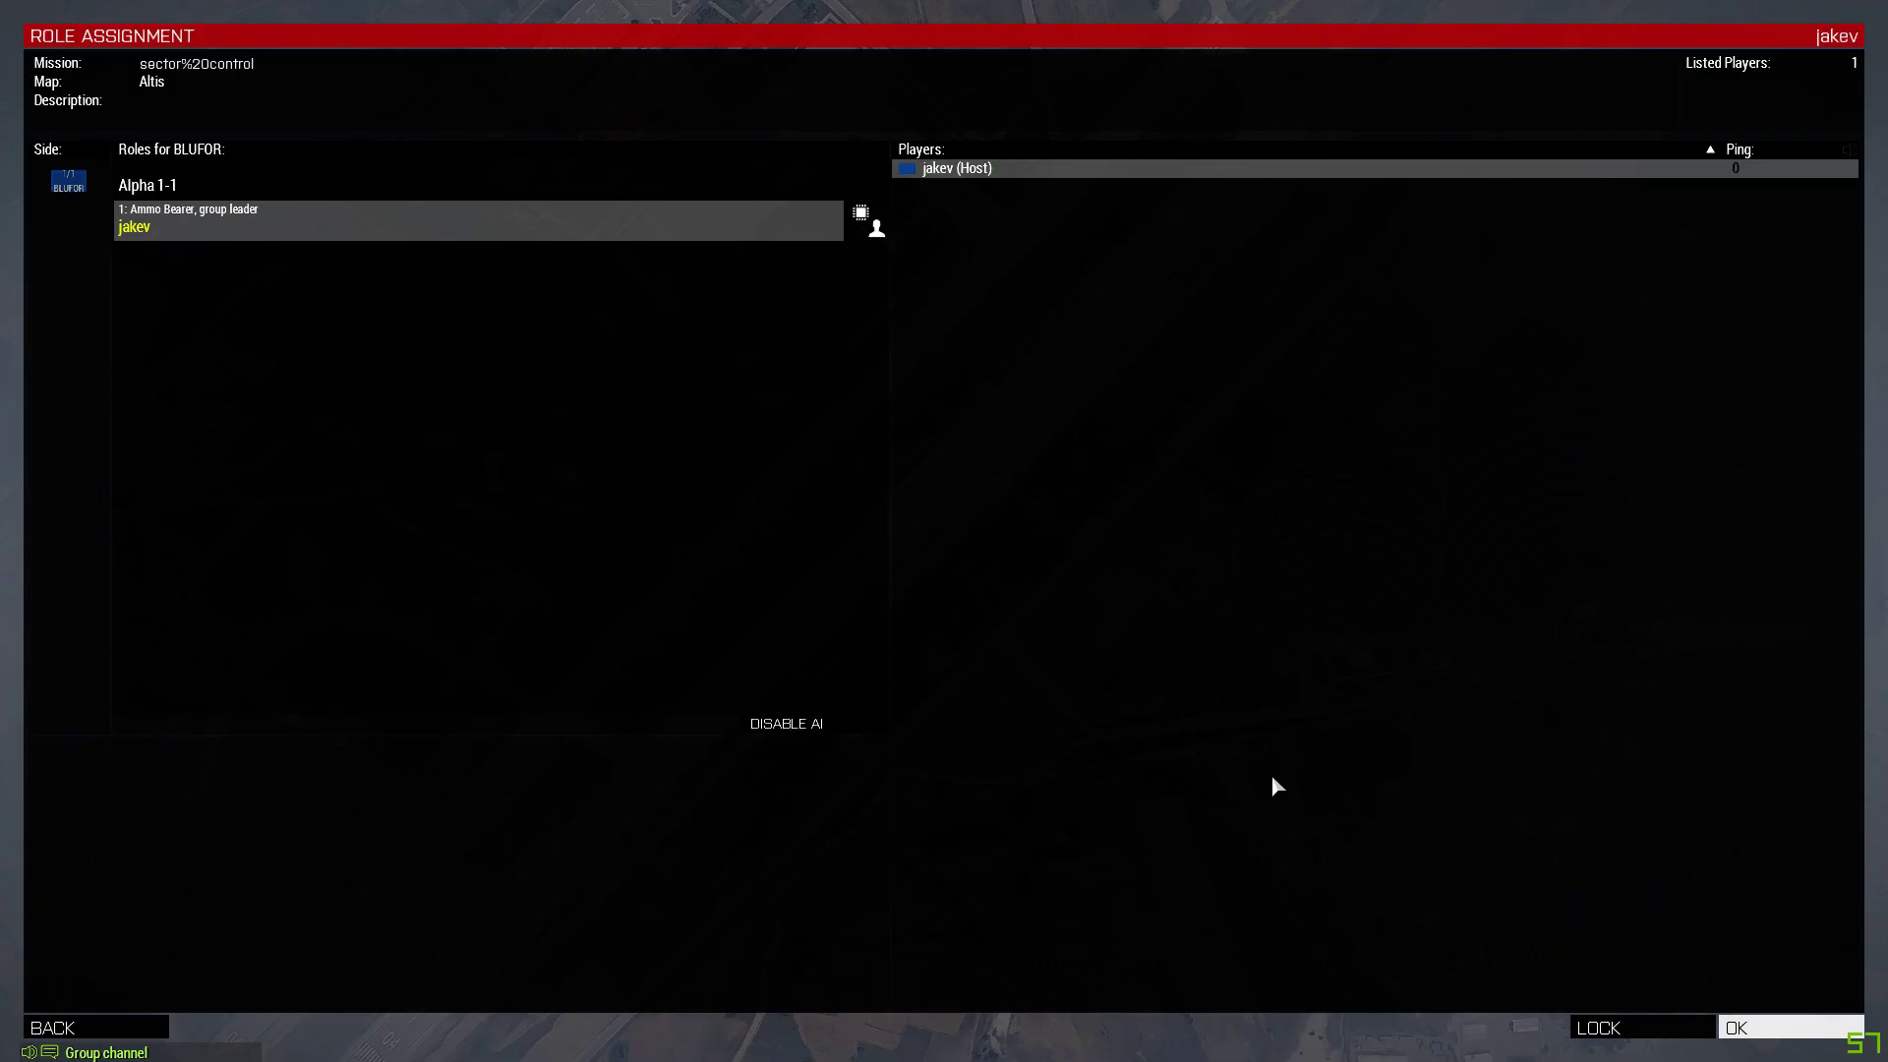
left_click(125, 991)
scroll(949, 622, "down", 2)
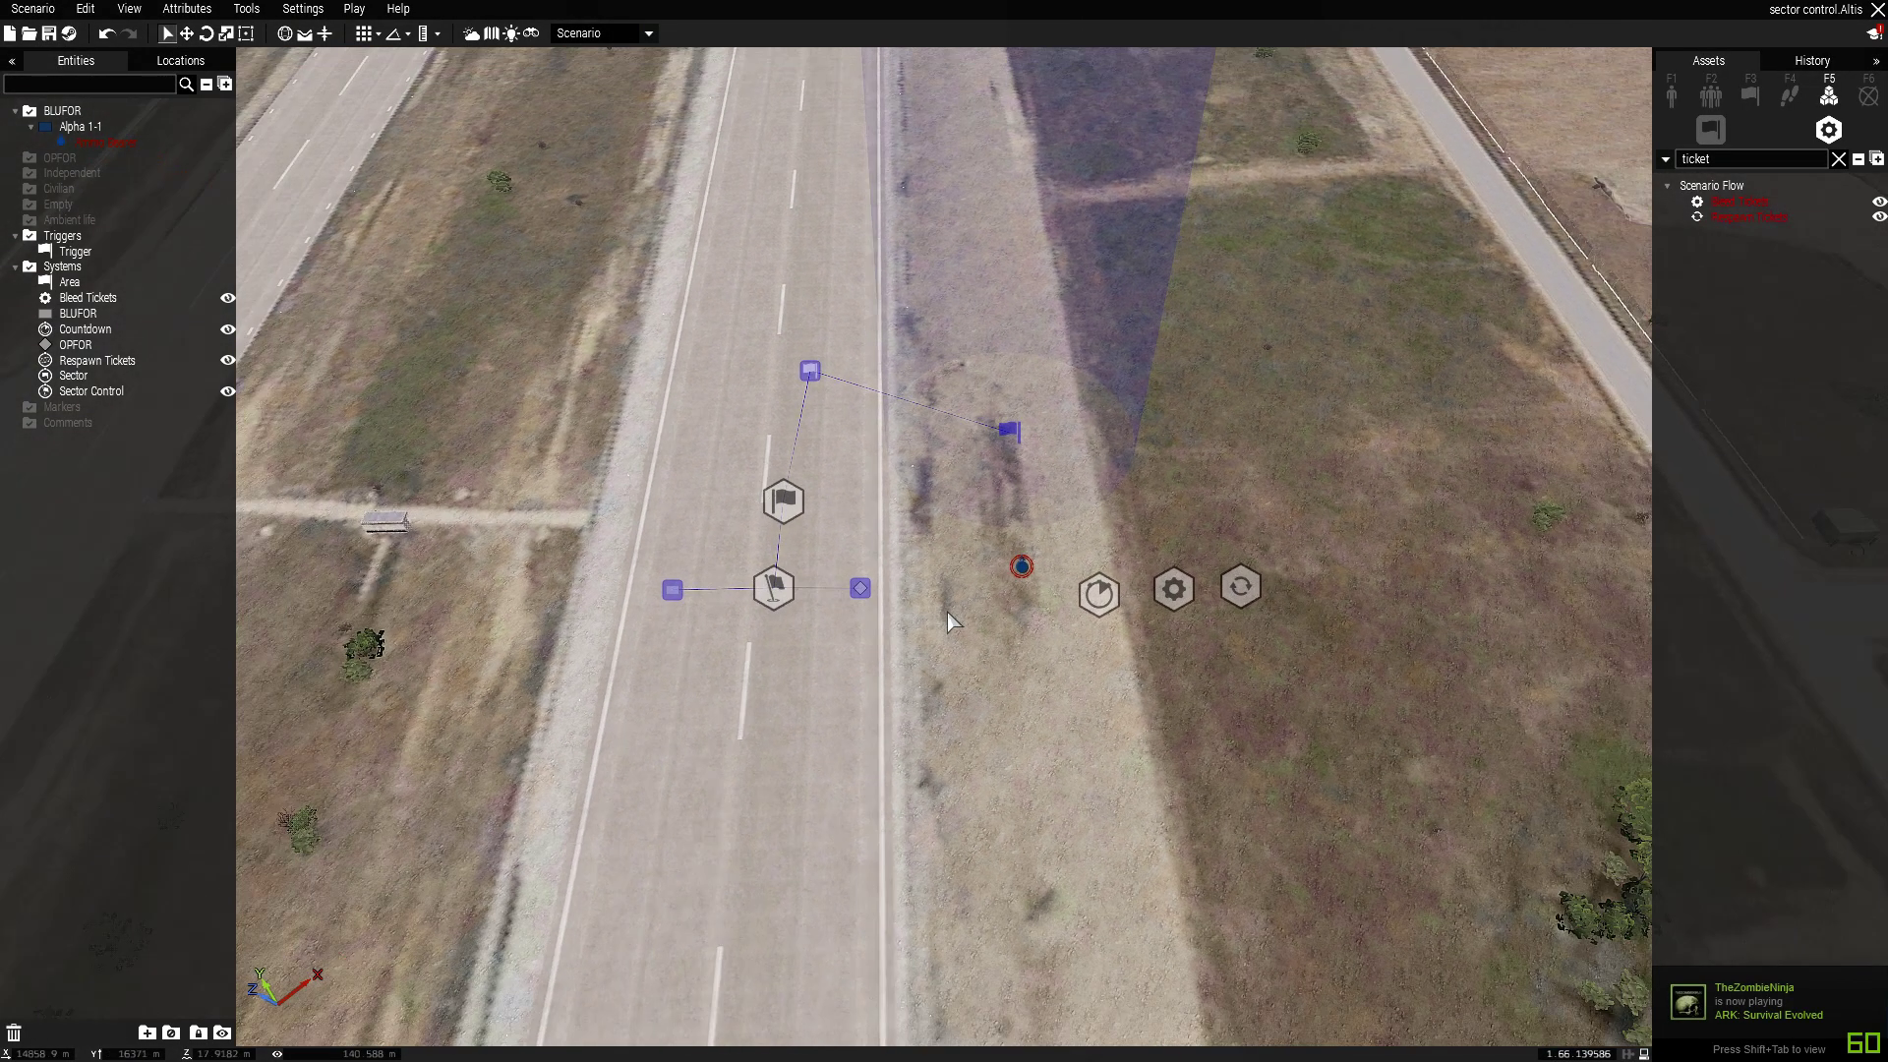
scroll(913, 609, "down", 4)
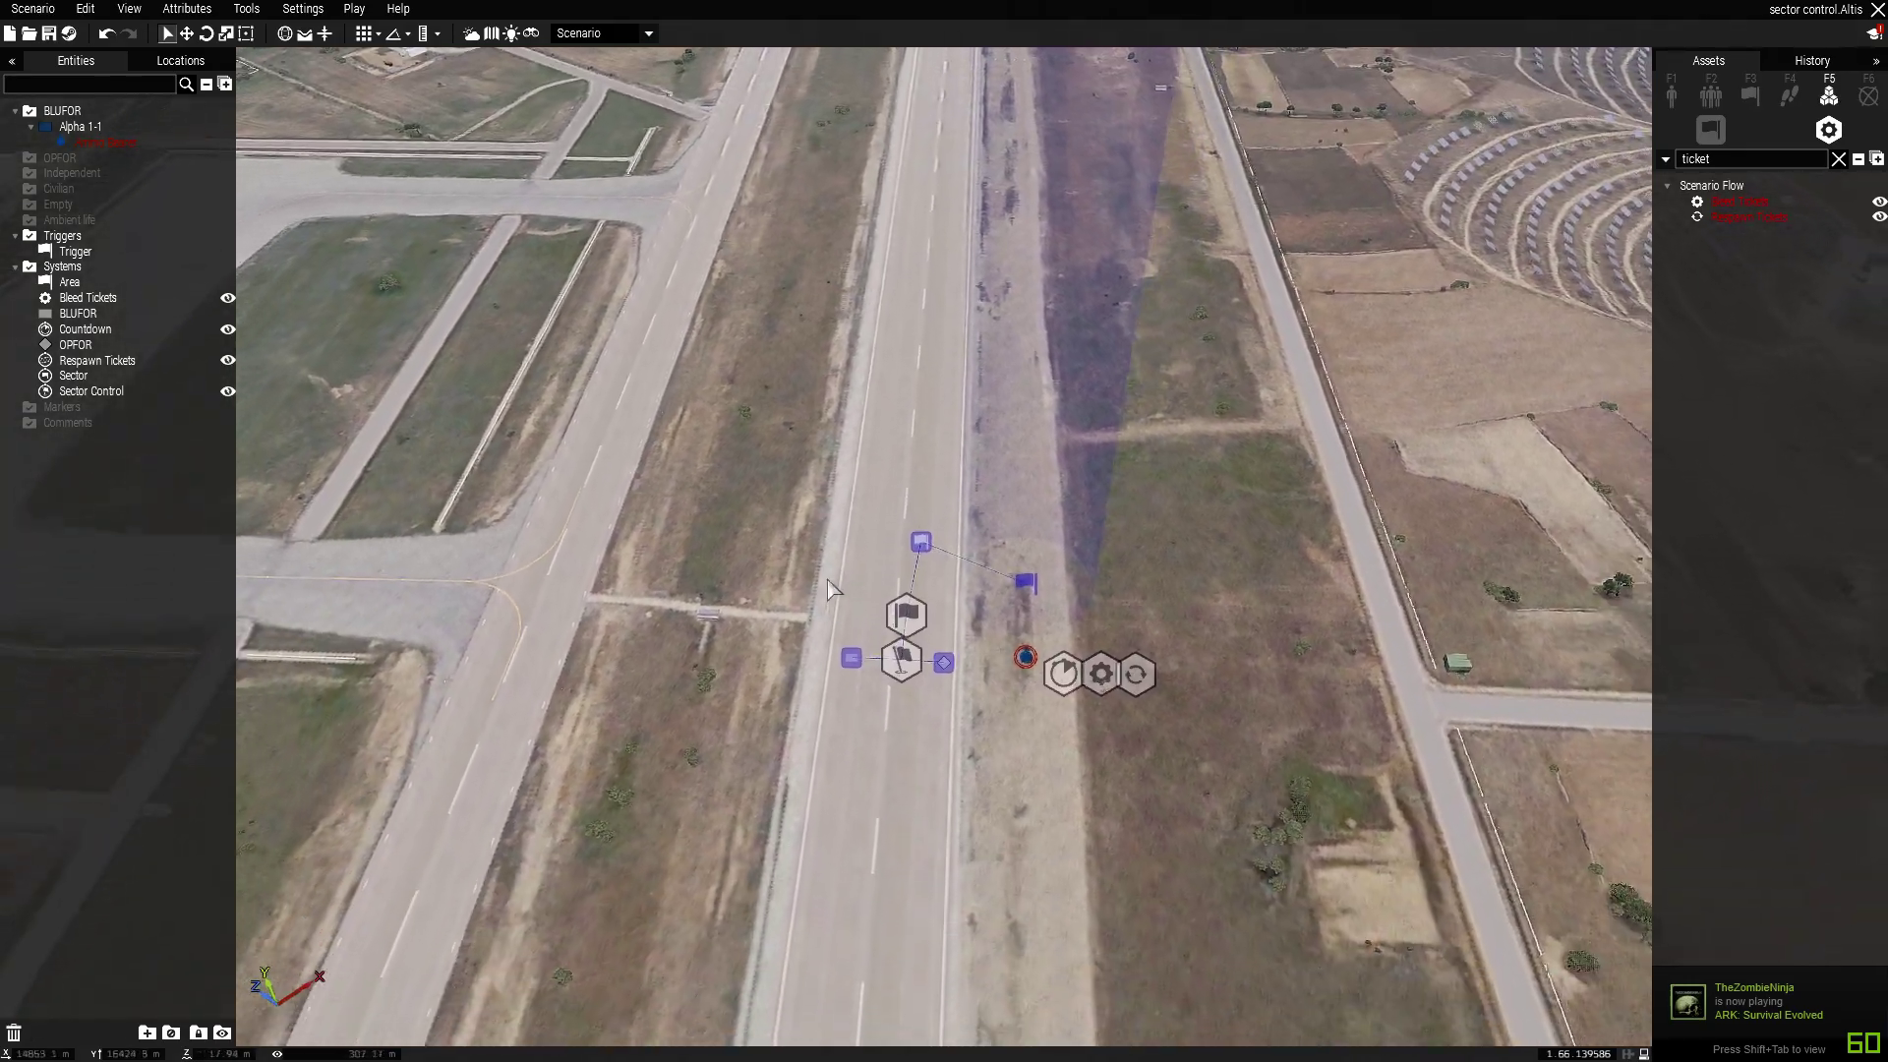
left_click_drag(840, 437, 1193, 708)
left_click(1192, 710)
key("w")
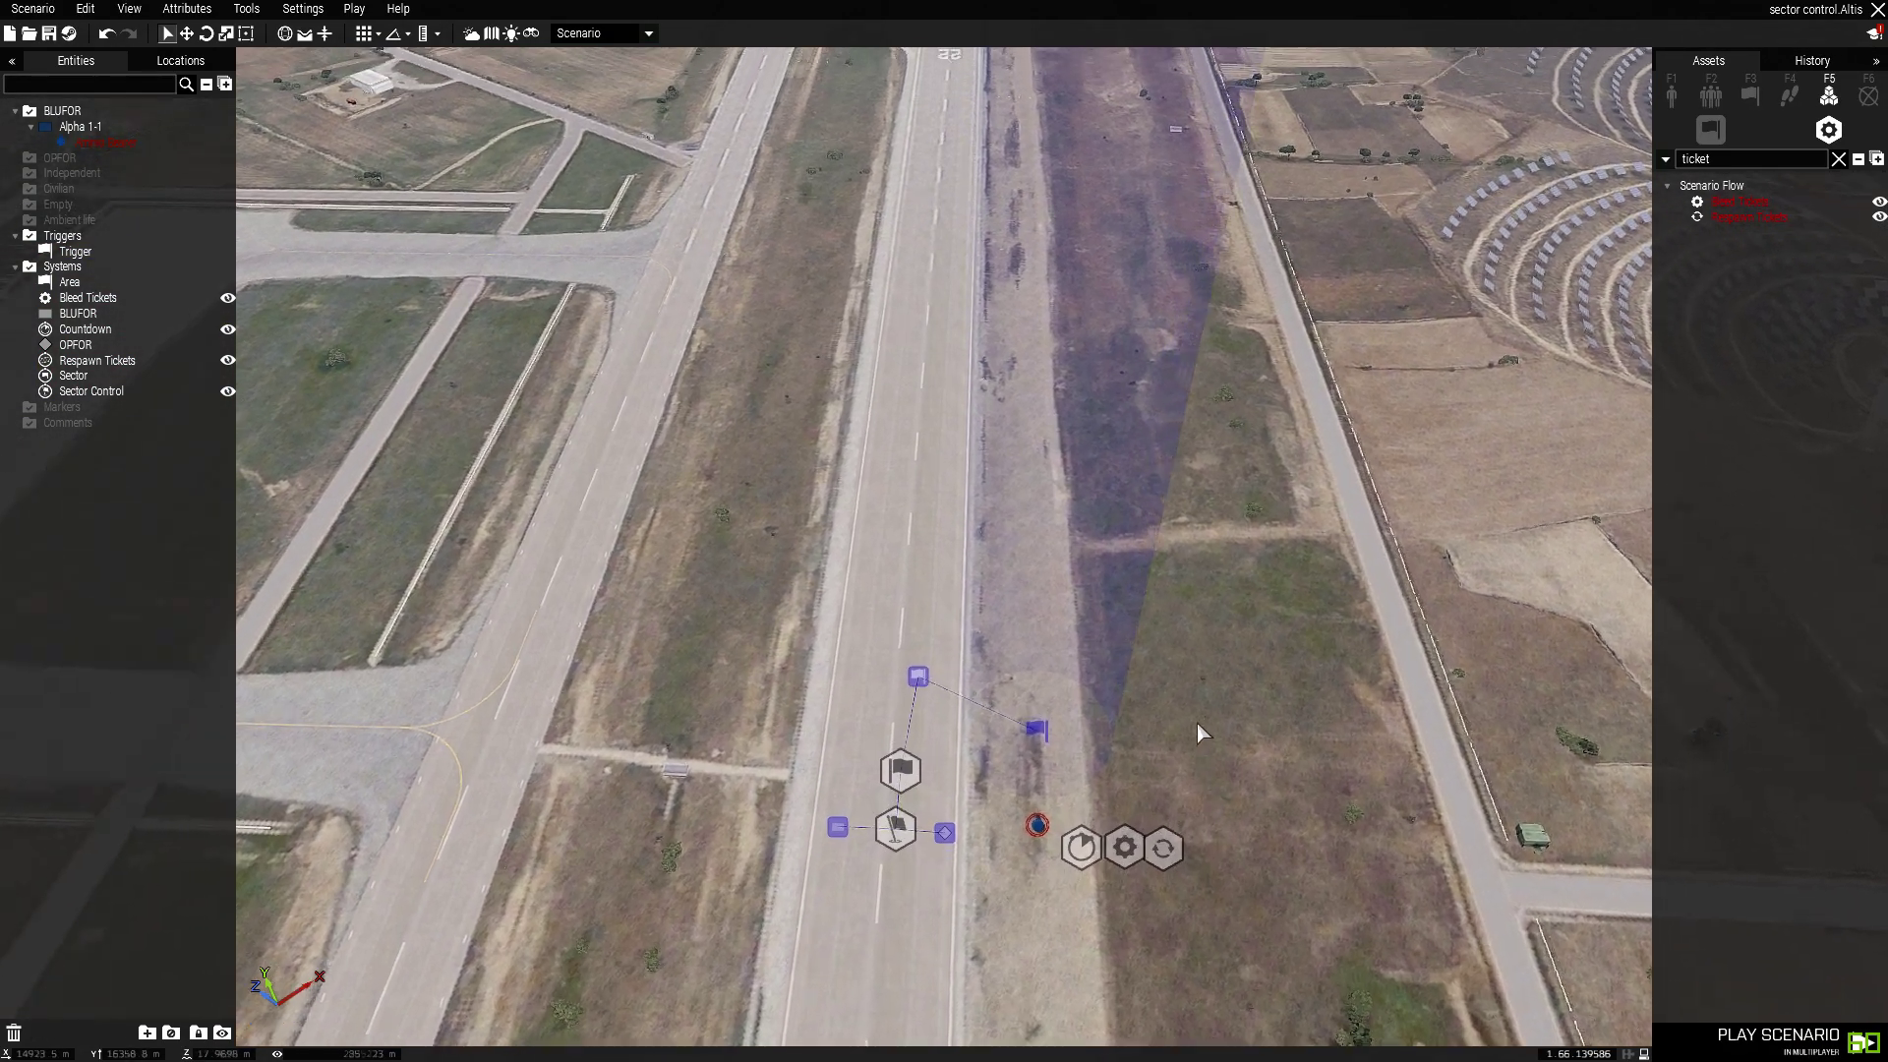
right_click_drag(1199, 728, 1044, 552)
key("s")
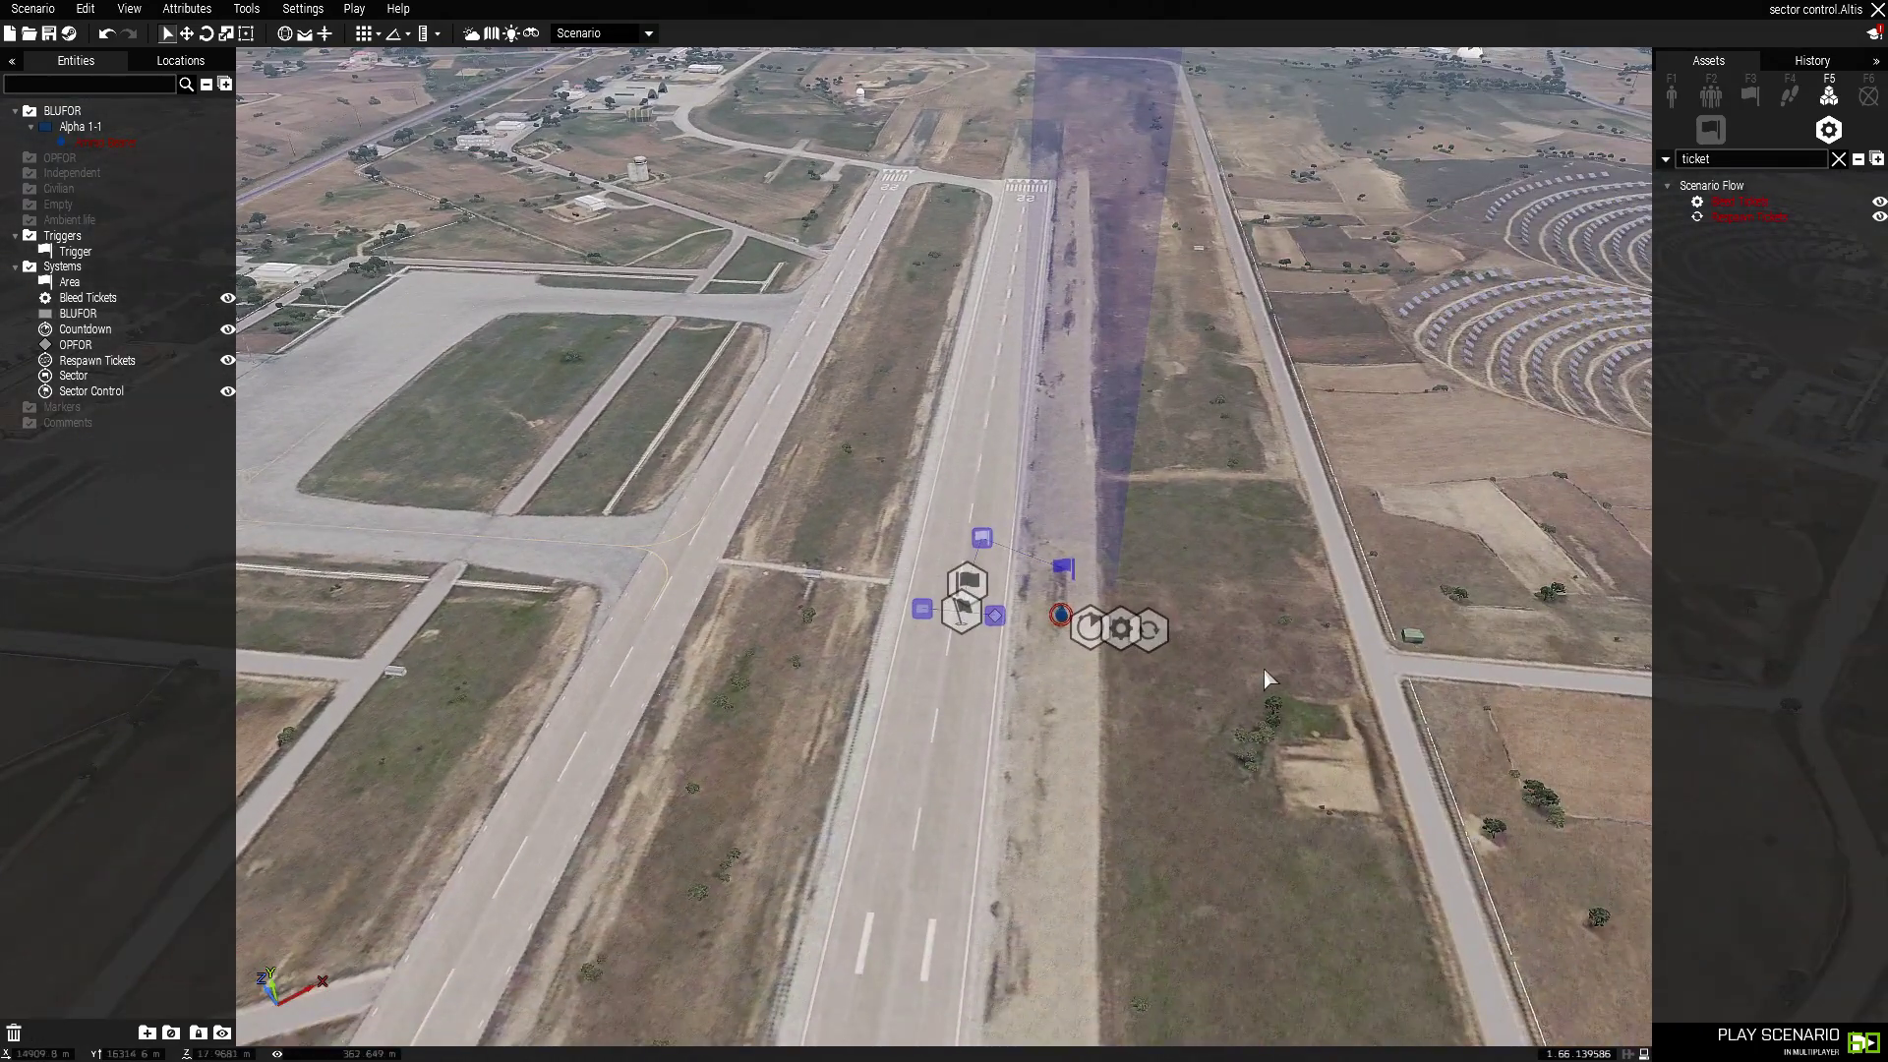
Step: Move the Trigger slightly along the strip beside the runway so it sits roughly level with the Area module
scroll(1266, 678, "up", 10)
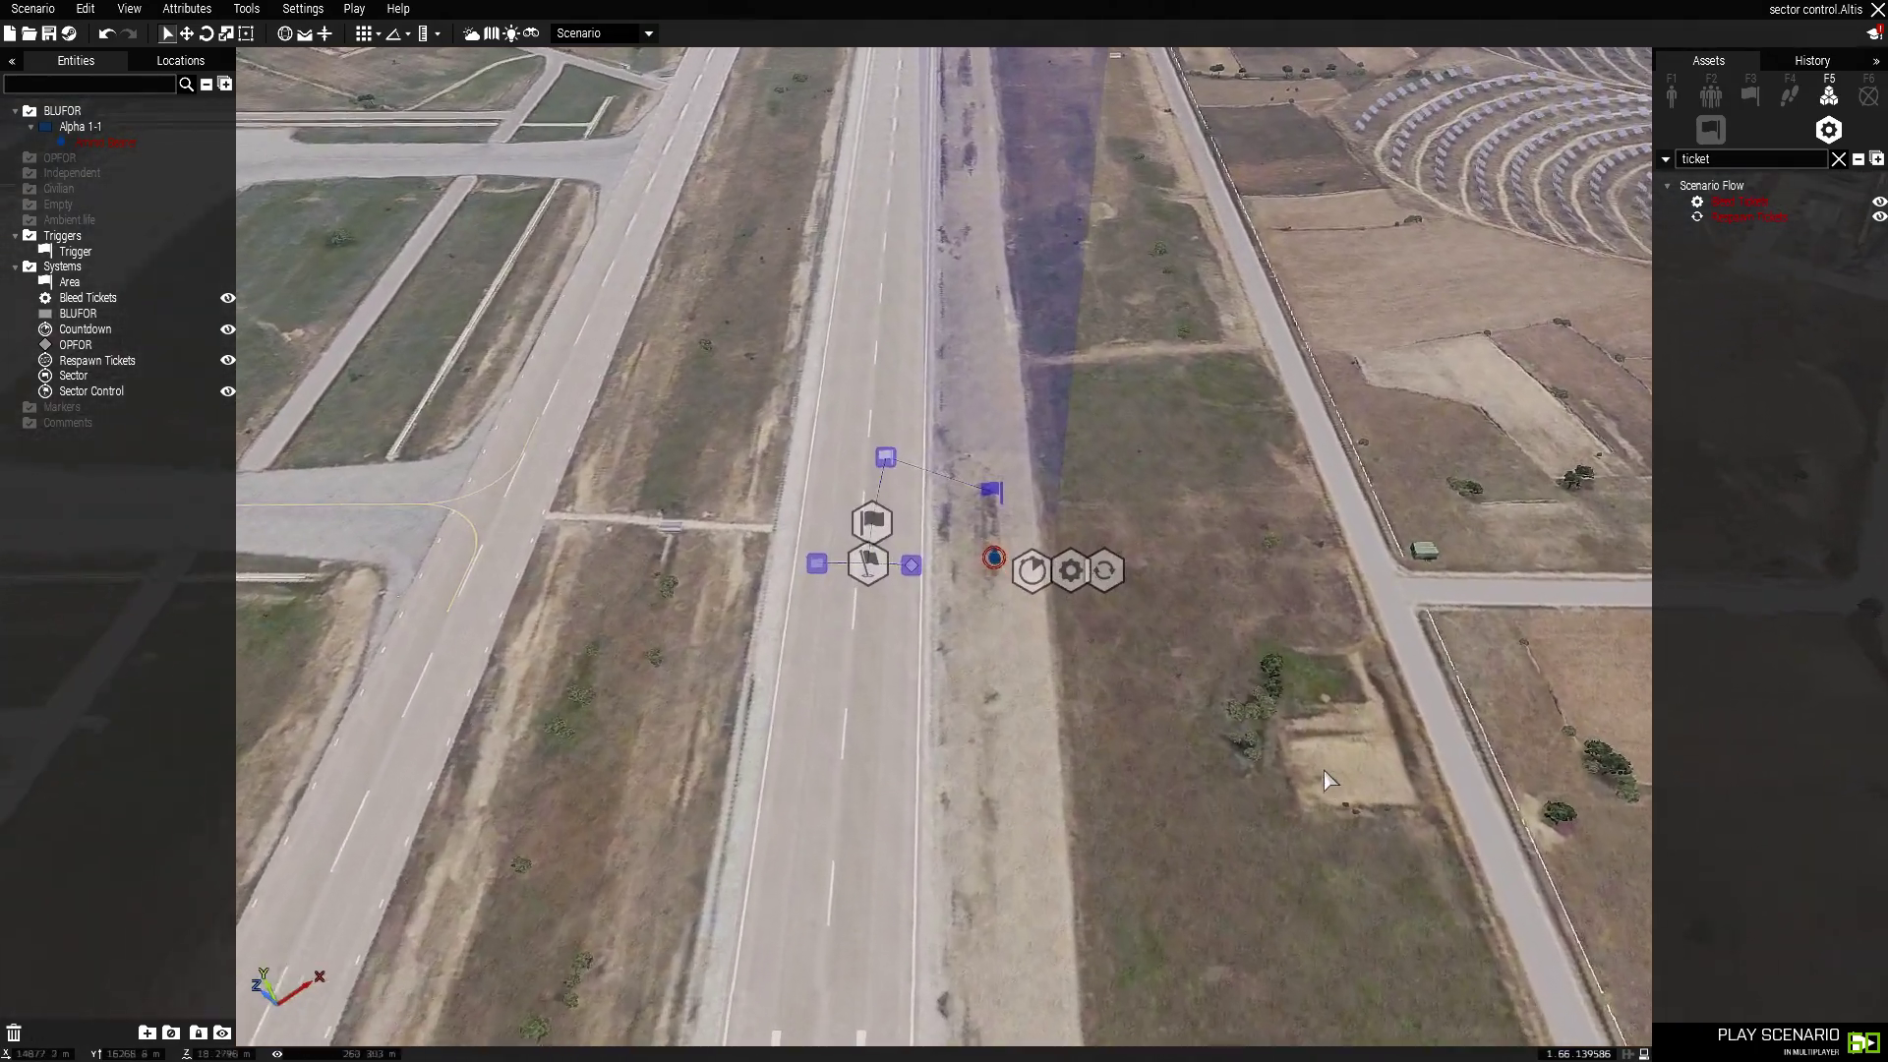
scroll(1332, 771, "down", 5)
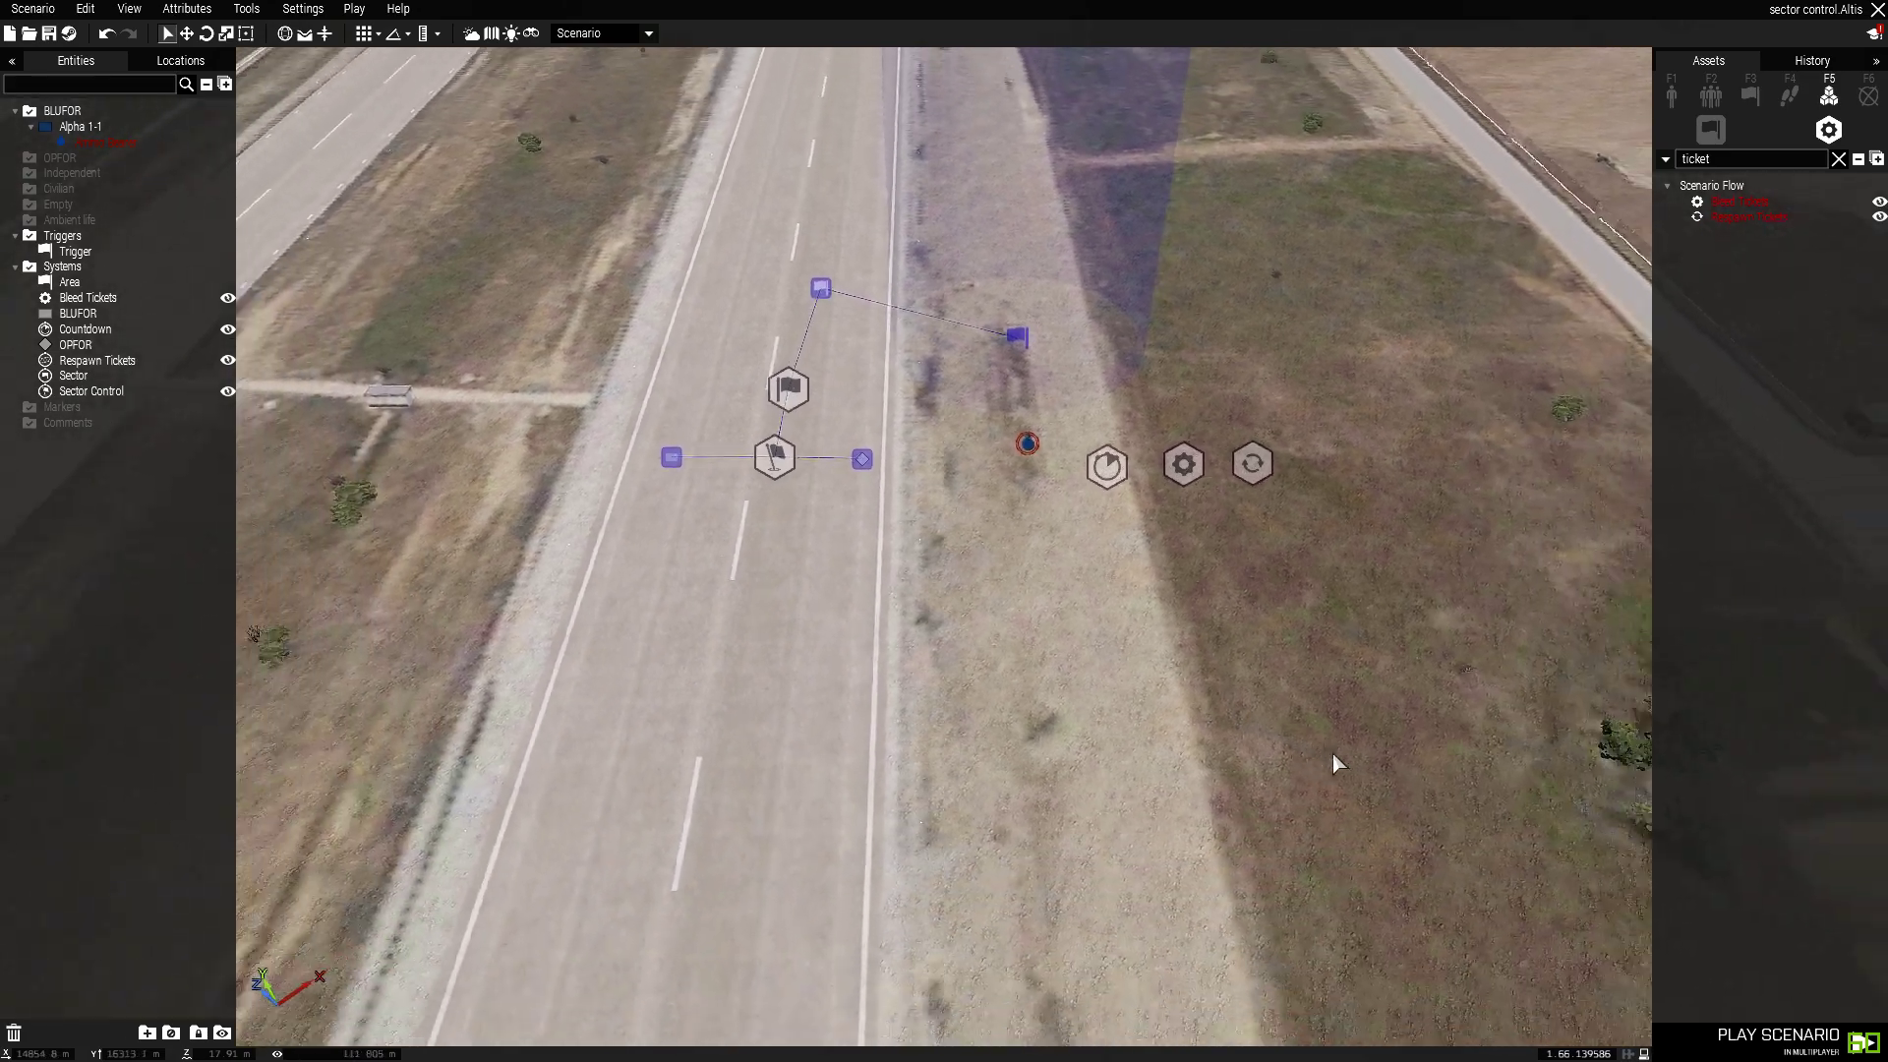
key("w")
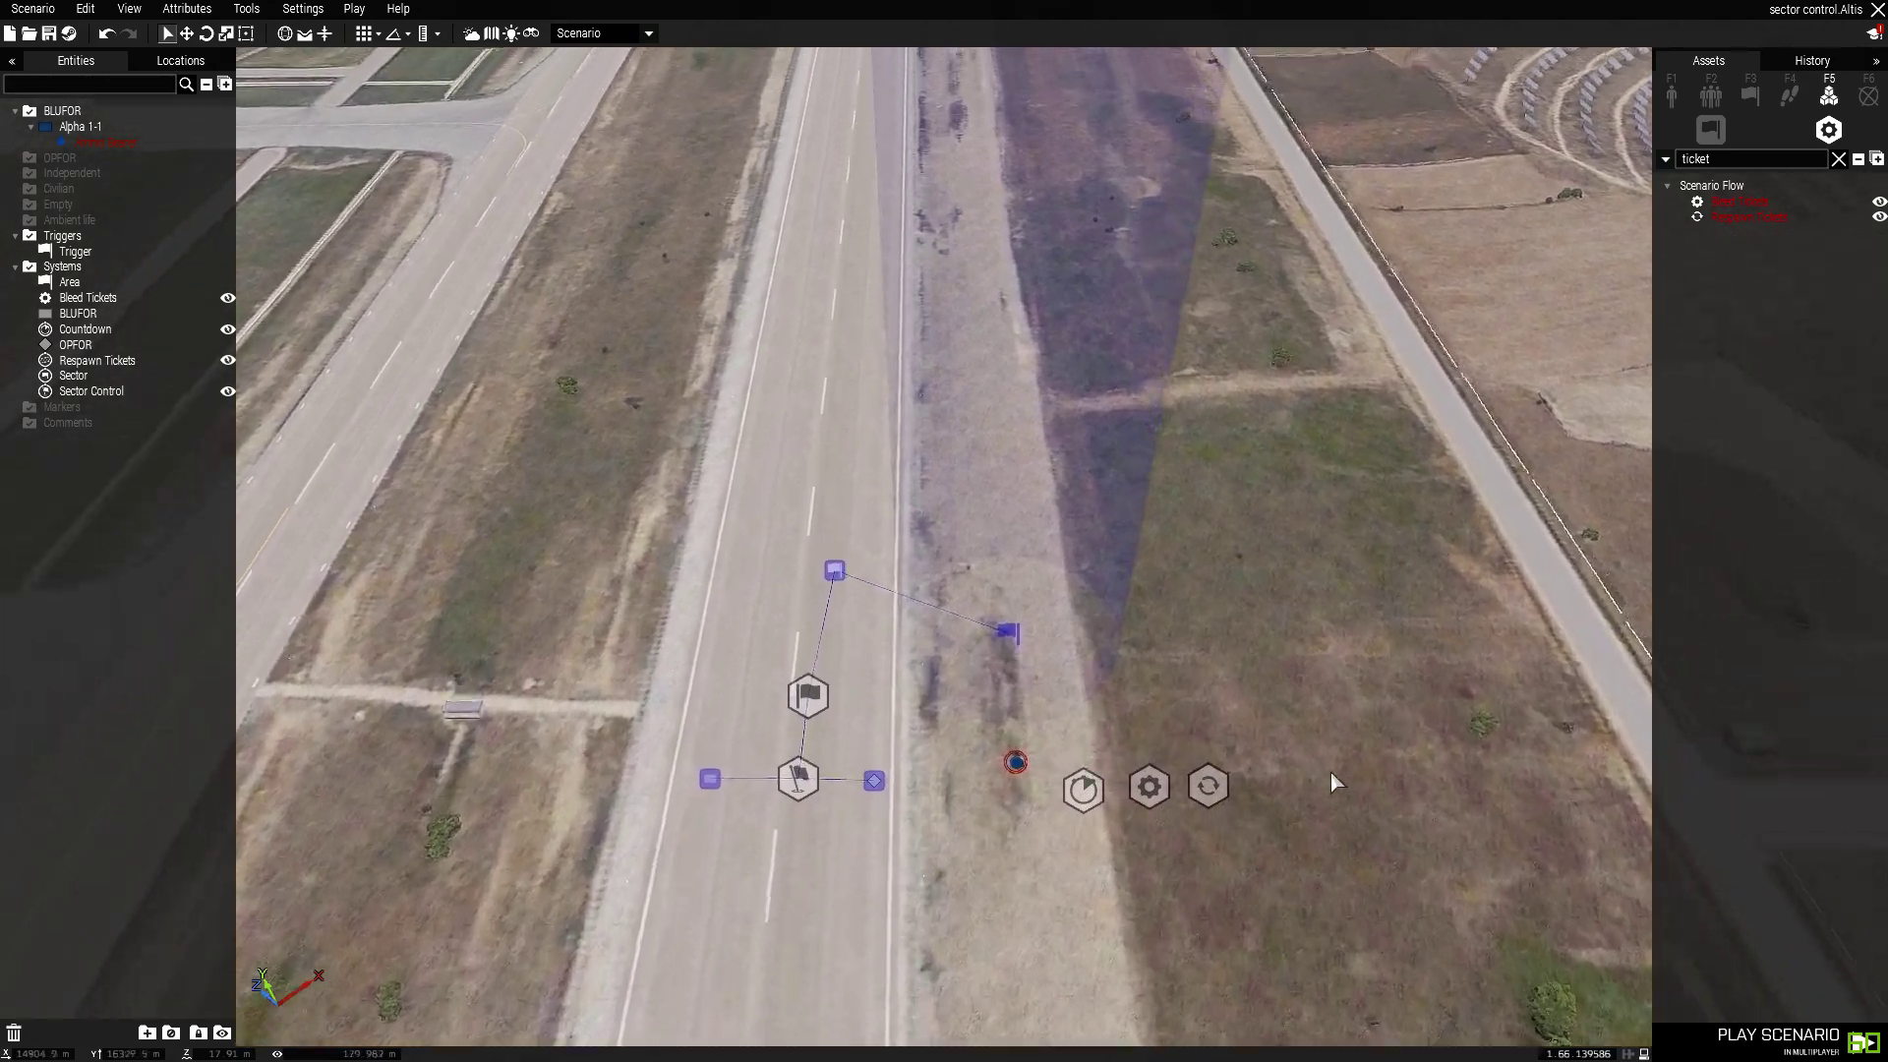
key("s")
scroll(1278, 791, "down", 3)
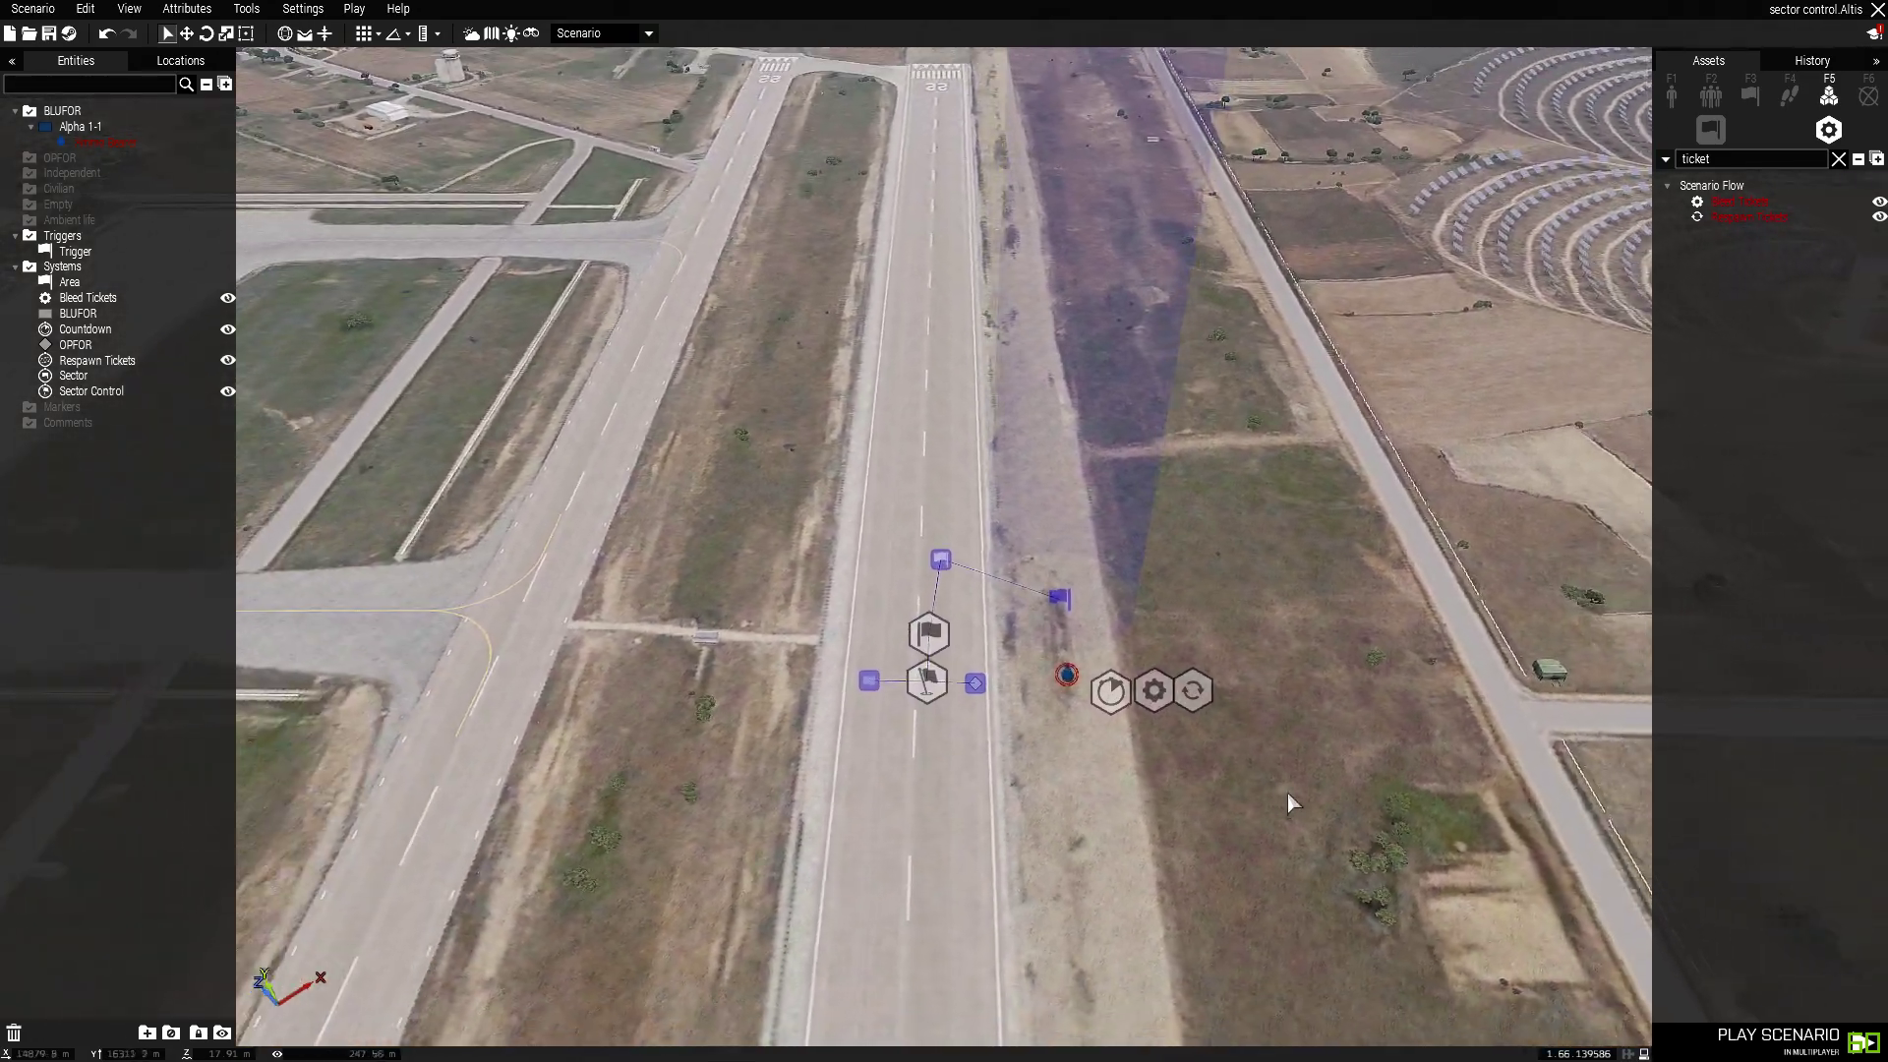
key("d")
key("w")
key("s")
left_click_drag(939, 589, 944, 596)
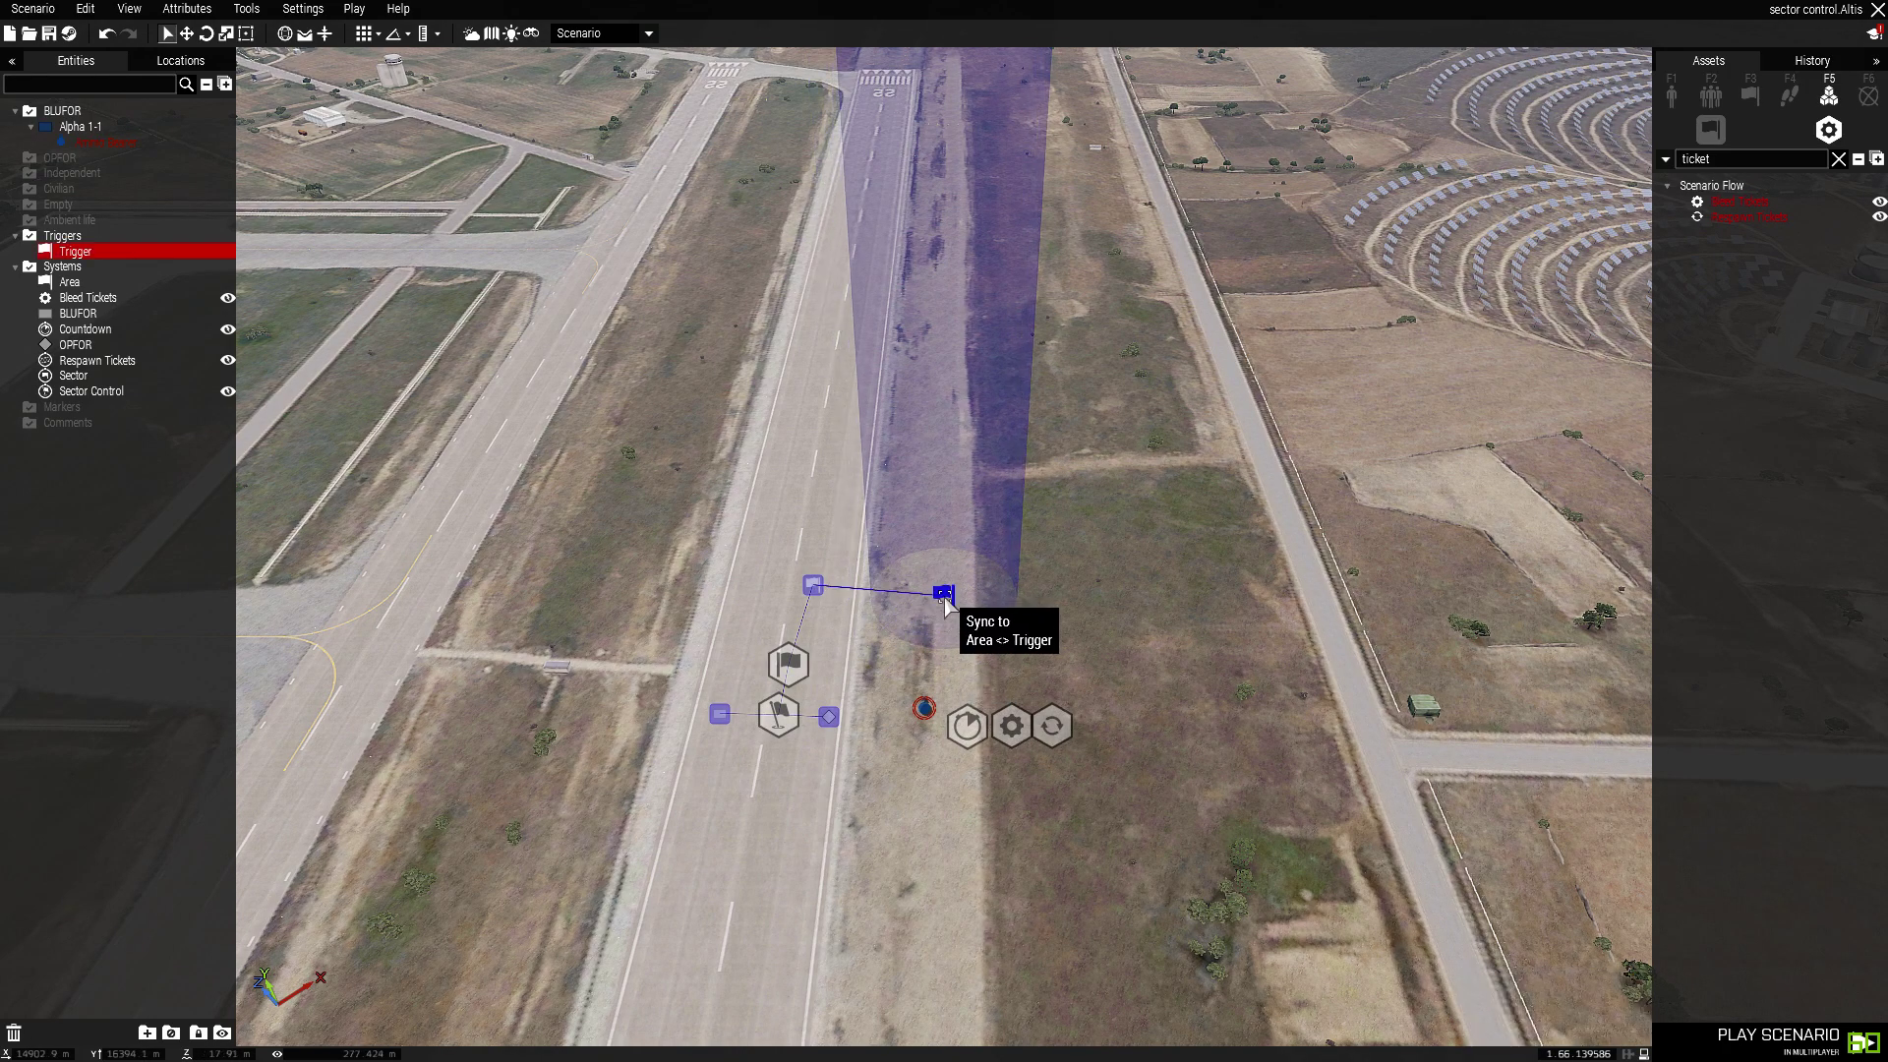
key("s")
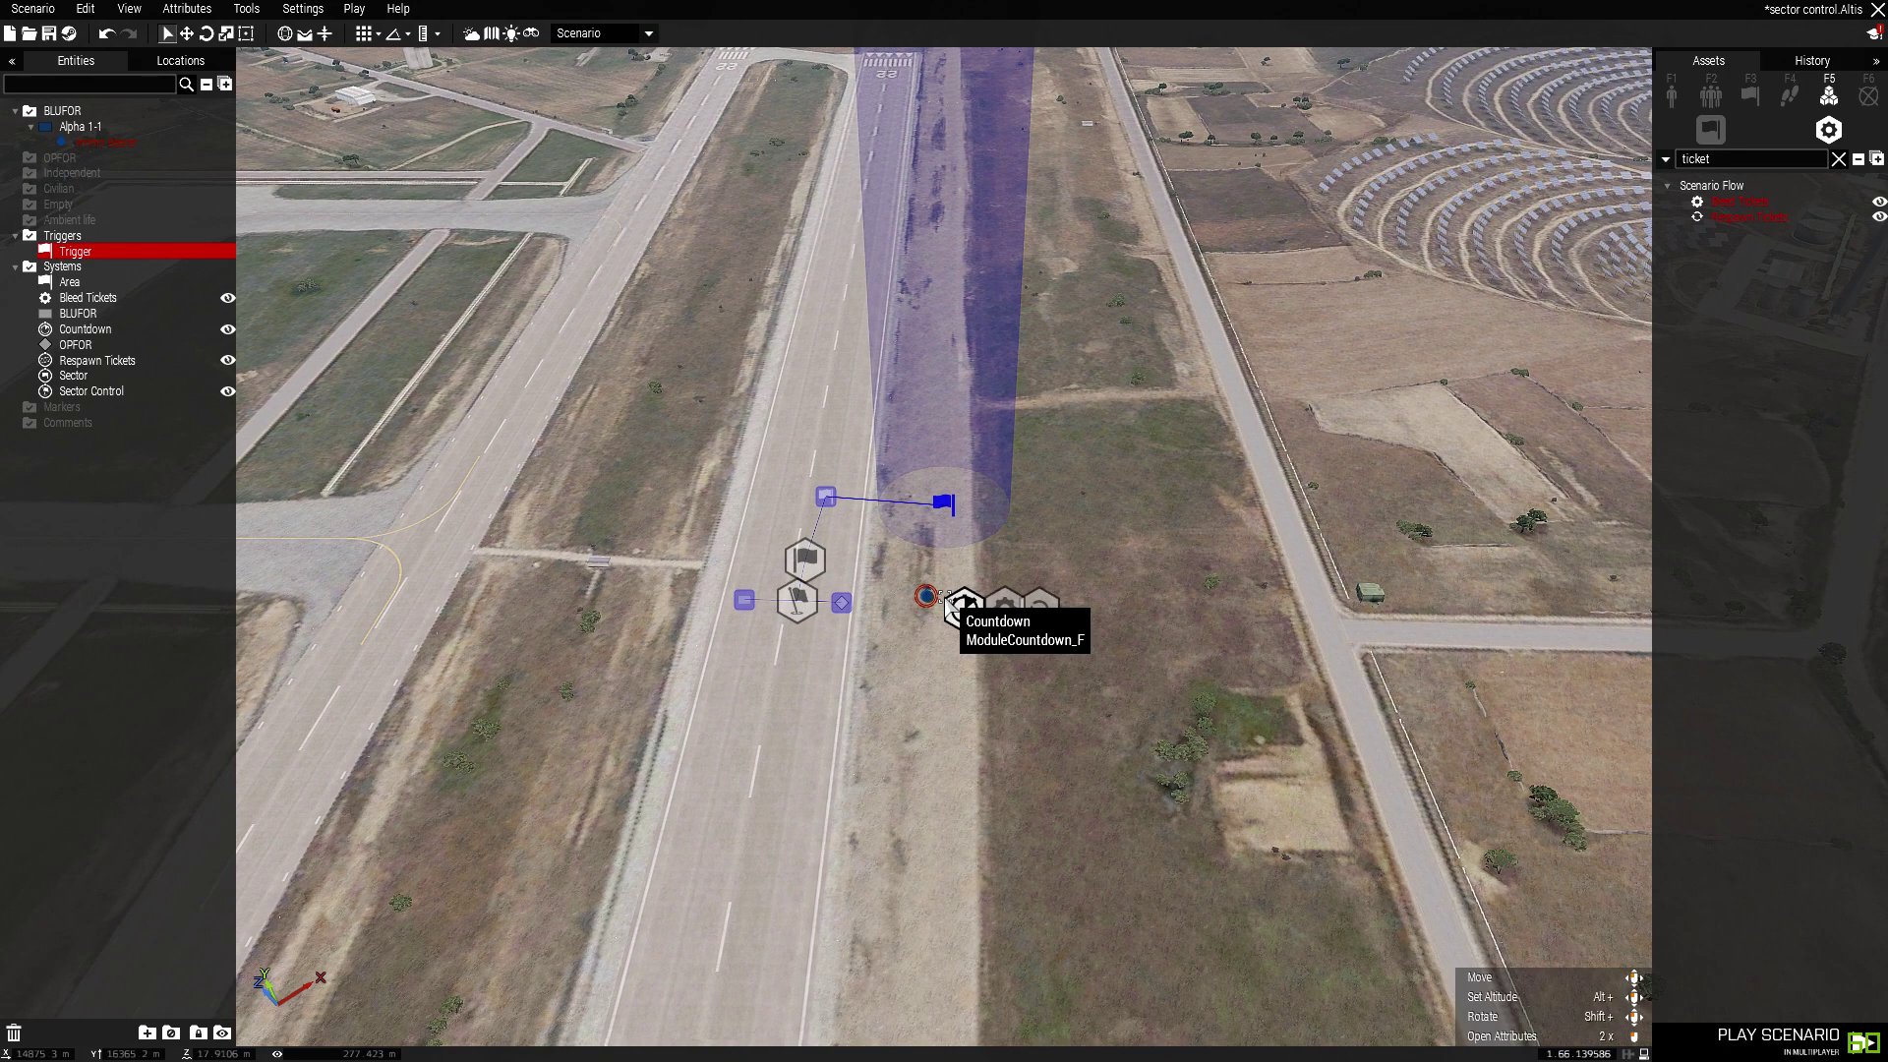
key("s")
key("a")
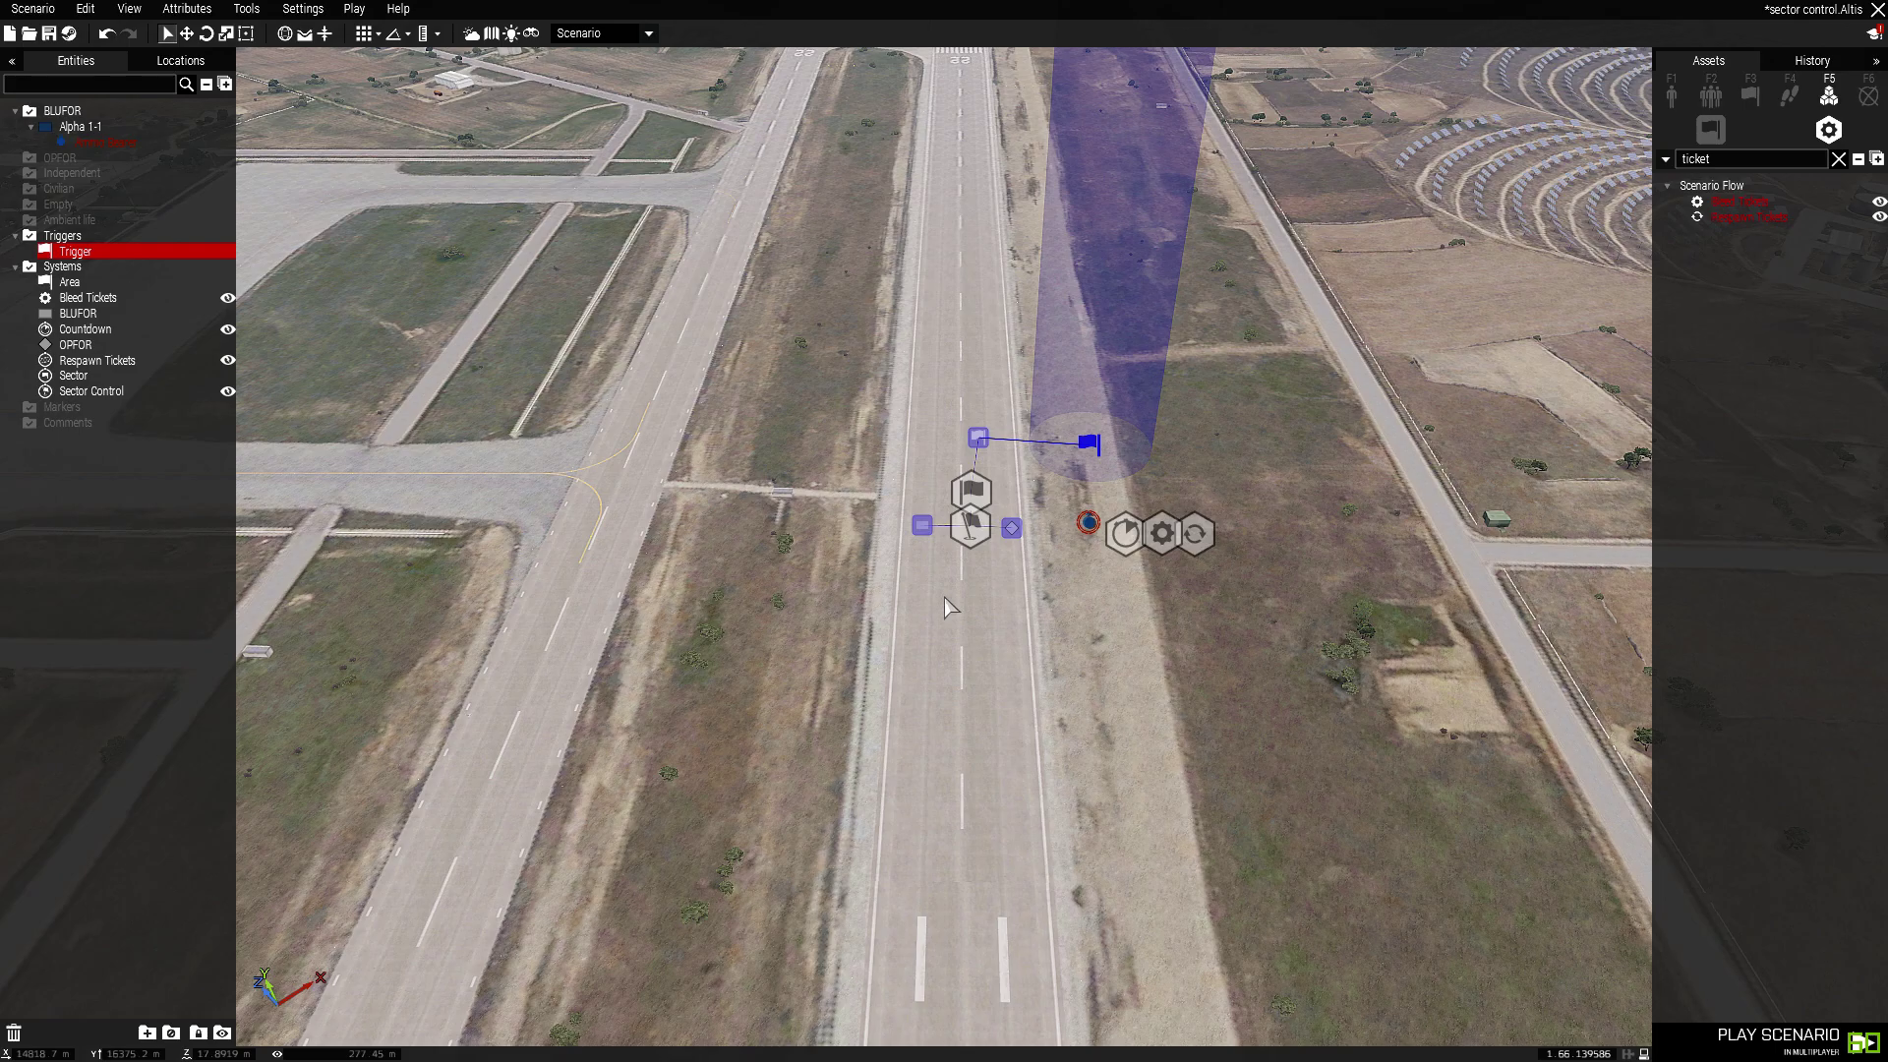
key("d")
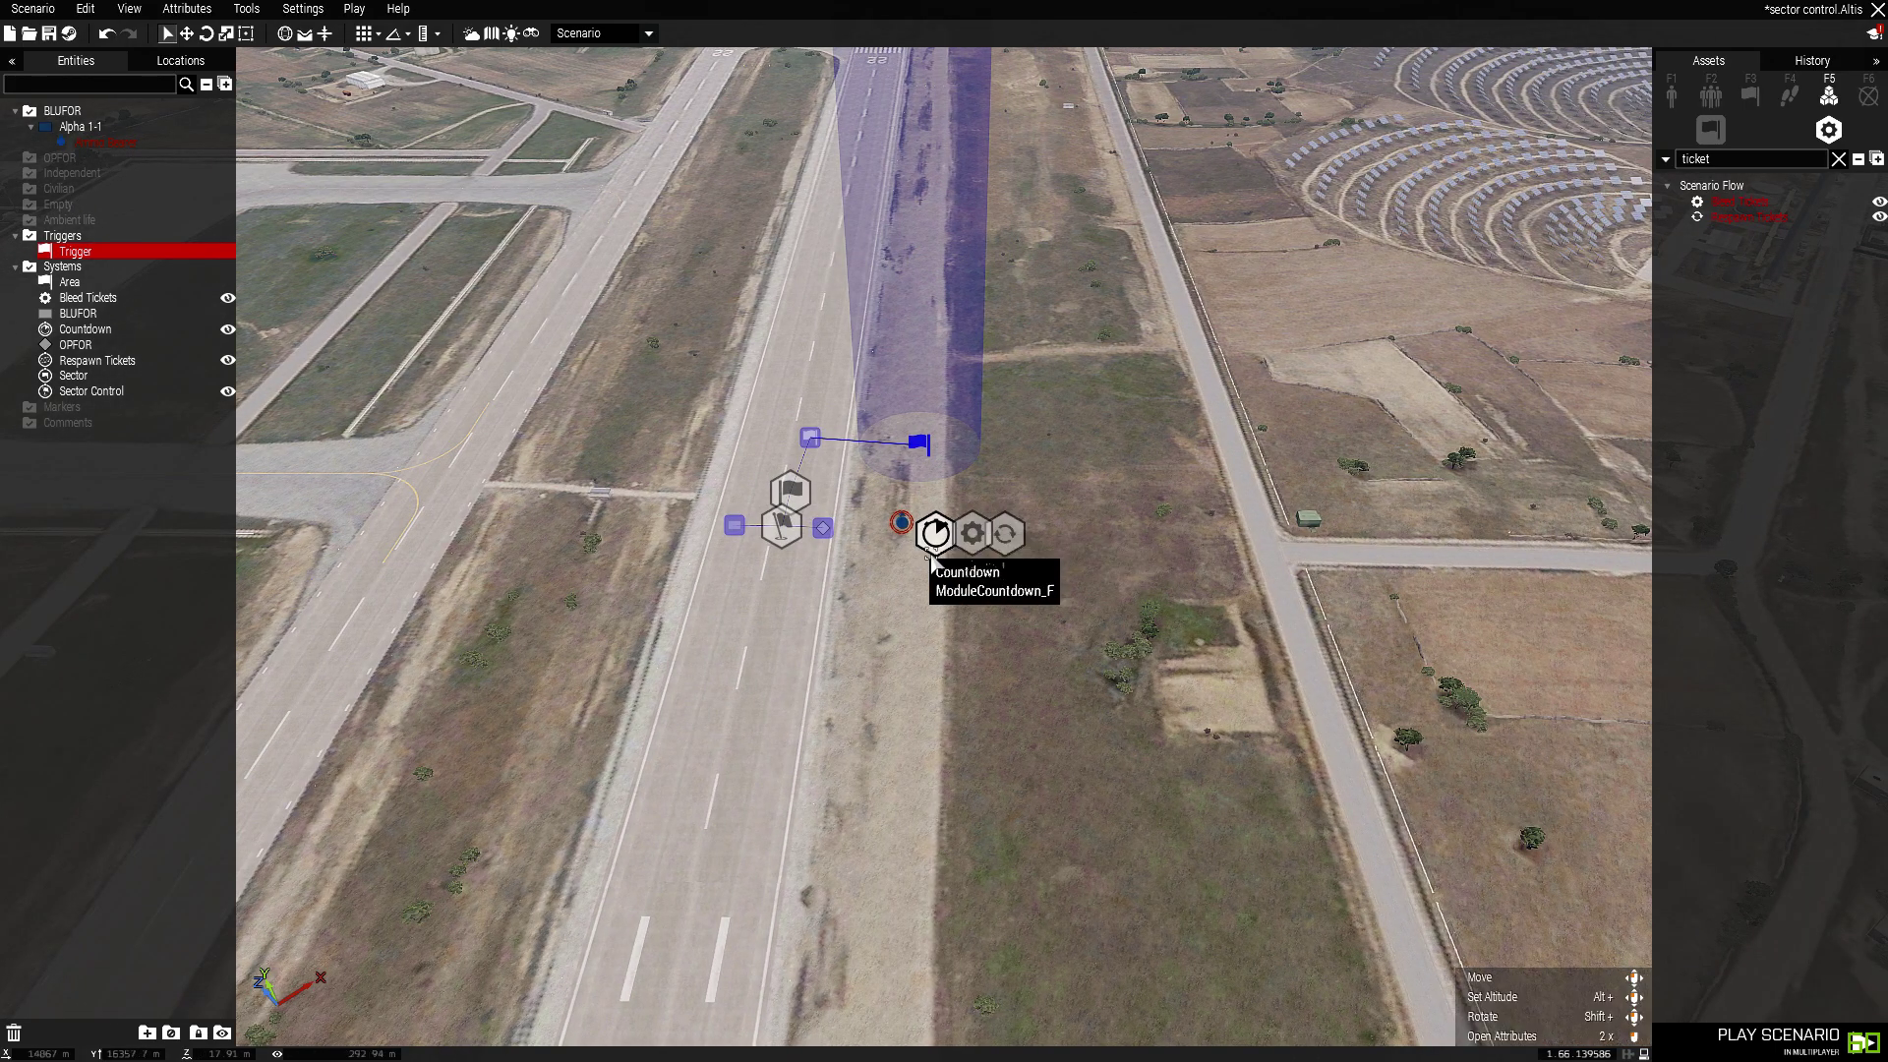
key("a")
key("w")
right_click_drag(990, 801, 976, 843)
scroll(830, 567, "down", 2)
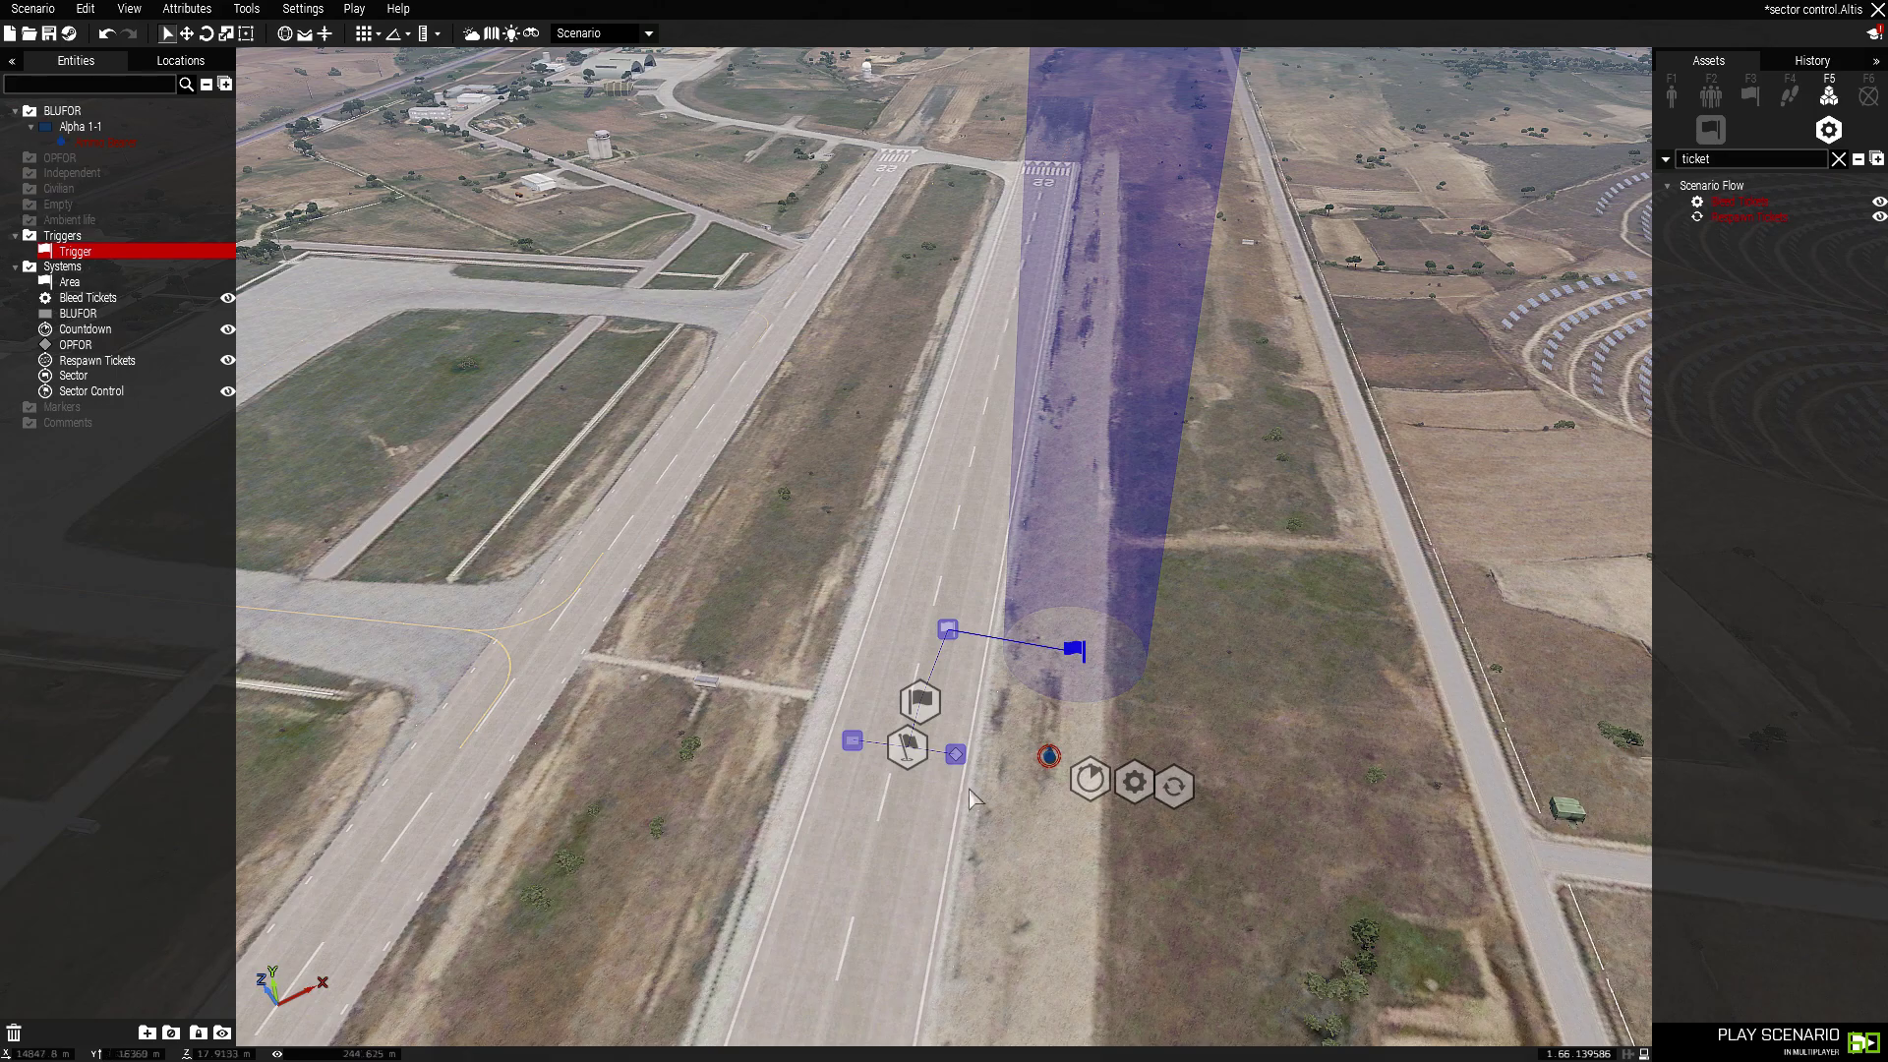
scroll(942, 803, "down", 2)
key("d")
right_click_drag(899, 792, 1170, 924)
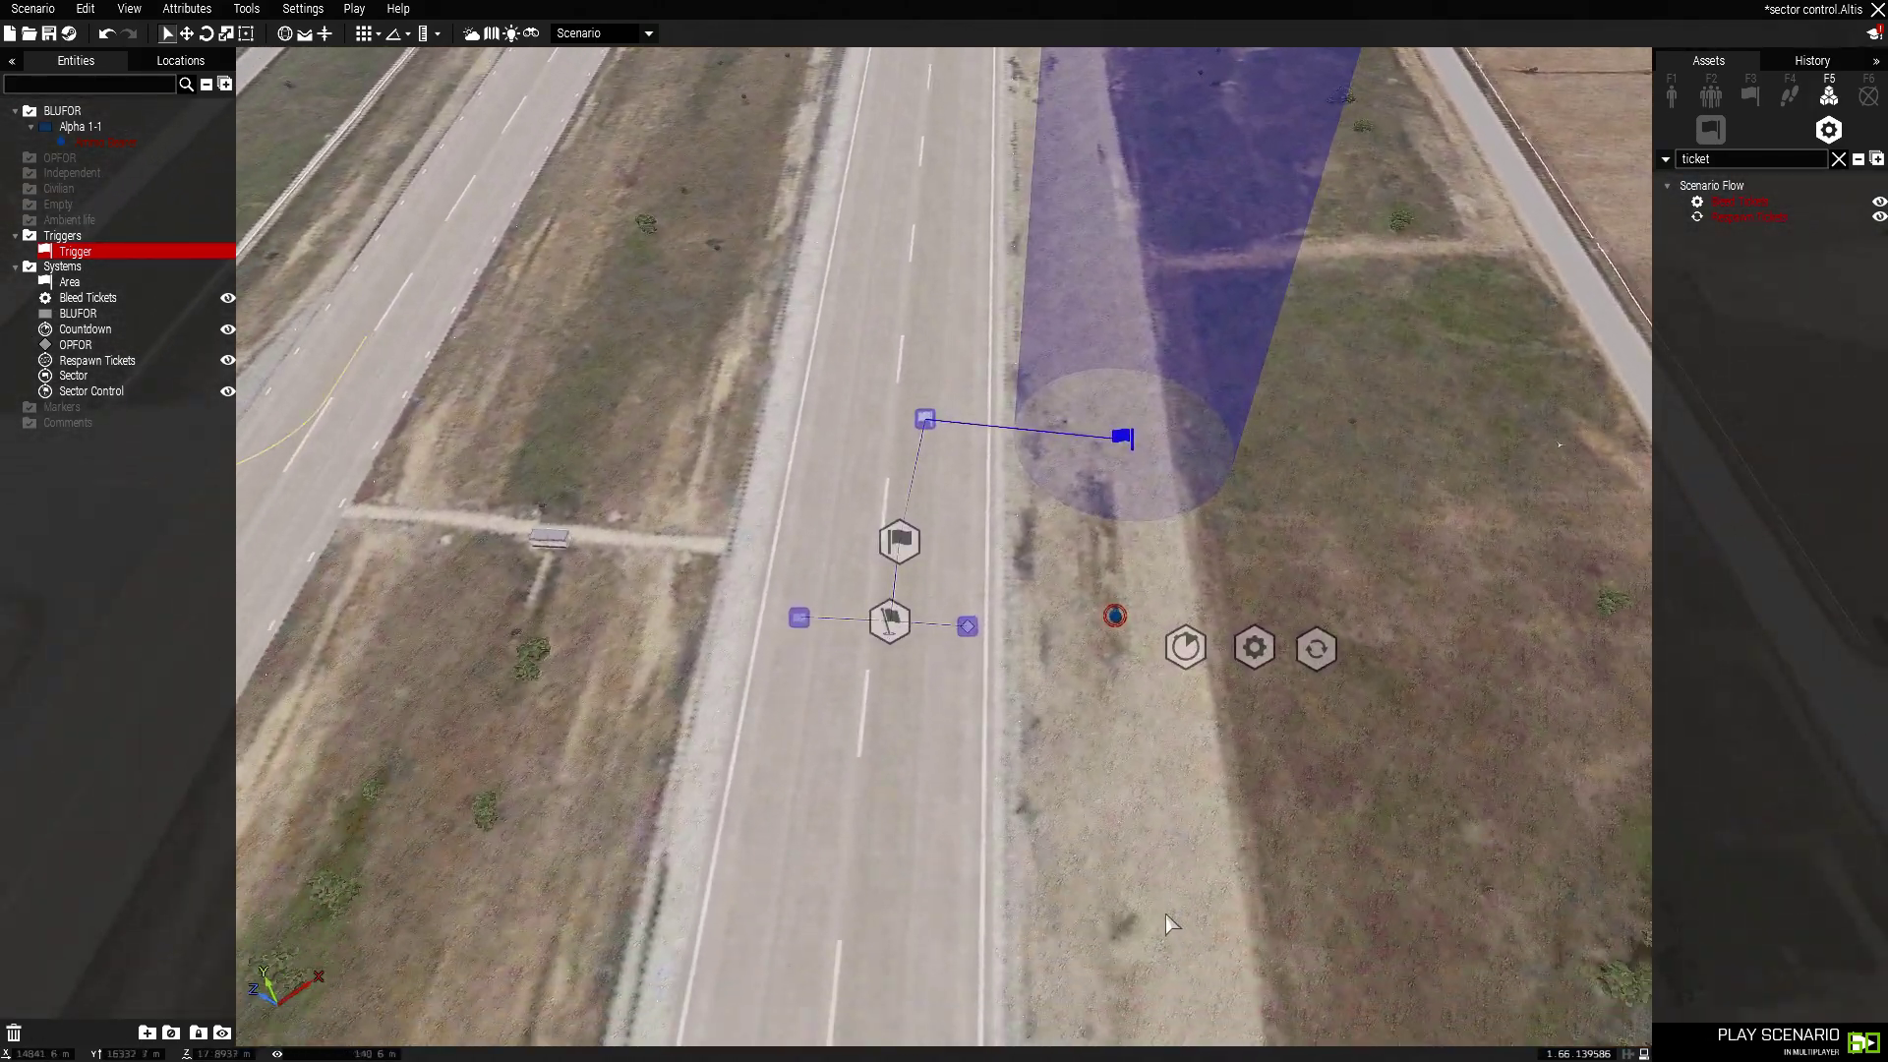
key("d")
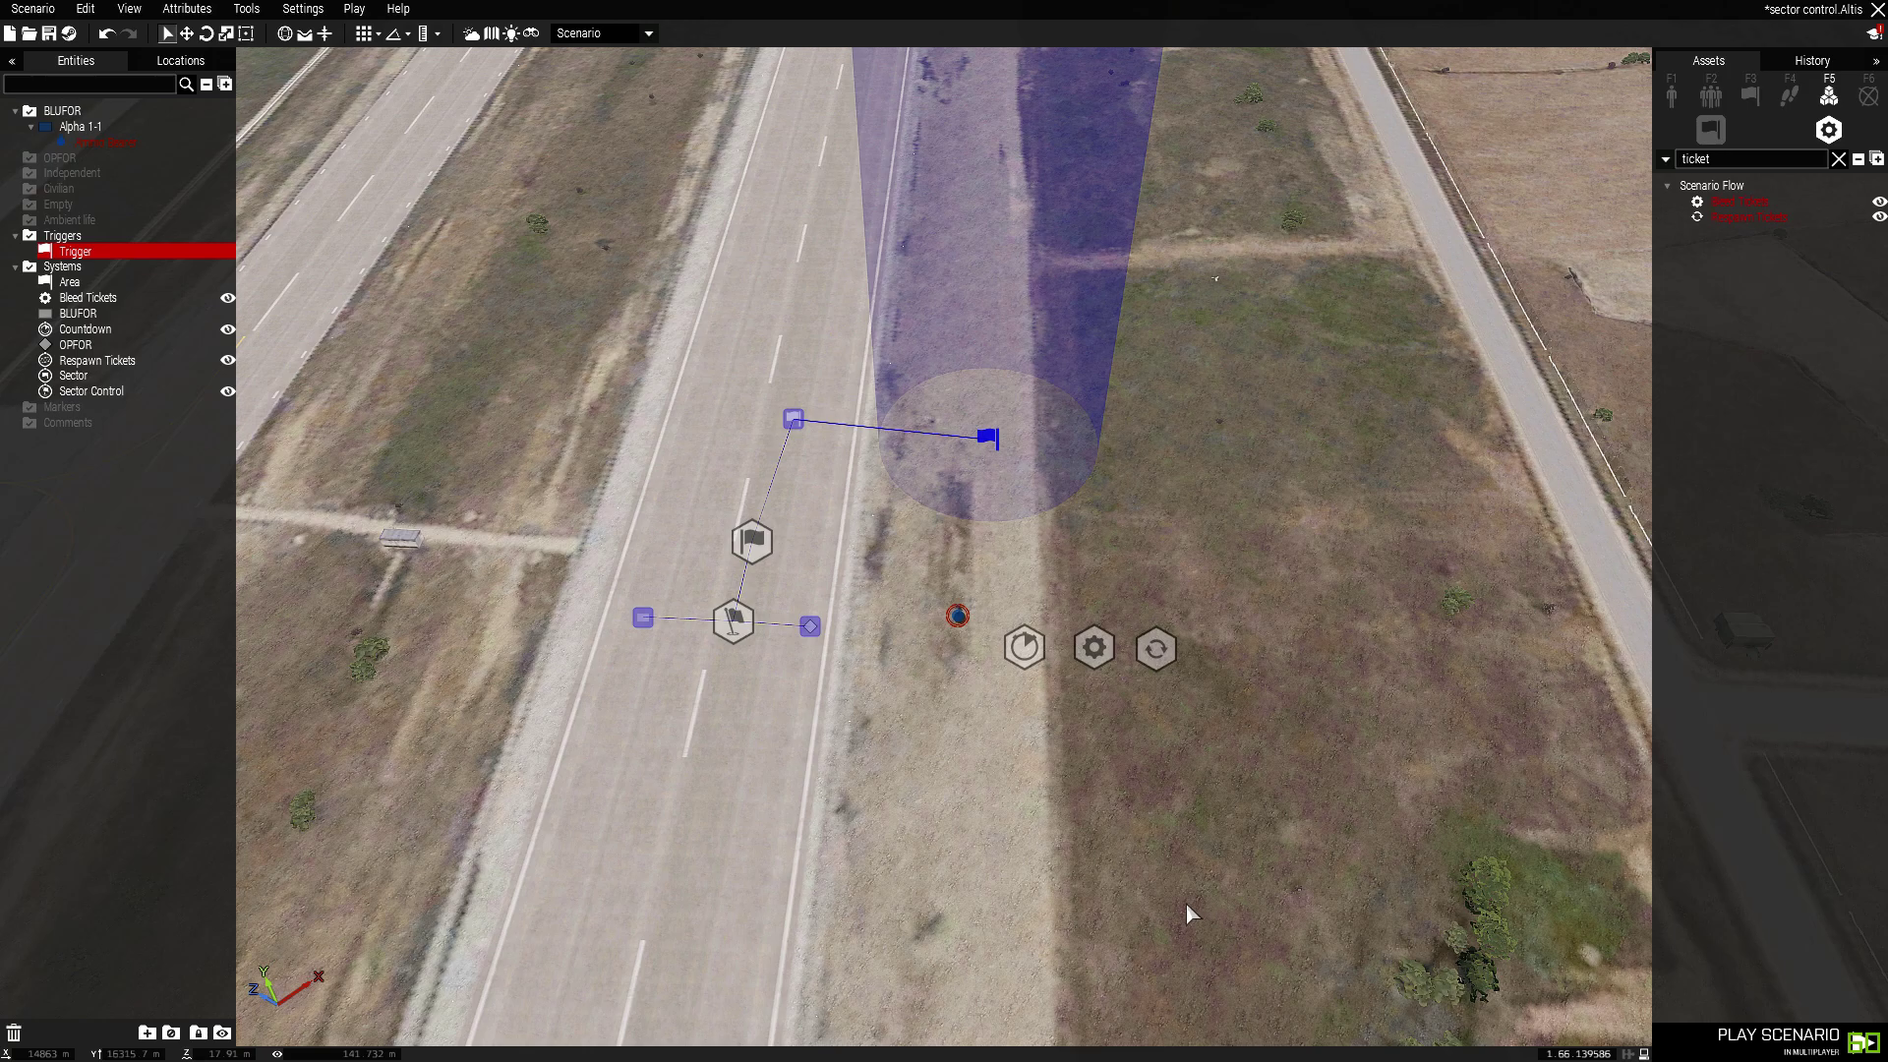
right_click_drag(1190, 914, 1210, 836)
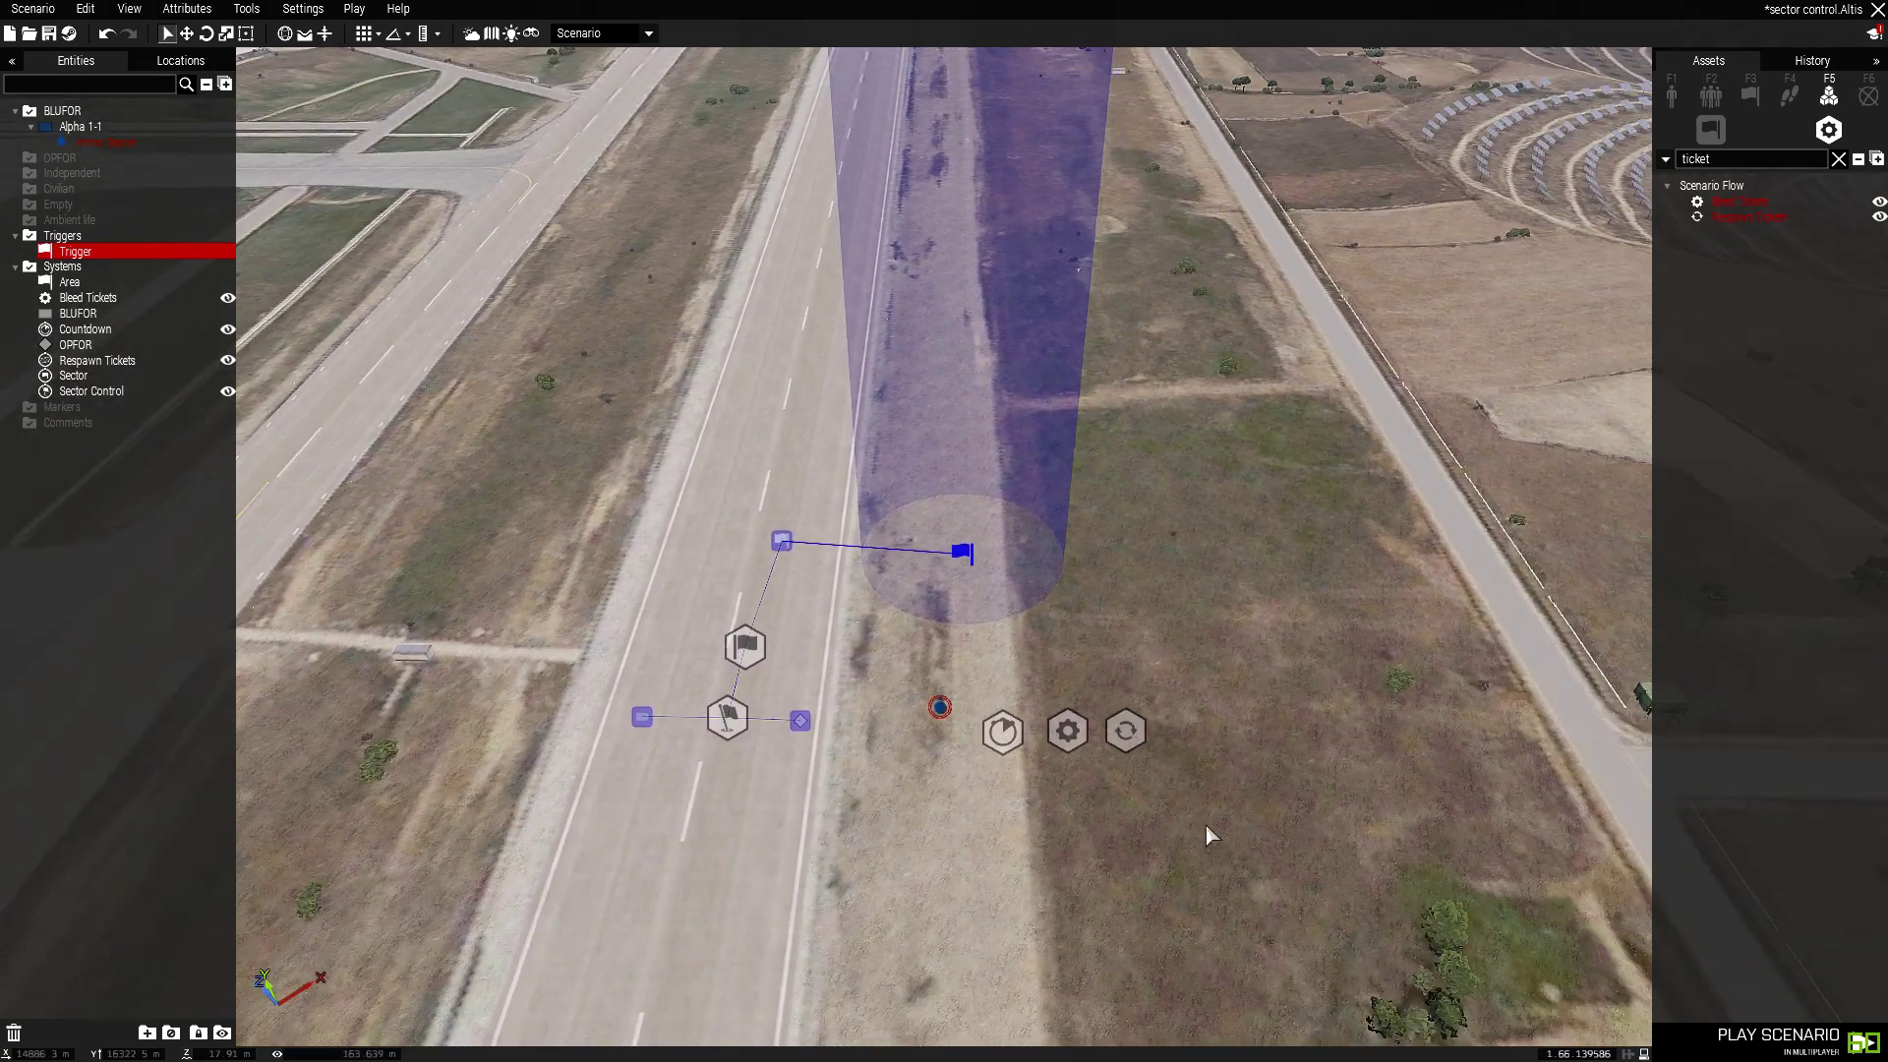
key("w")
left_click_drag(1012, 919, 654, 543)
left_click(508, 534)
key("s")
key("s")
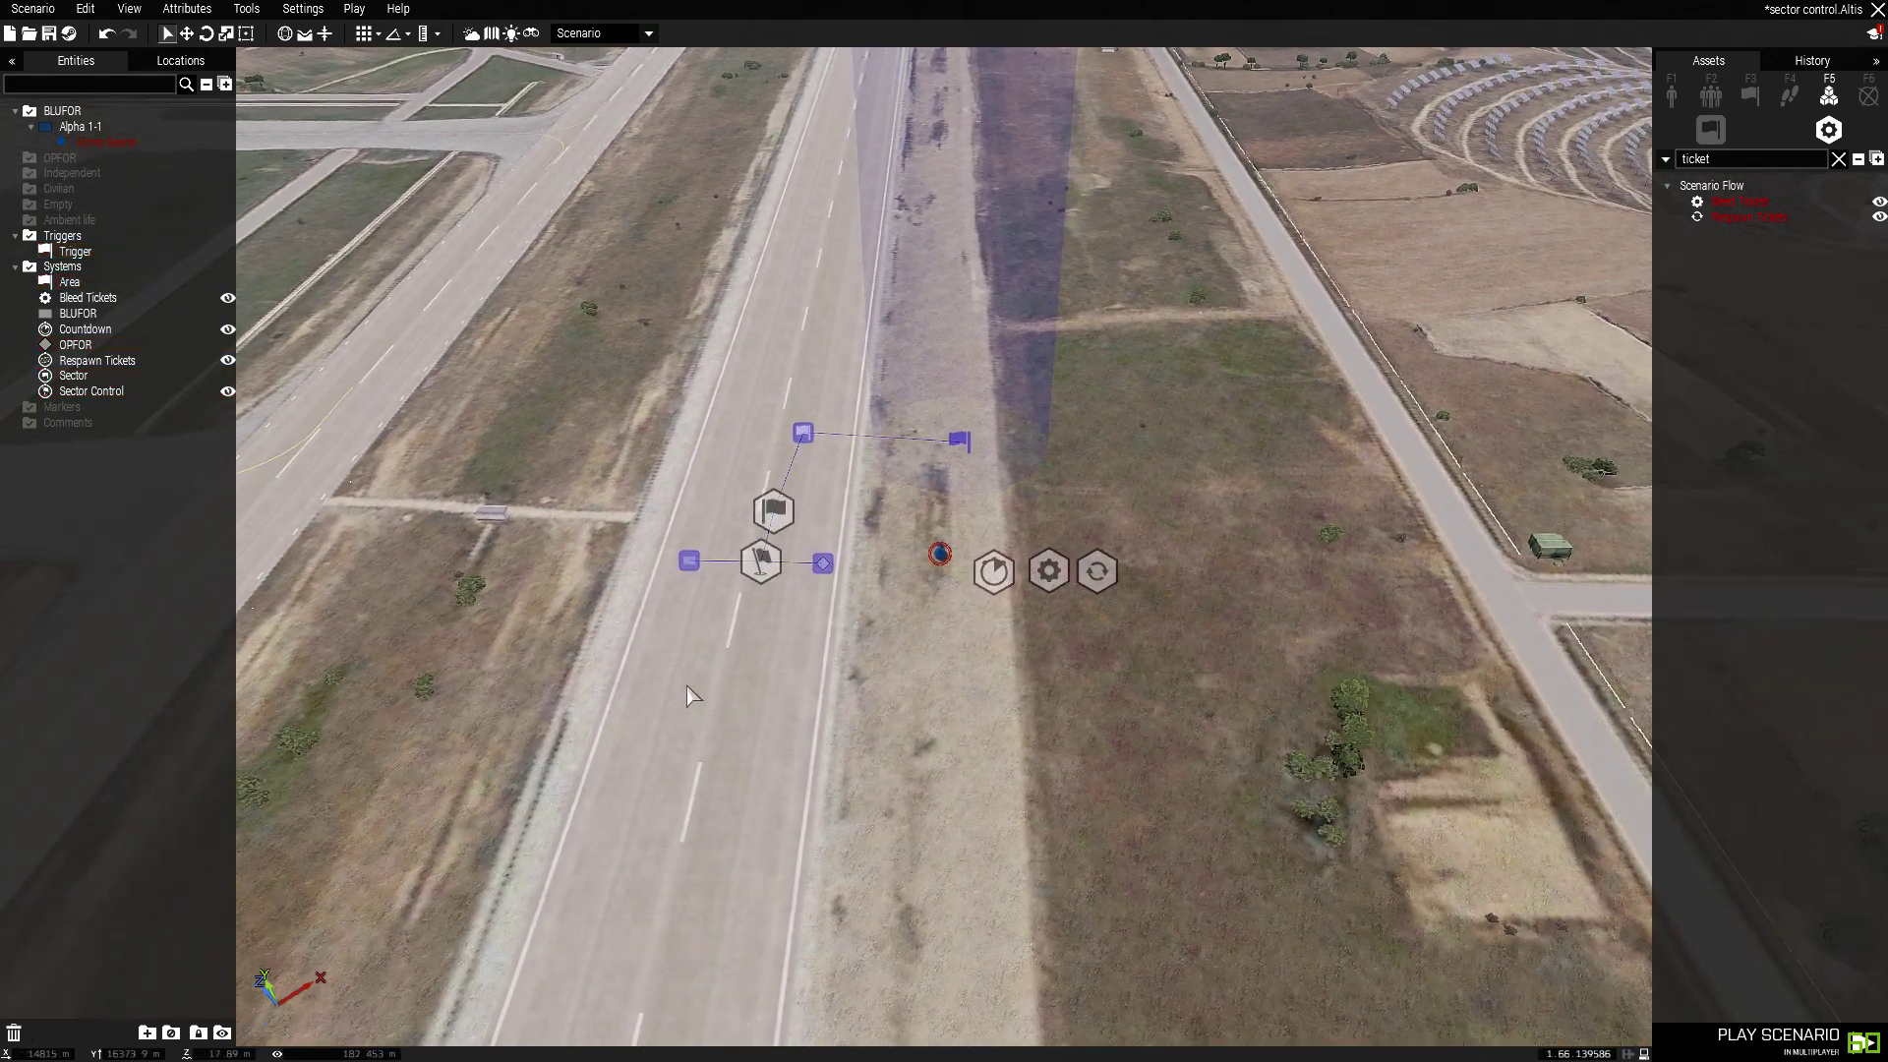
key("w")
key("s")
key("s")
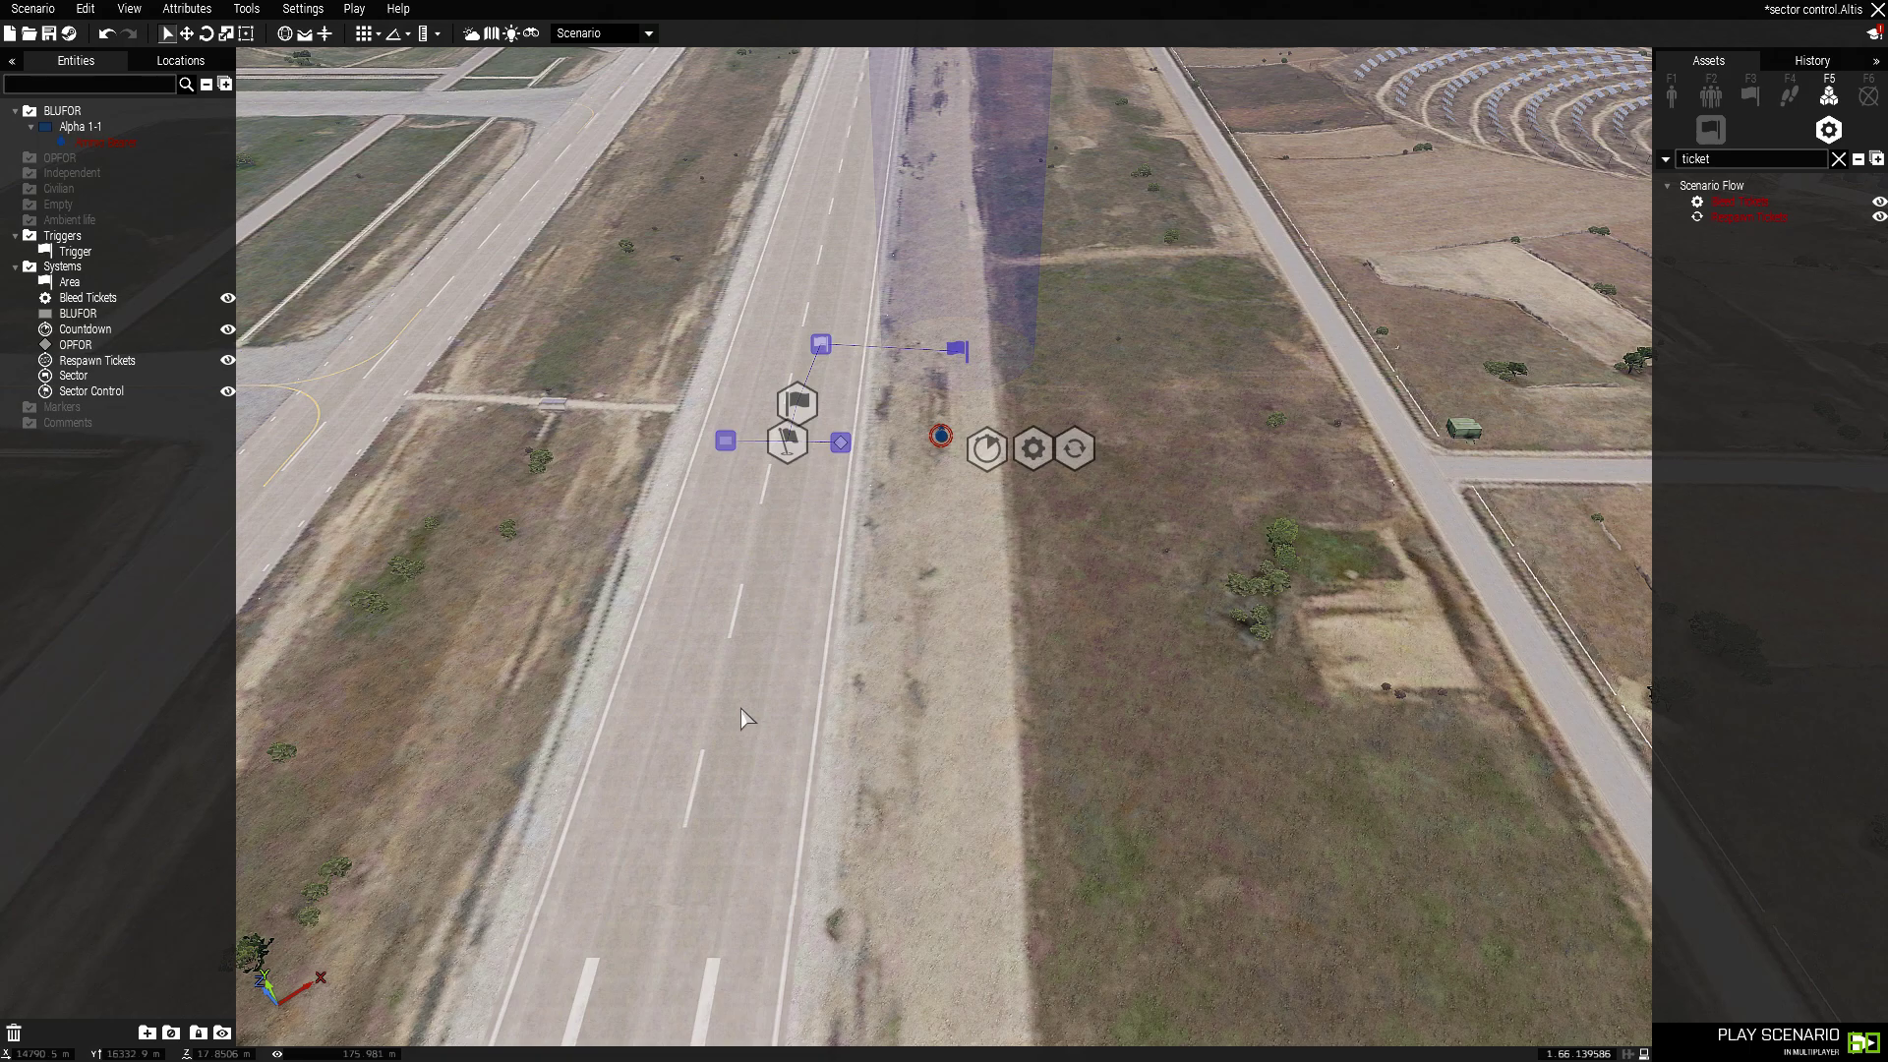
key("w")
key("a")
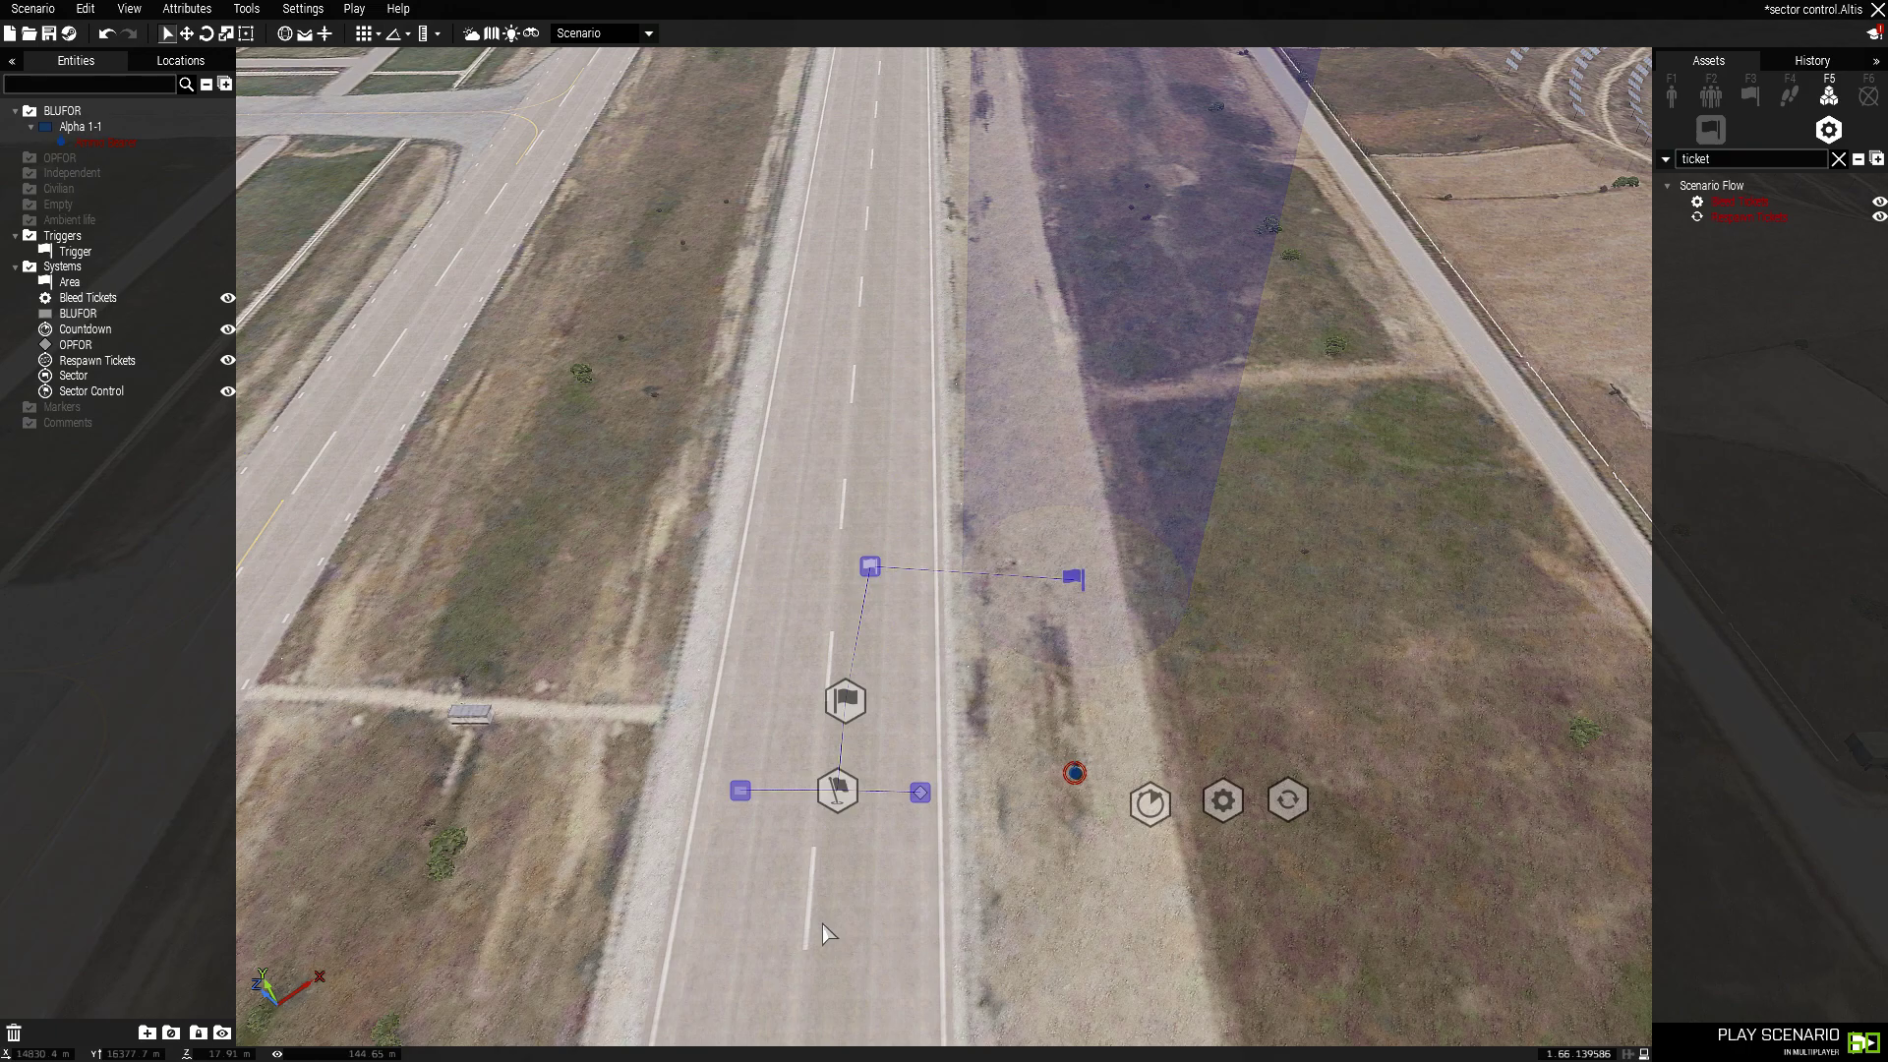
key("d")
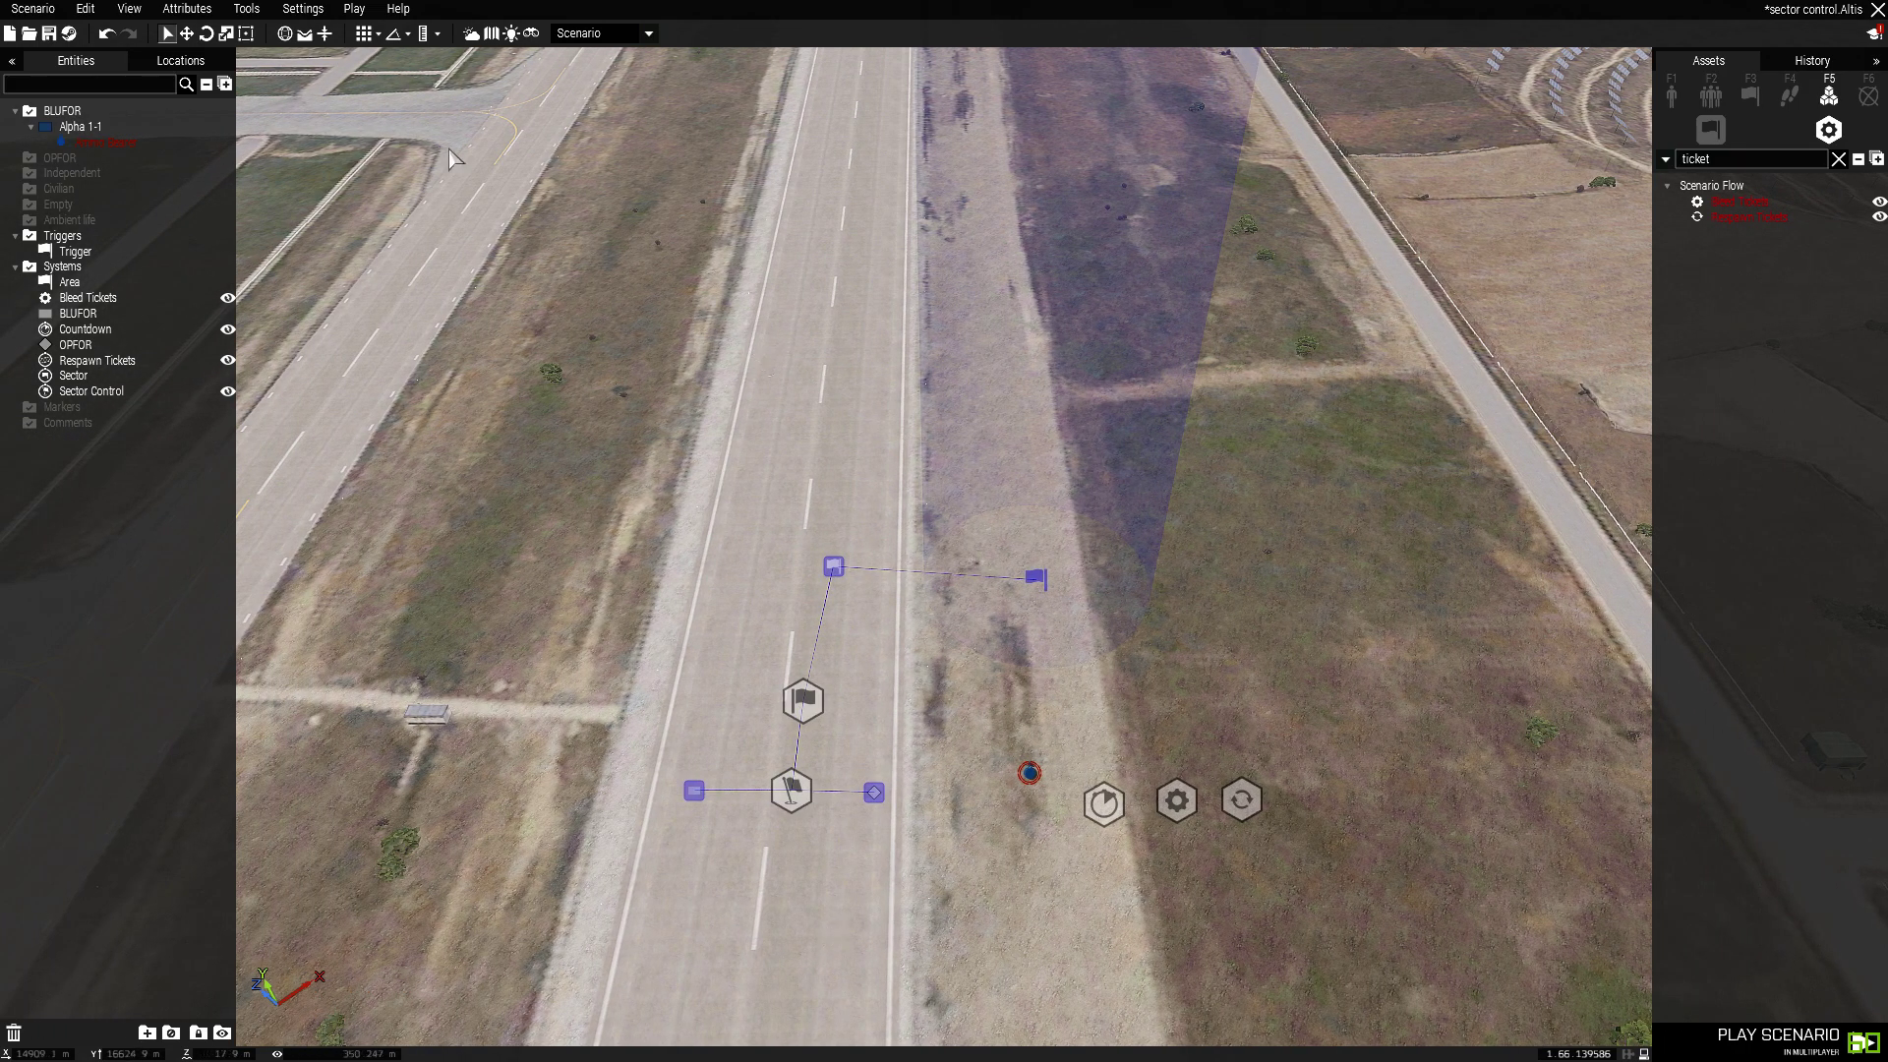
Step: Clear the asset search and open the scenario's Multiplayer attributes at the Respawn and Revive settings
left_click(1837, 160)
left_click(246, 9)
left_click(186, 9)
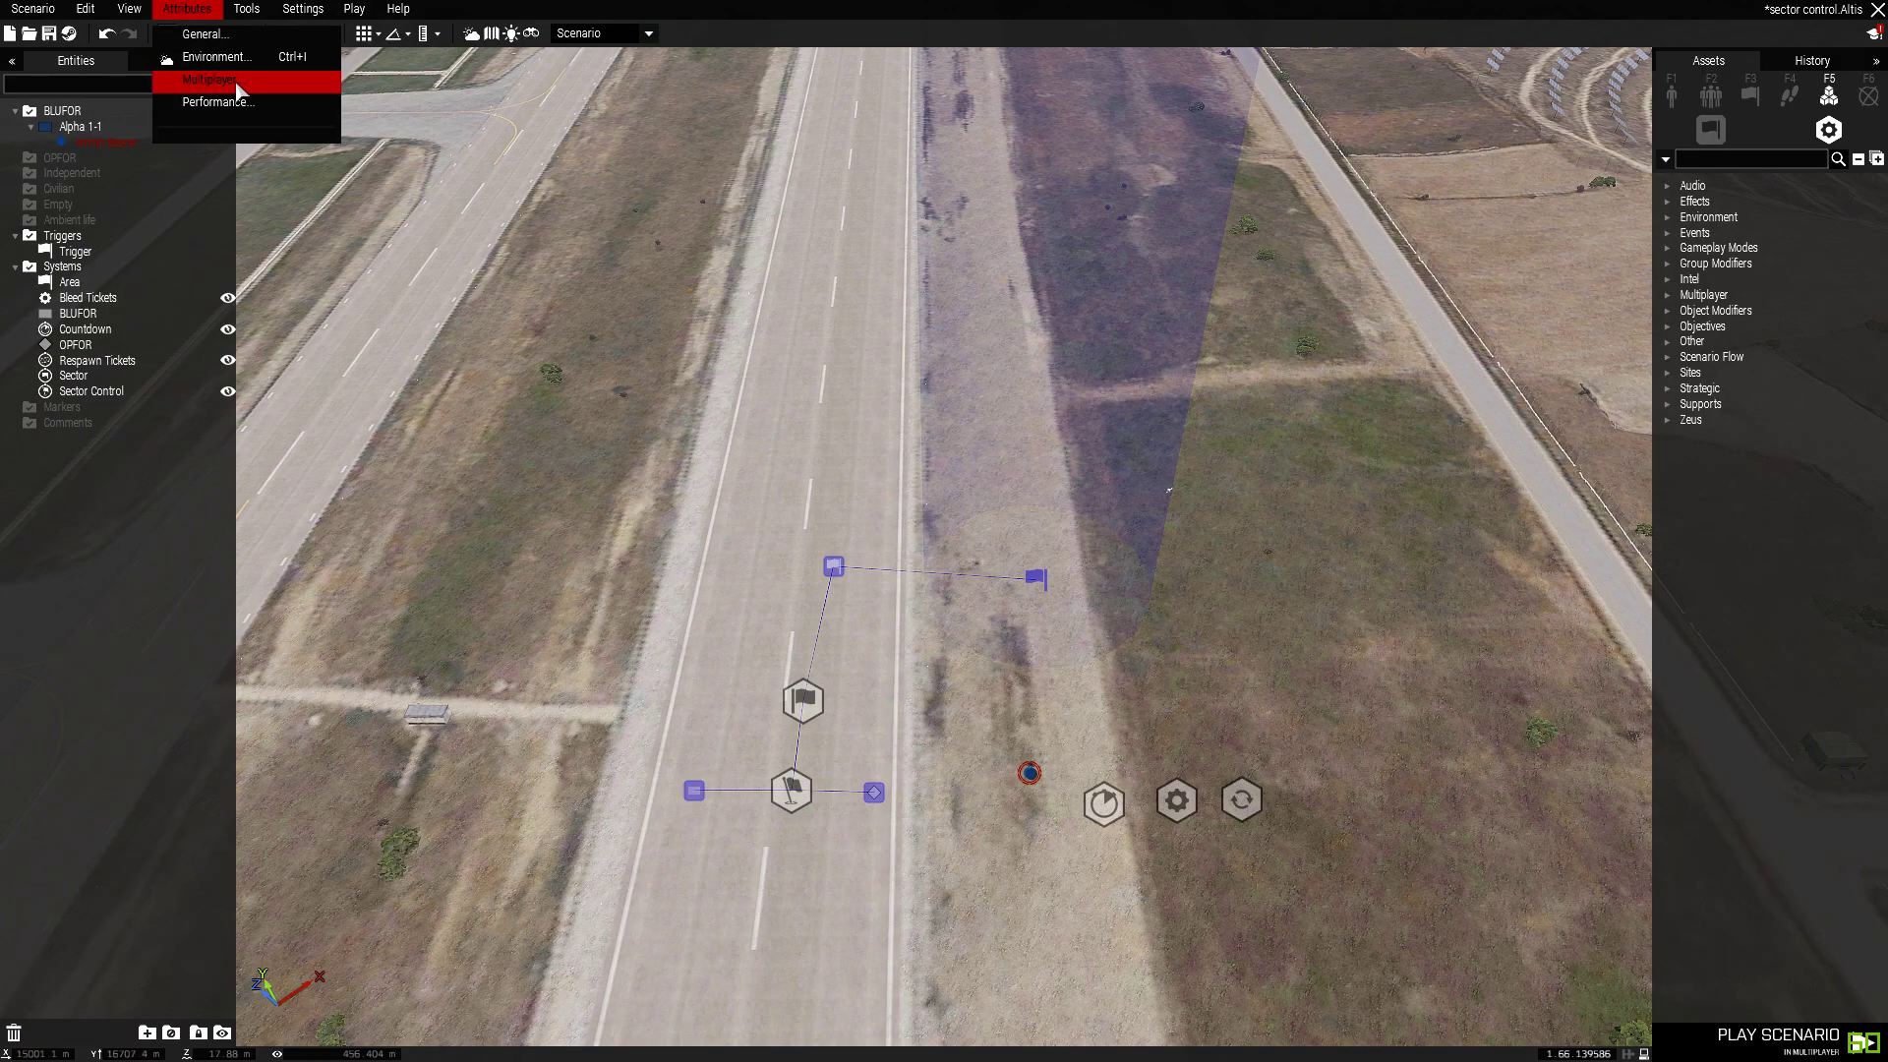
left_click(237, 87)
scroll(865, 543, "down", 3)
Step: Examine the Revive Mode options, keep the mode on Disabled and accept the Multiplayer attributes
left_click(870, 600)
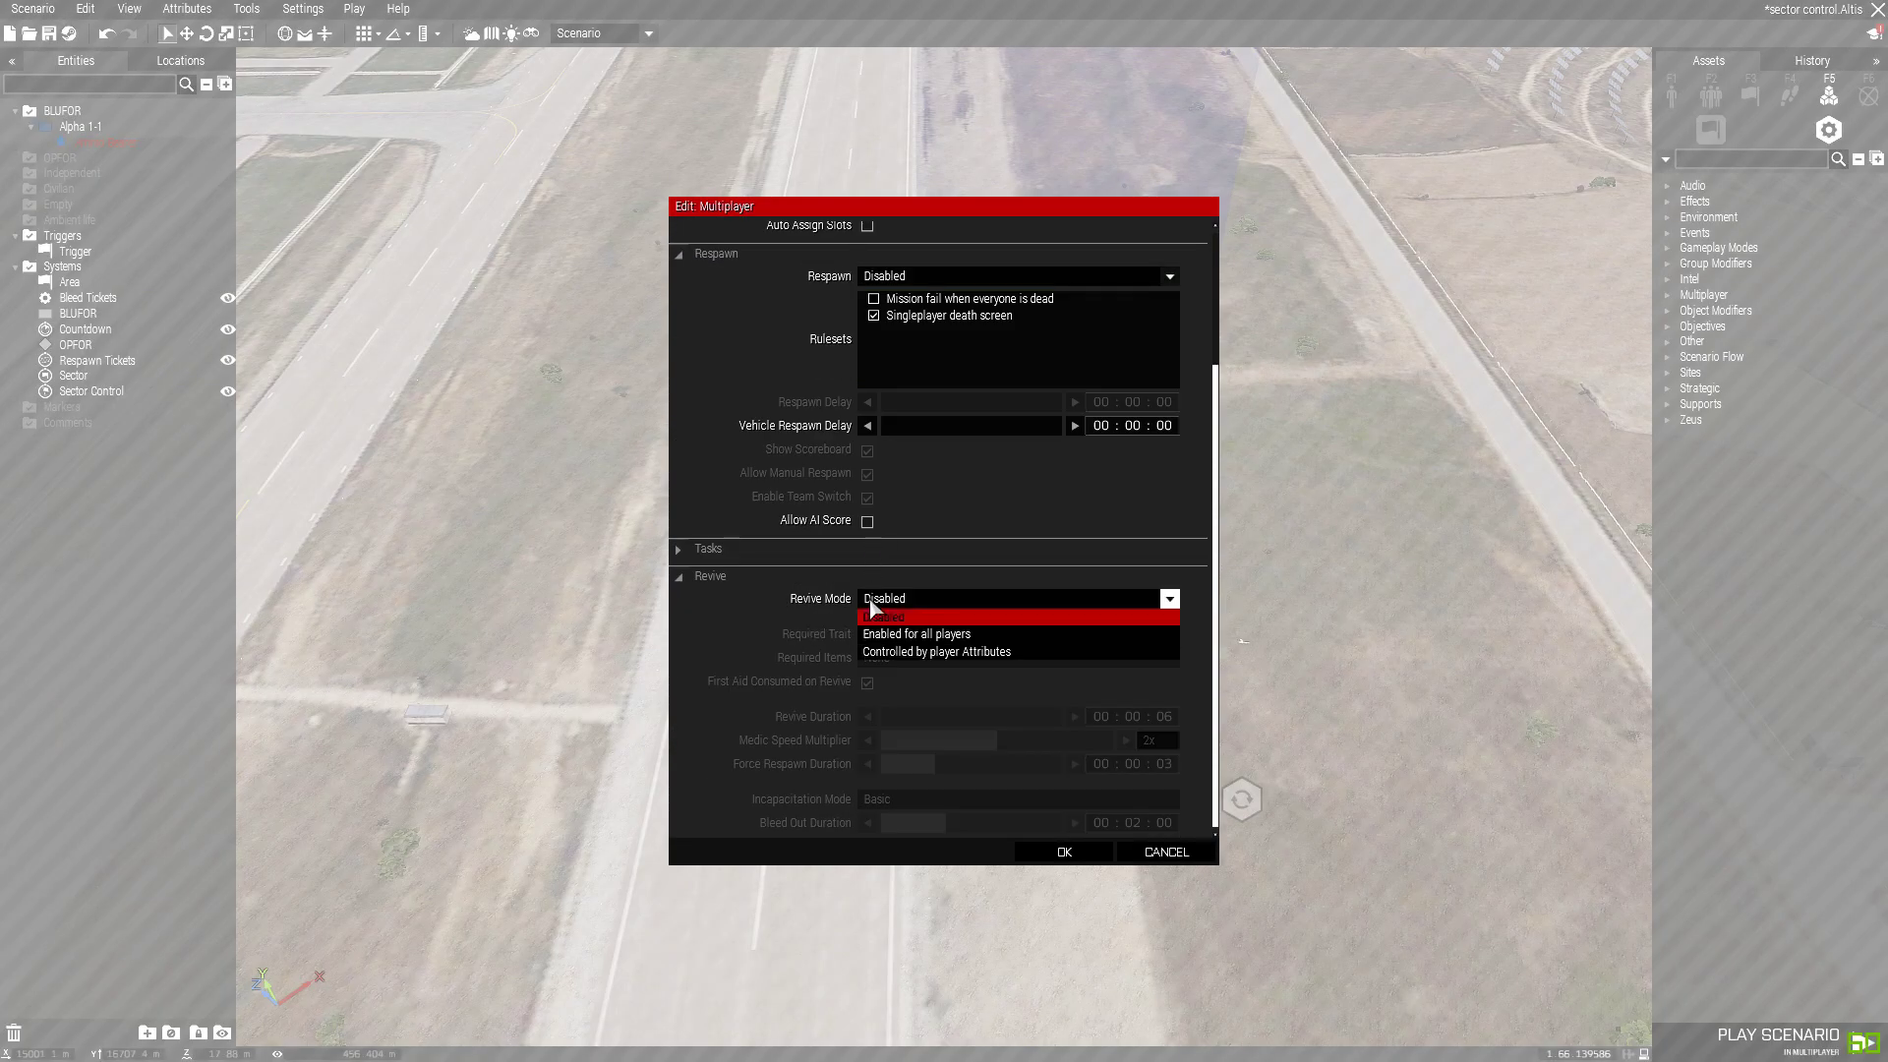
left_click(870, 614)
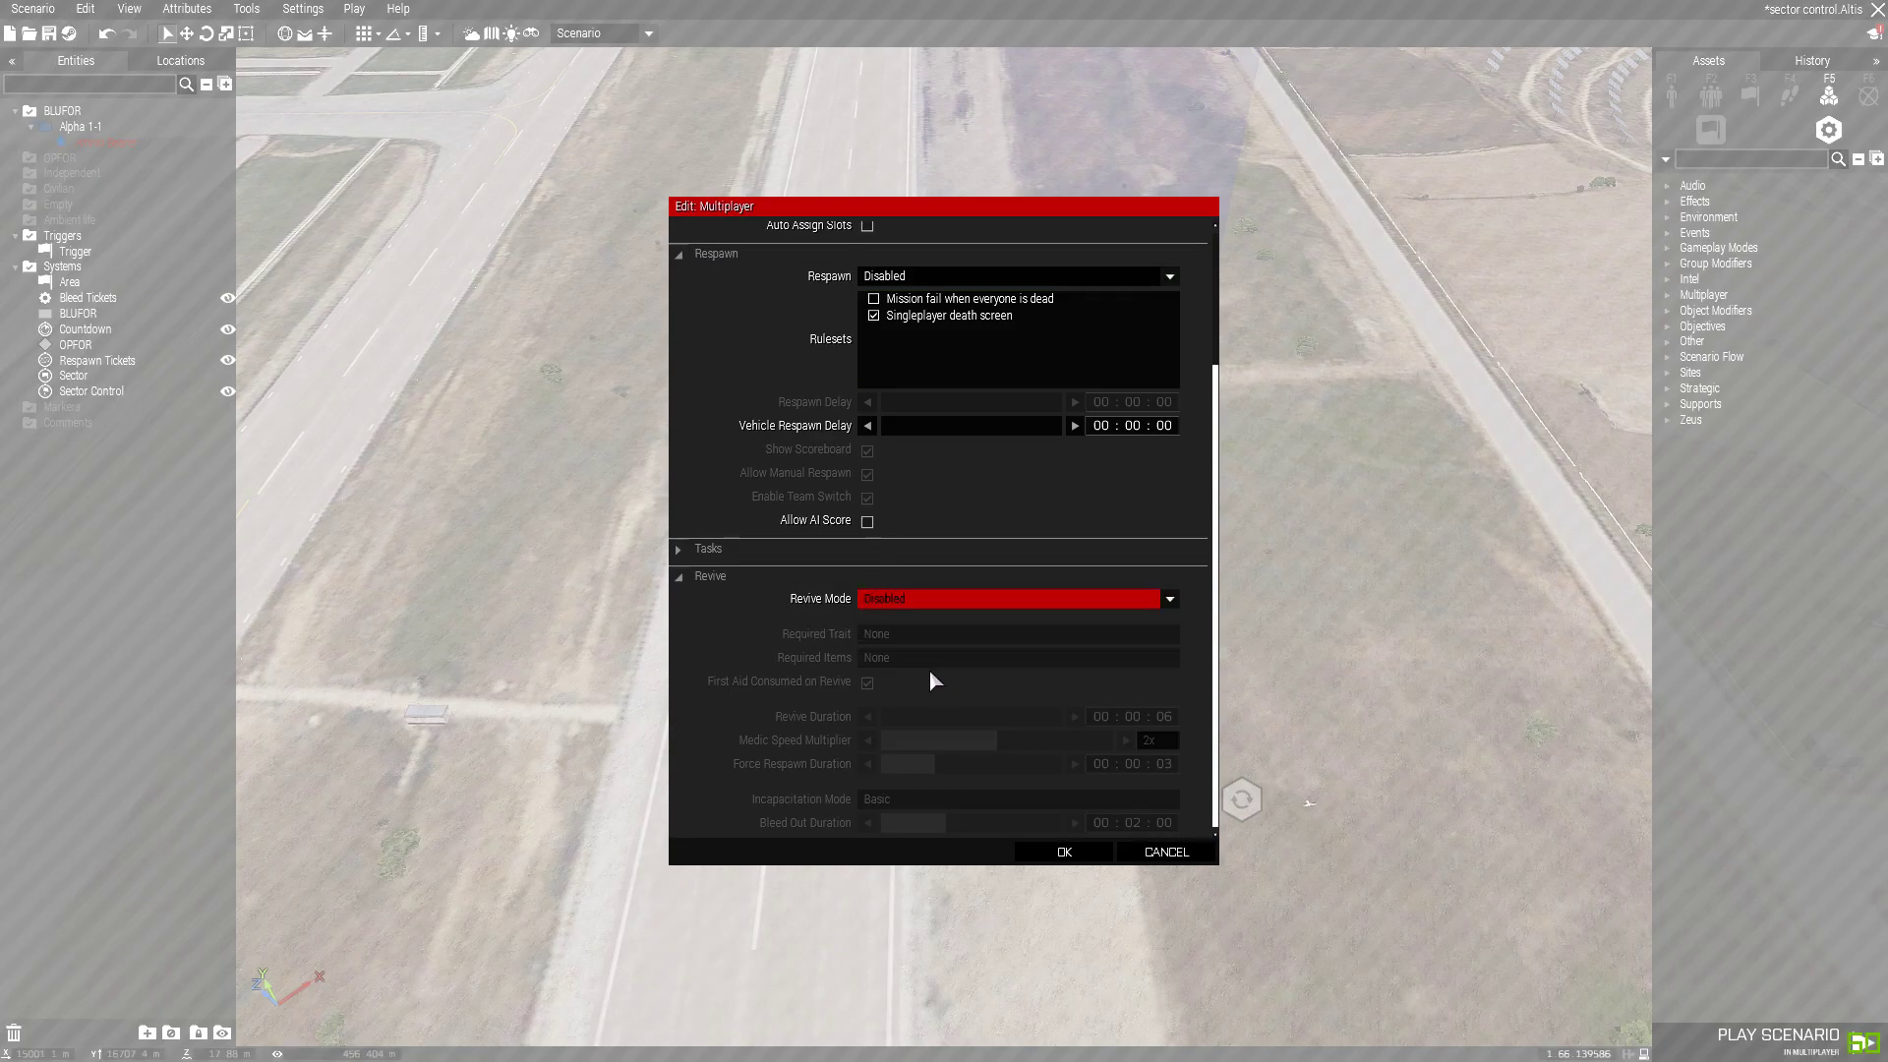
left_click(872, 600)
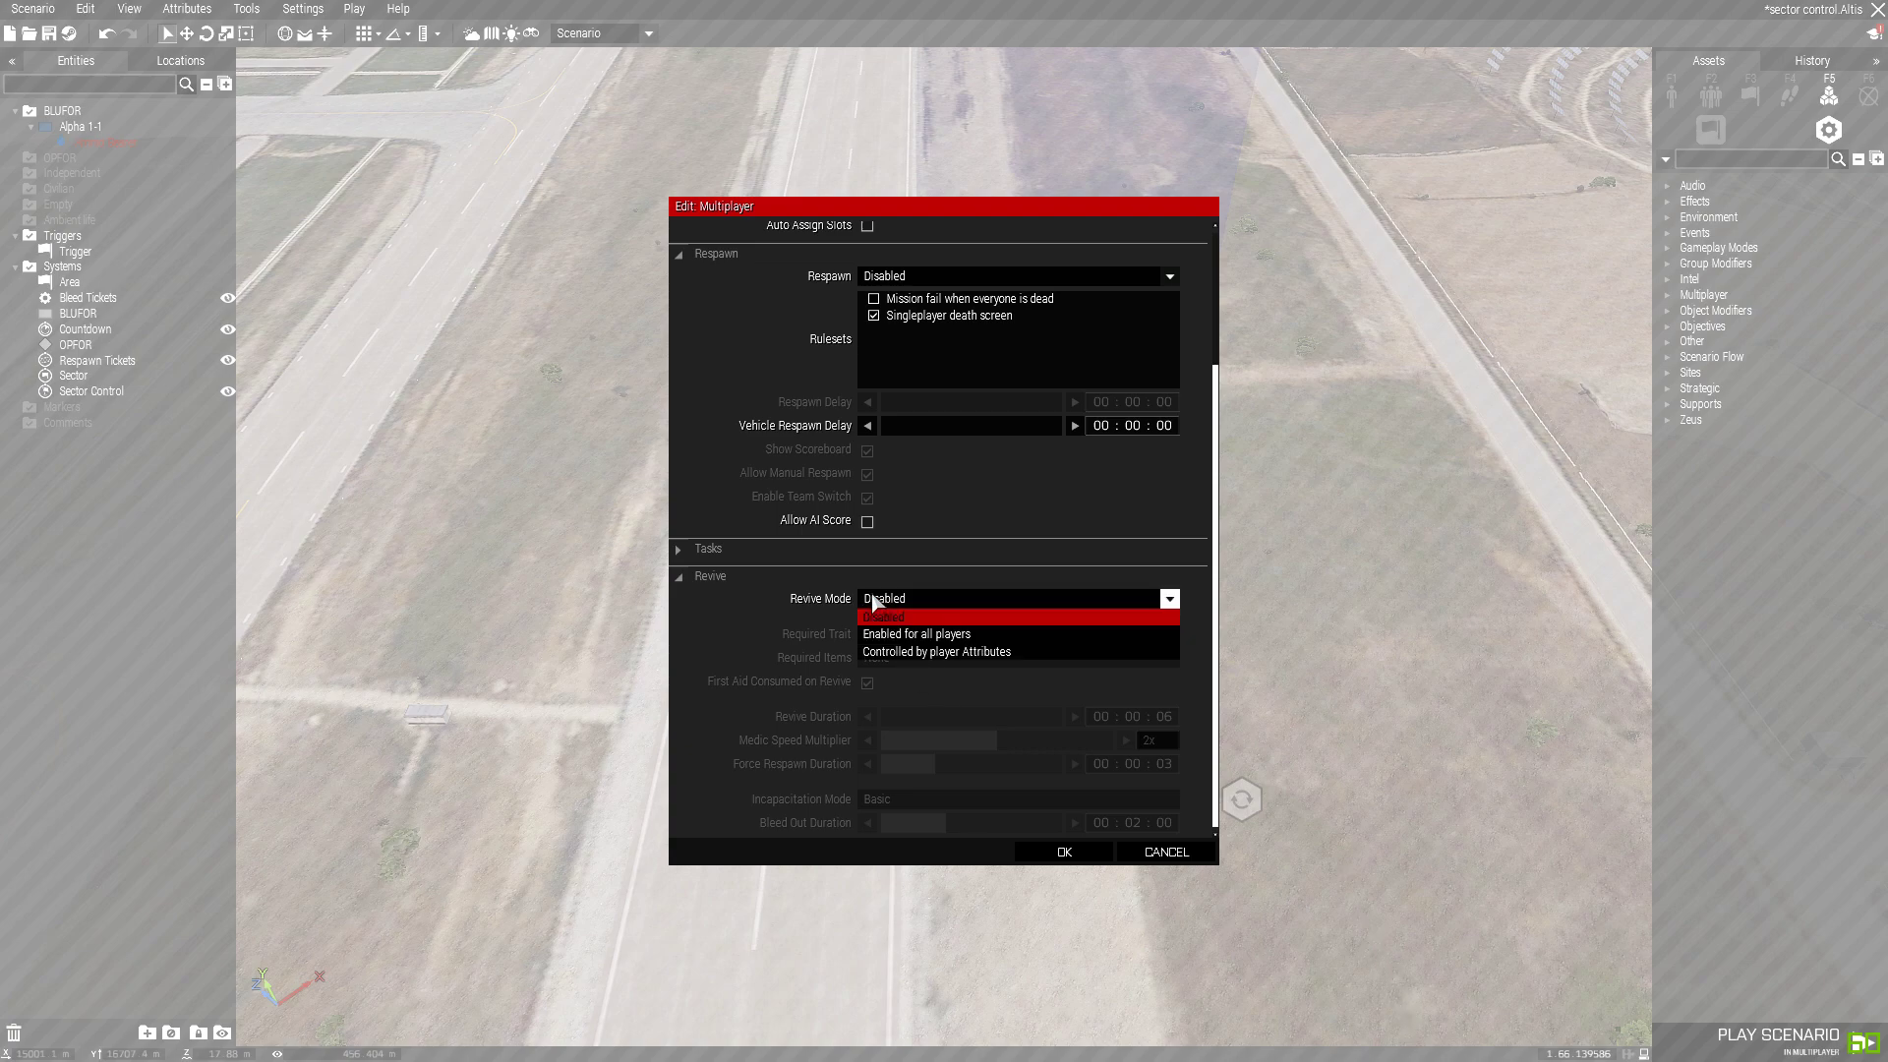
left_click(898, 615)
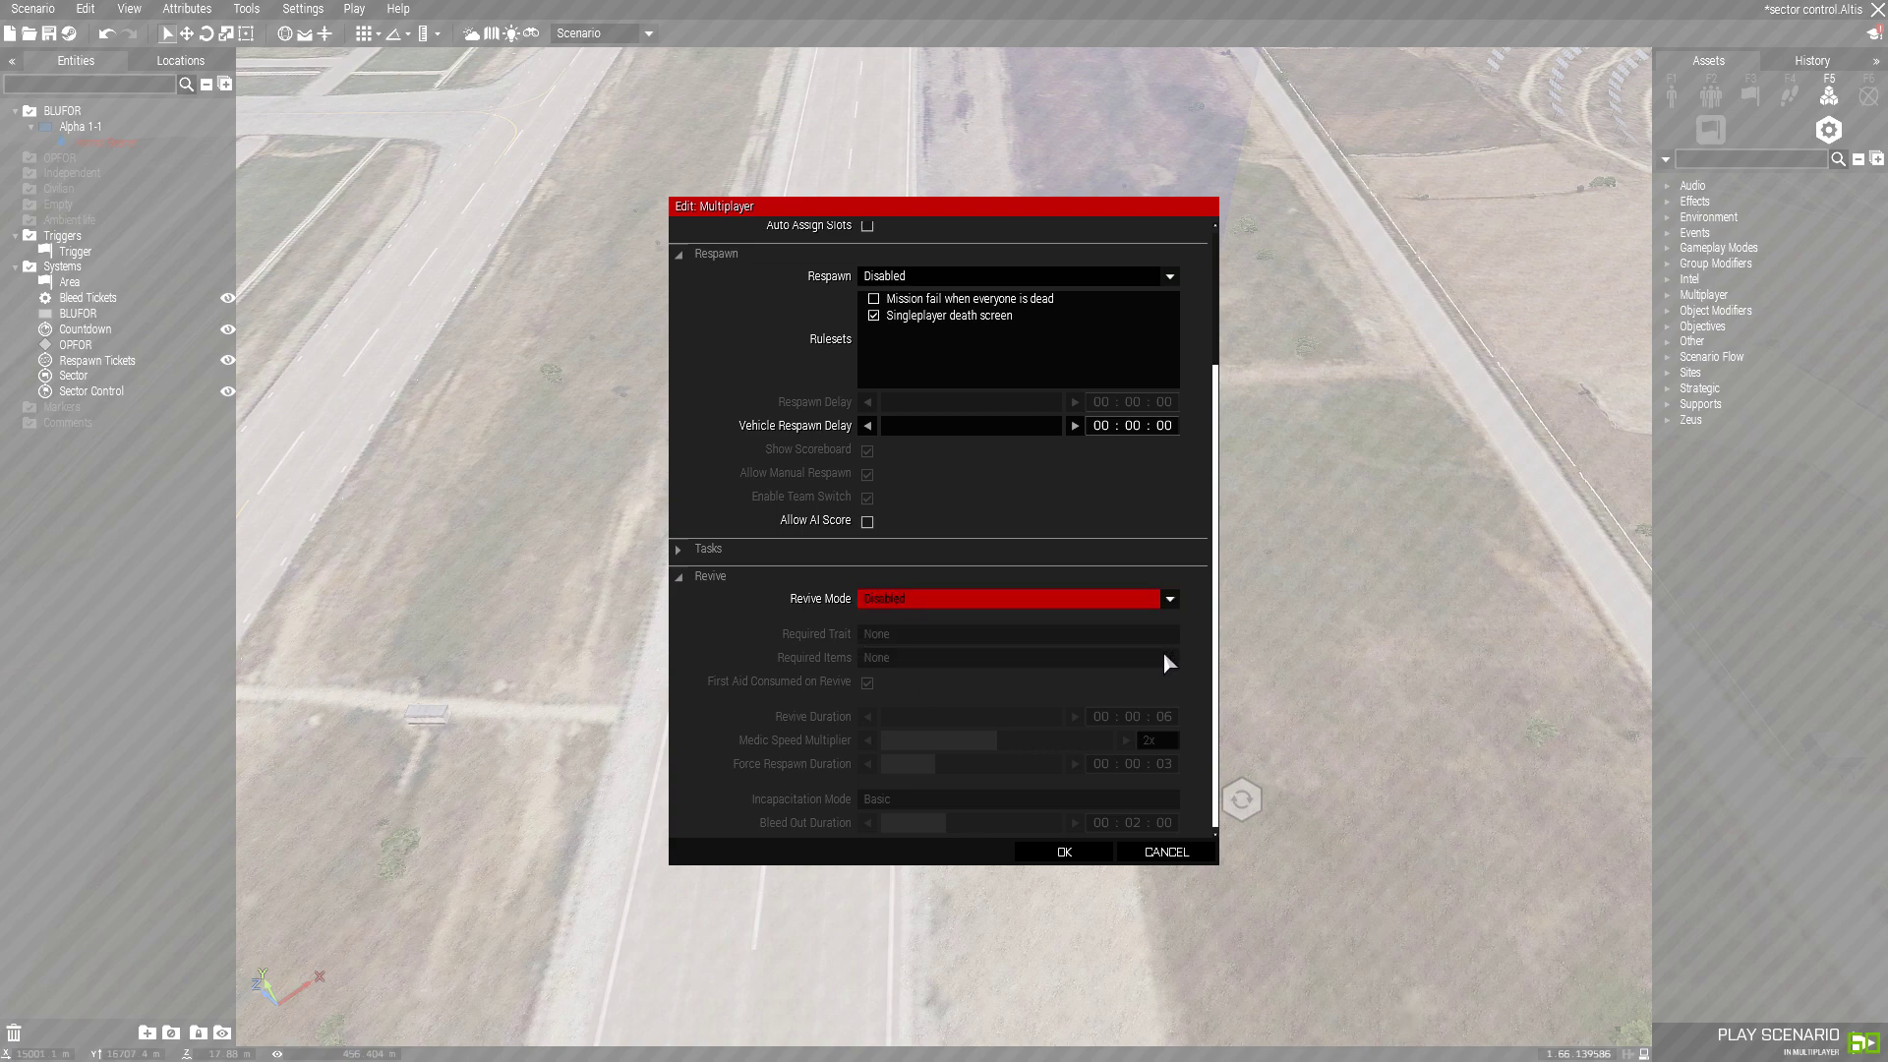
left_click(917, 596)
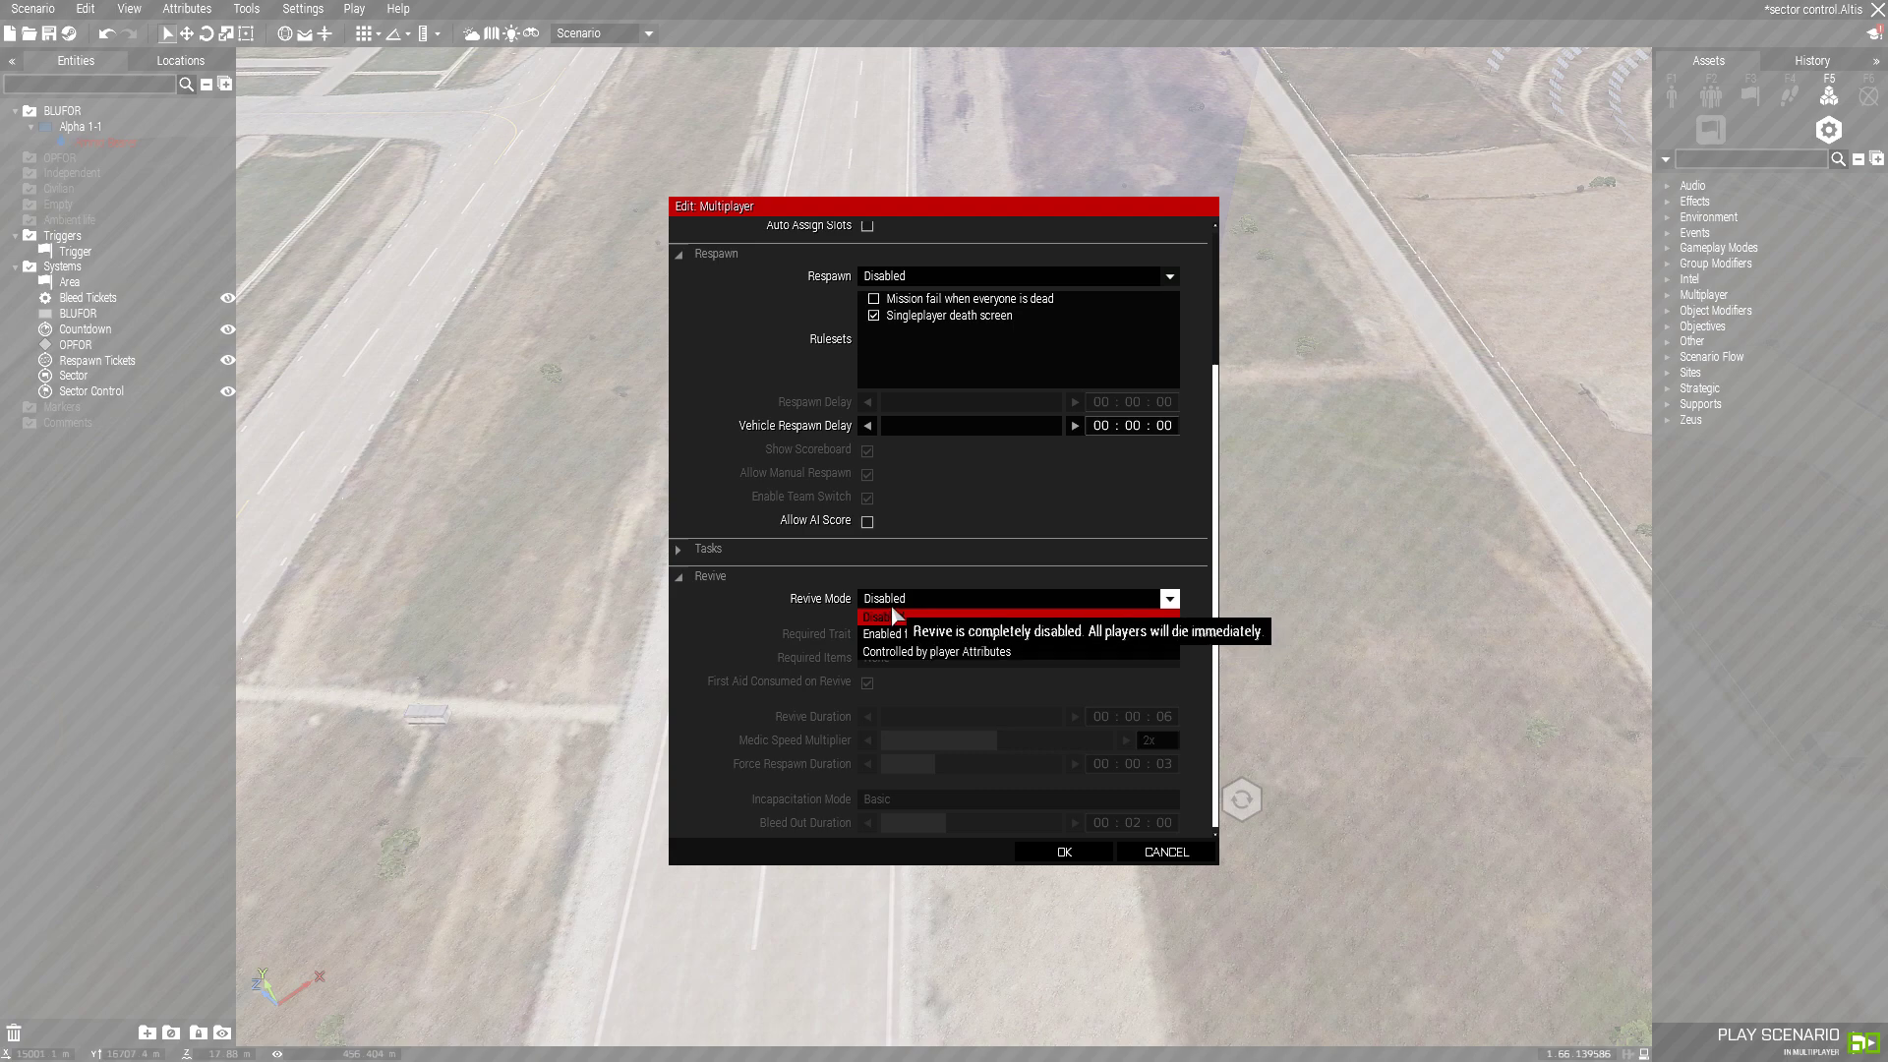
left_click(895, 615)
left_click(890, 604)
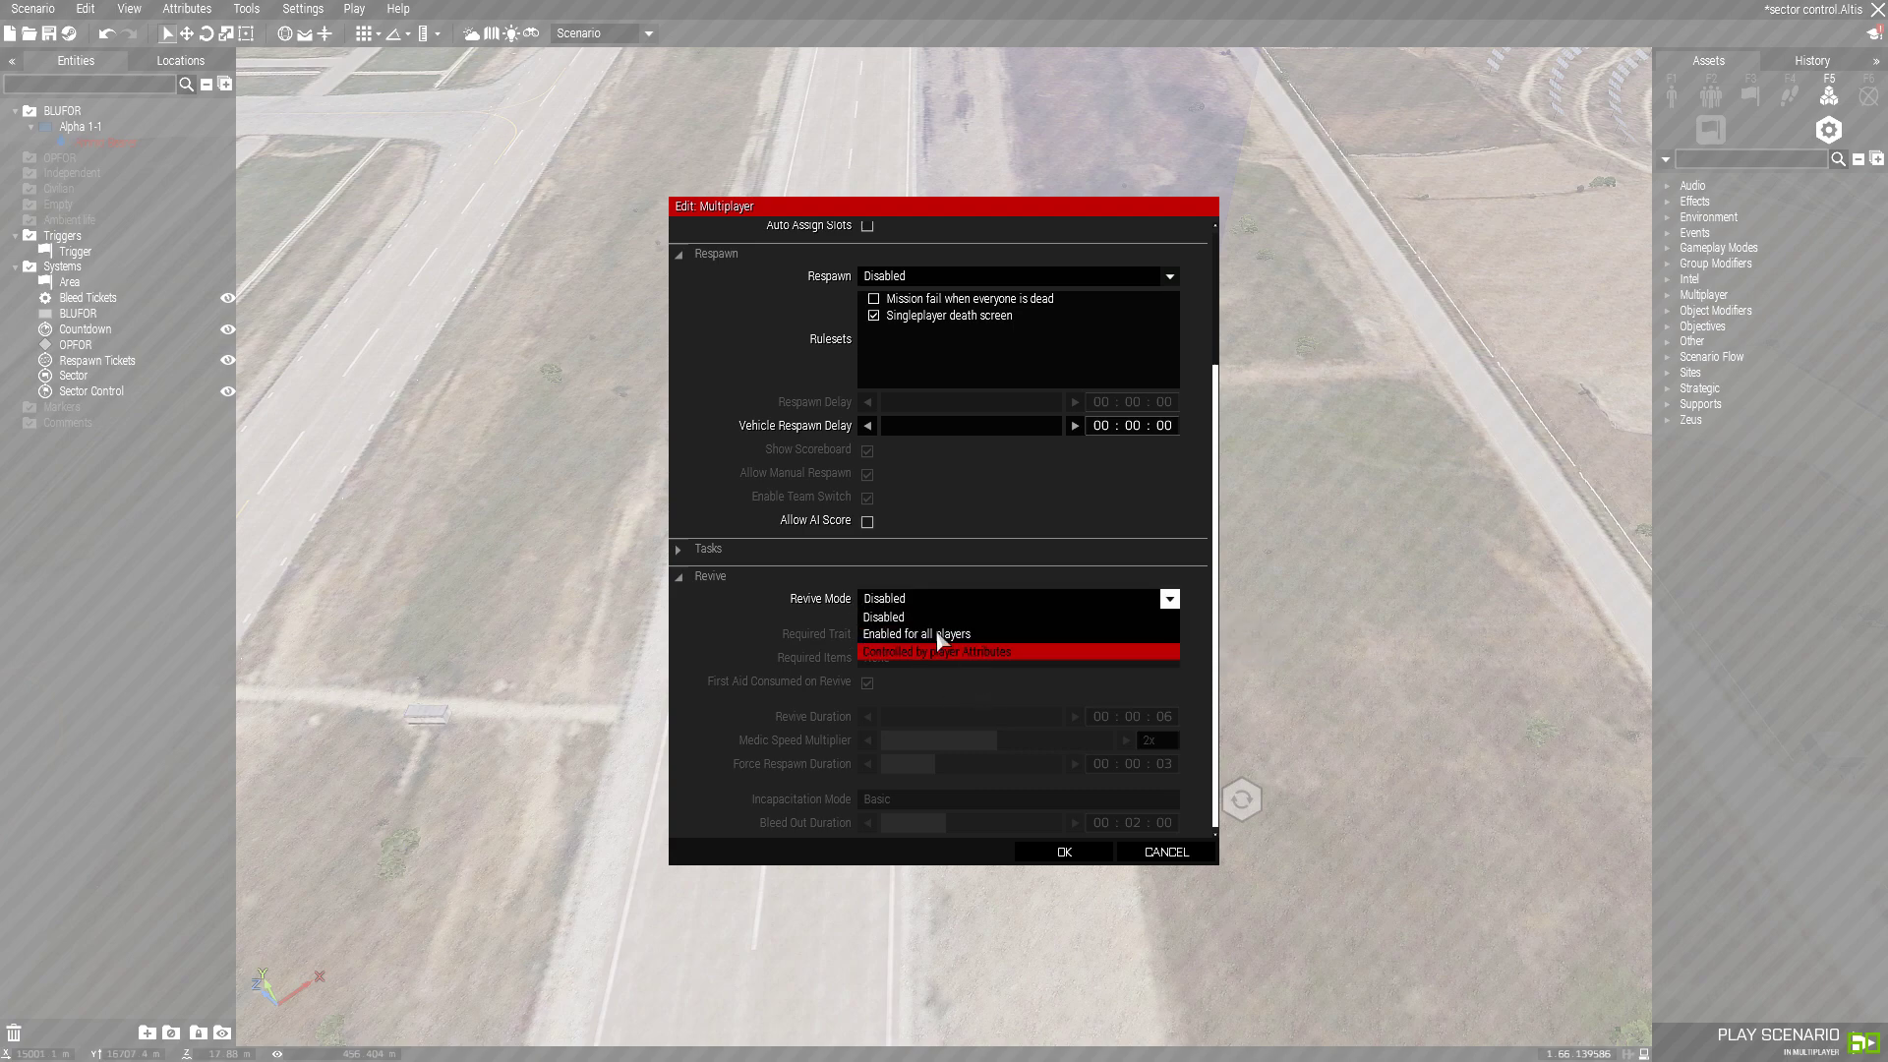
left_click(894, 599)
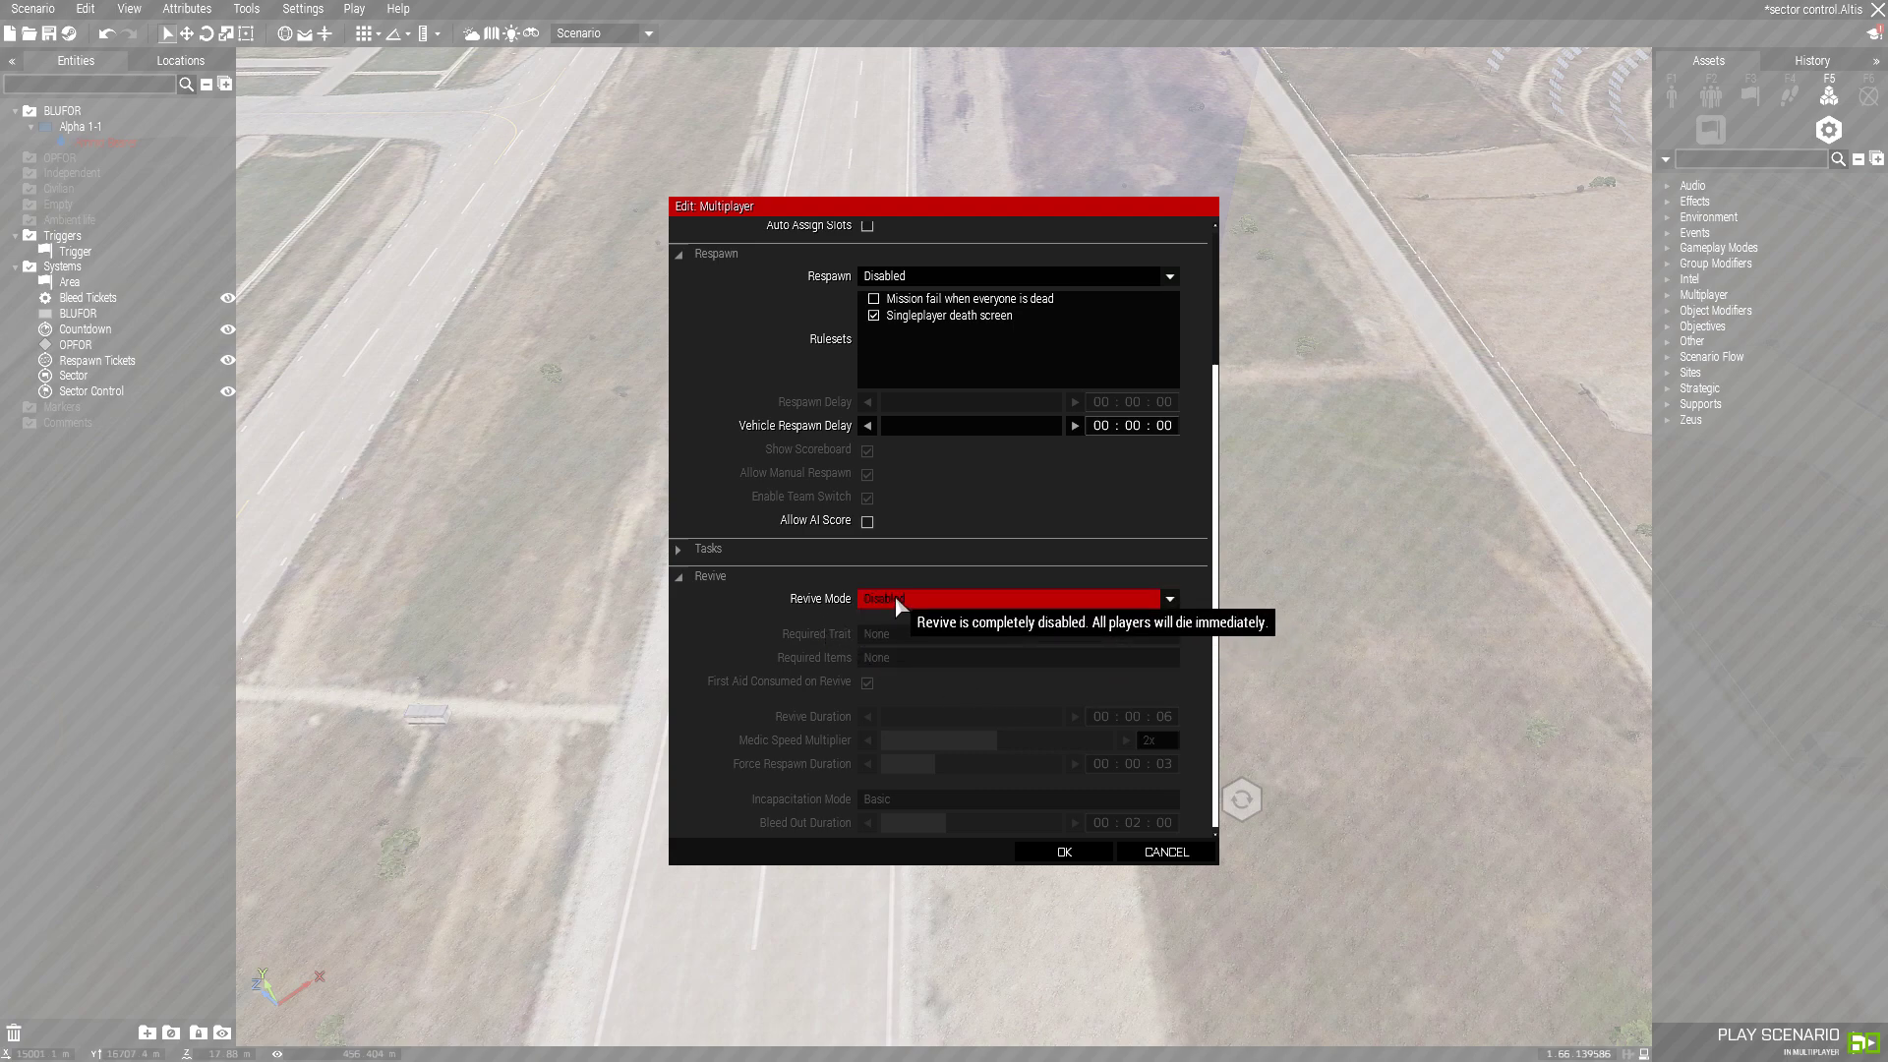
left_click(896, 597)
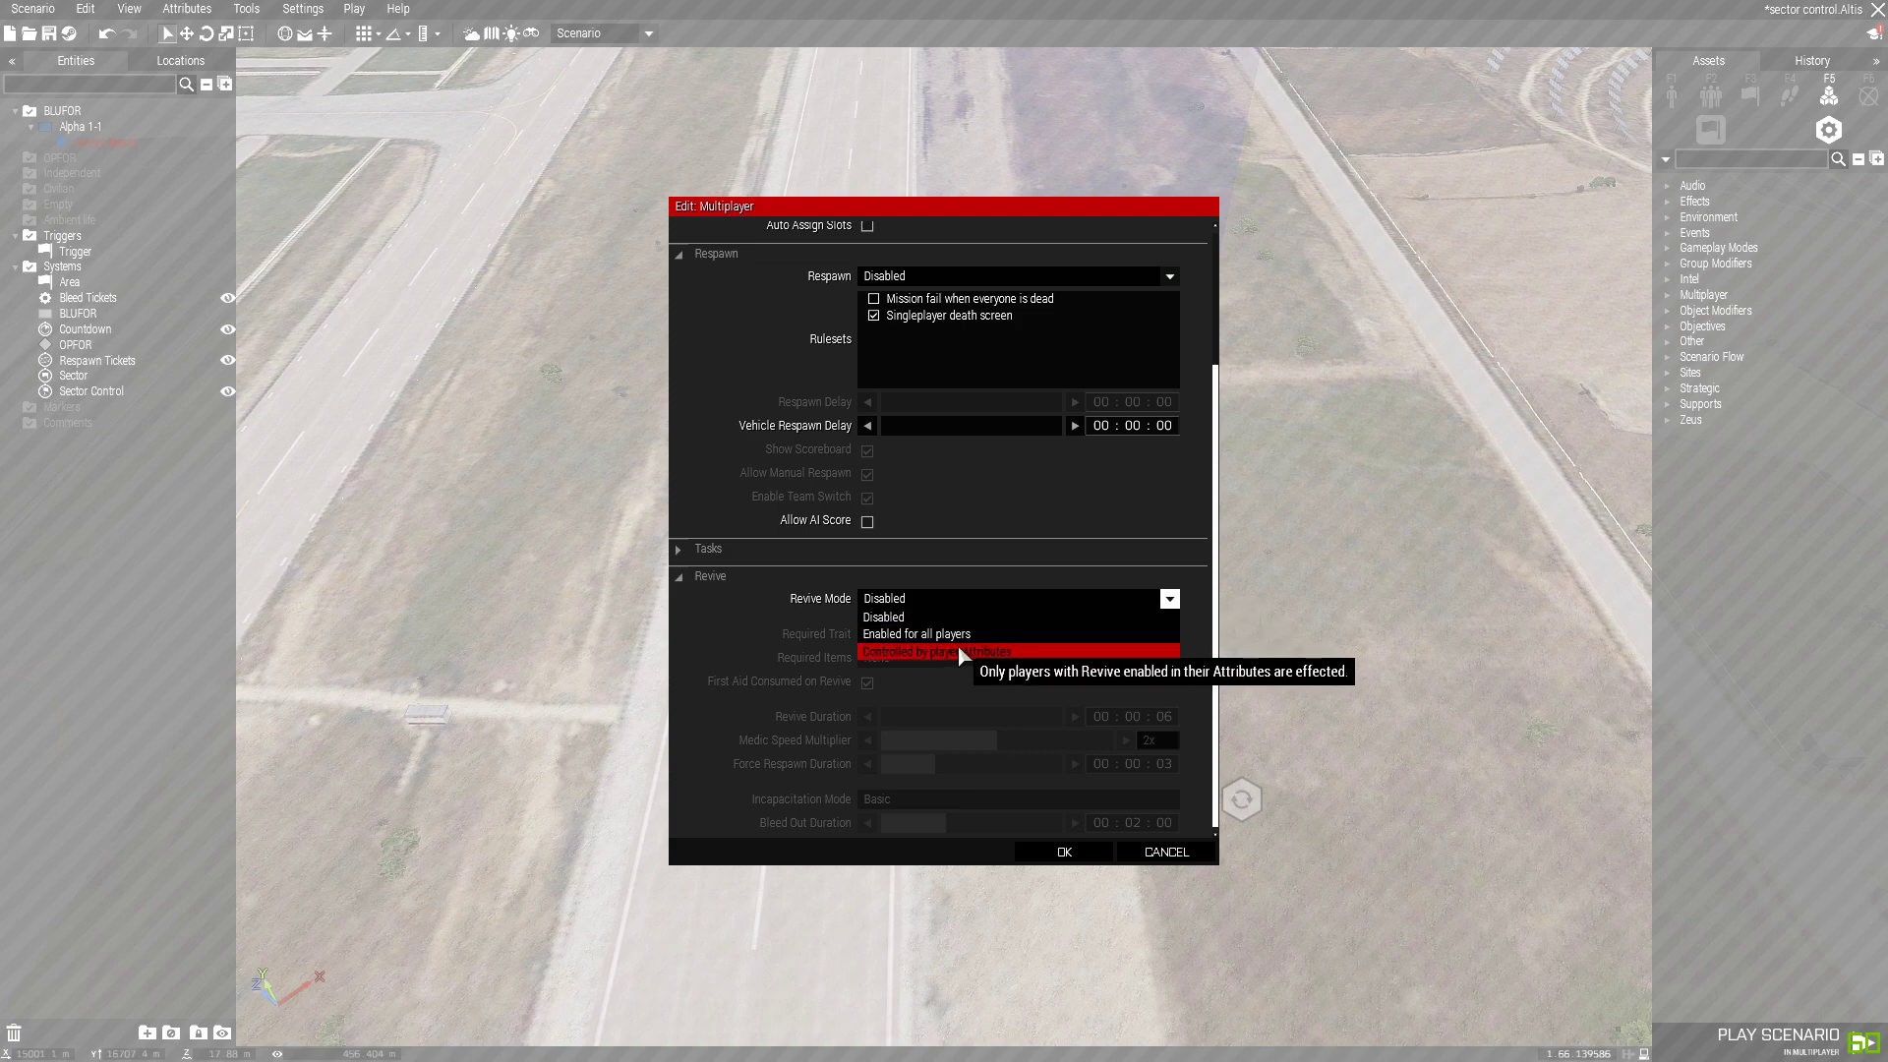
left_click(918, 597)
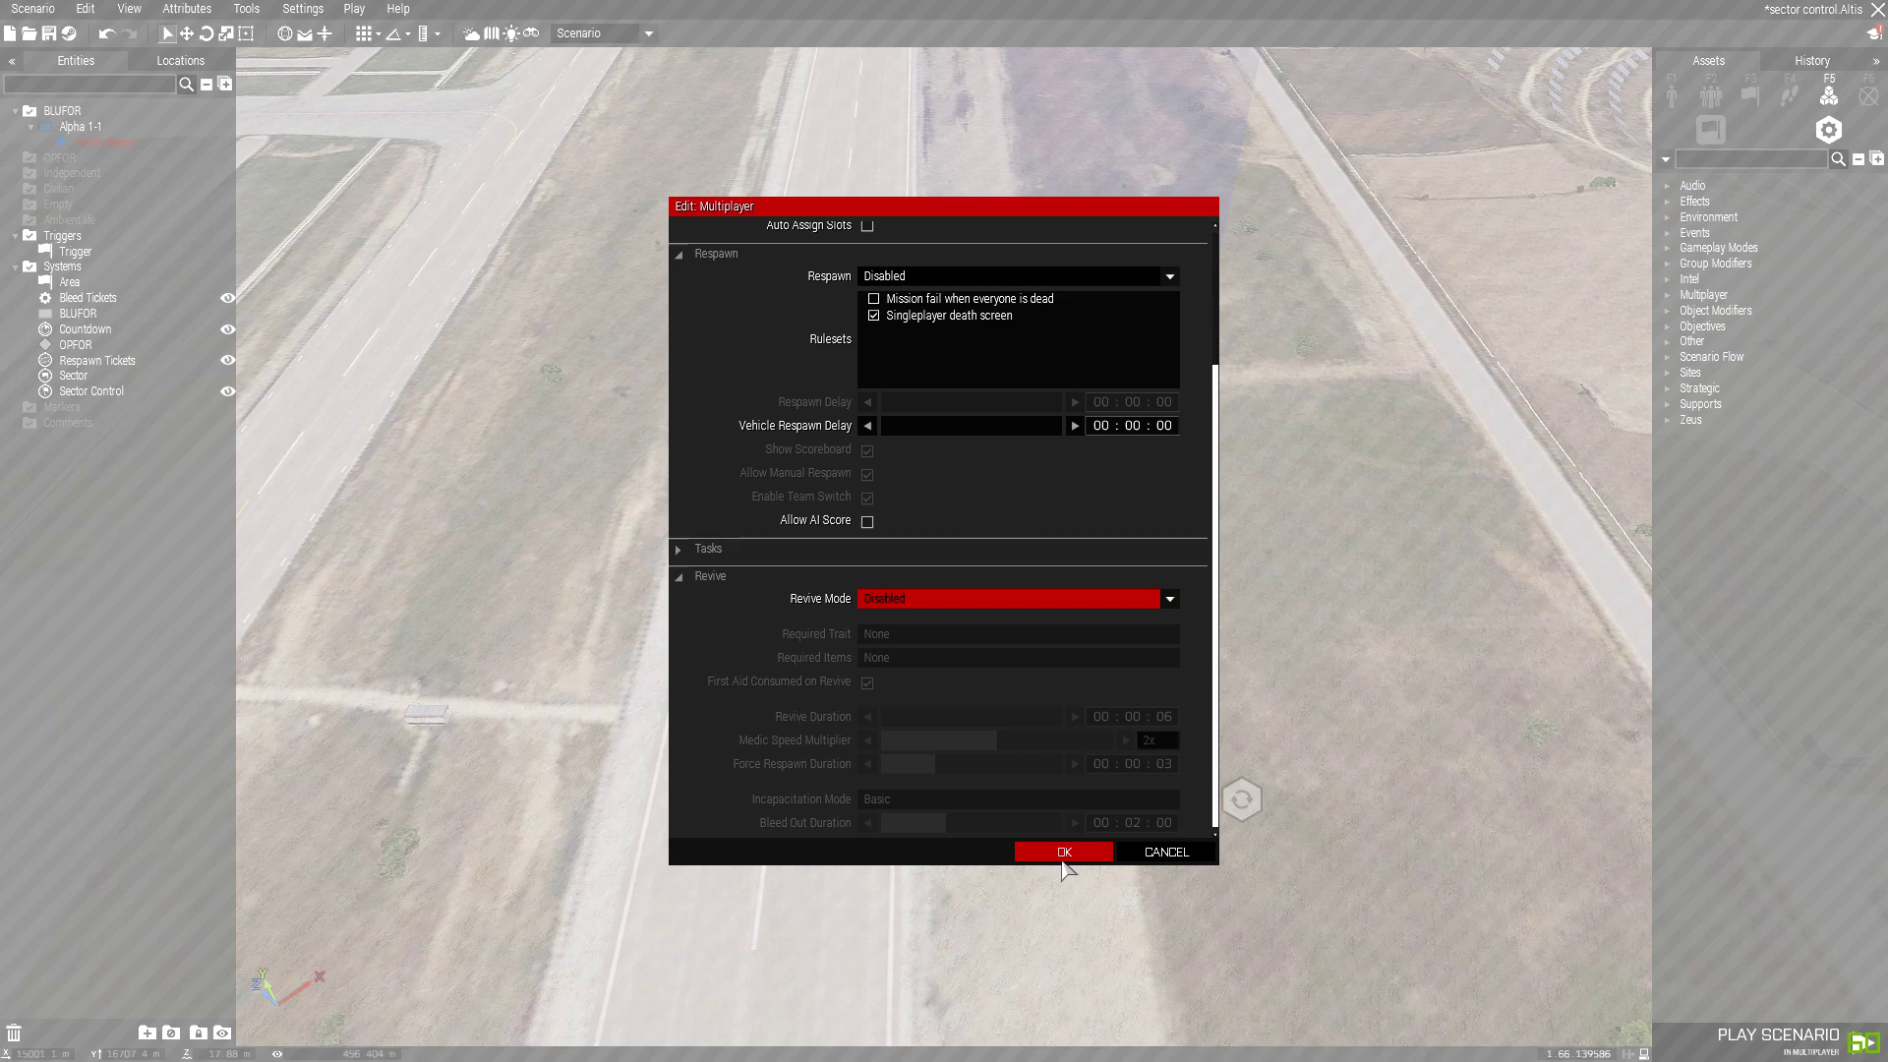
left_click(1062, 853)
scroll(952, 732, "up", 3)
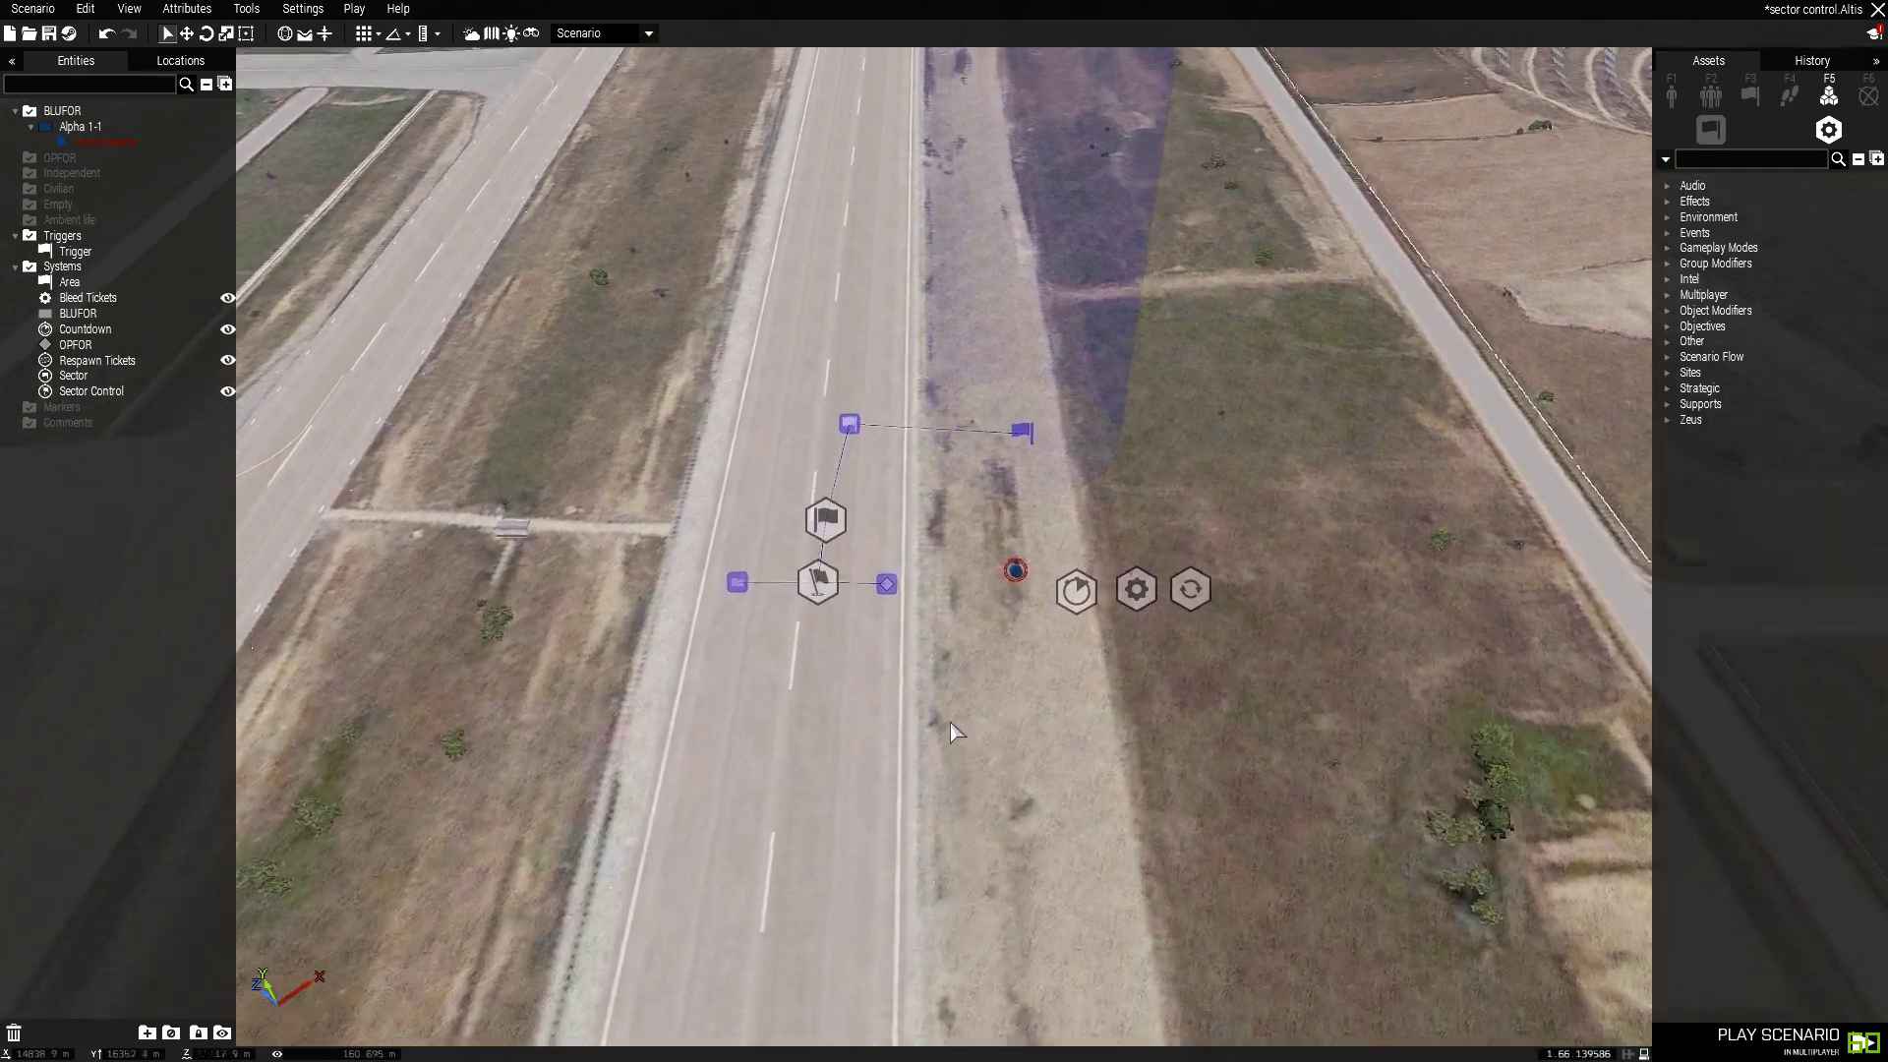
key("w")
right_click_drag(950, 722, 948, 828)
key("s")
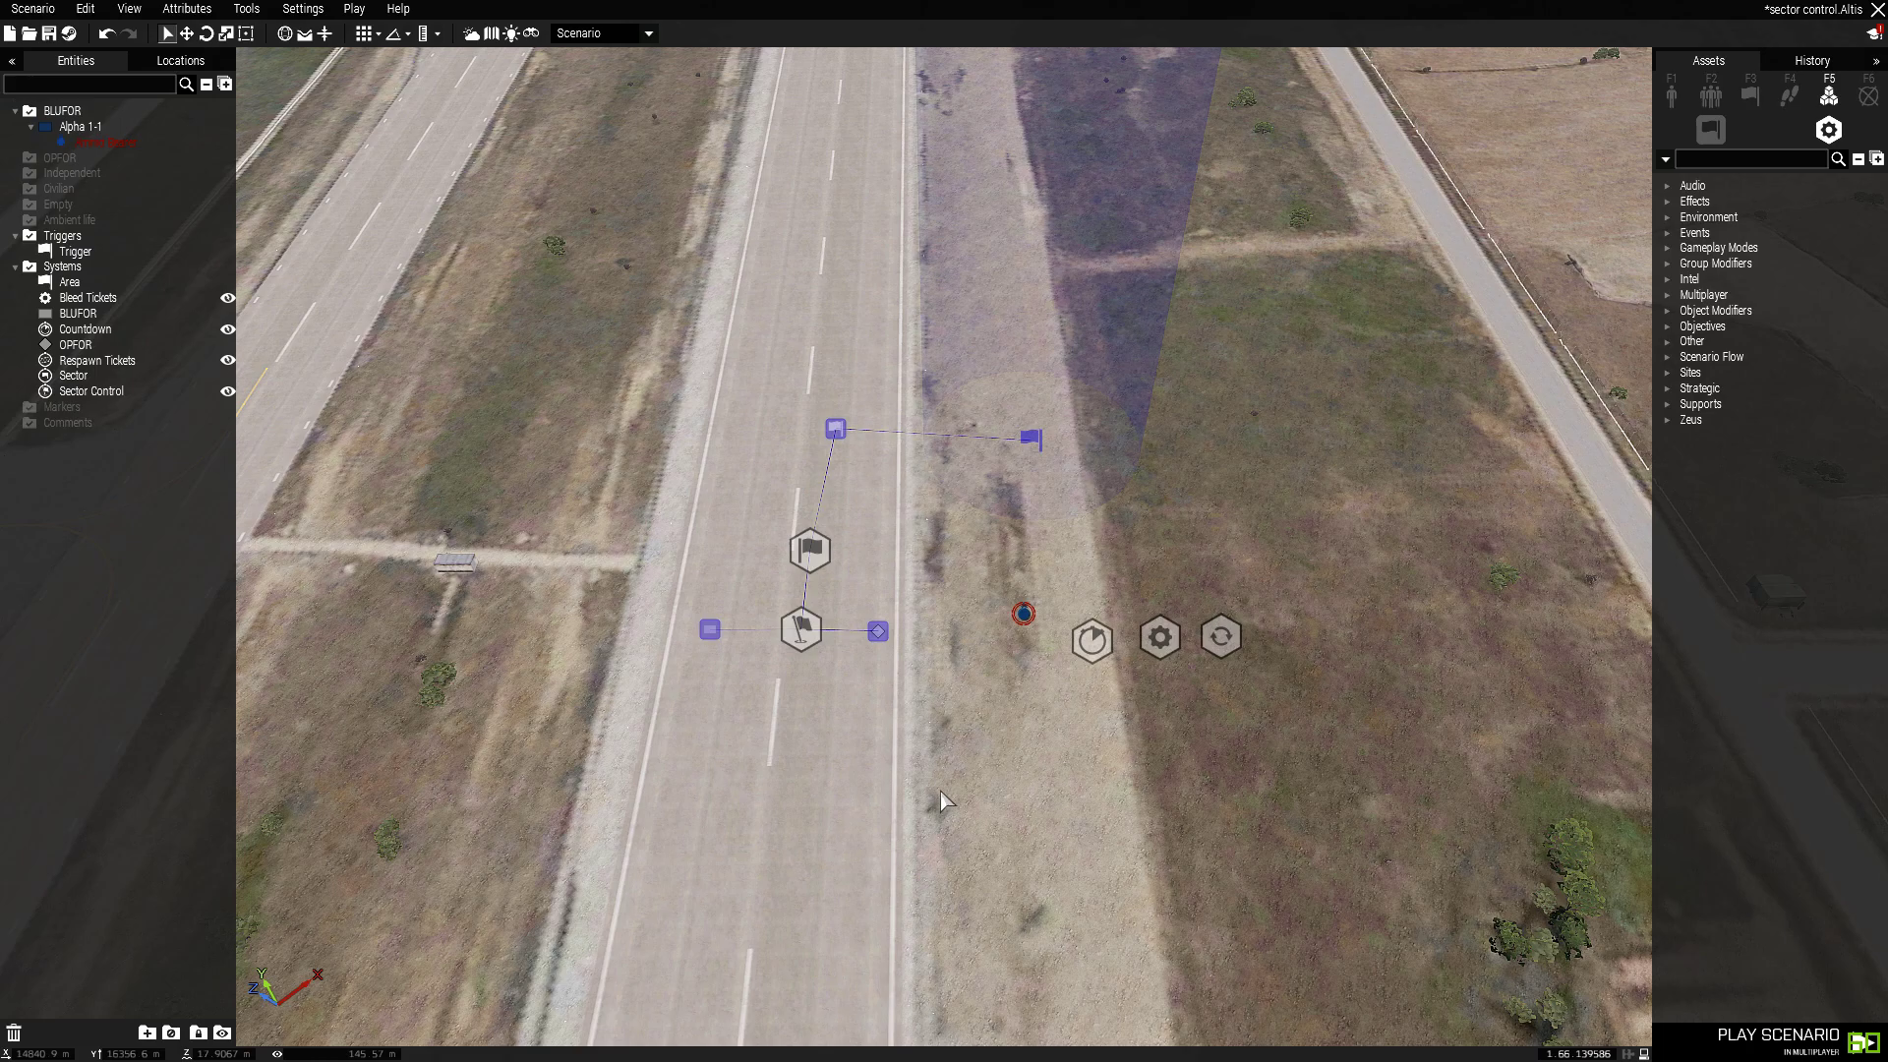
scroll(942, 801, "up", 2)
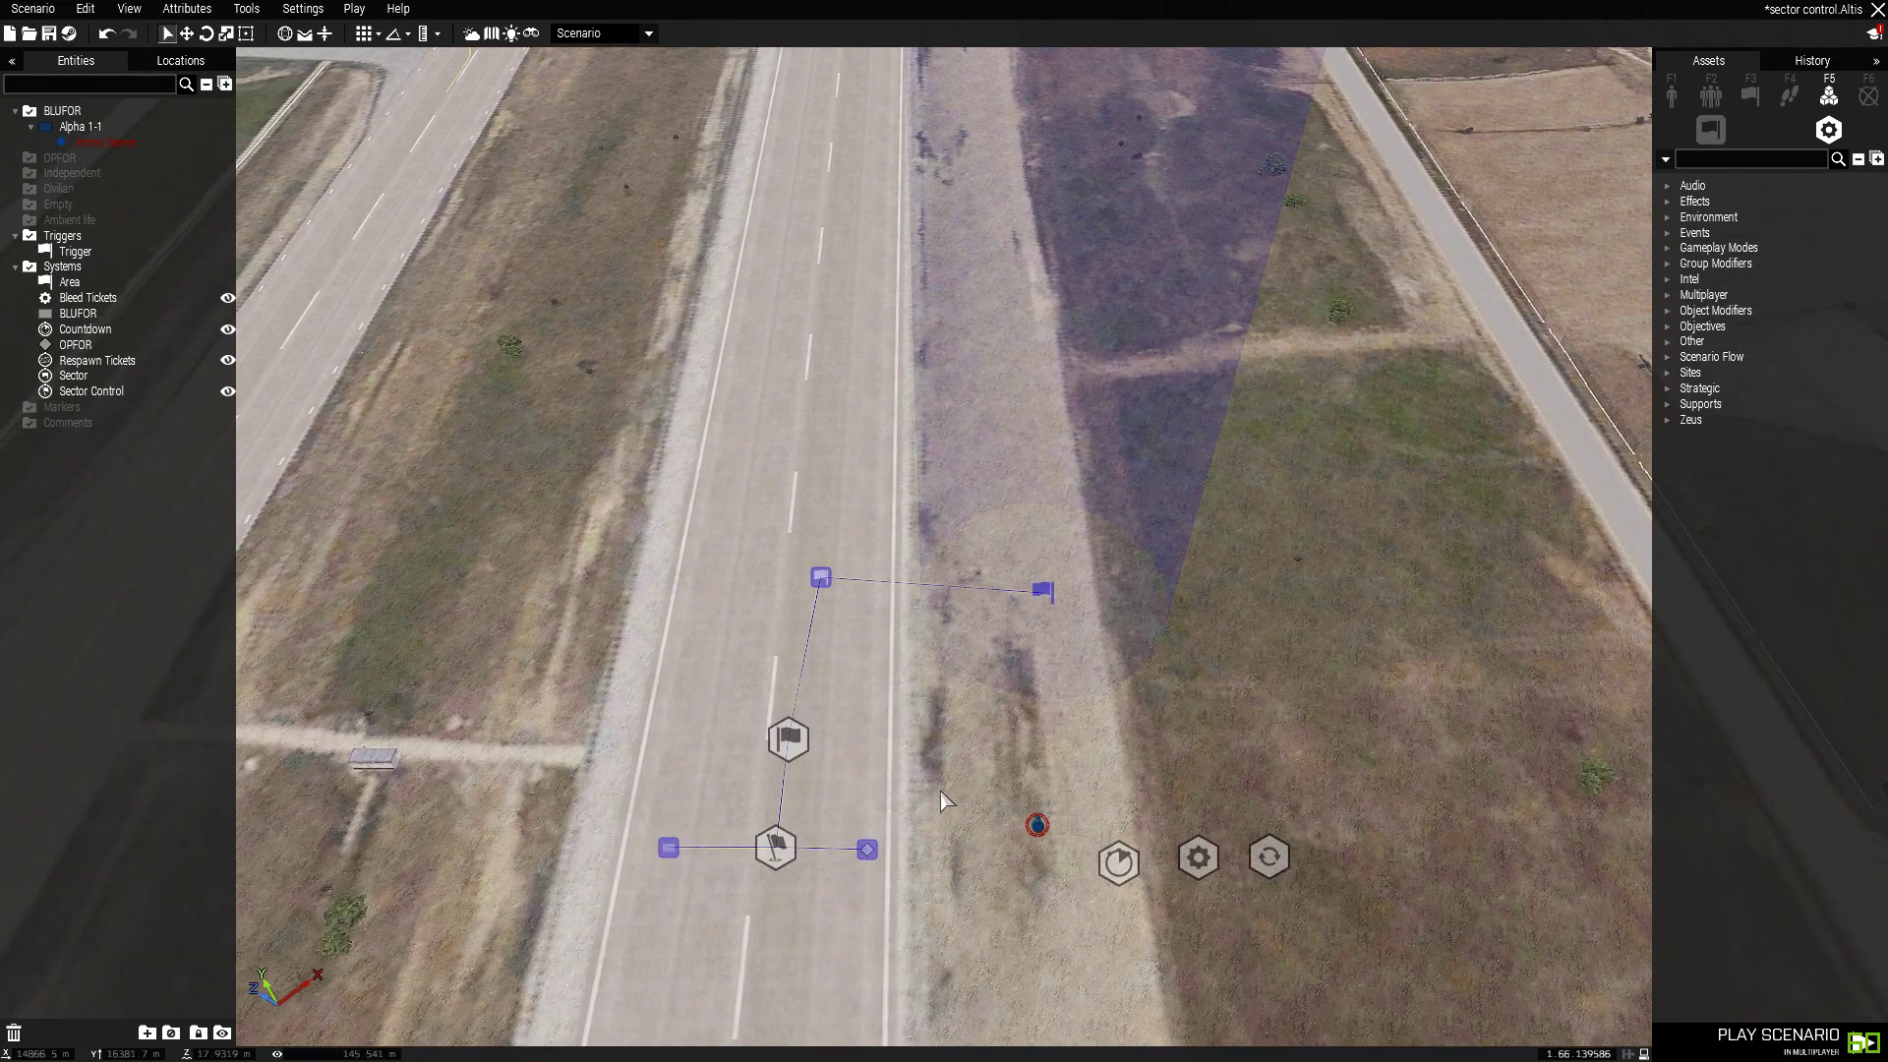